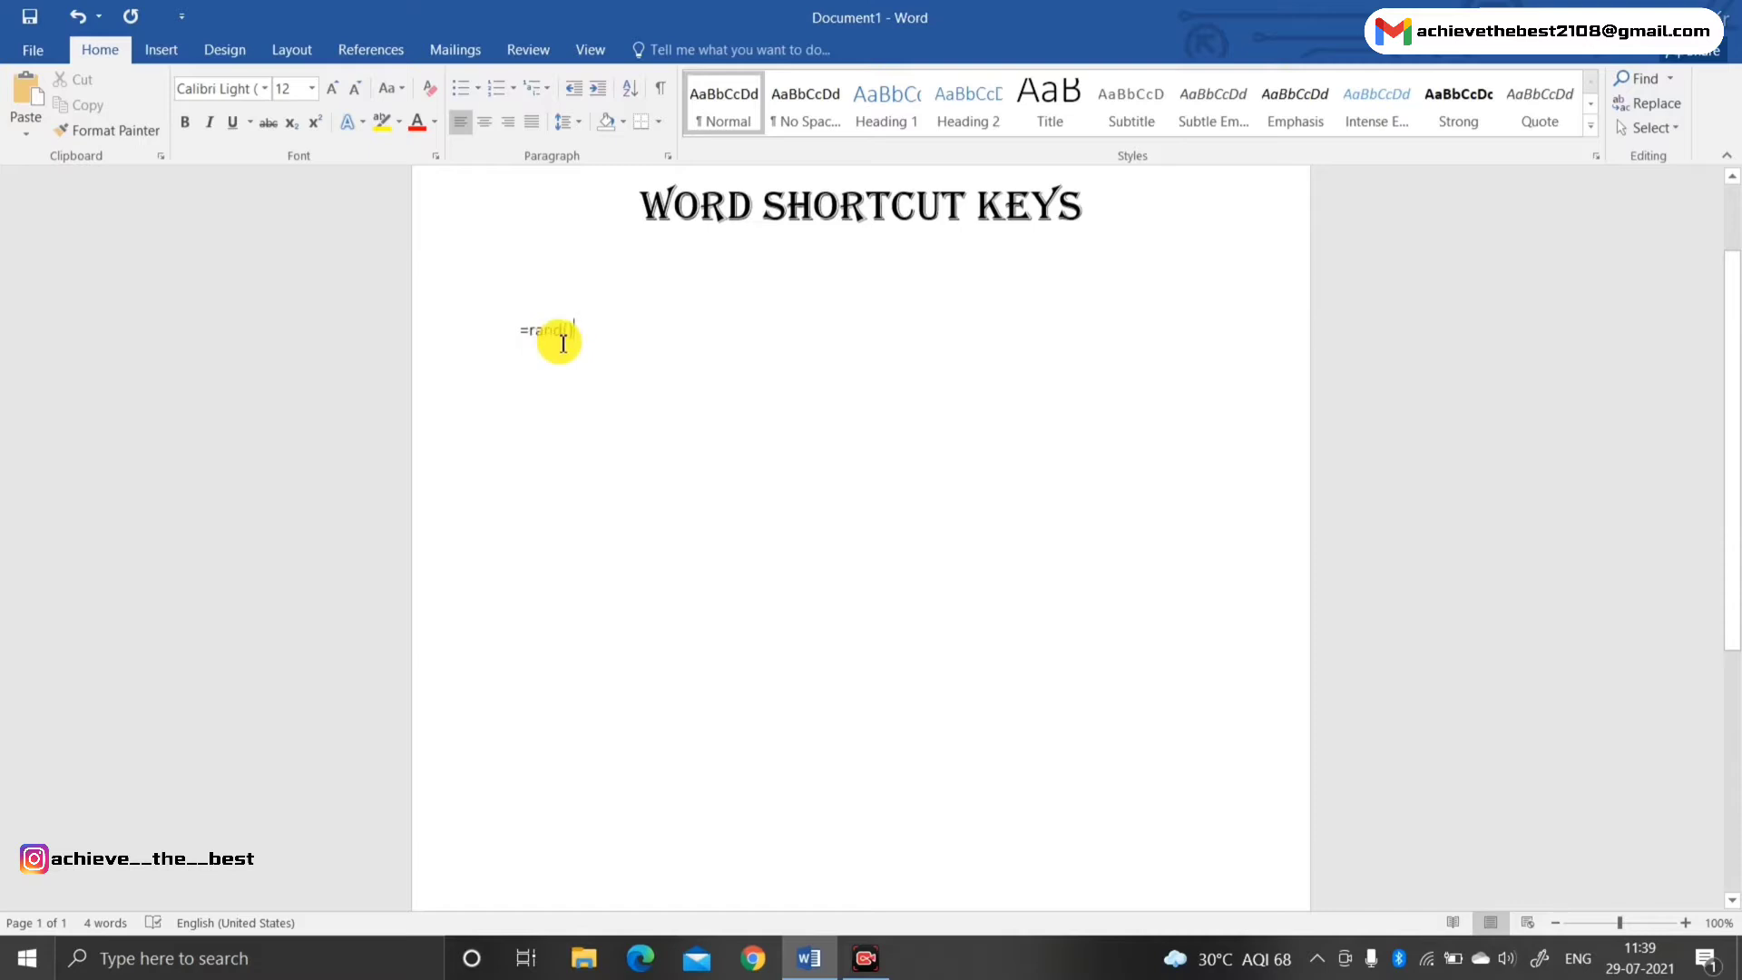
Generate sample paragraphs below the title using the =rand() function
key(Return)
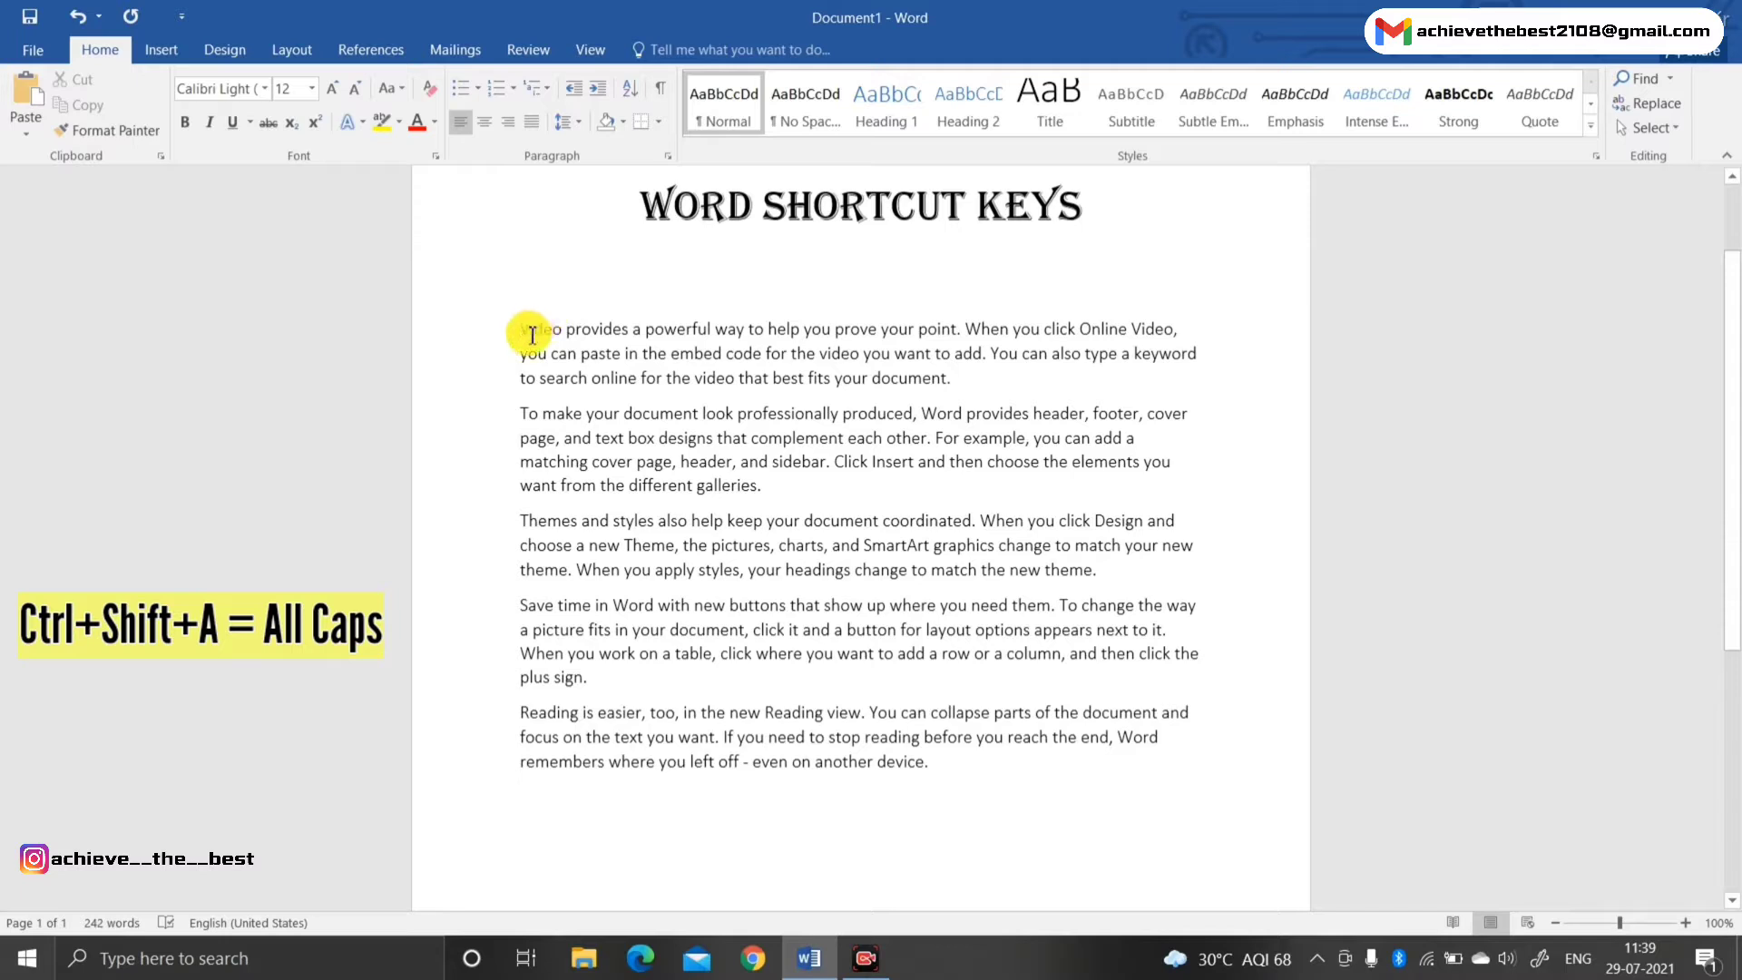
Change the whole first paragraph below the title to all capitals
drag(533, 335, 986, 368)
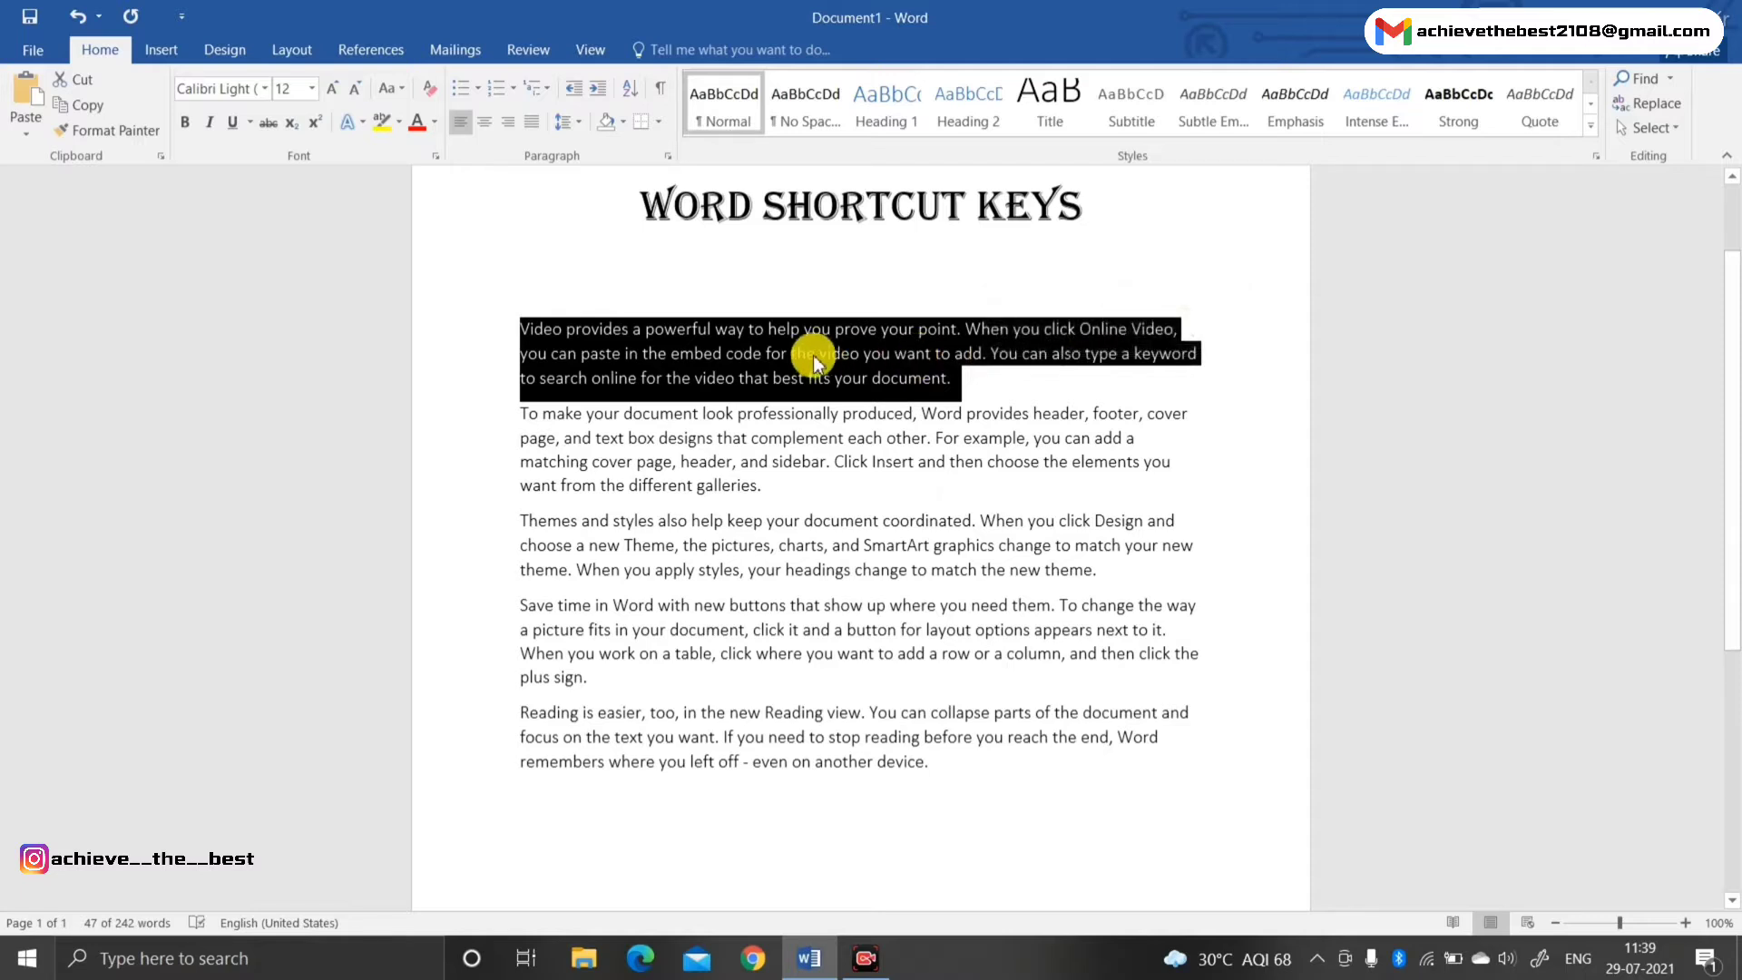
key(shift+F3)
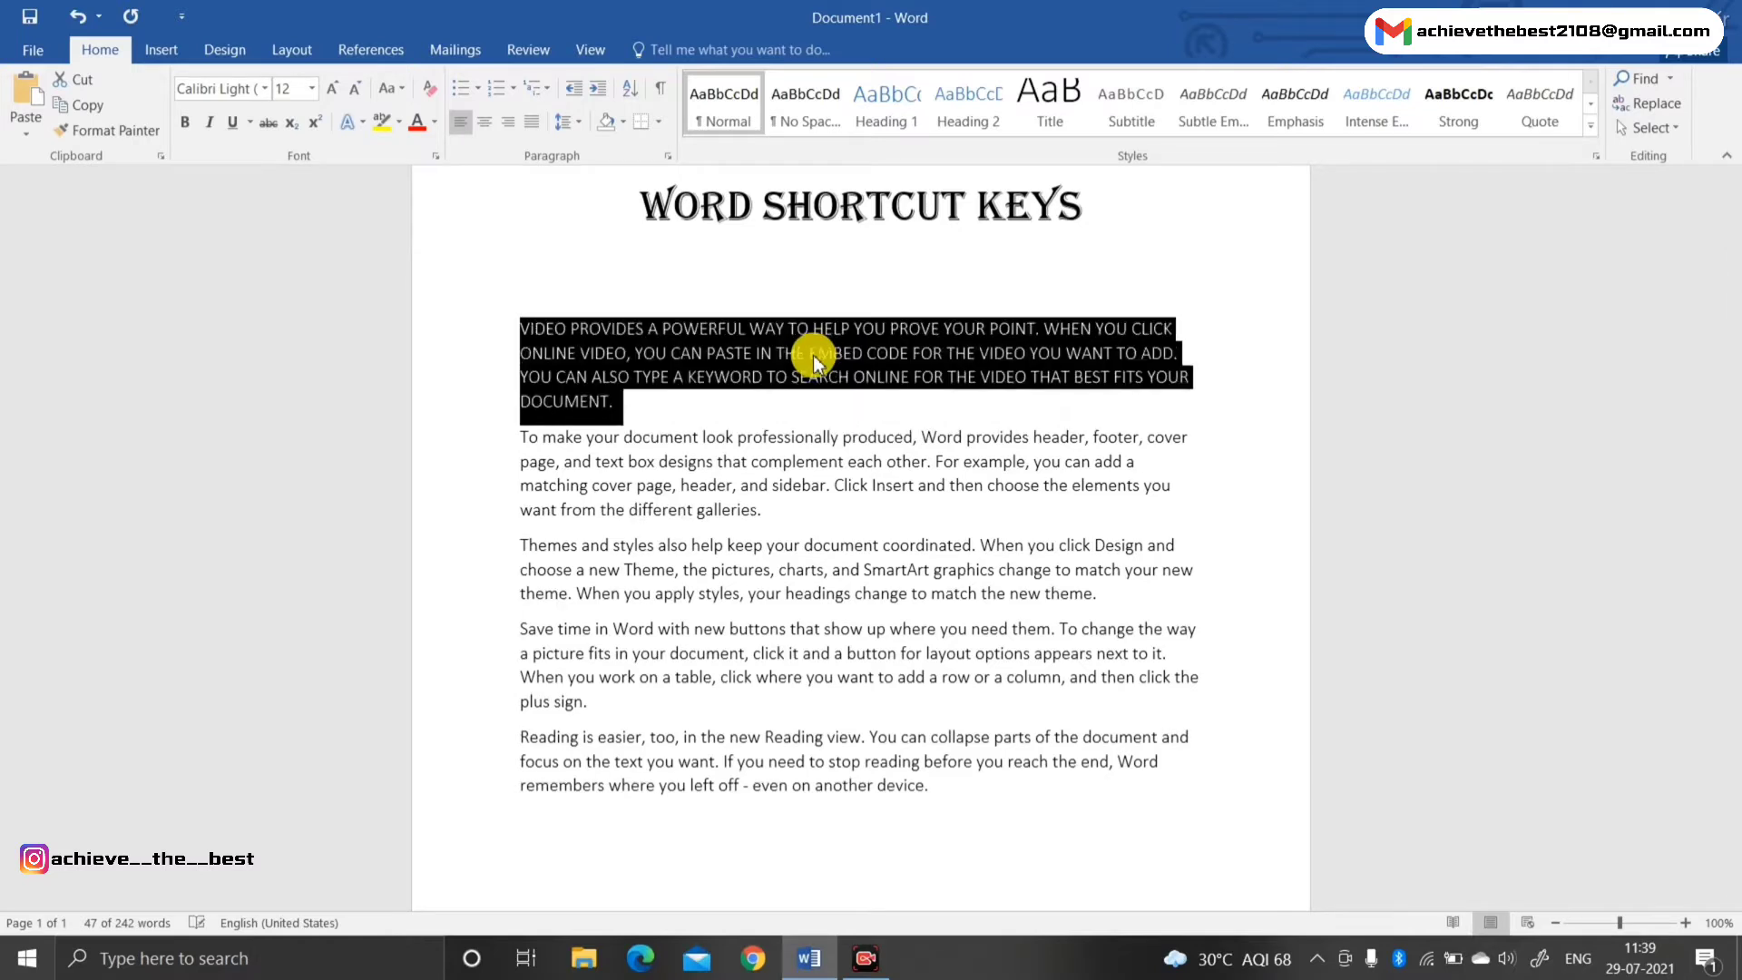
click(821, 392)
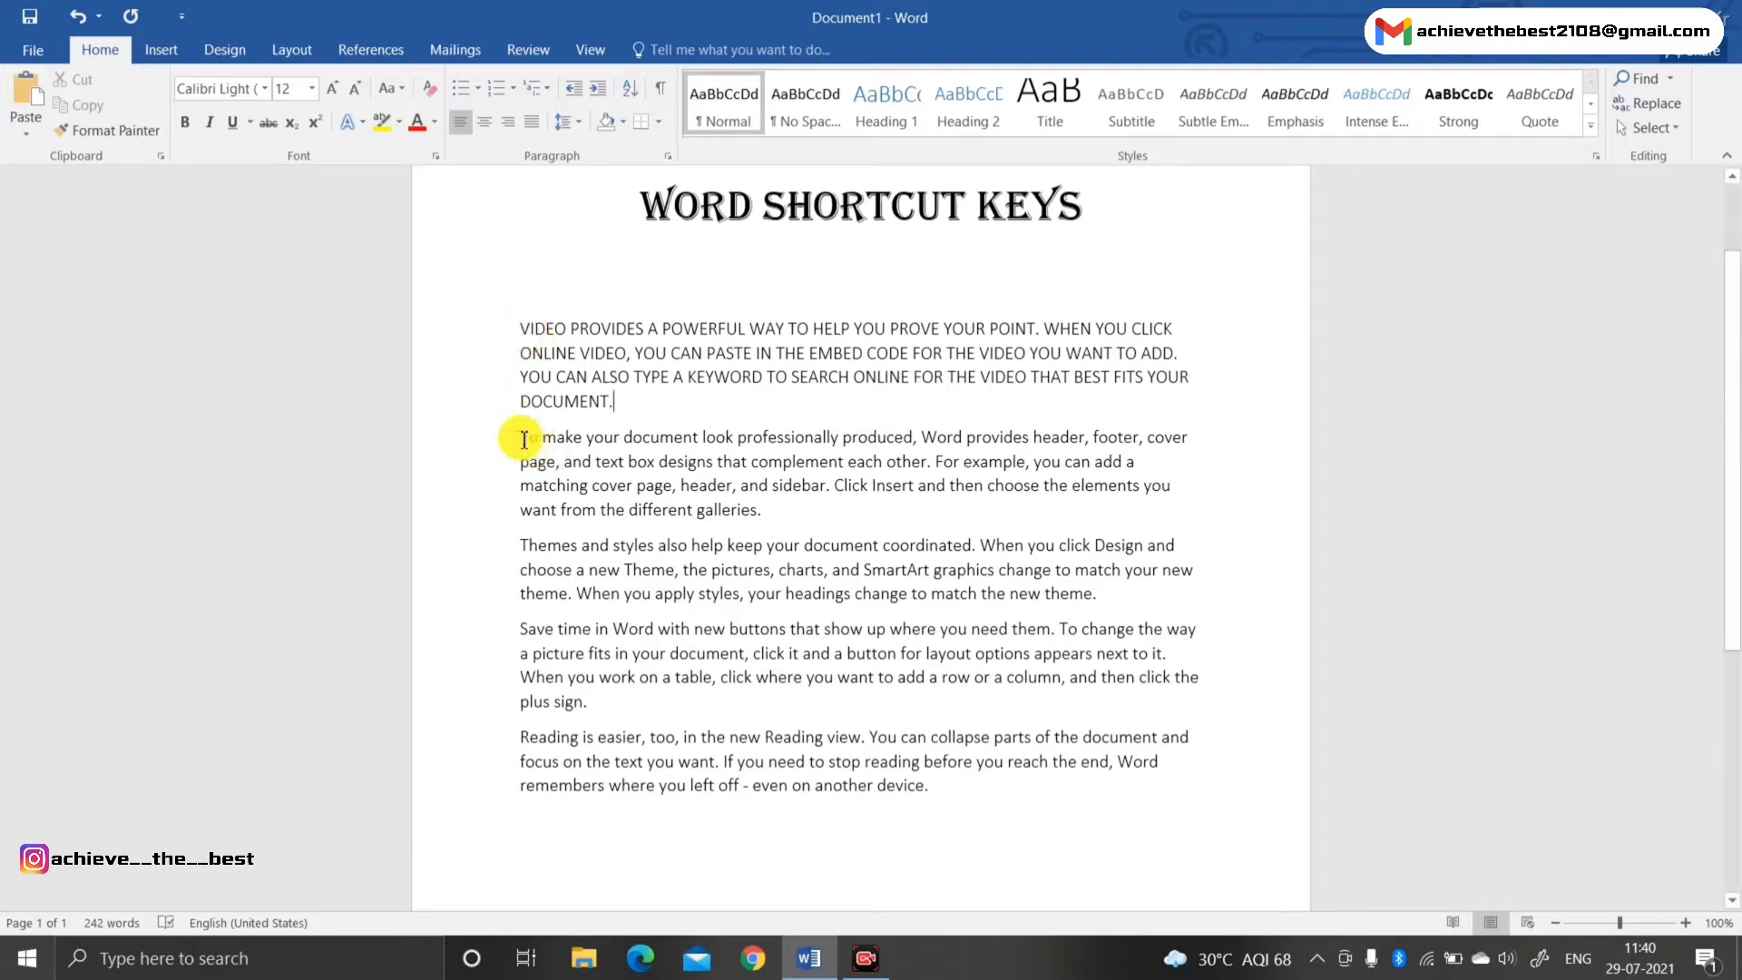
Turn the four paragraphs from "To make your document" through "even on another device" into a bulleted list
drag(550, 445, 1038, 765)
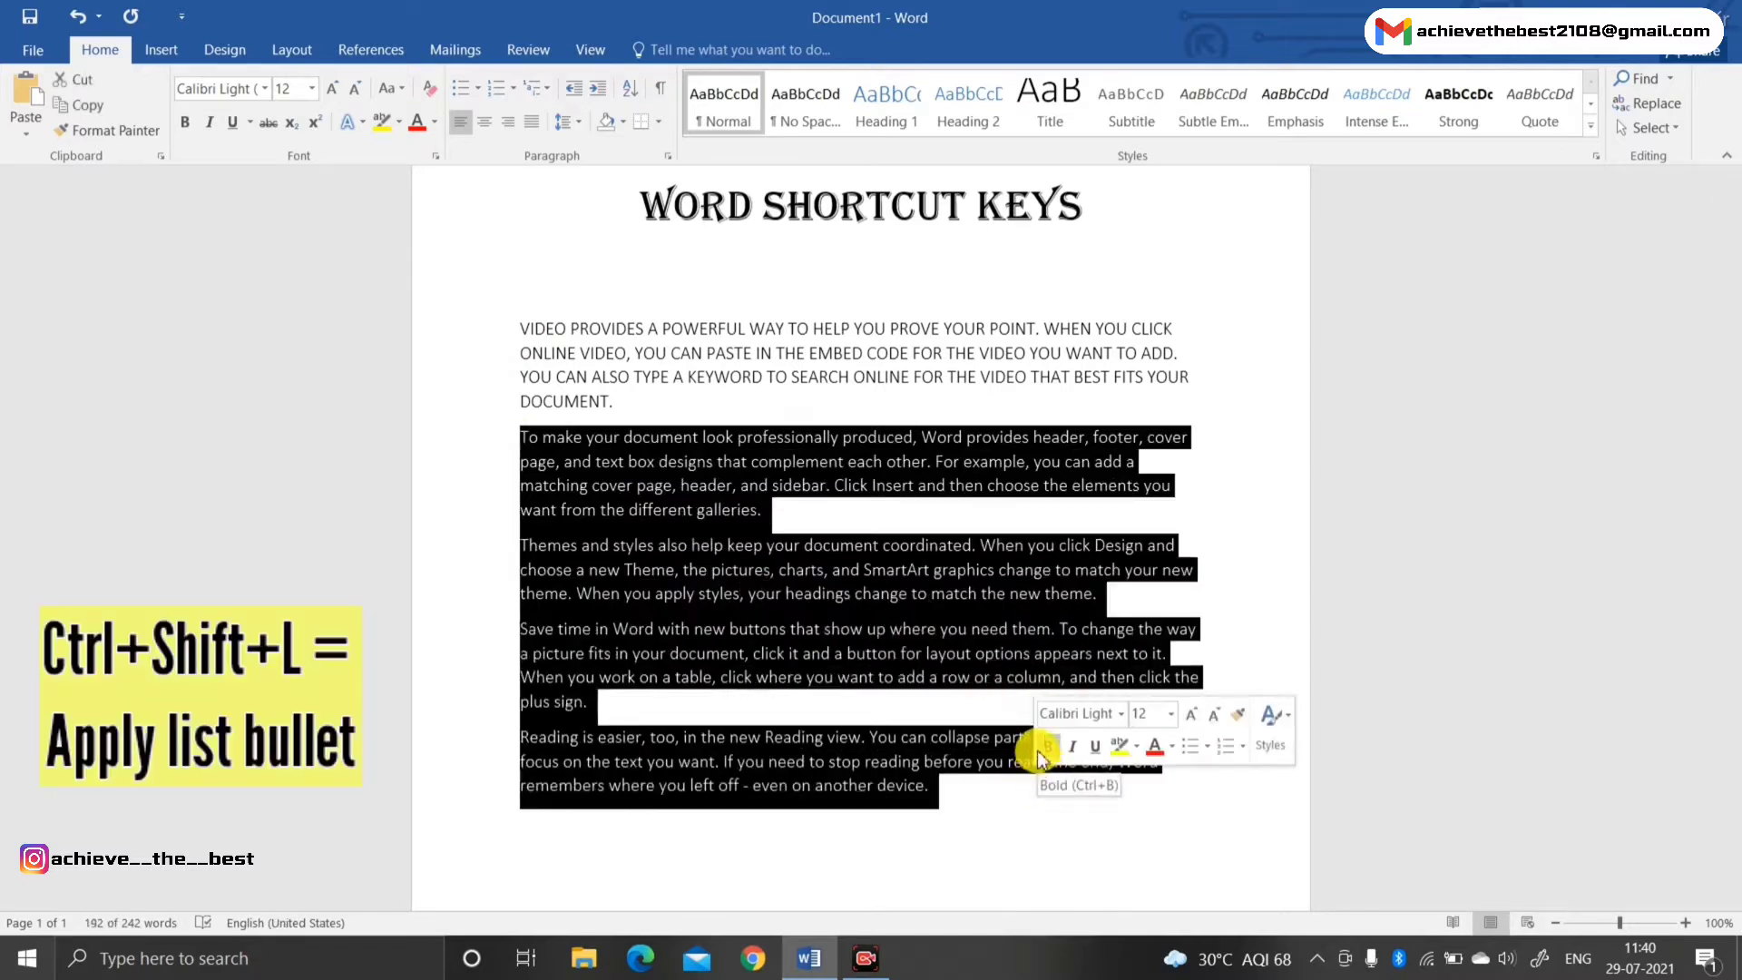
key(ctrl+shift+l)
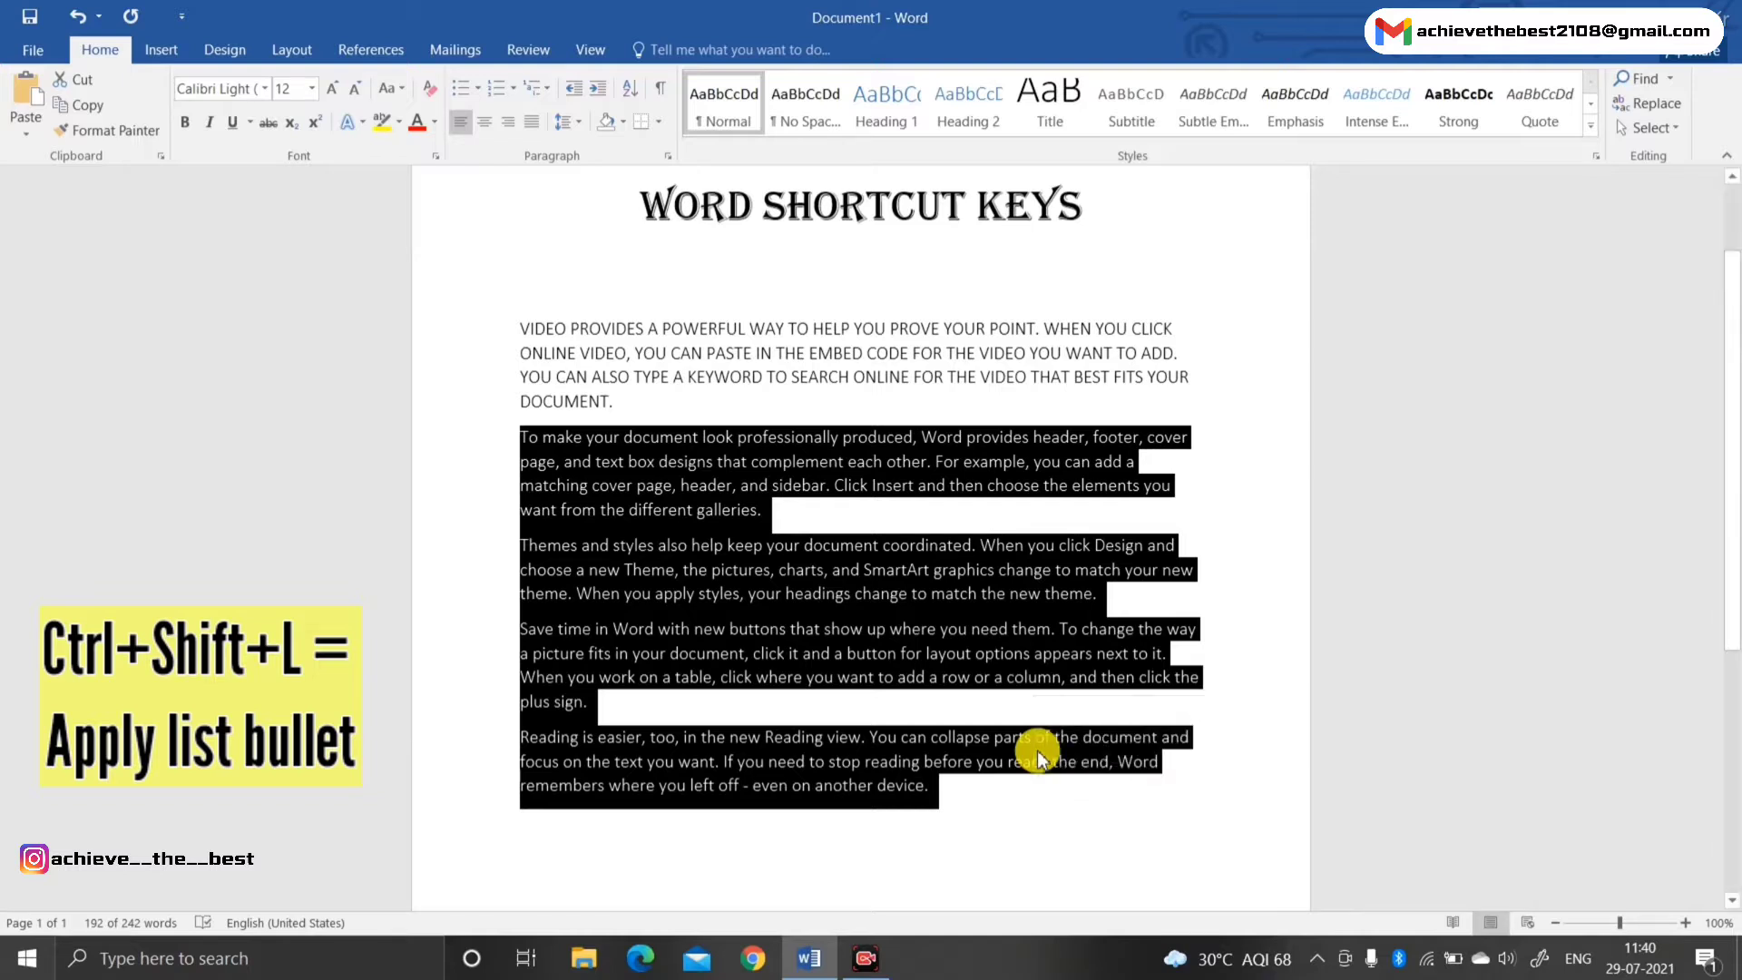
key(ctrl+shift+l)
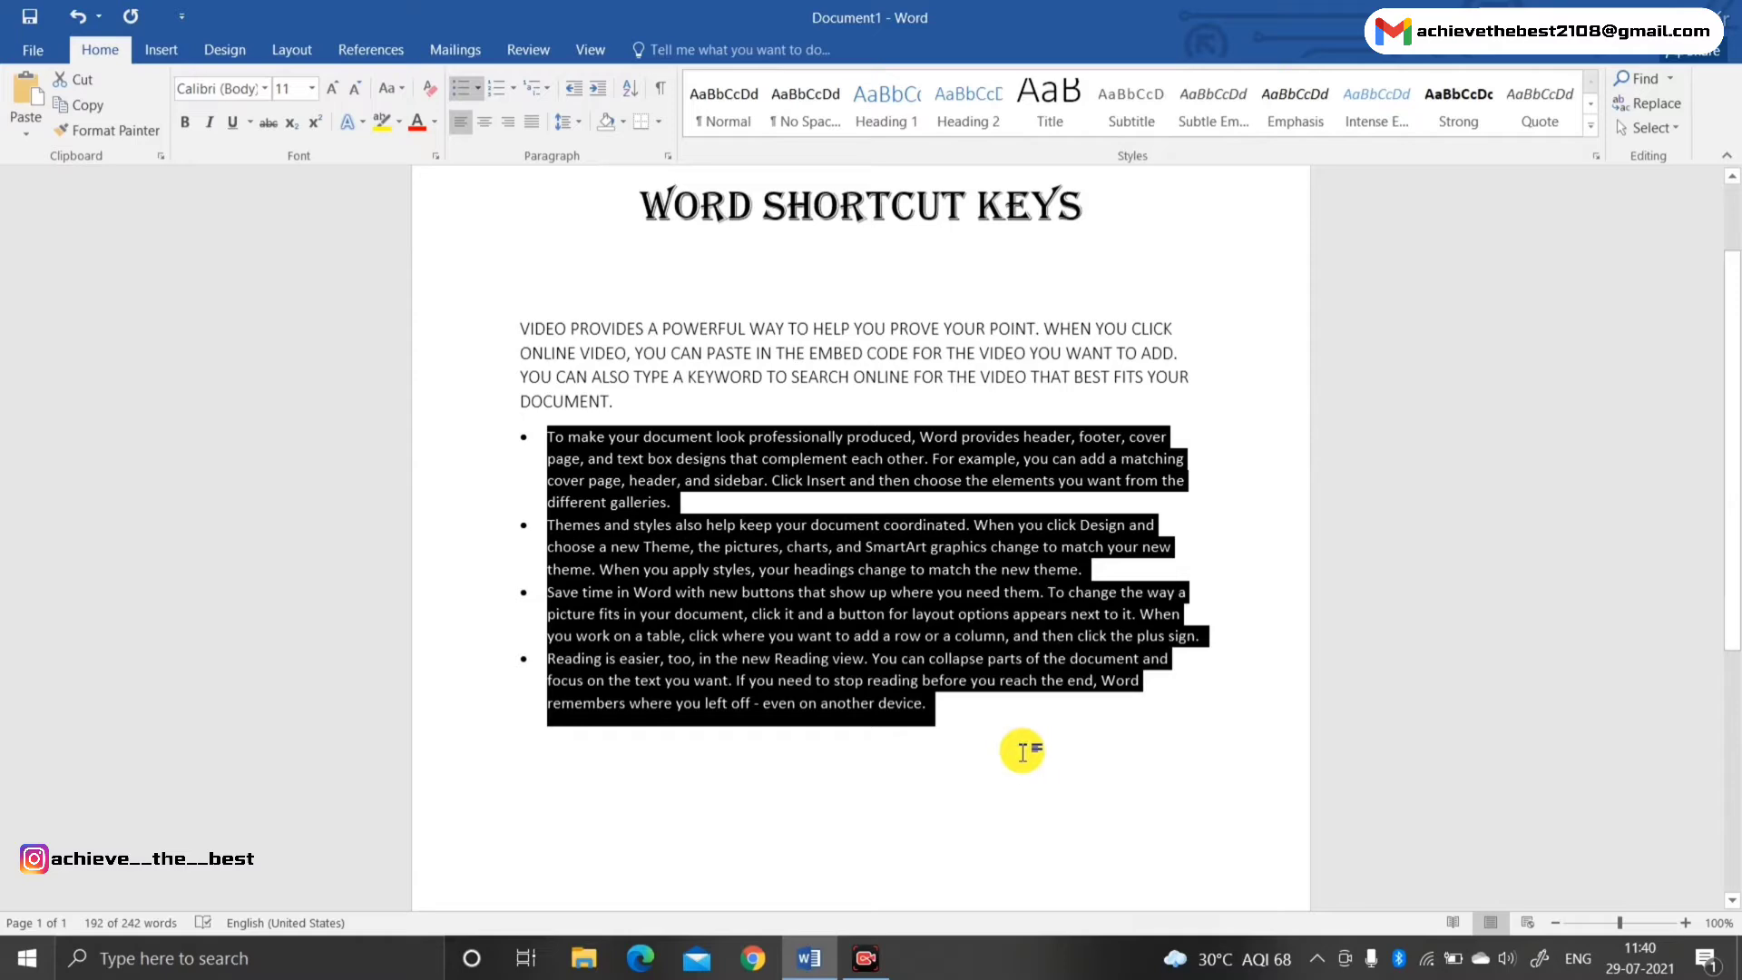
click(1037, 738)
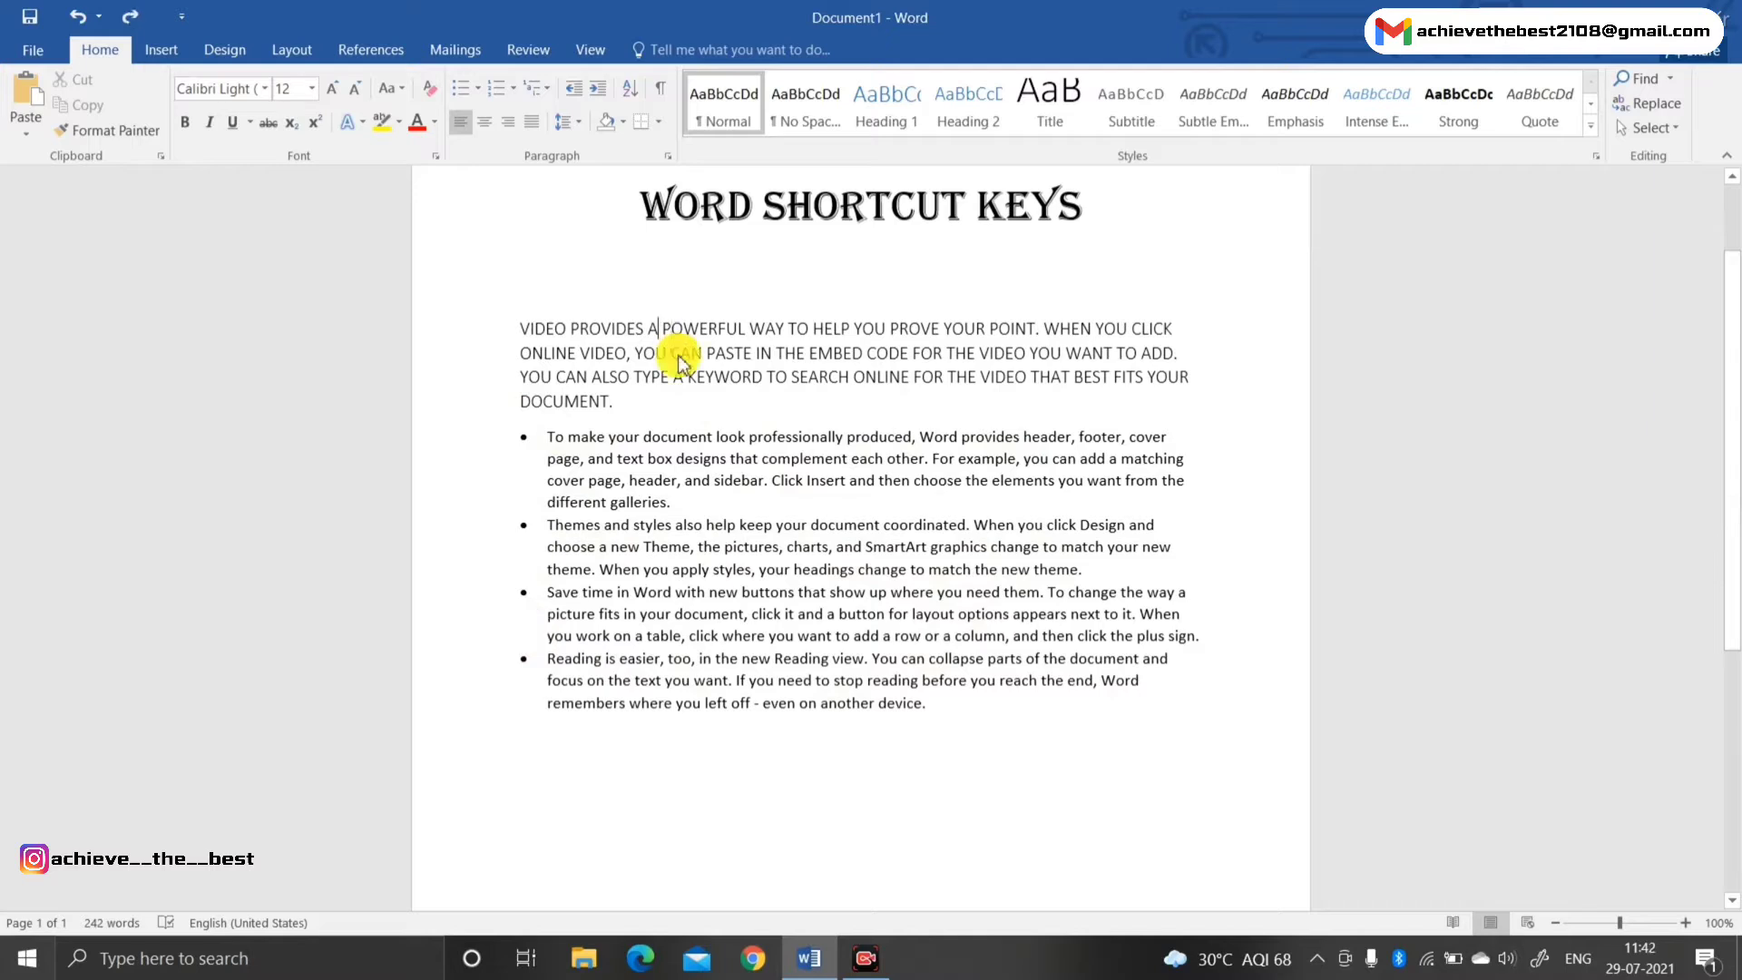
Place the text cursor at the very start of the first paragraph, before "VIDEO"
key(Left)
key(Left)
key(Left)
key(Left)
key(Left)
key(Left)
key(Left)
key(Left)
key(Left)
key(Left)
key(Left)
key(Left)
key(Left)
key(Left)
key(Left)
key(Left)
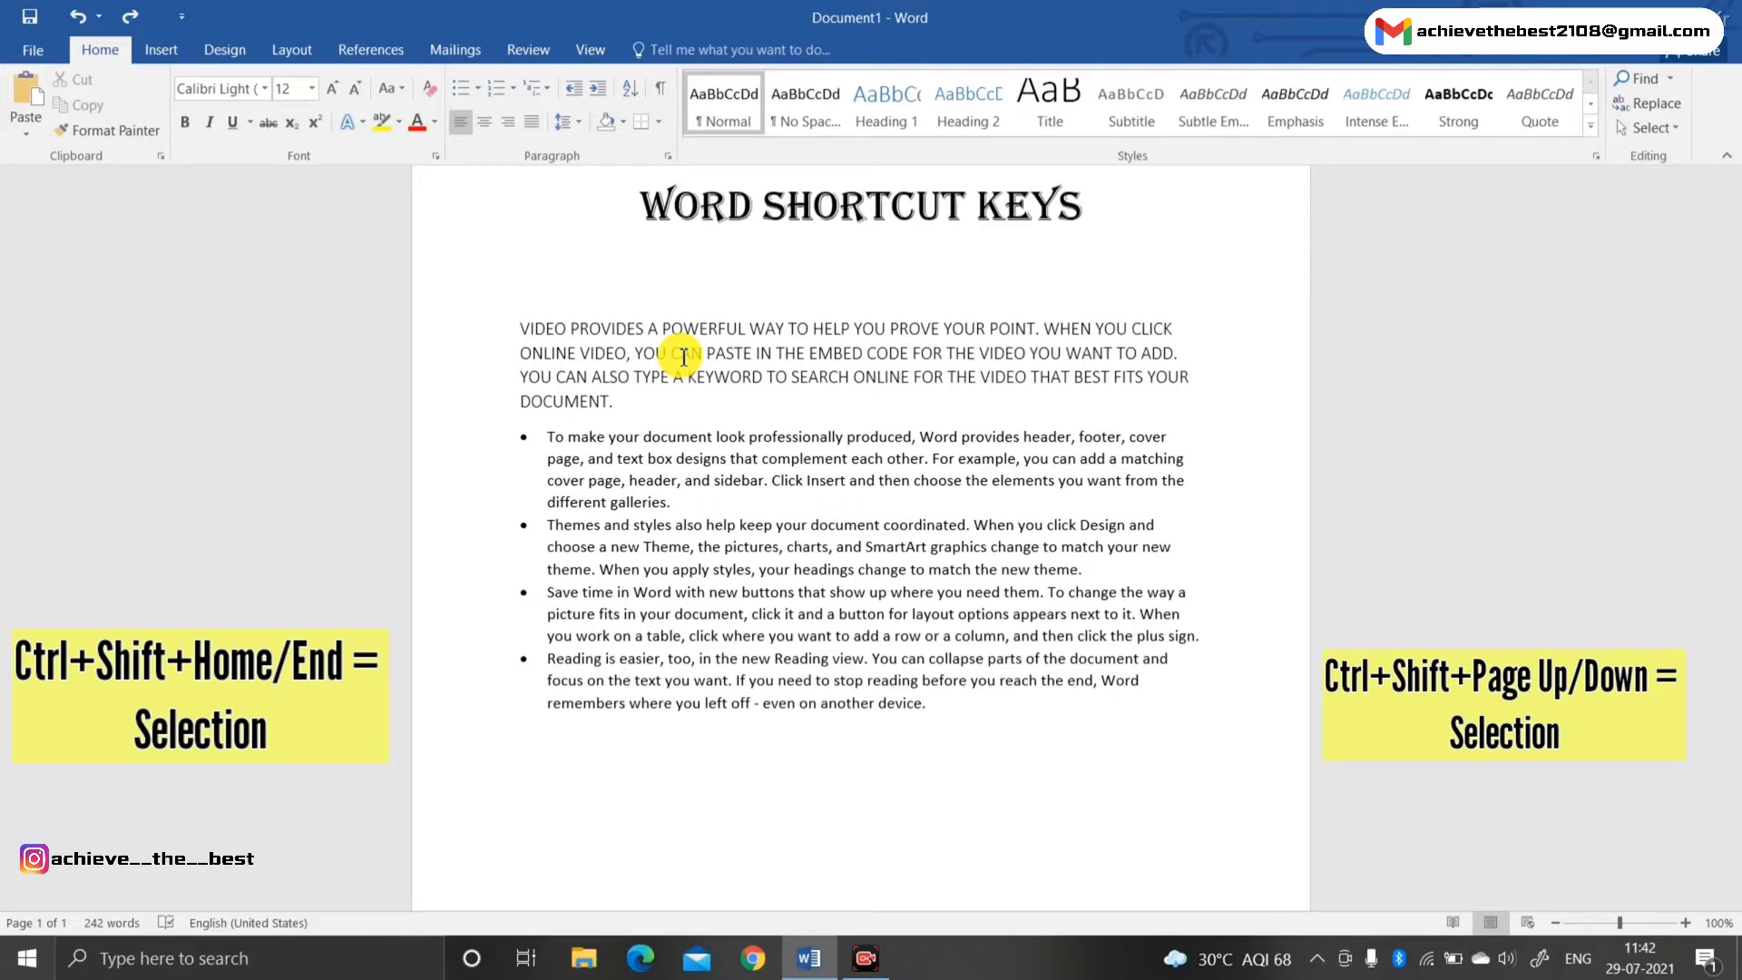
key(ctrl+Right)
key(Left)
key(Left)
key(Left)
key(Left)
key(Left)
key(Left)
Select the first paragraph word by word and then to its end, and clear its character formatting
key(ctrl+shift+Right)
key(ctrl+shift+Right)
key(ctrl+shift+Right)
key(ctrl+shift+Right)
key(ctrl+shift+Right)
key(ctrl+shift+Right)
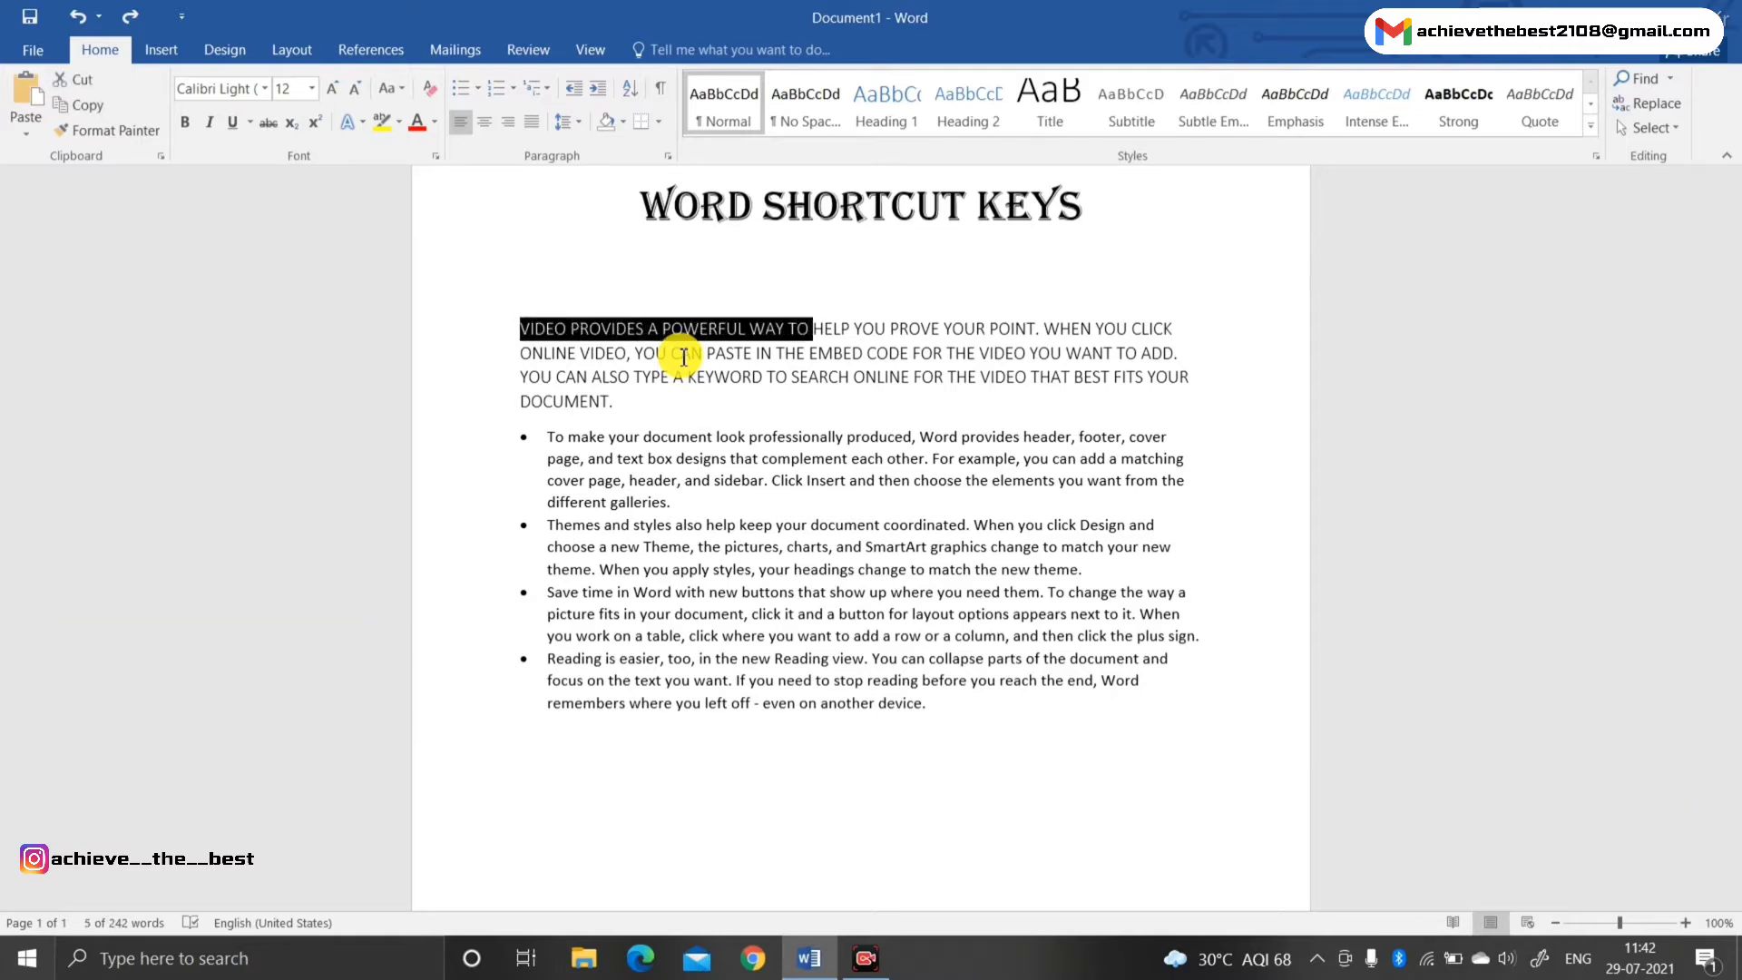
key(ctrl+shift+Right)
key(ctrl+shift+Right)
key(ctrl+shift+Right)
key(ctrl+shift+Right)
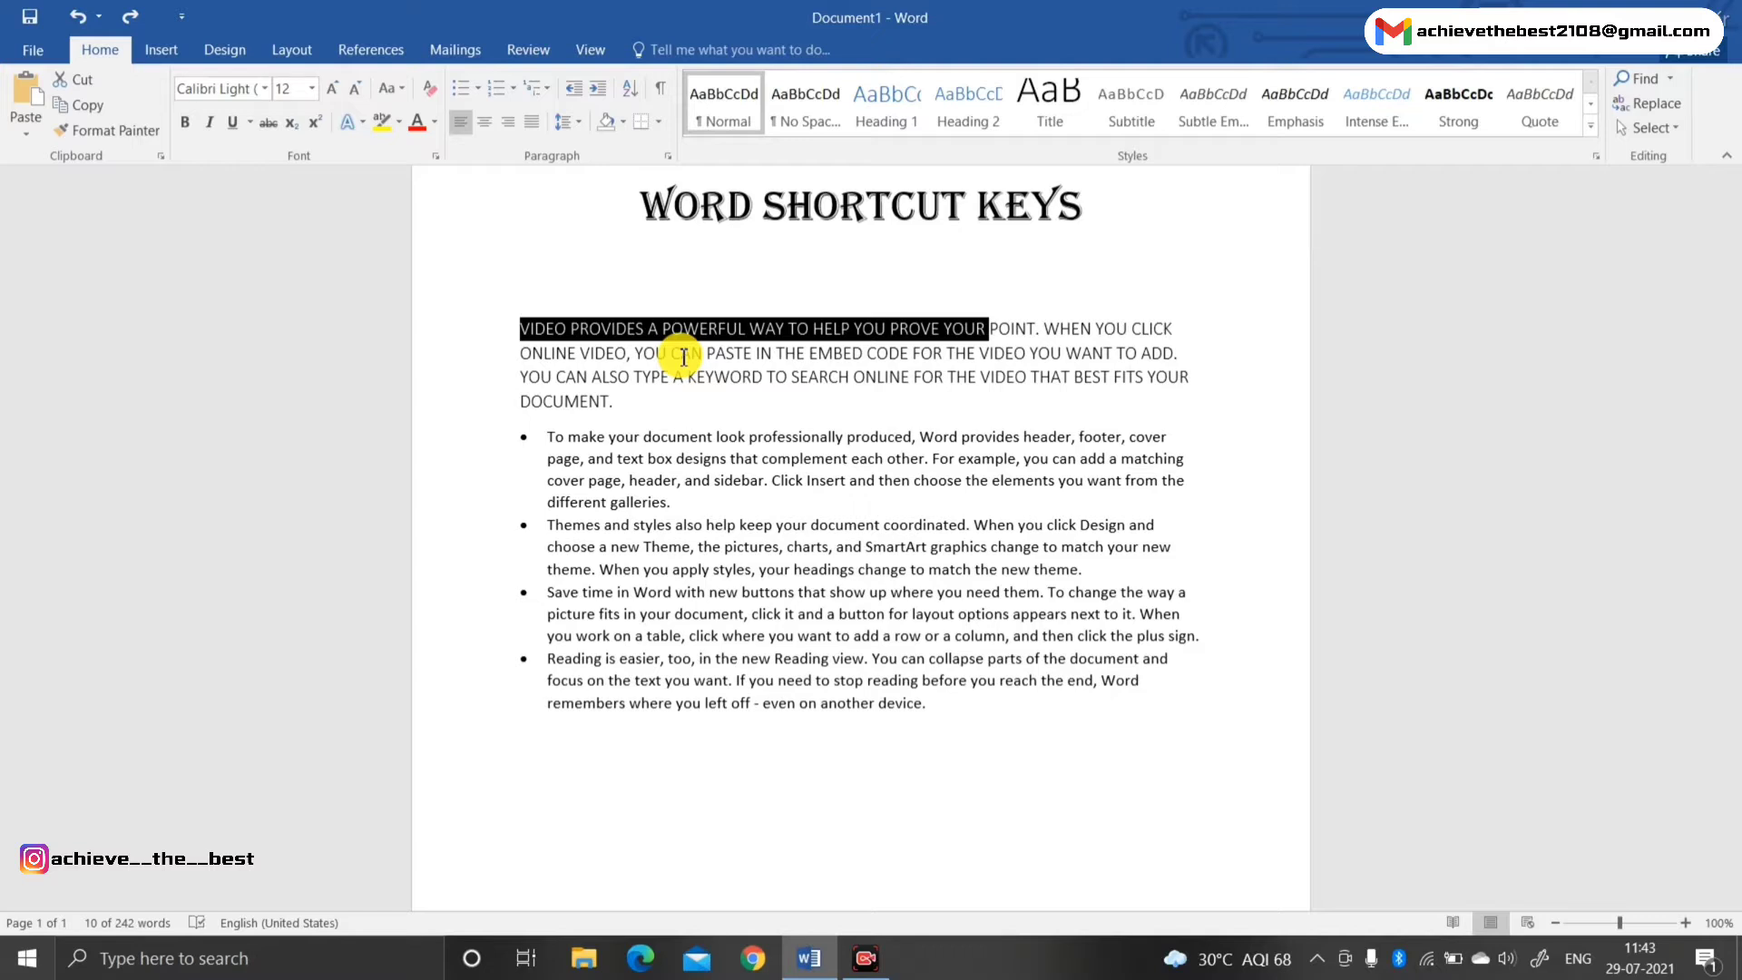
key(ctrl+shift+Down)
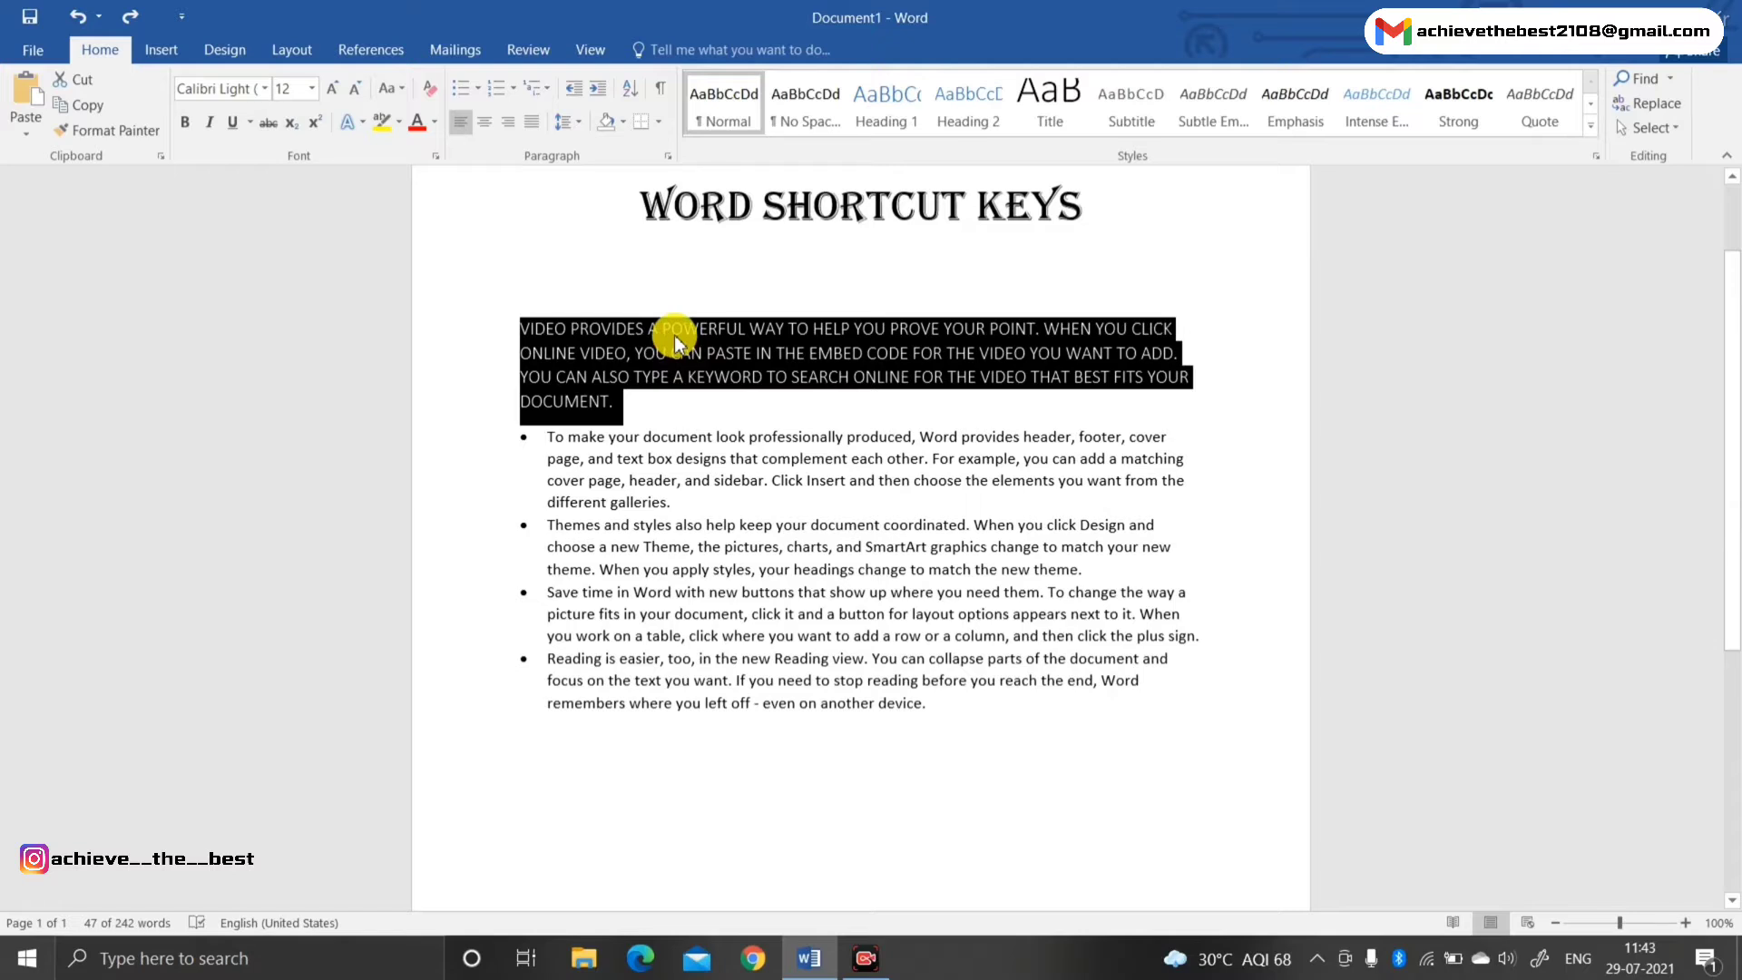
key(ctrl+space)
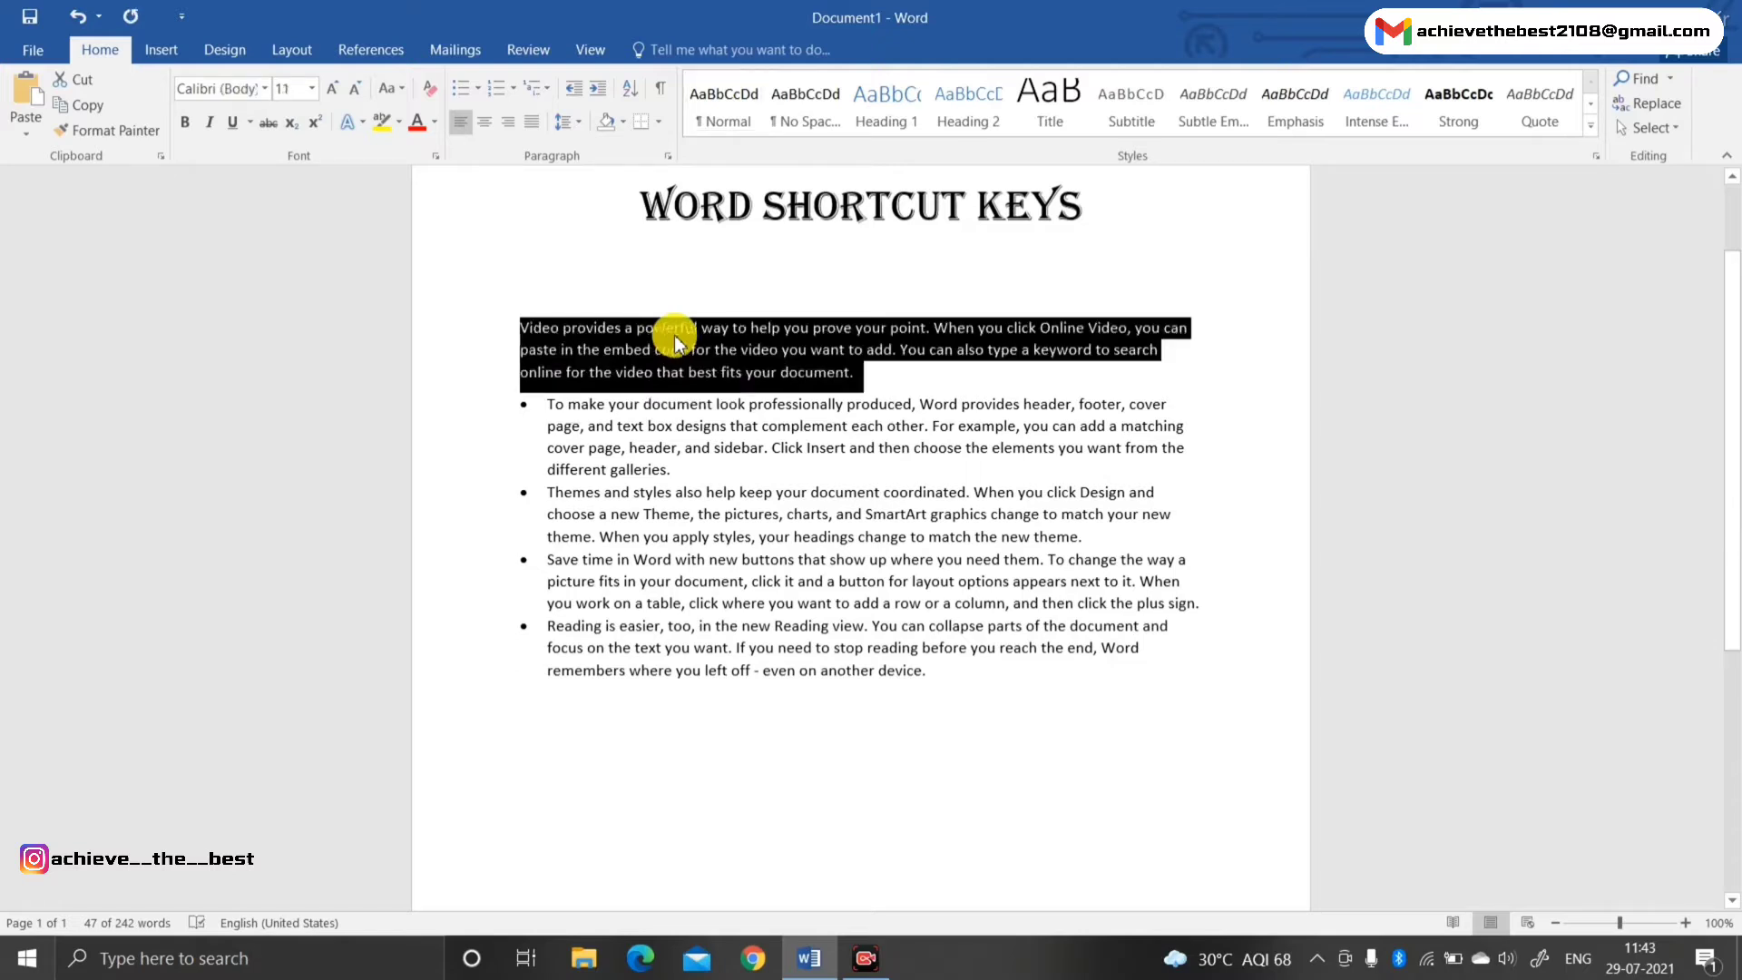
click(581, 437)
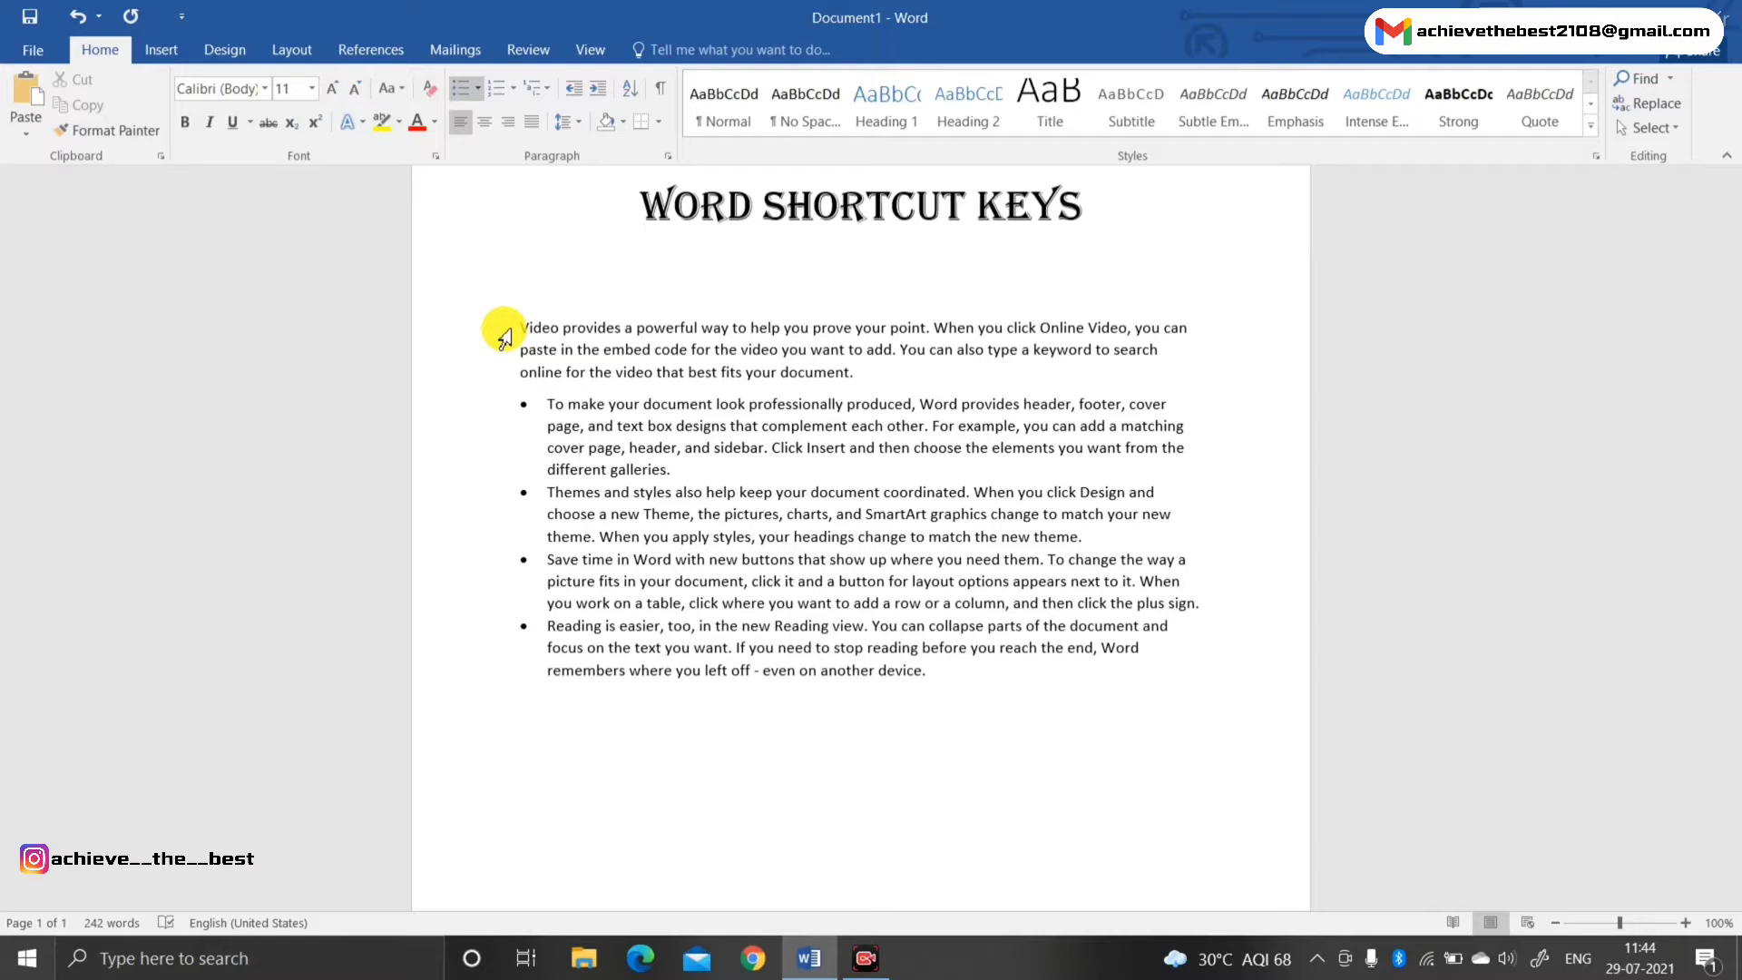
key(Down)
key(Down)
key(Down)
key(Down)
key(Down)
key(Down)
key(Down)
key(Down)
key(Down)
click(638, 765)
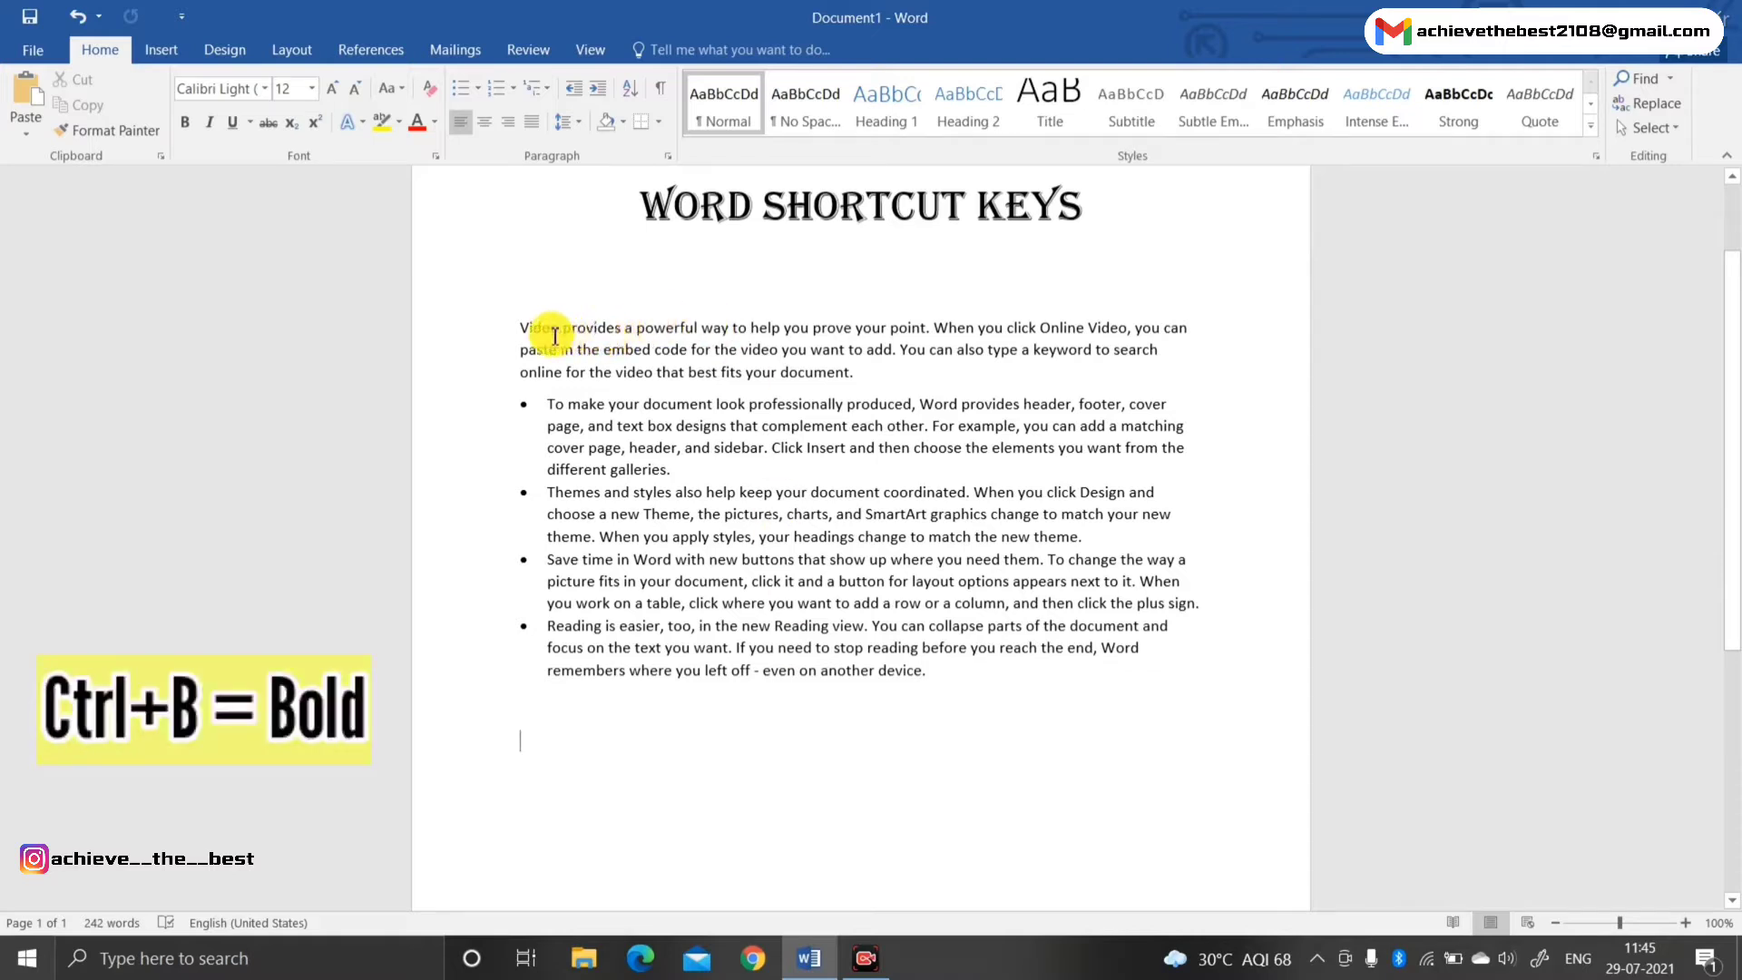
drag(525, 325, 893, 367)
click(880, 403)
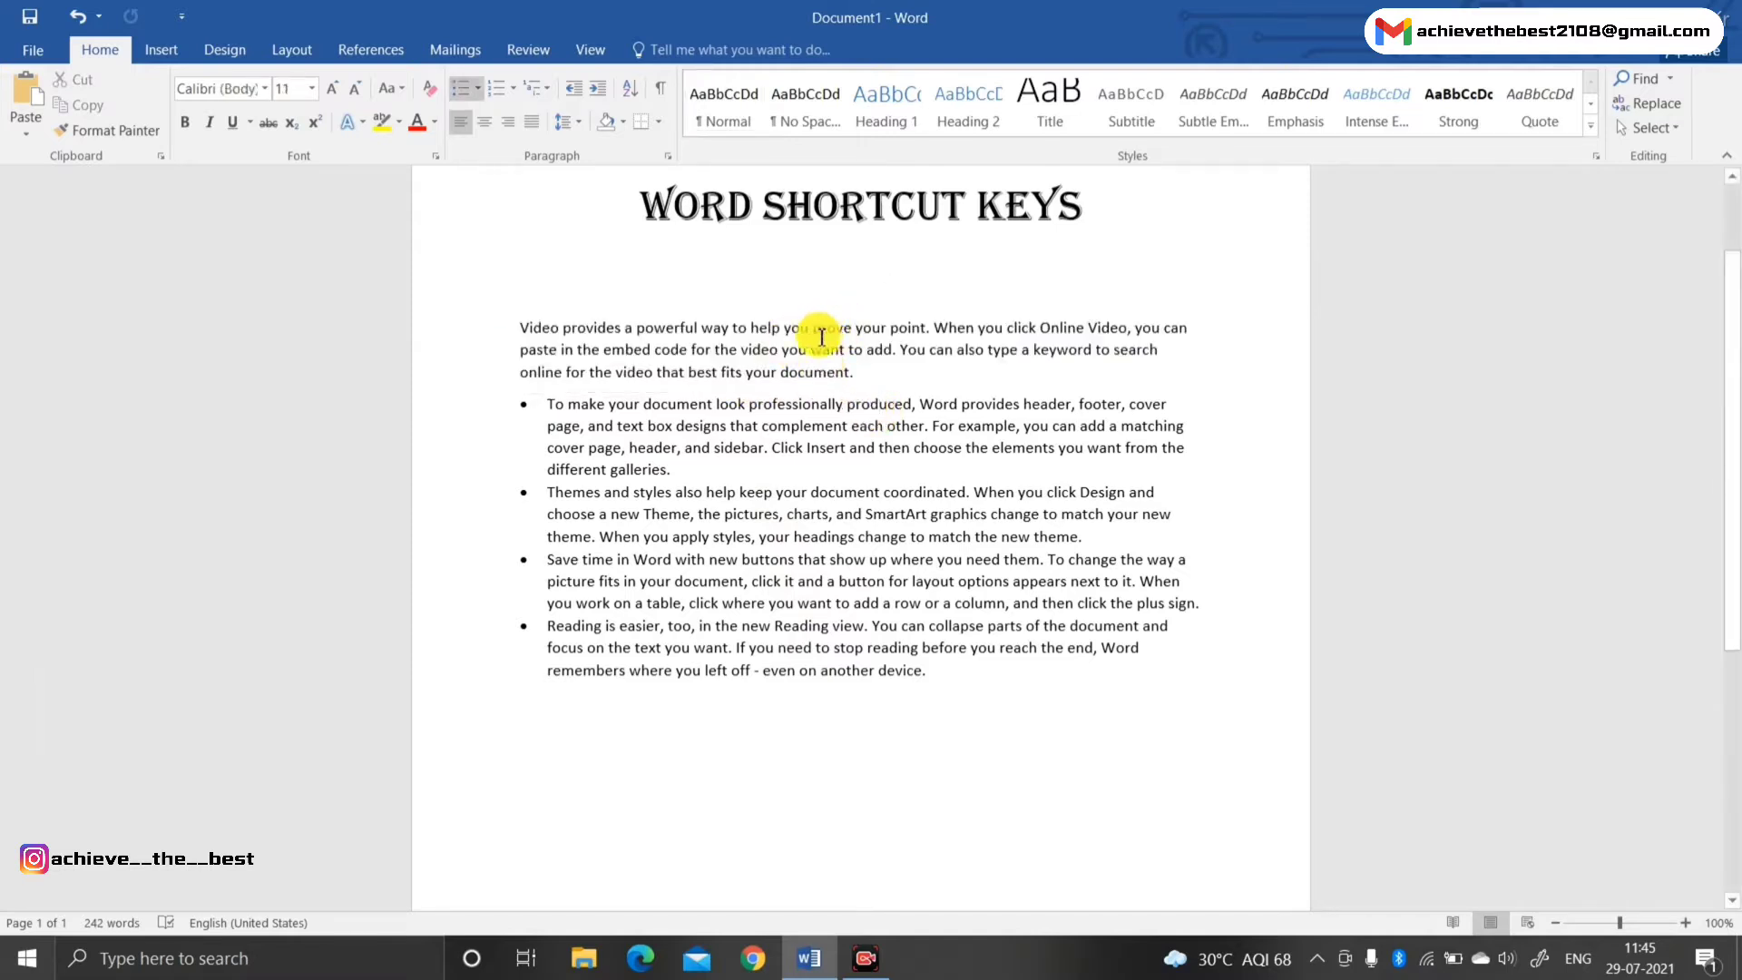
Make the word "prove" in the first paragraph bold
drag(814, 329, 856, 338)
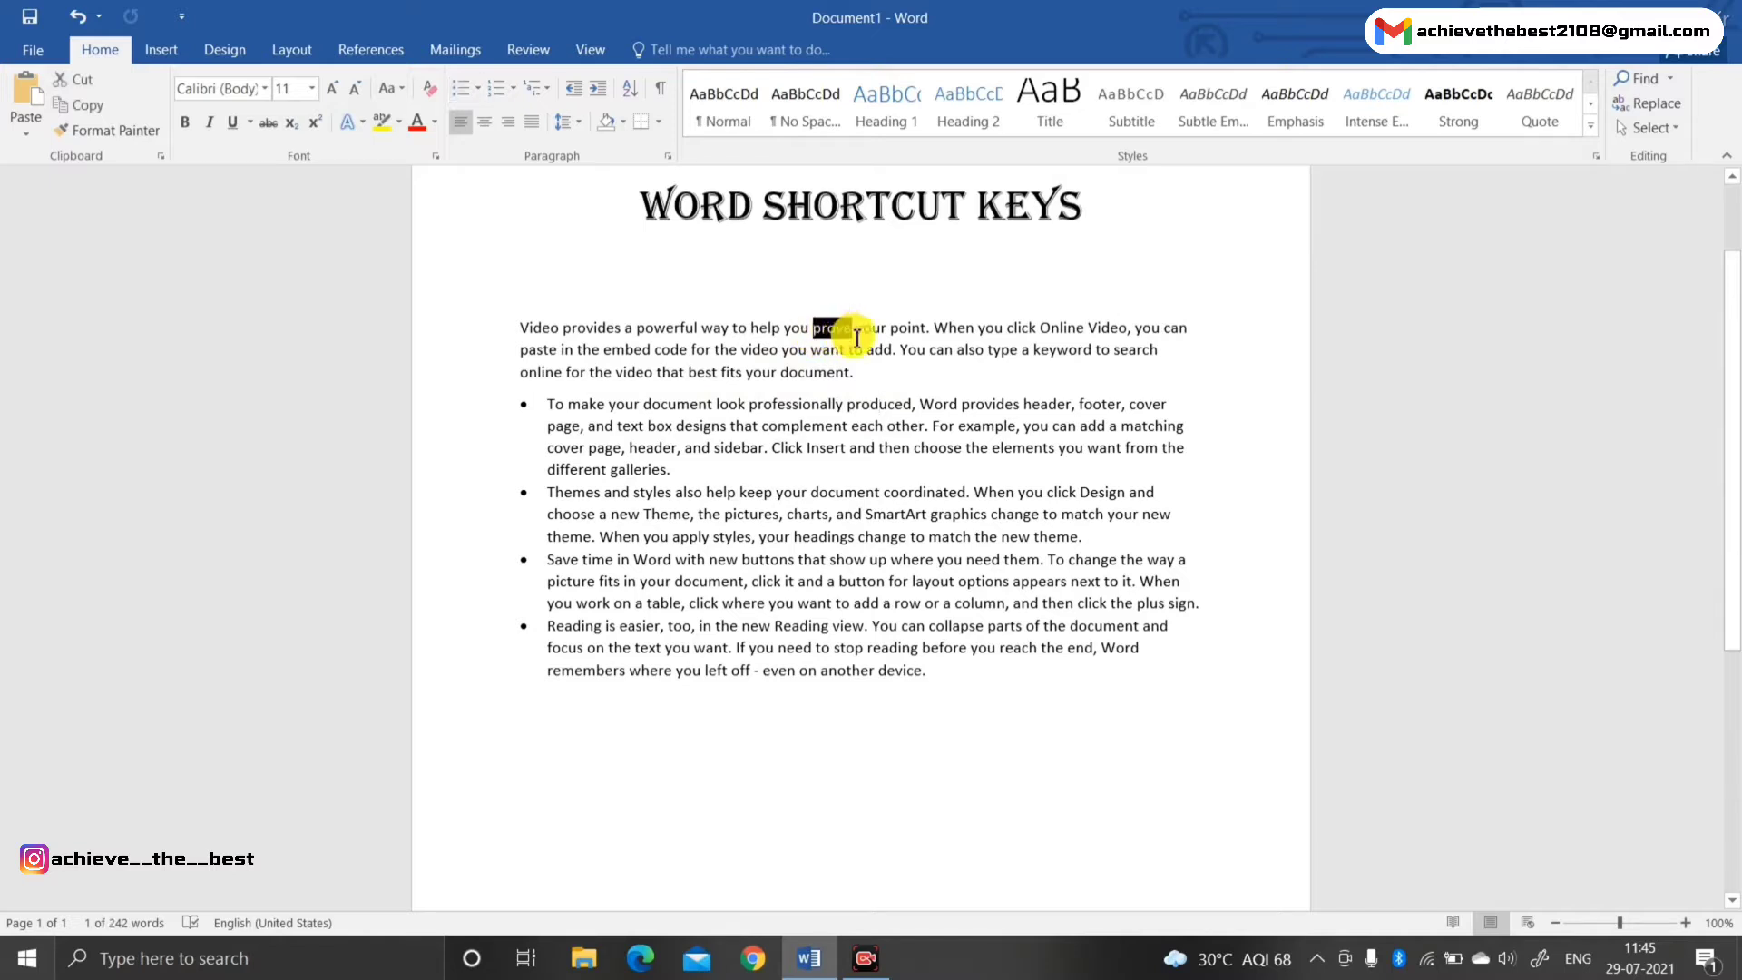
key(ctrl+b)
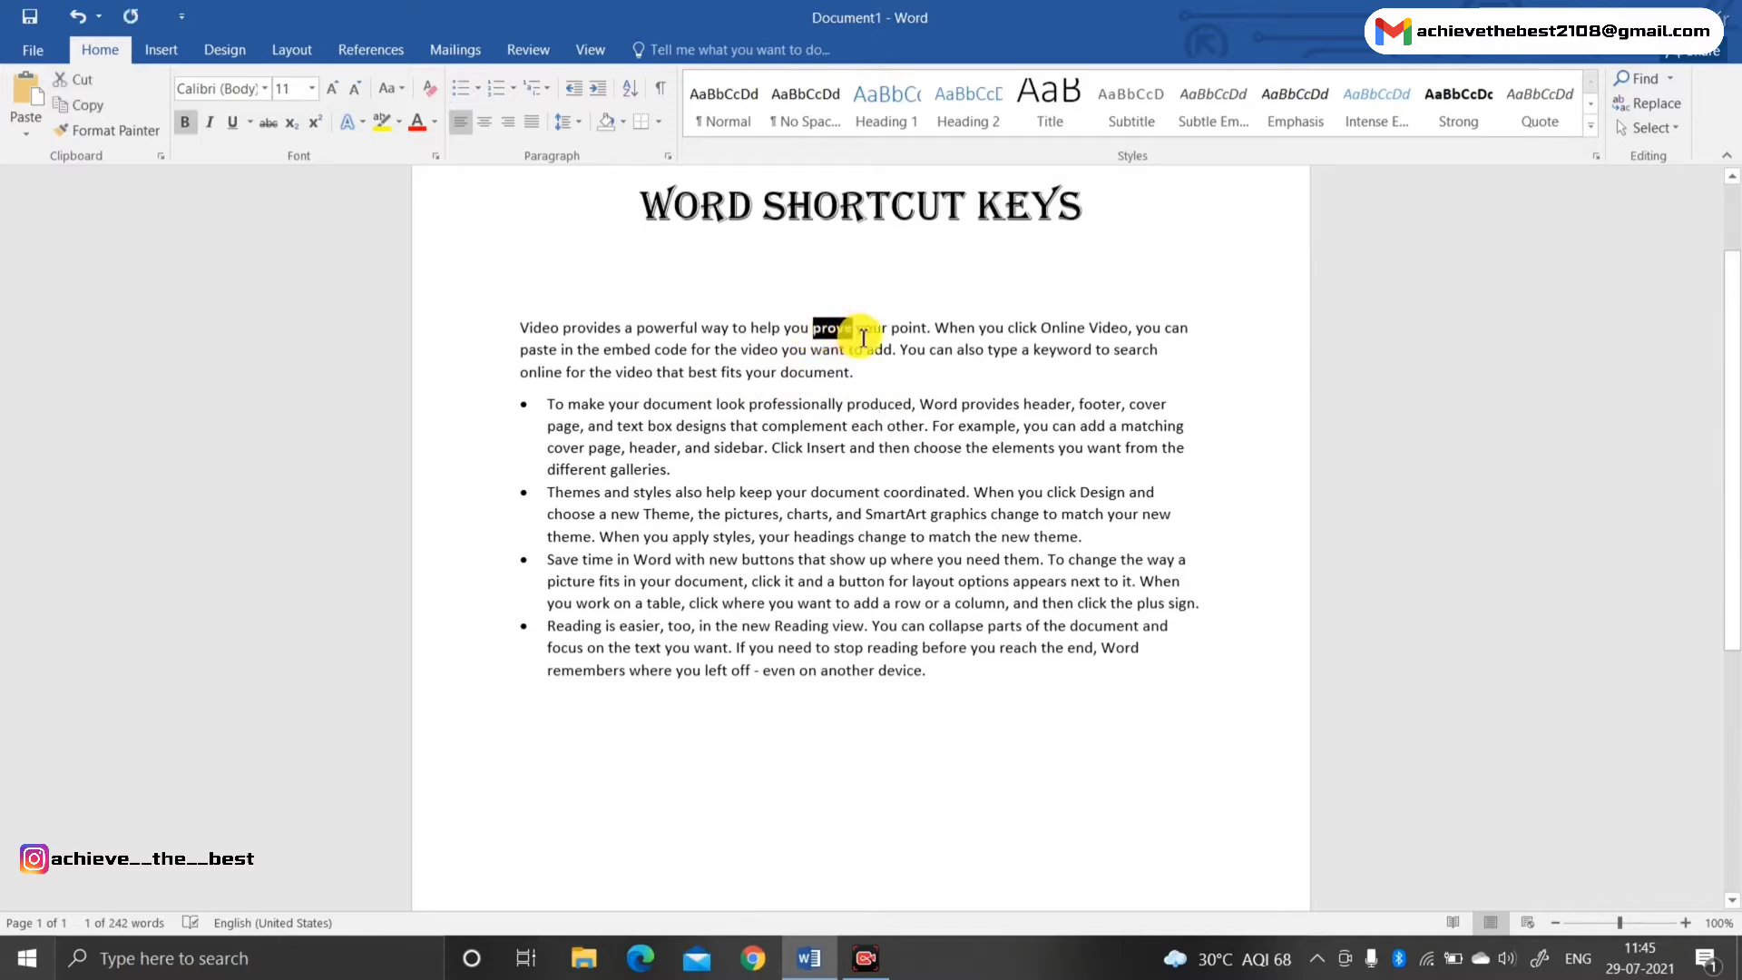
click(916, 399)
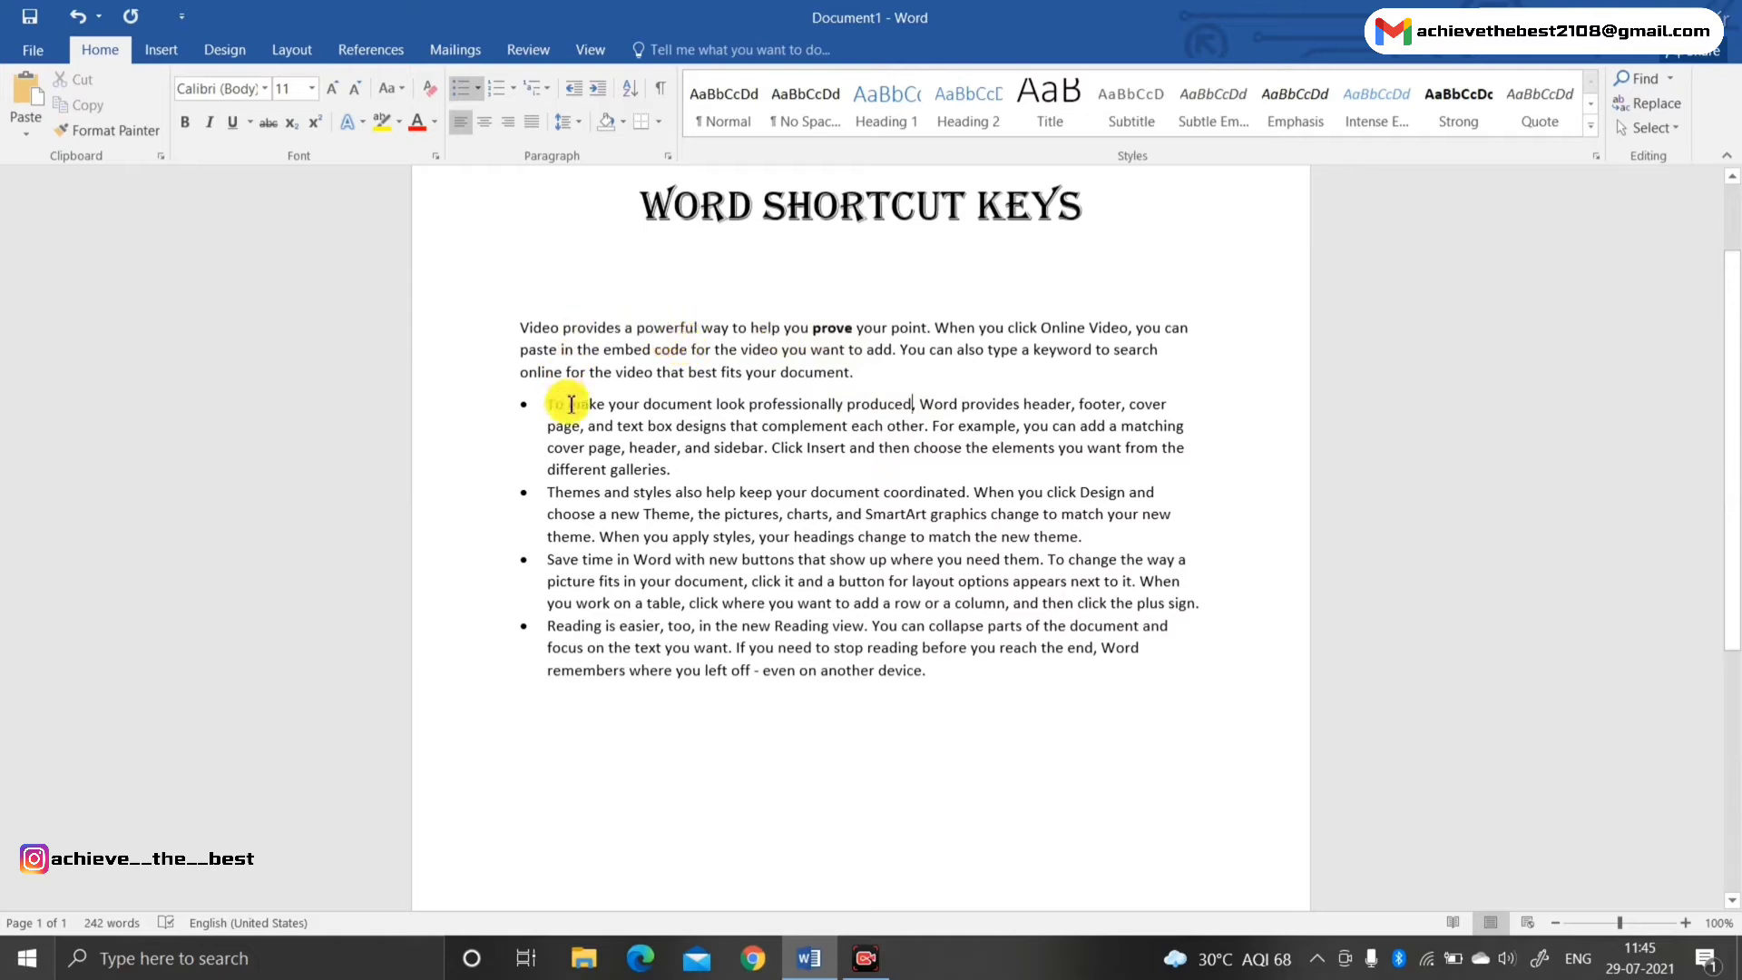
Bold the text from "make your document look" through "complement" in the first bullet
drag(570, 404, 840, 429)
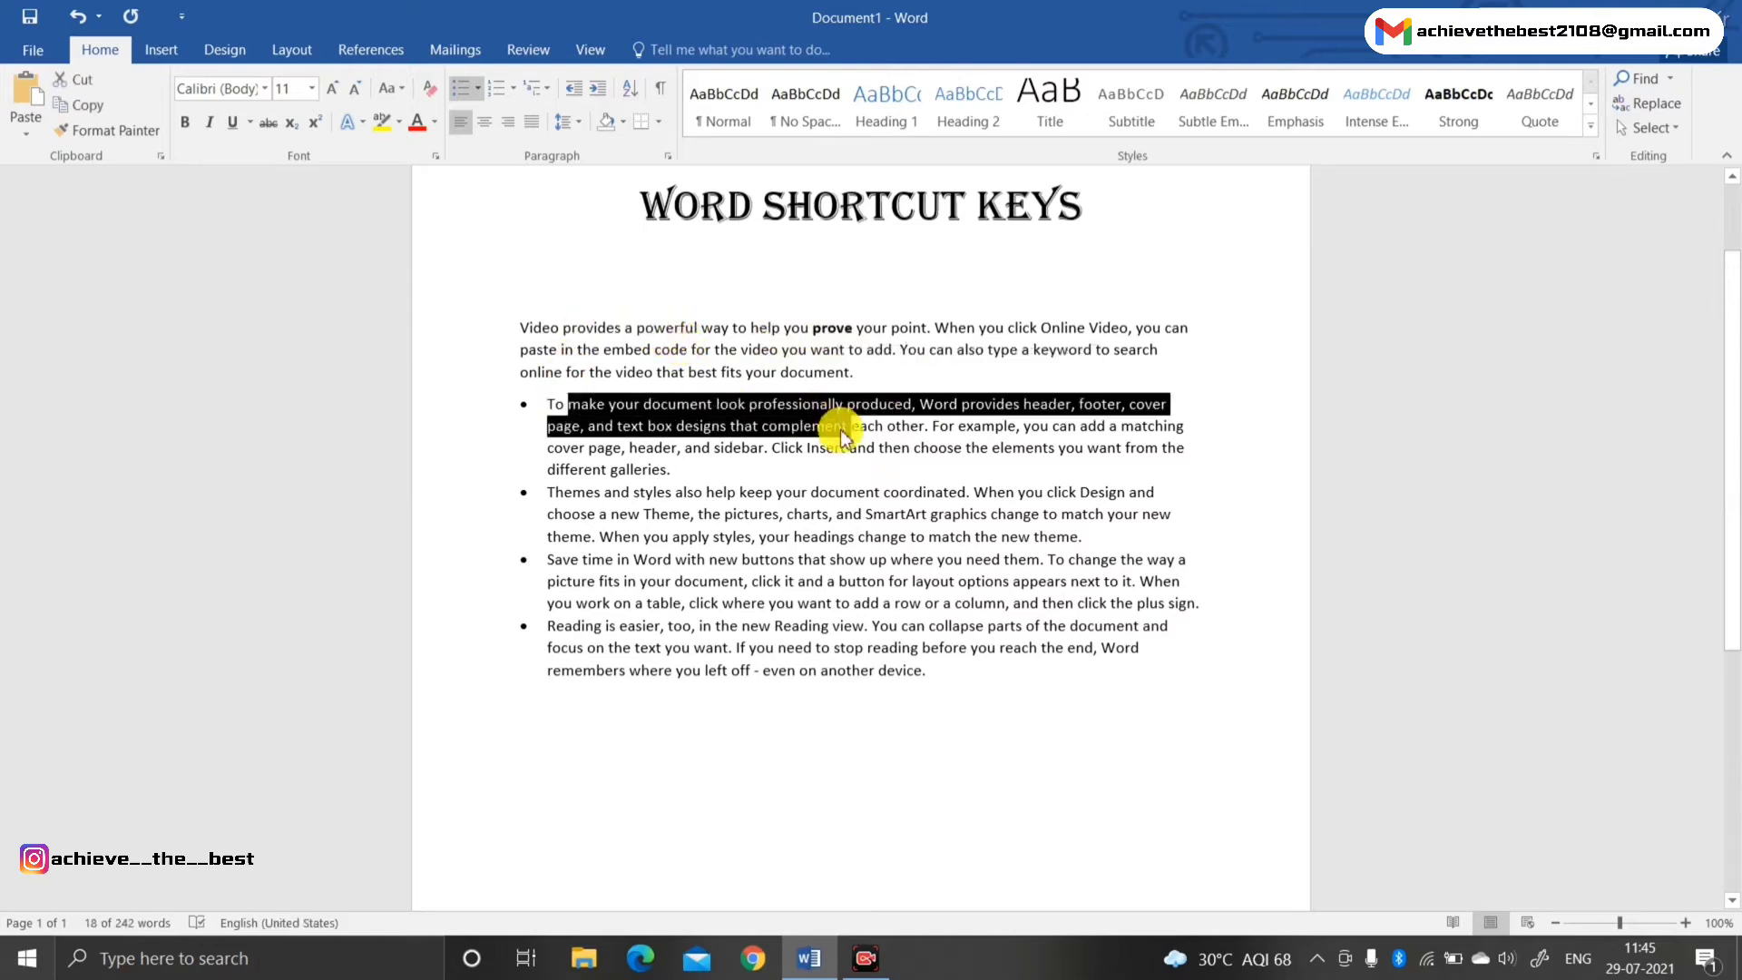
key(ctrl+b)
click(839, 493)
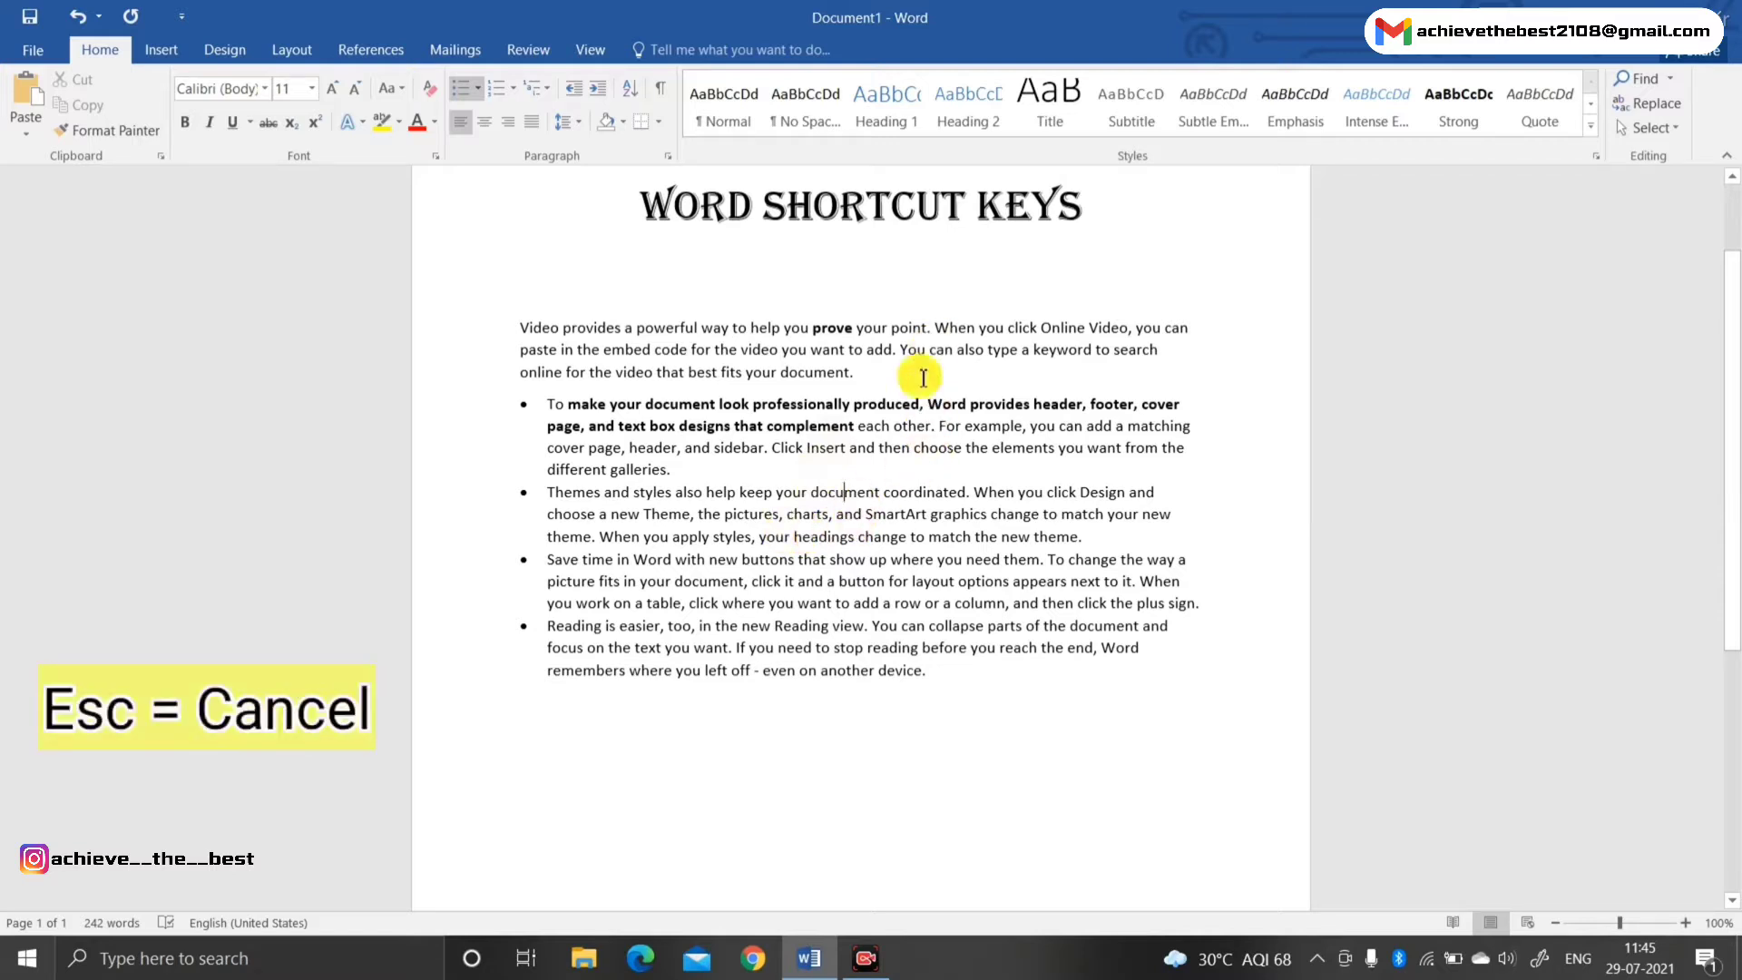
right_click(990, 674)
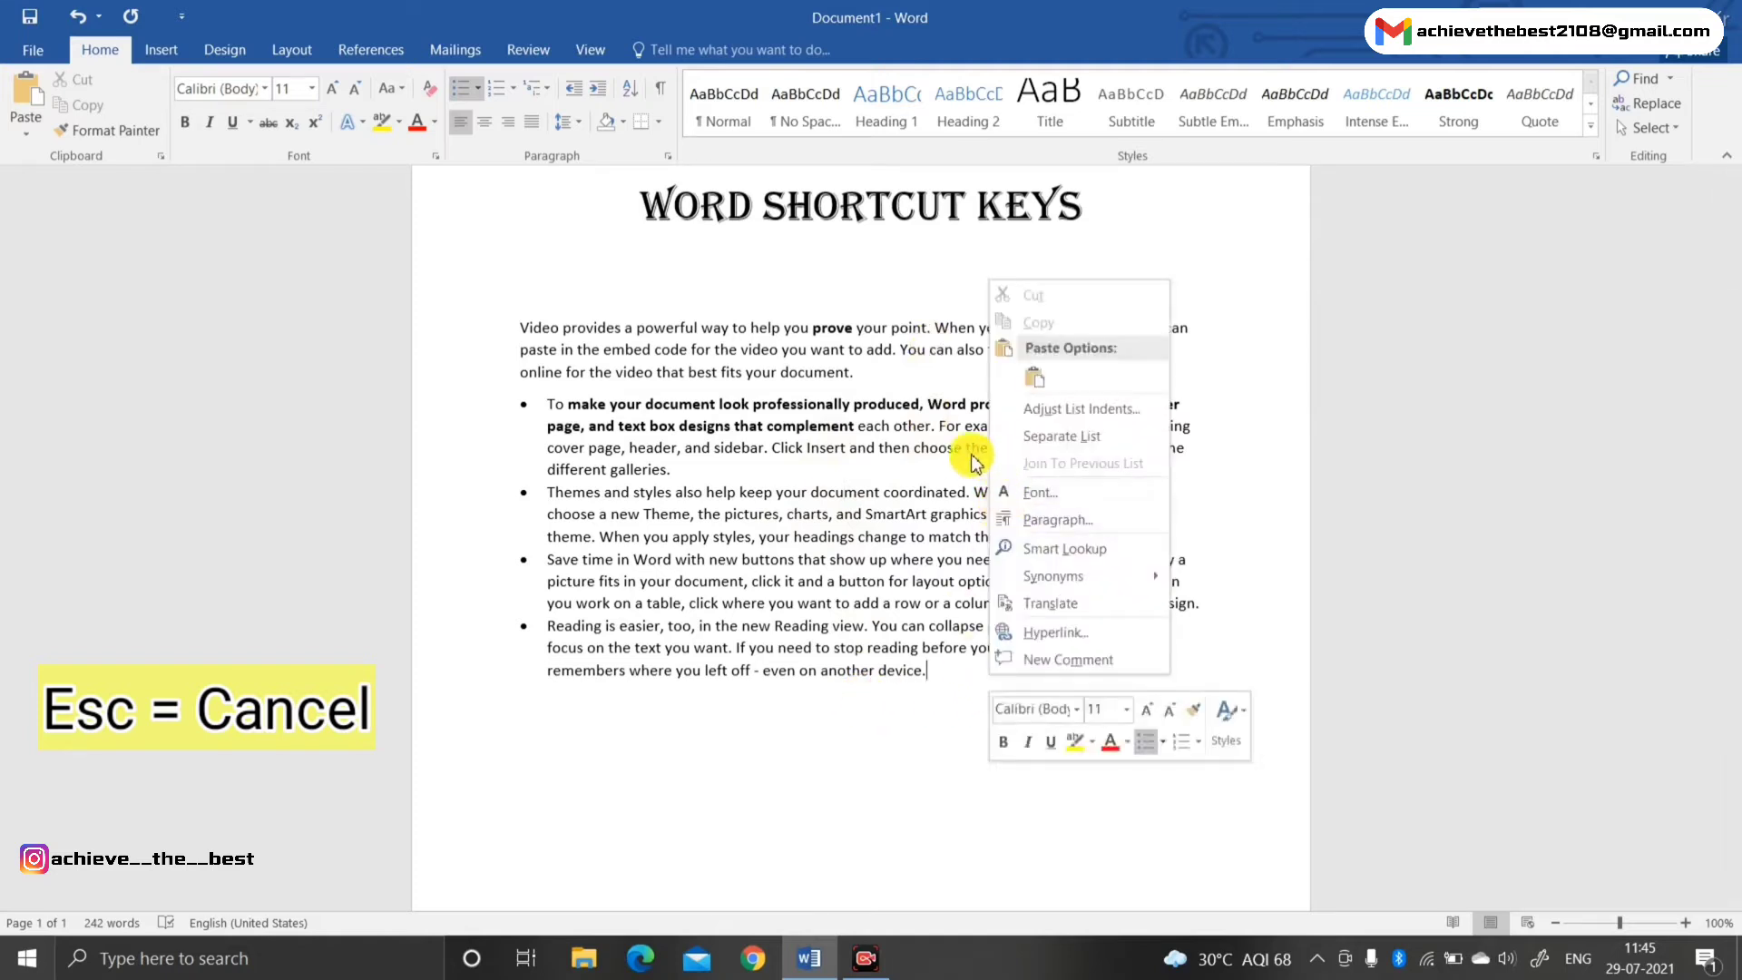
right_click(855, 406)
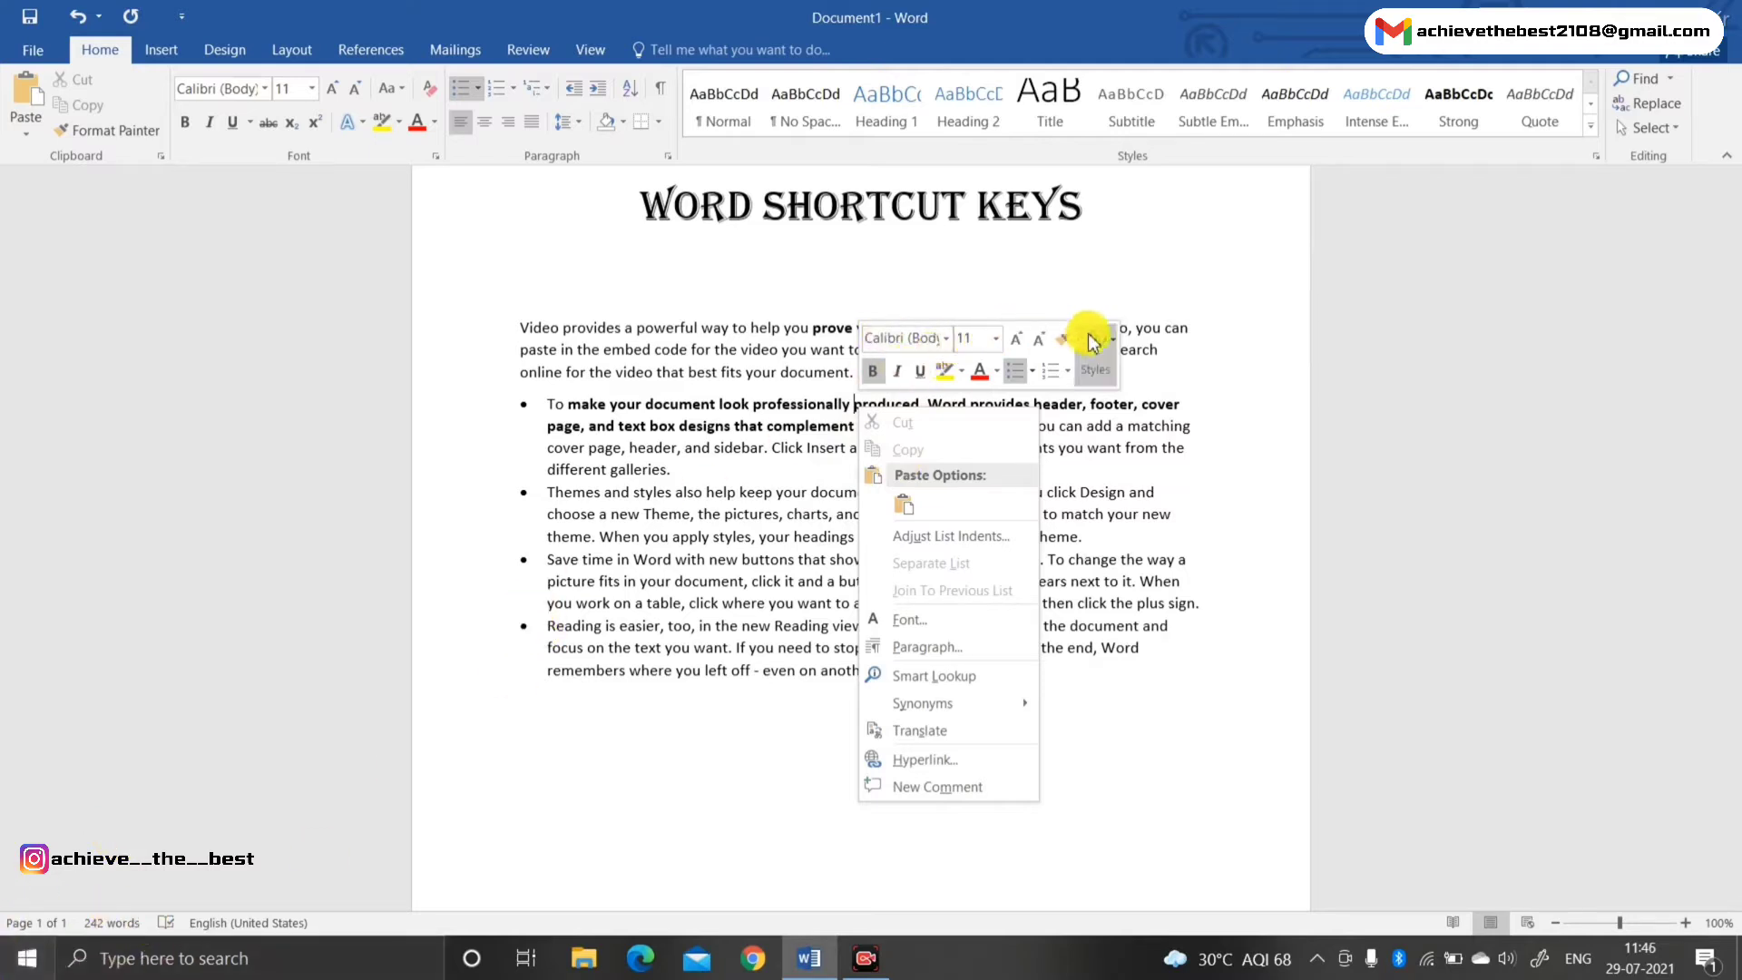
mouse_move(915, 705)
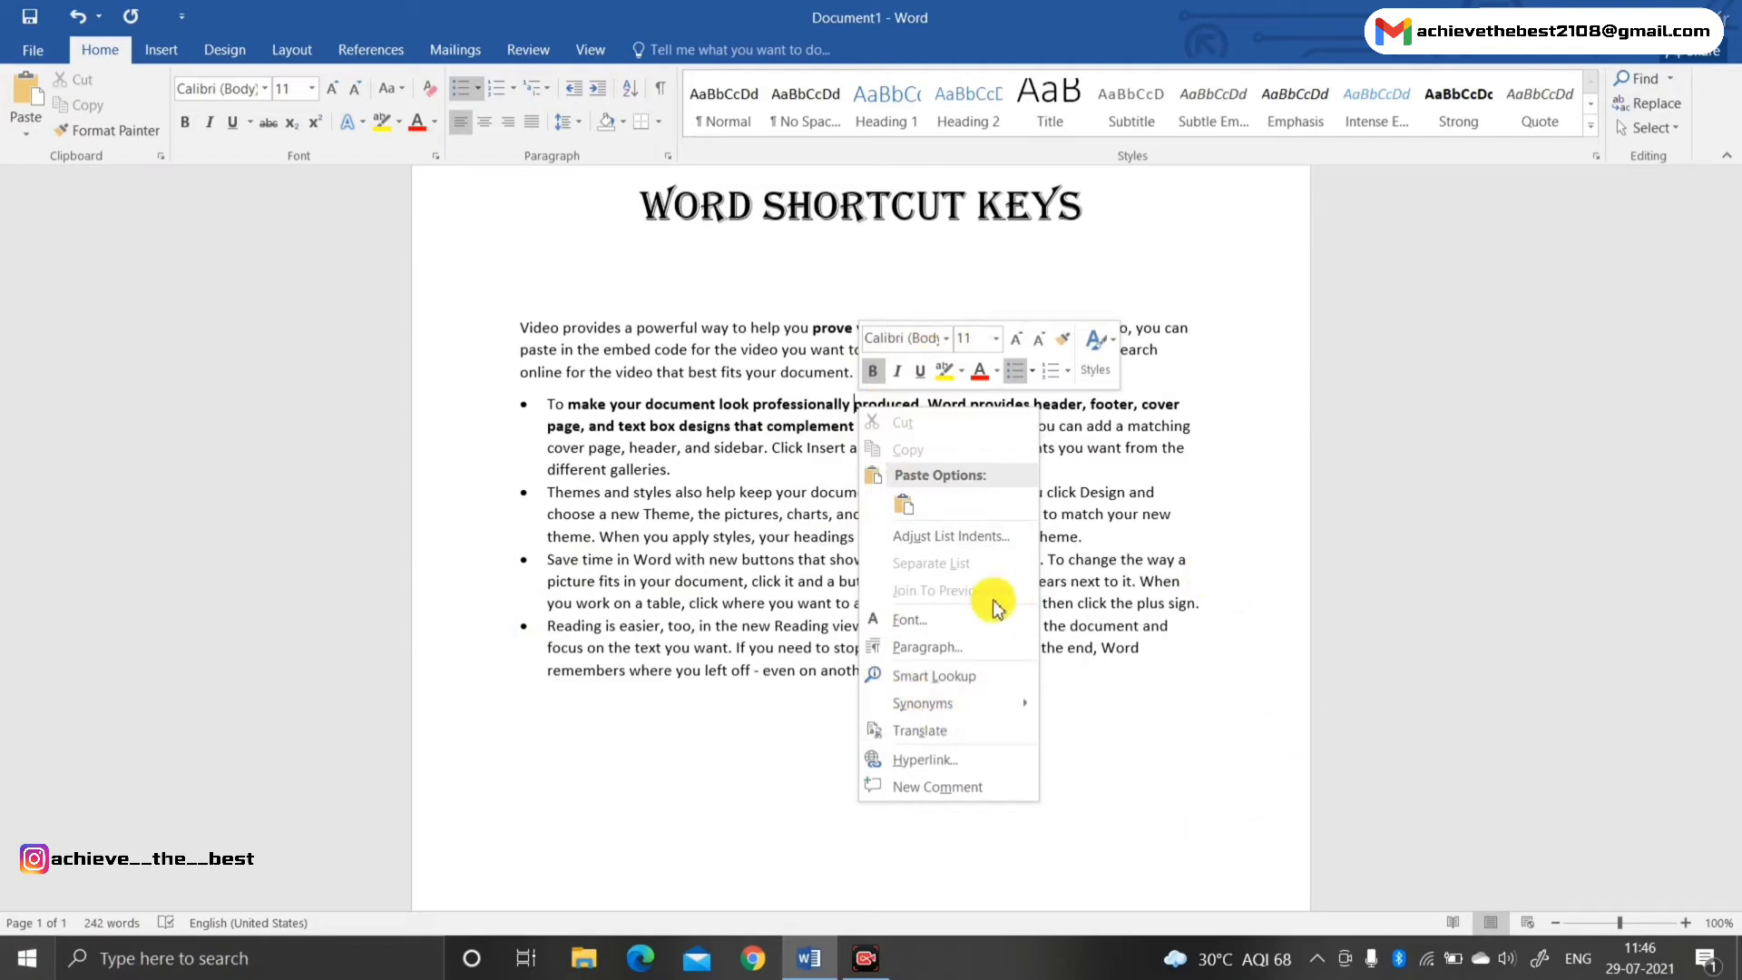
key(Escape)
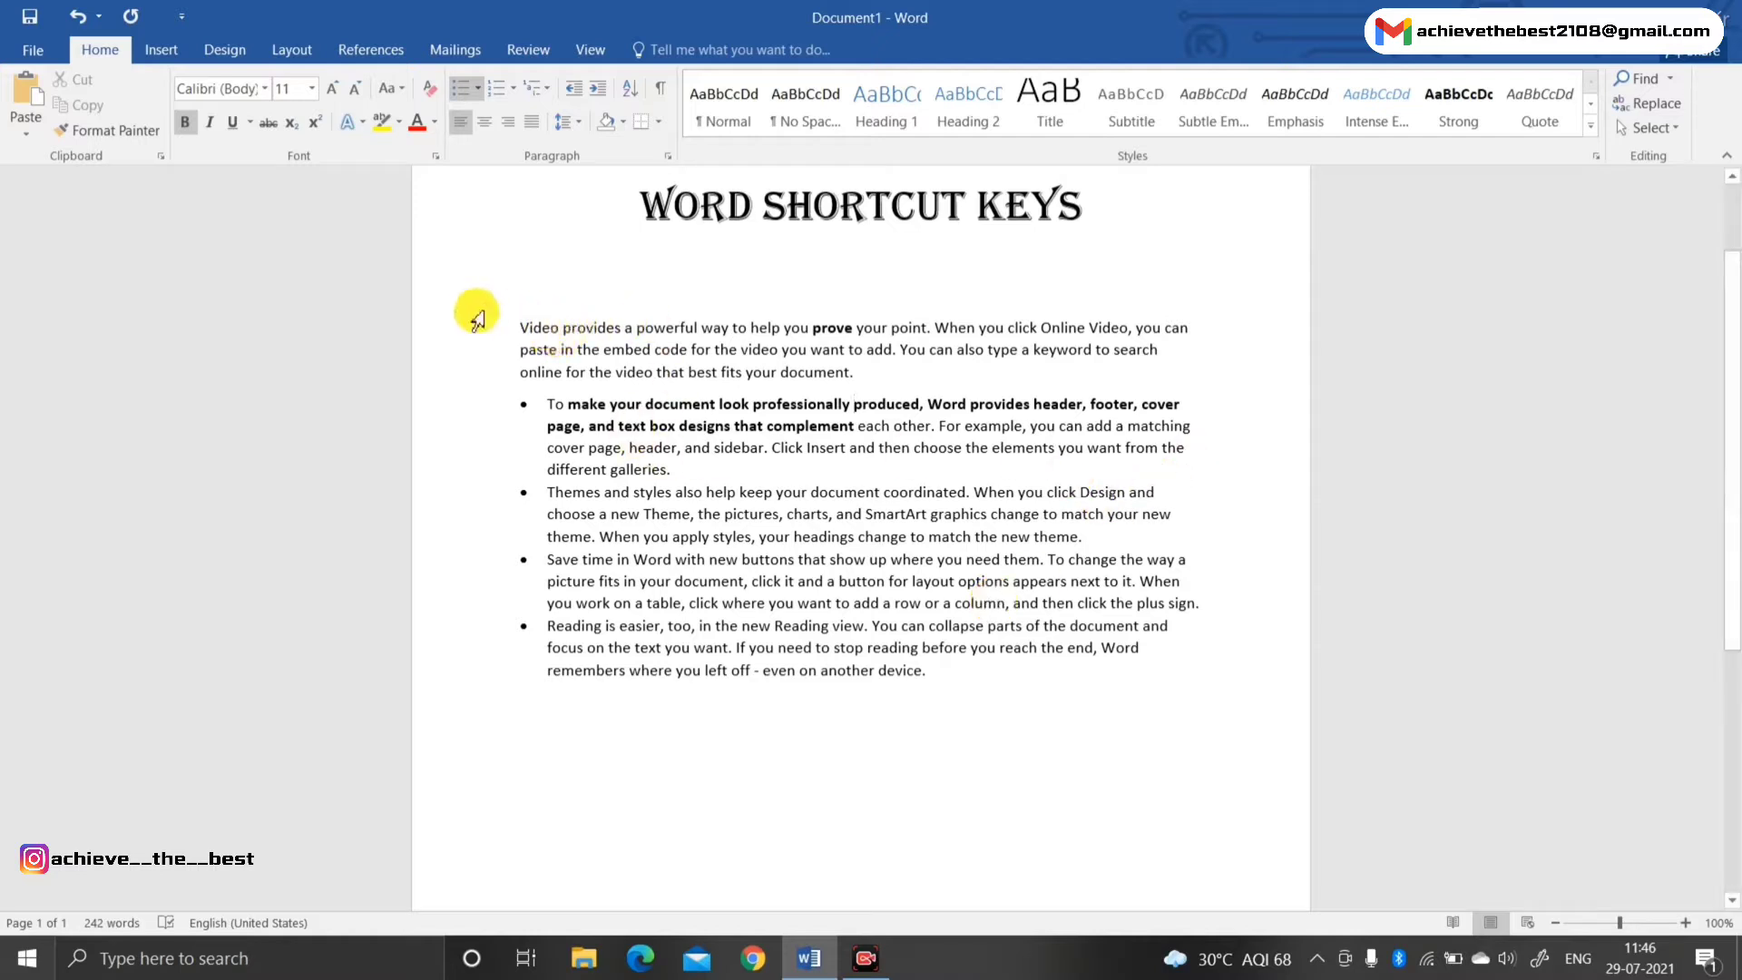
Center the first paragraph below the title
drag(516, 320, 902, 373)
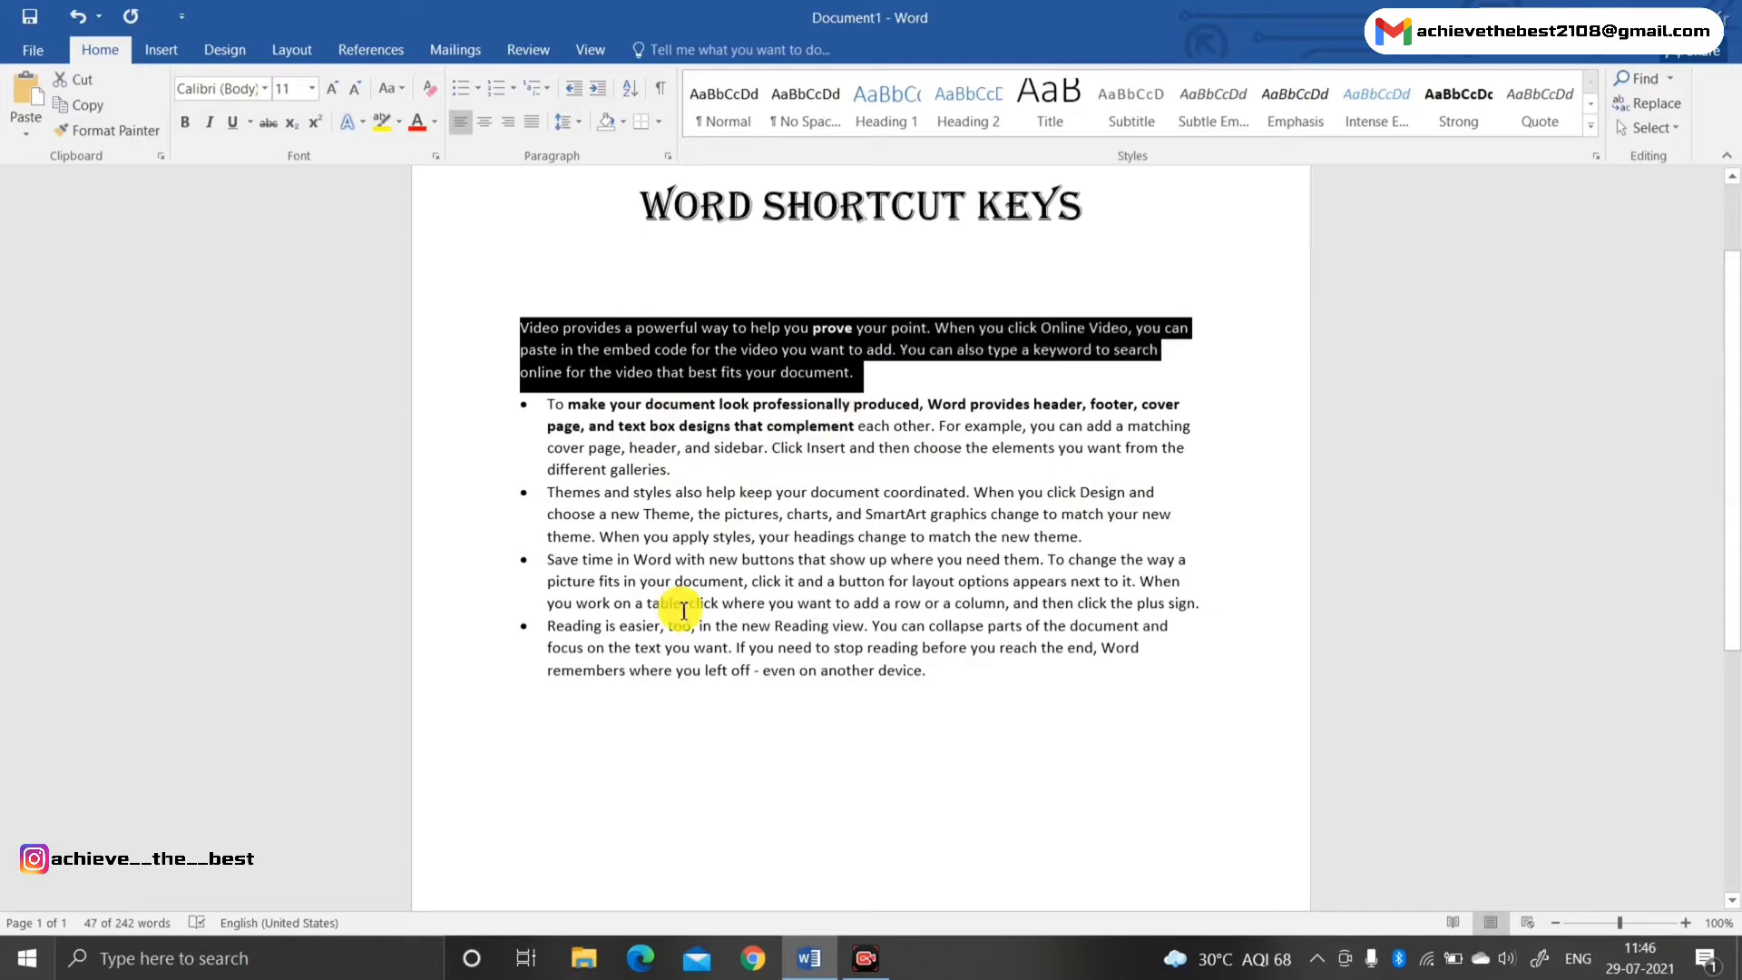
key(ctrl+e)
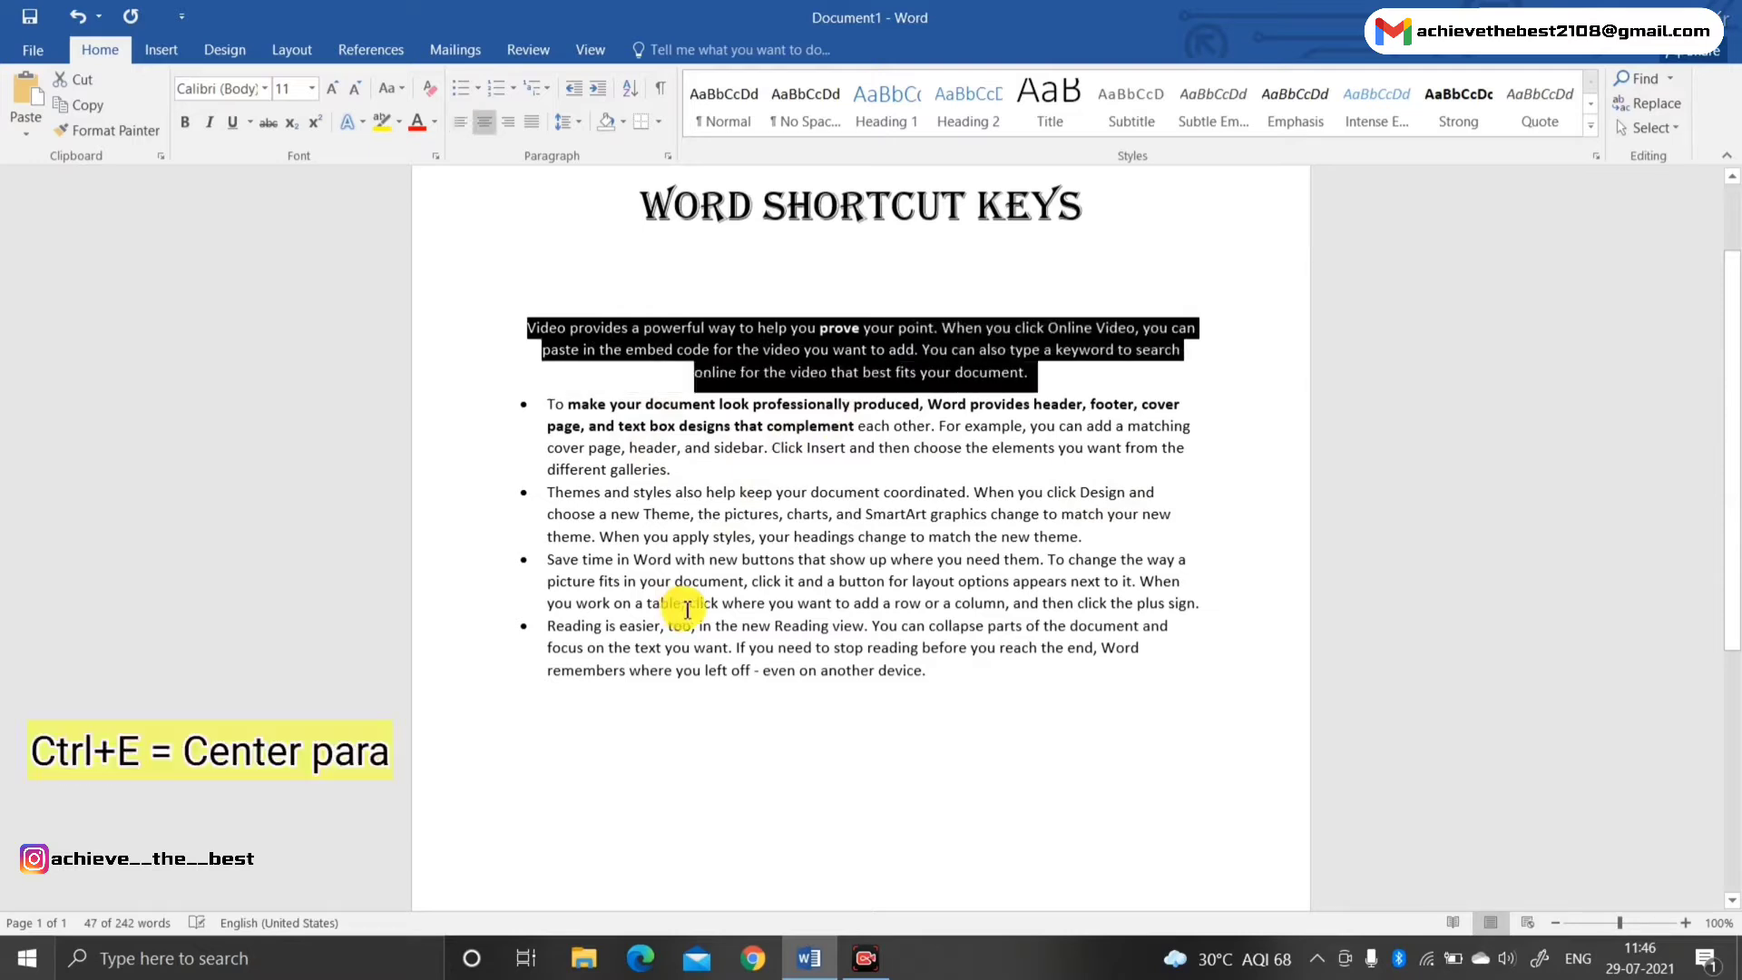
click(669, 540)
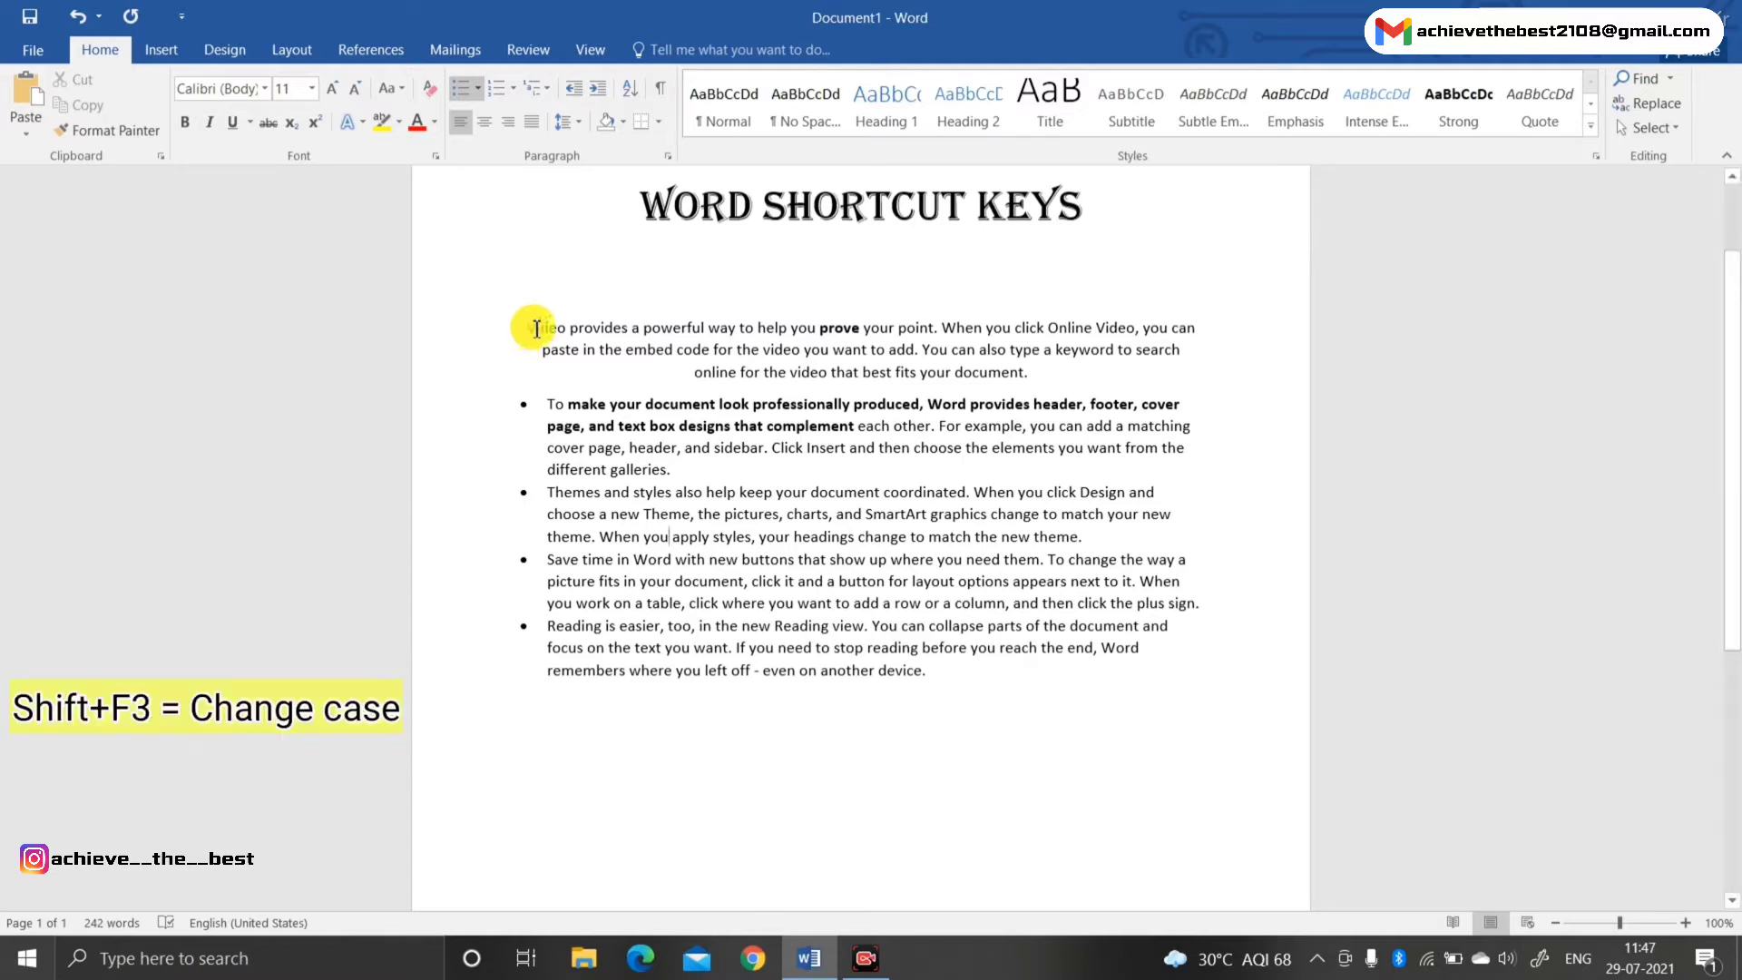
Cycle the first paragraph's letter case through uppercase and lowercase, ending with sentence case
drag(529, 329, 1157, 380)
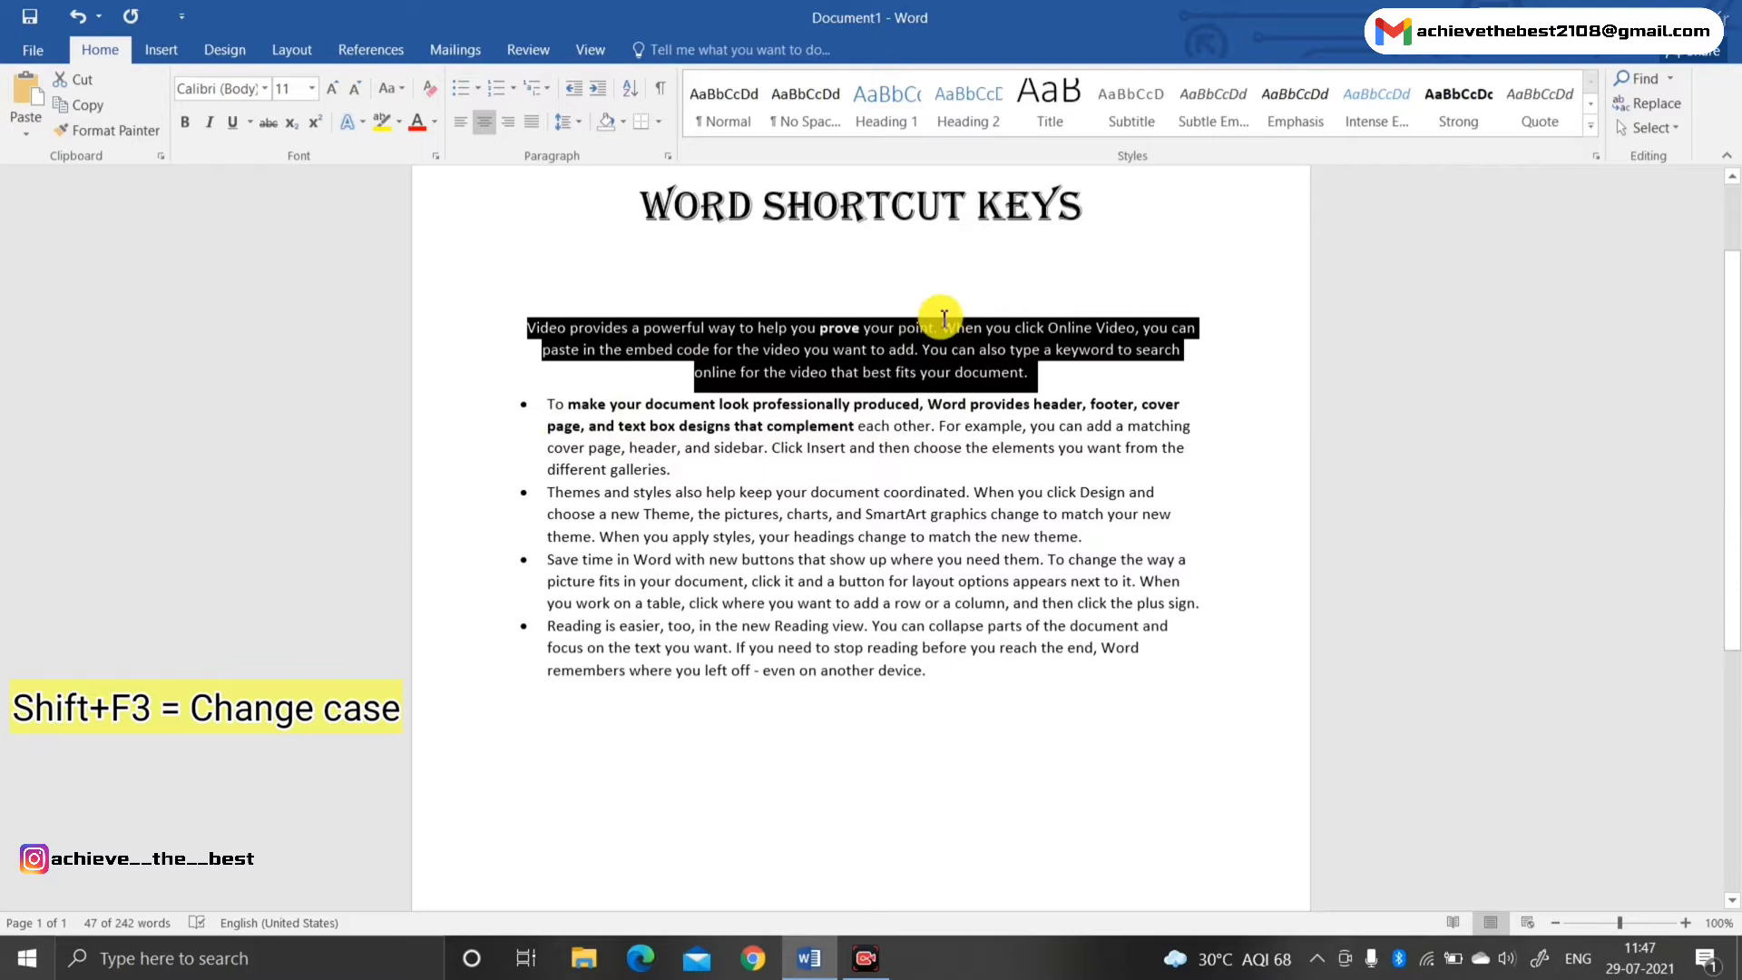
key(shift+F3)
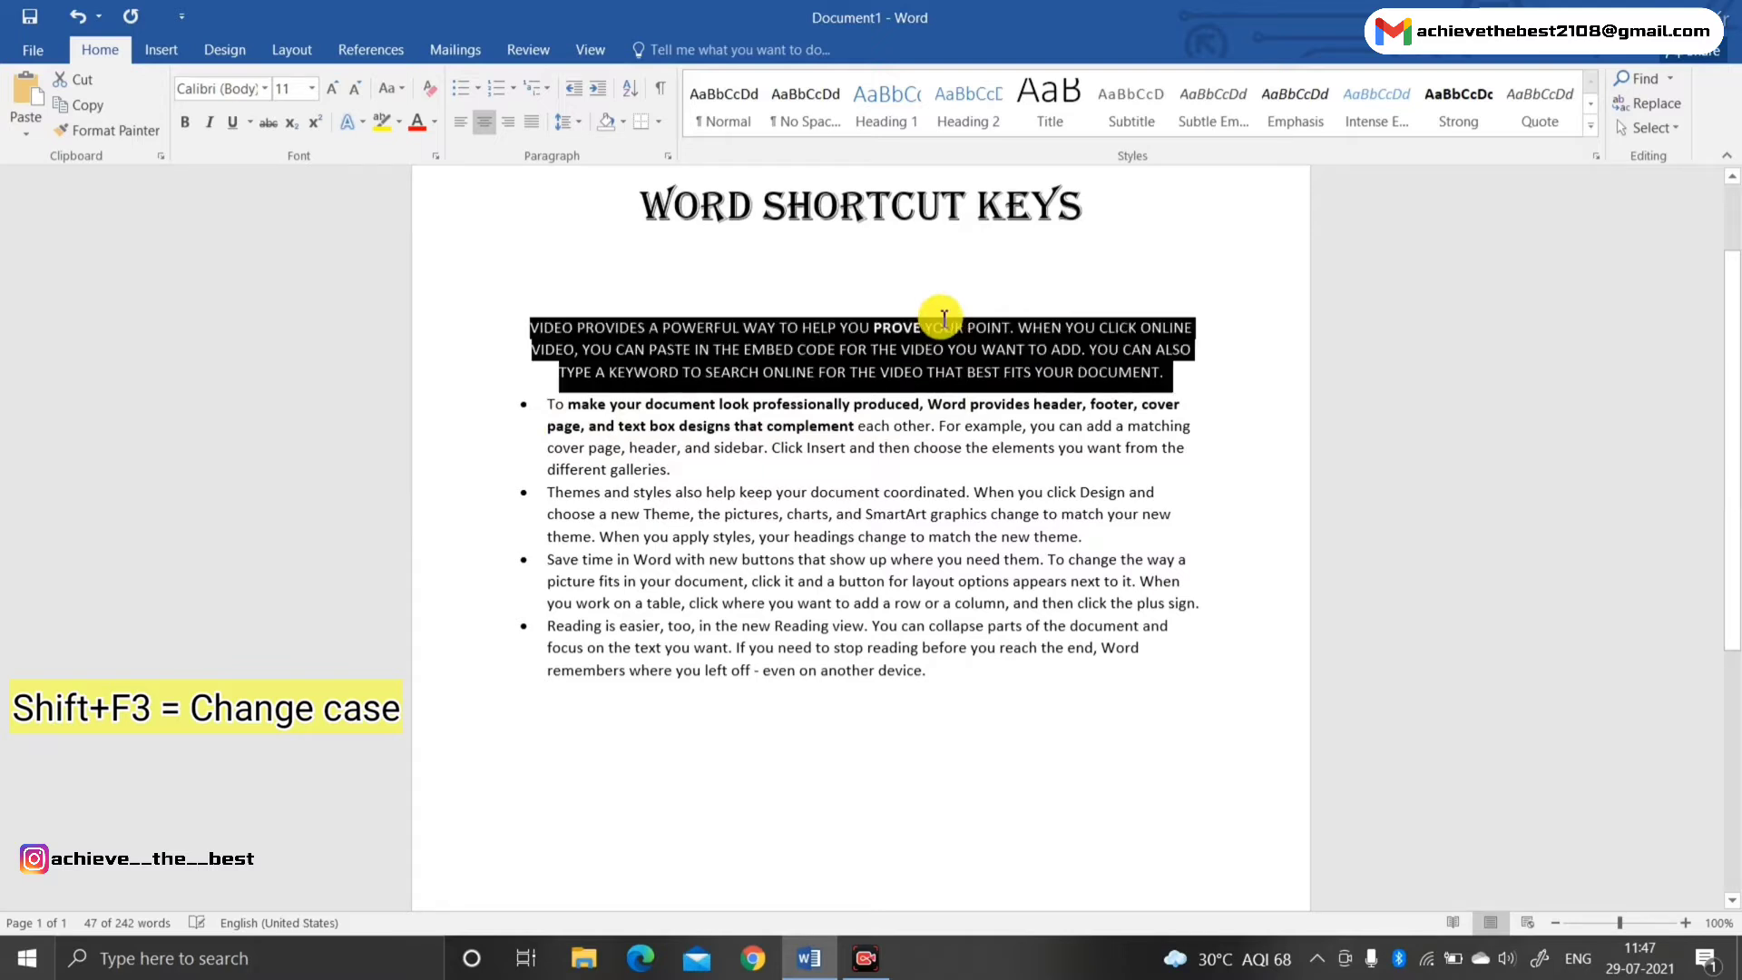
key(shift+F3)
key(shift+F3)
key(shift+F3)
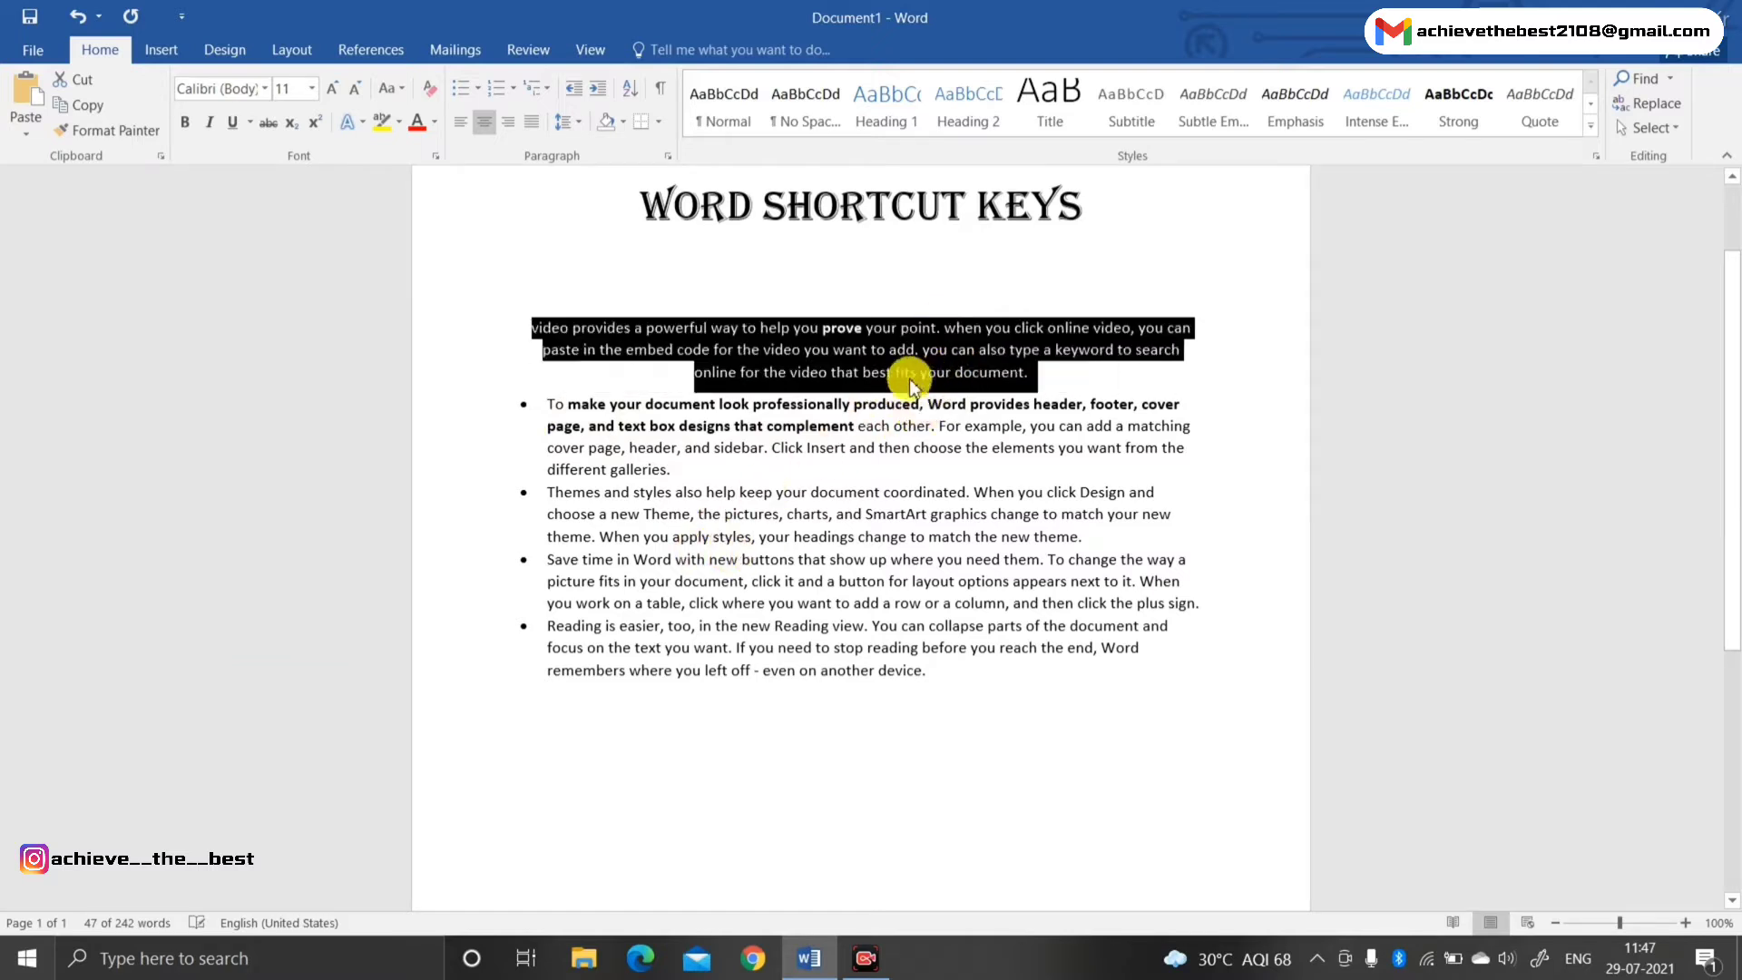
key(shift+F3)
key(shift+F3)
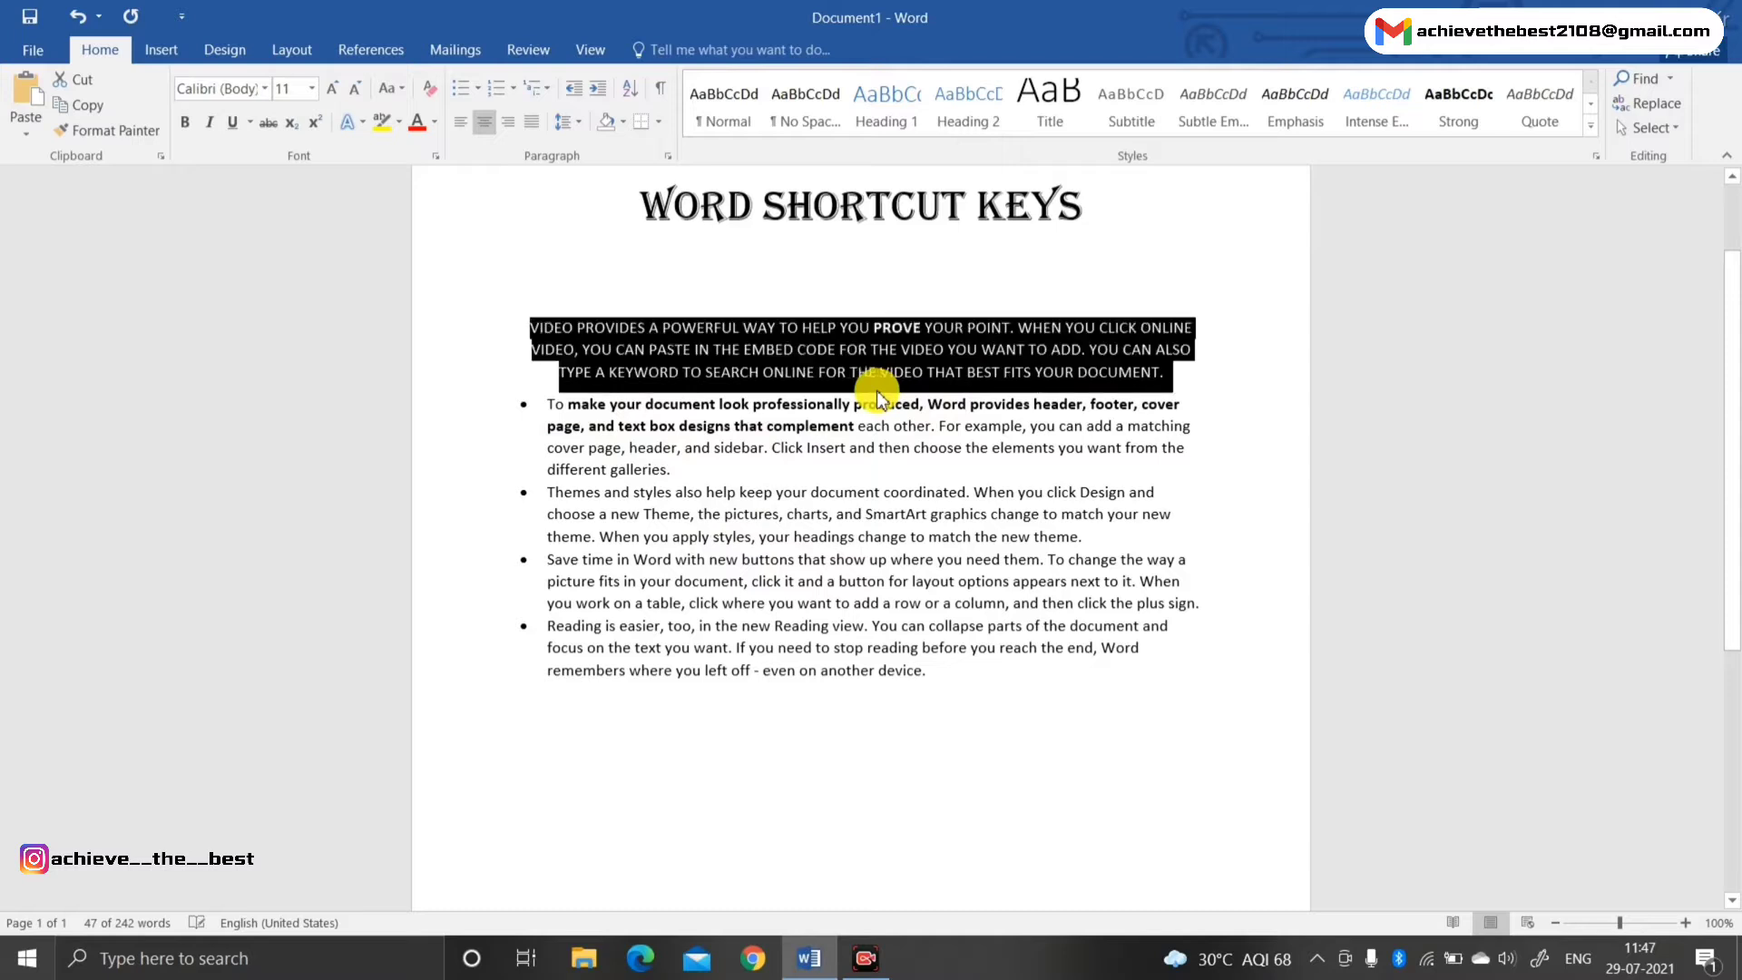
key(shift+F3)
key(shift+F3)
key(shift+F3)
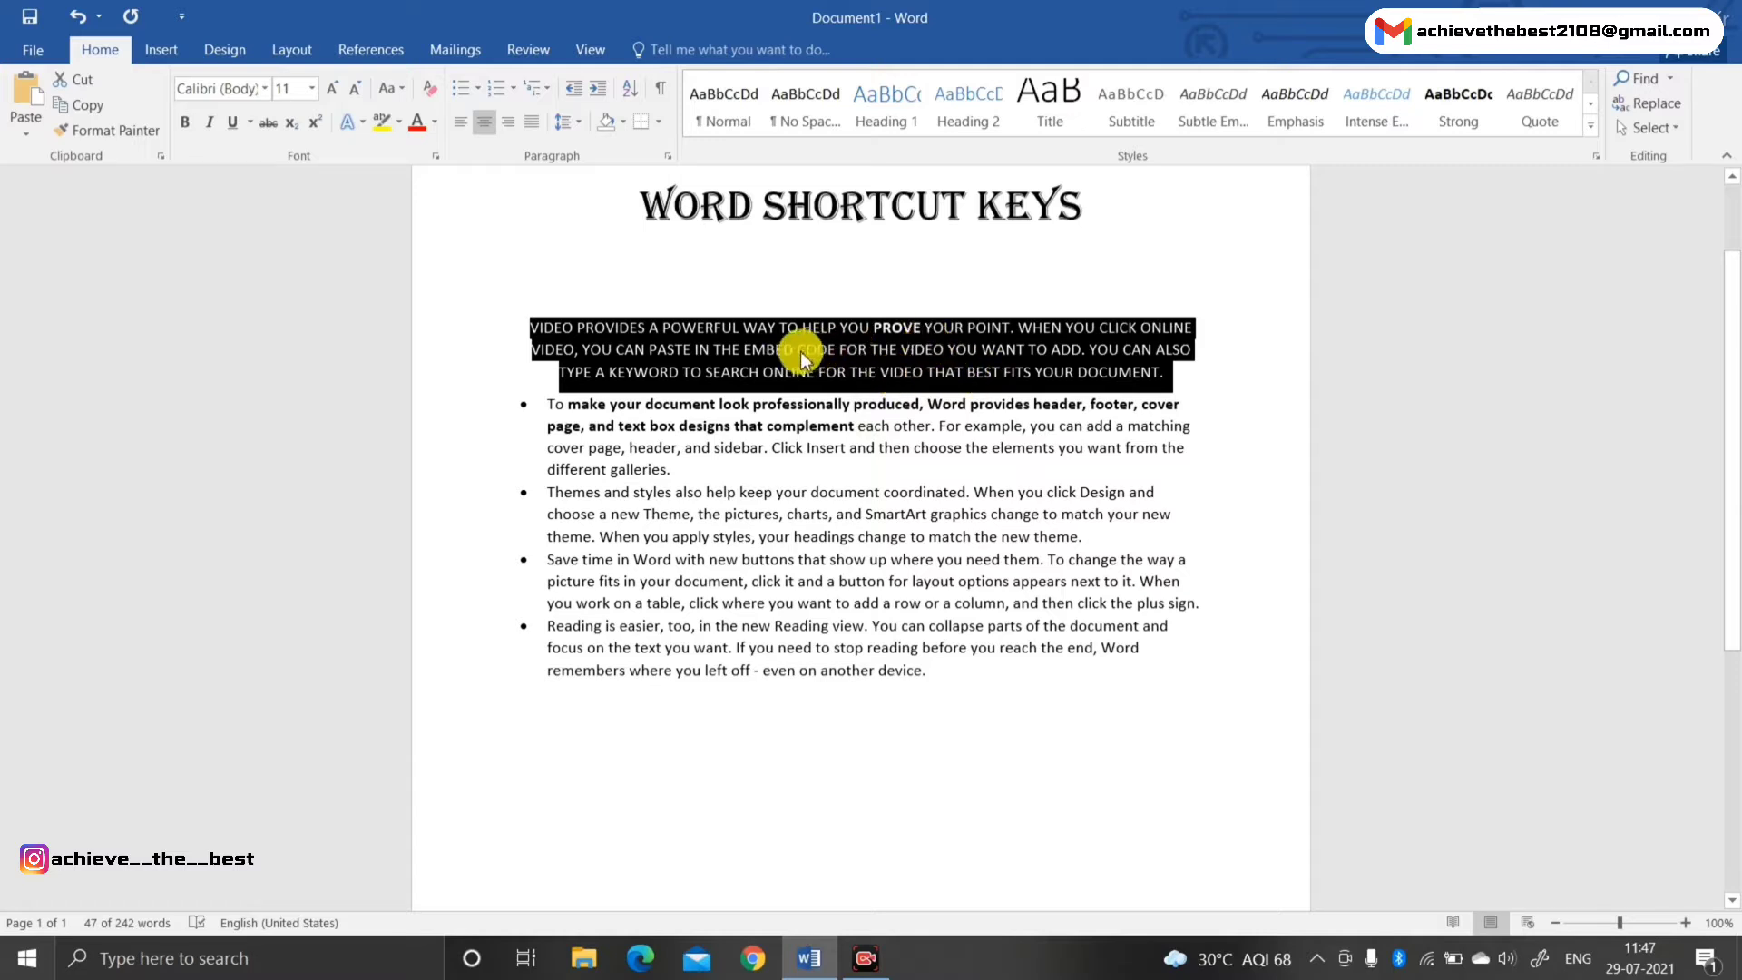
key(shift+F3)
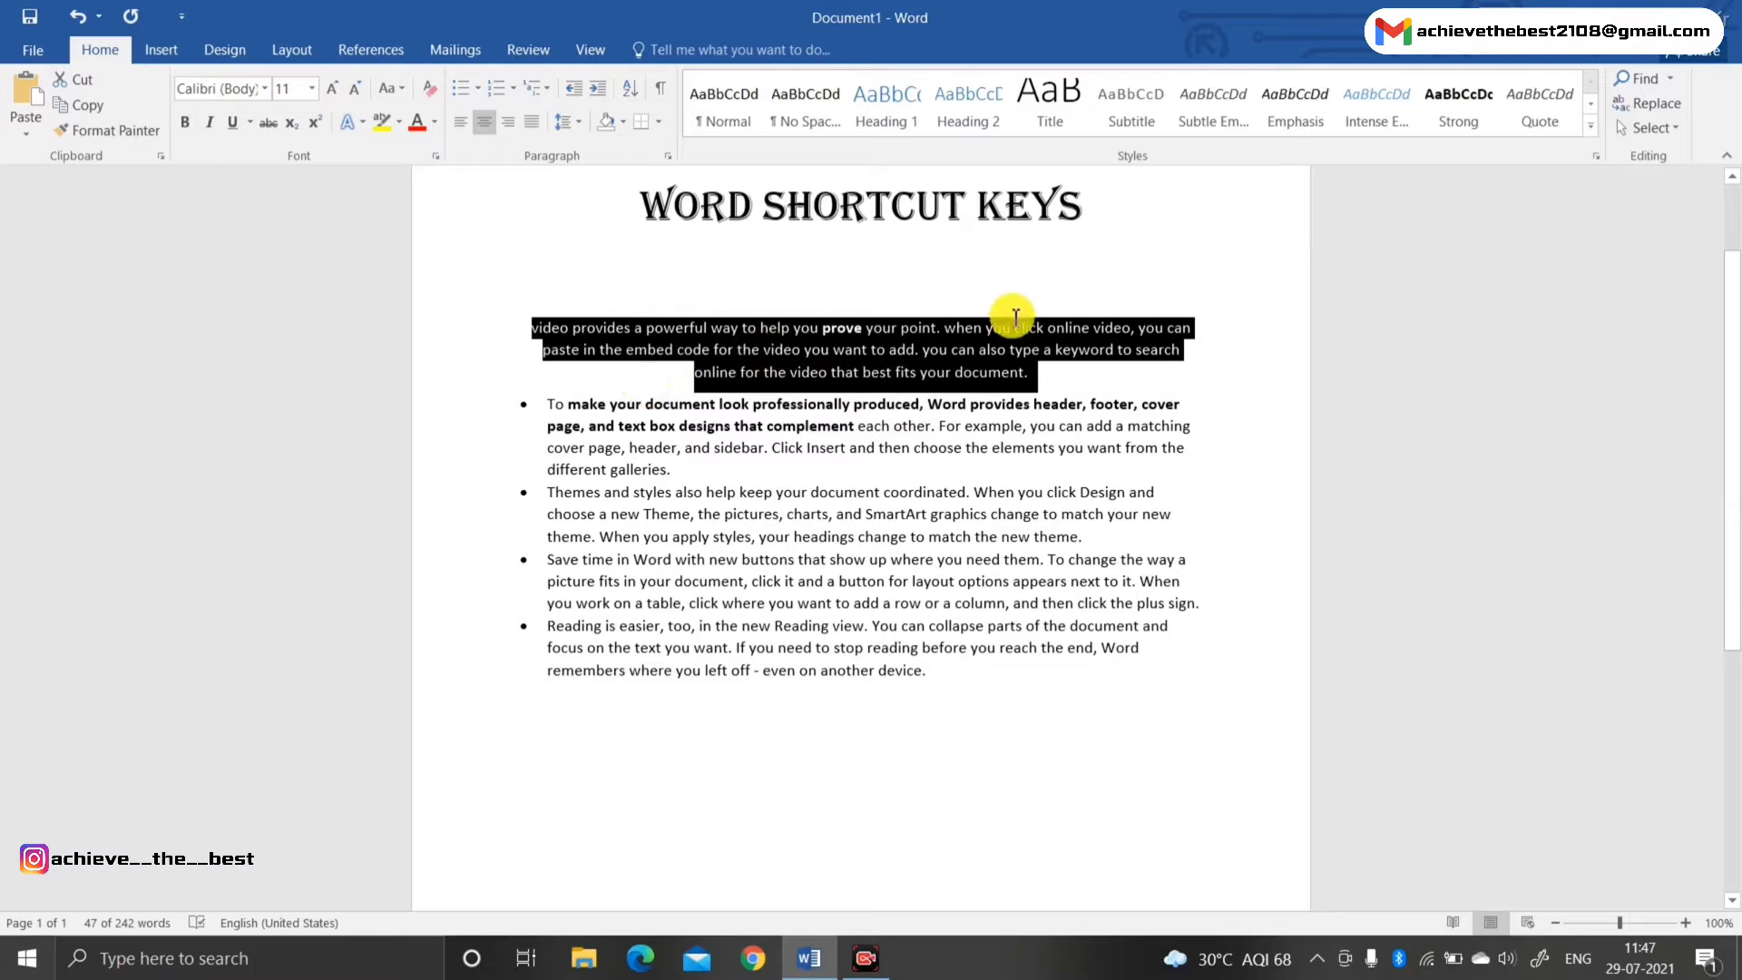
key(shift+F3)
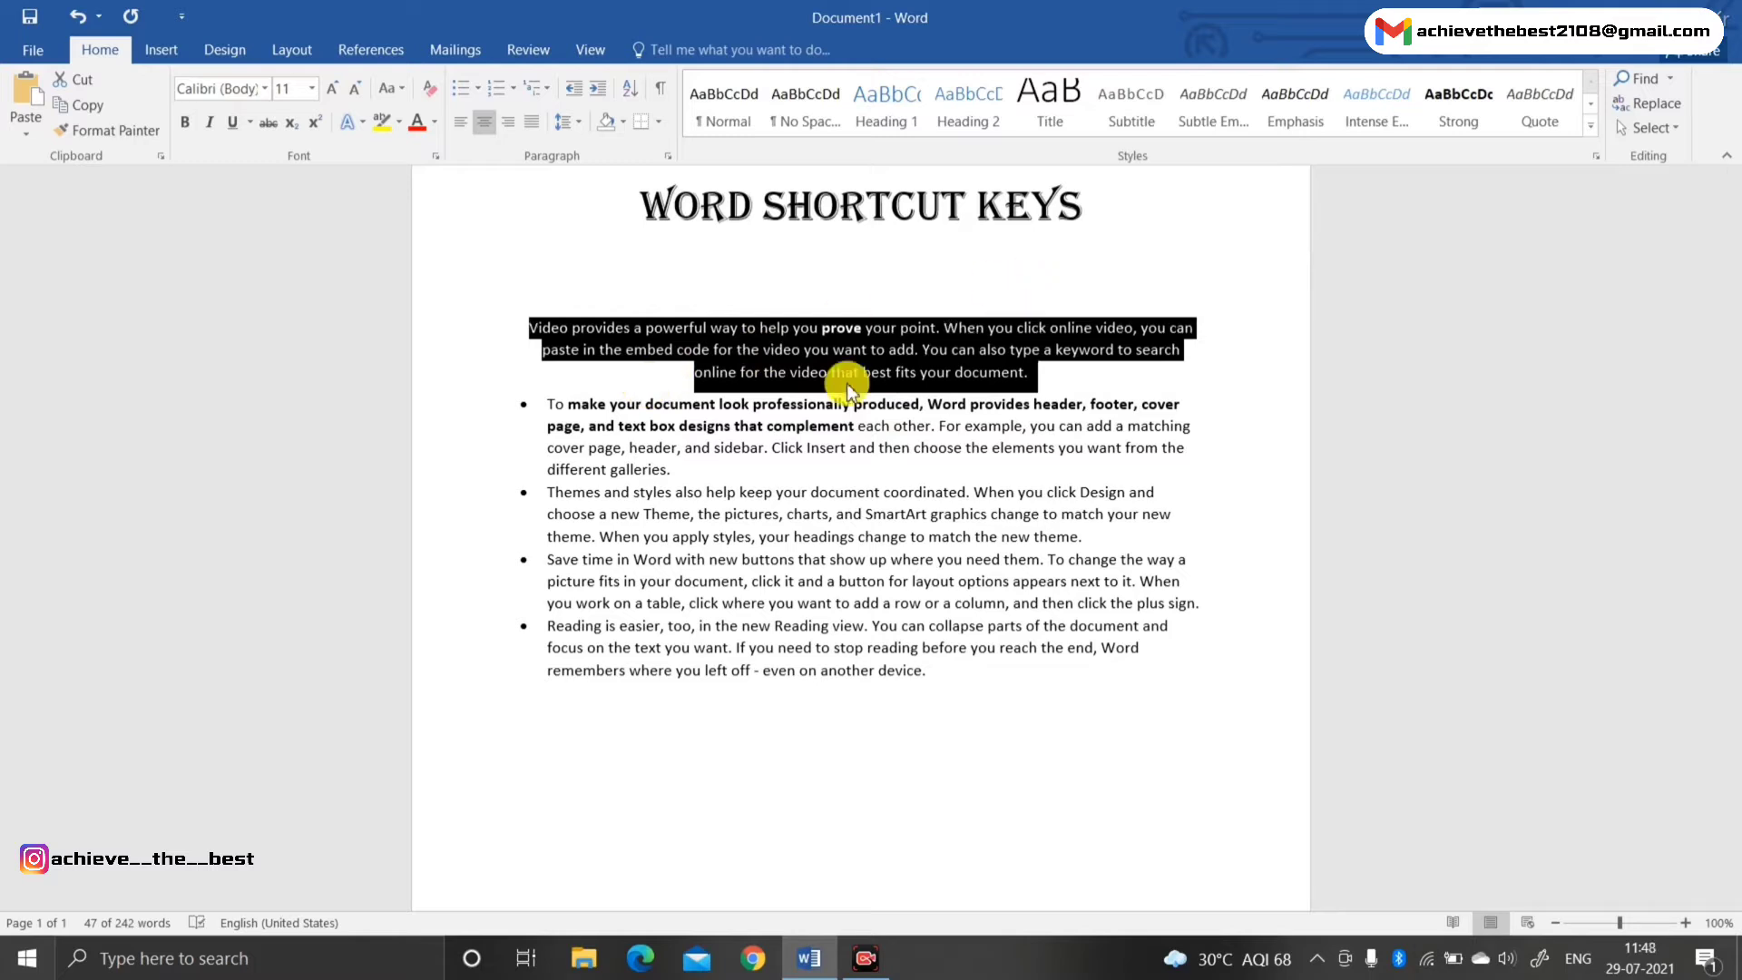
Change the selected first paragraph below the title to all uppercase
key(shift+F3)
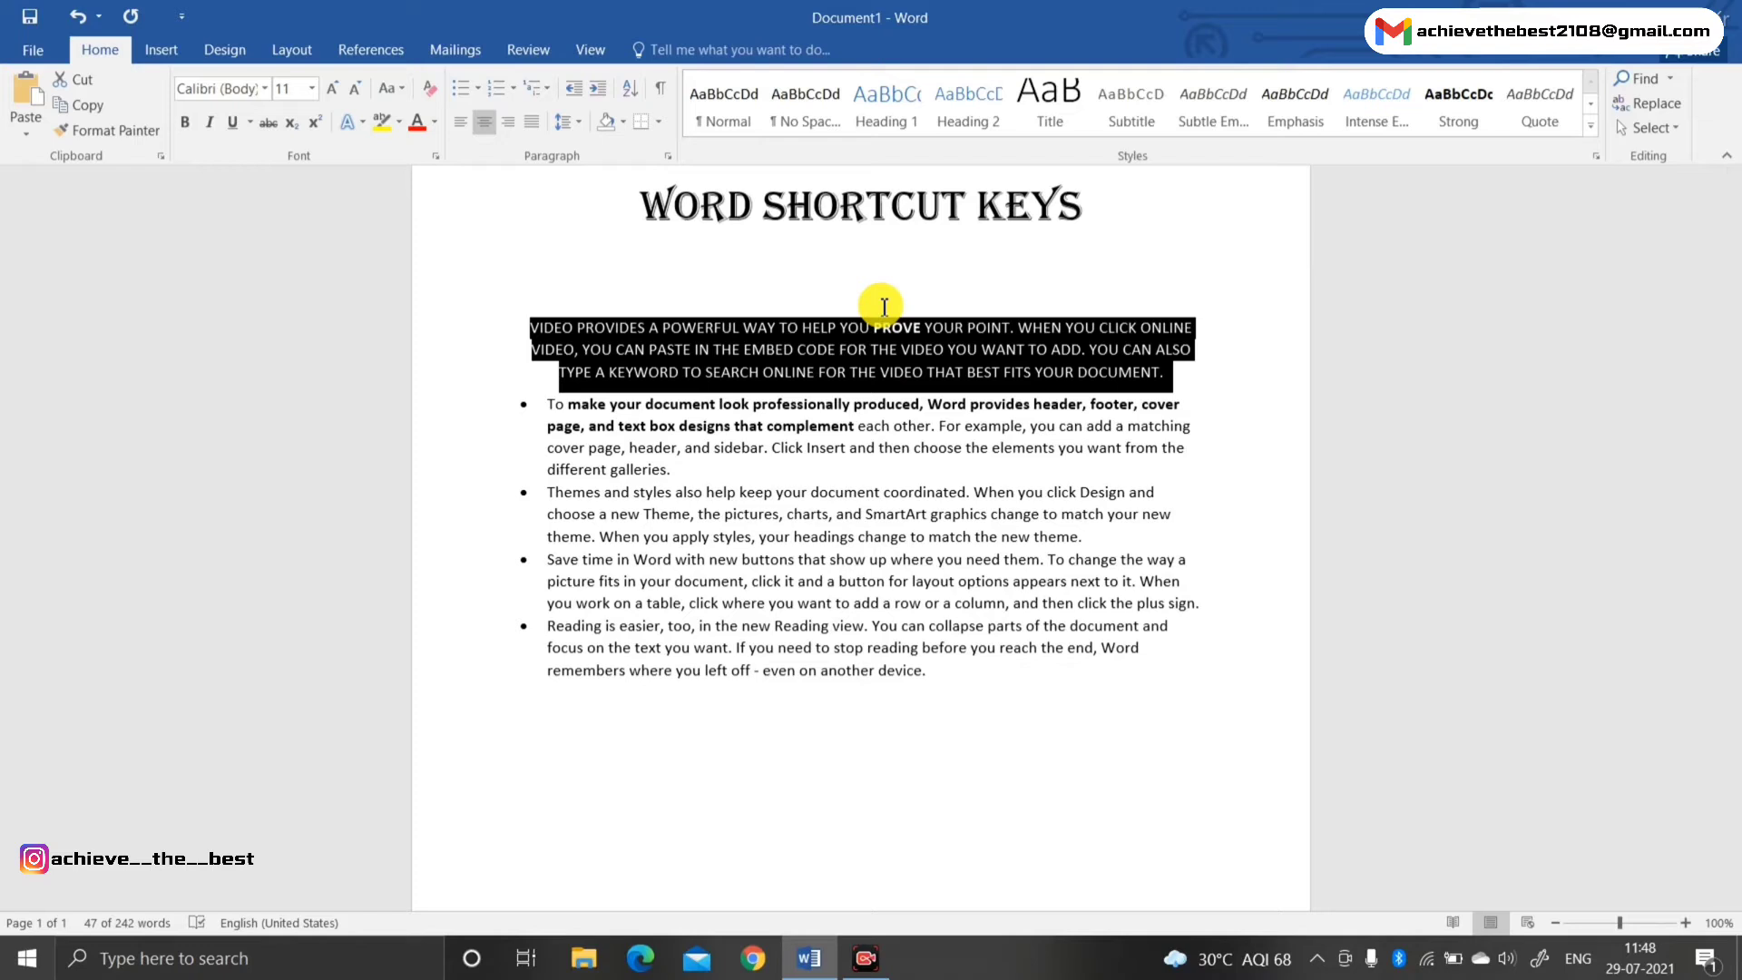
key(Delete)
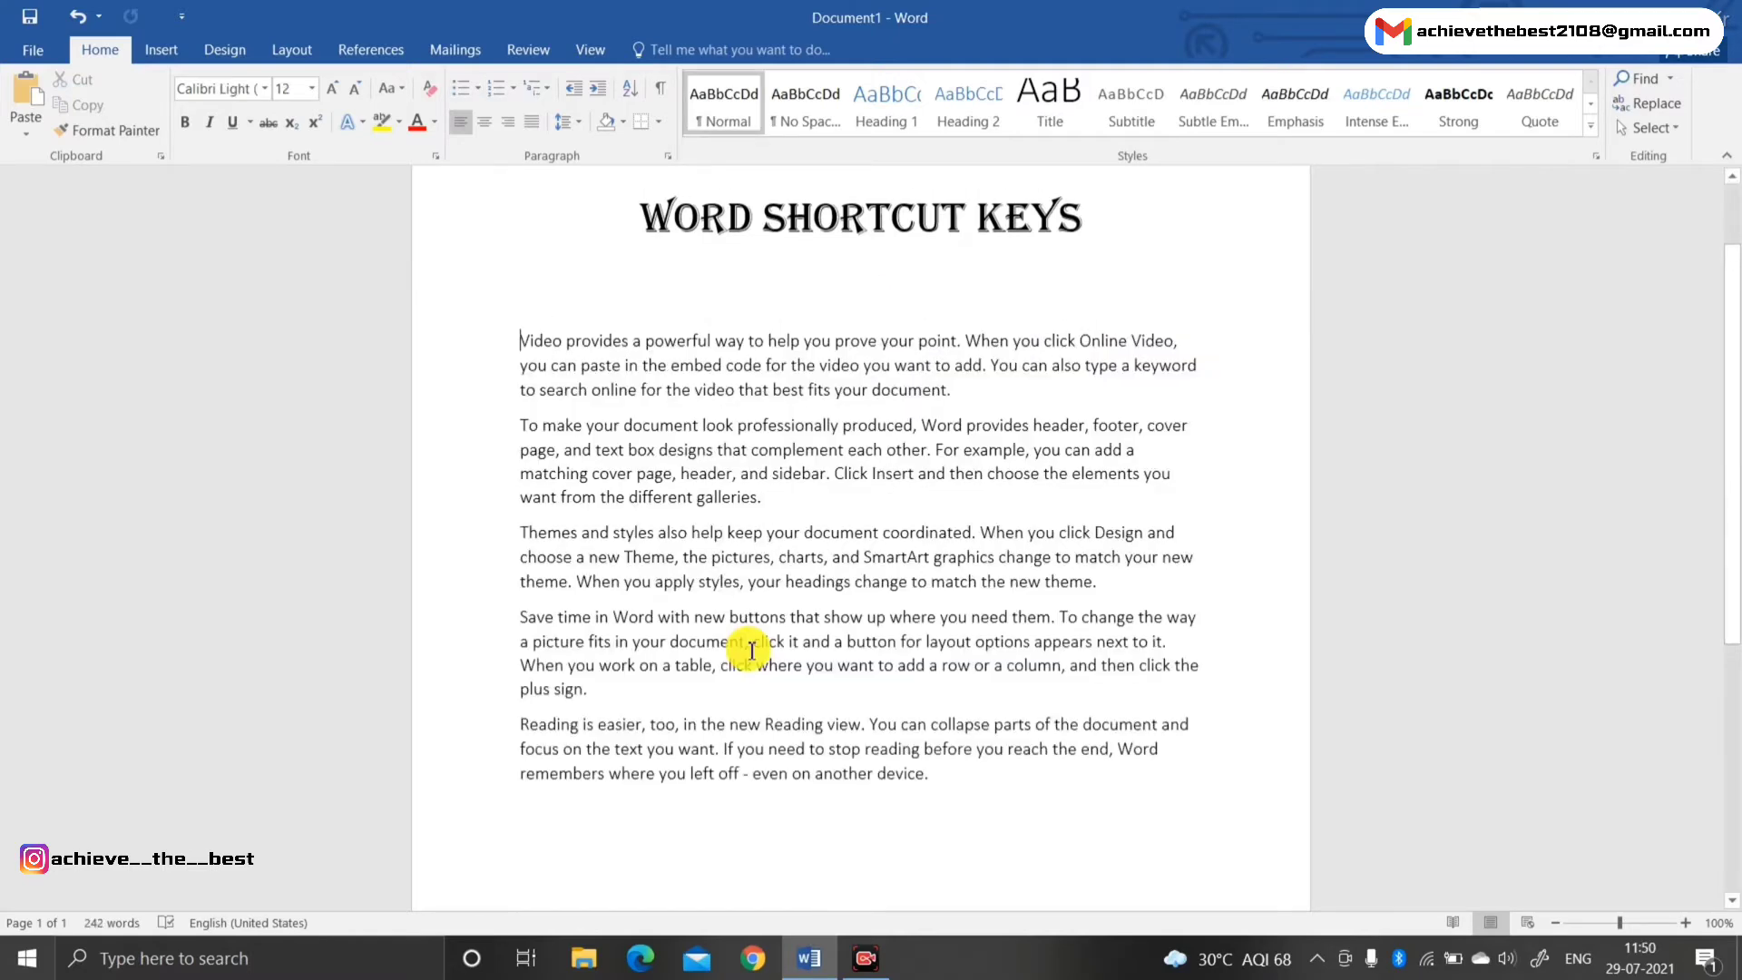
Copy the first paragraph beginning "Video provides" and paste it on a new line at the end of the document
key(ctrl+shift+Down)
key(ctrl+c)
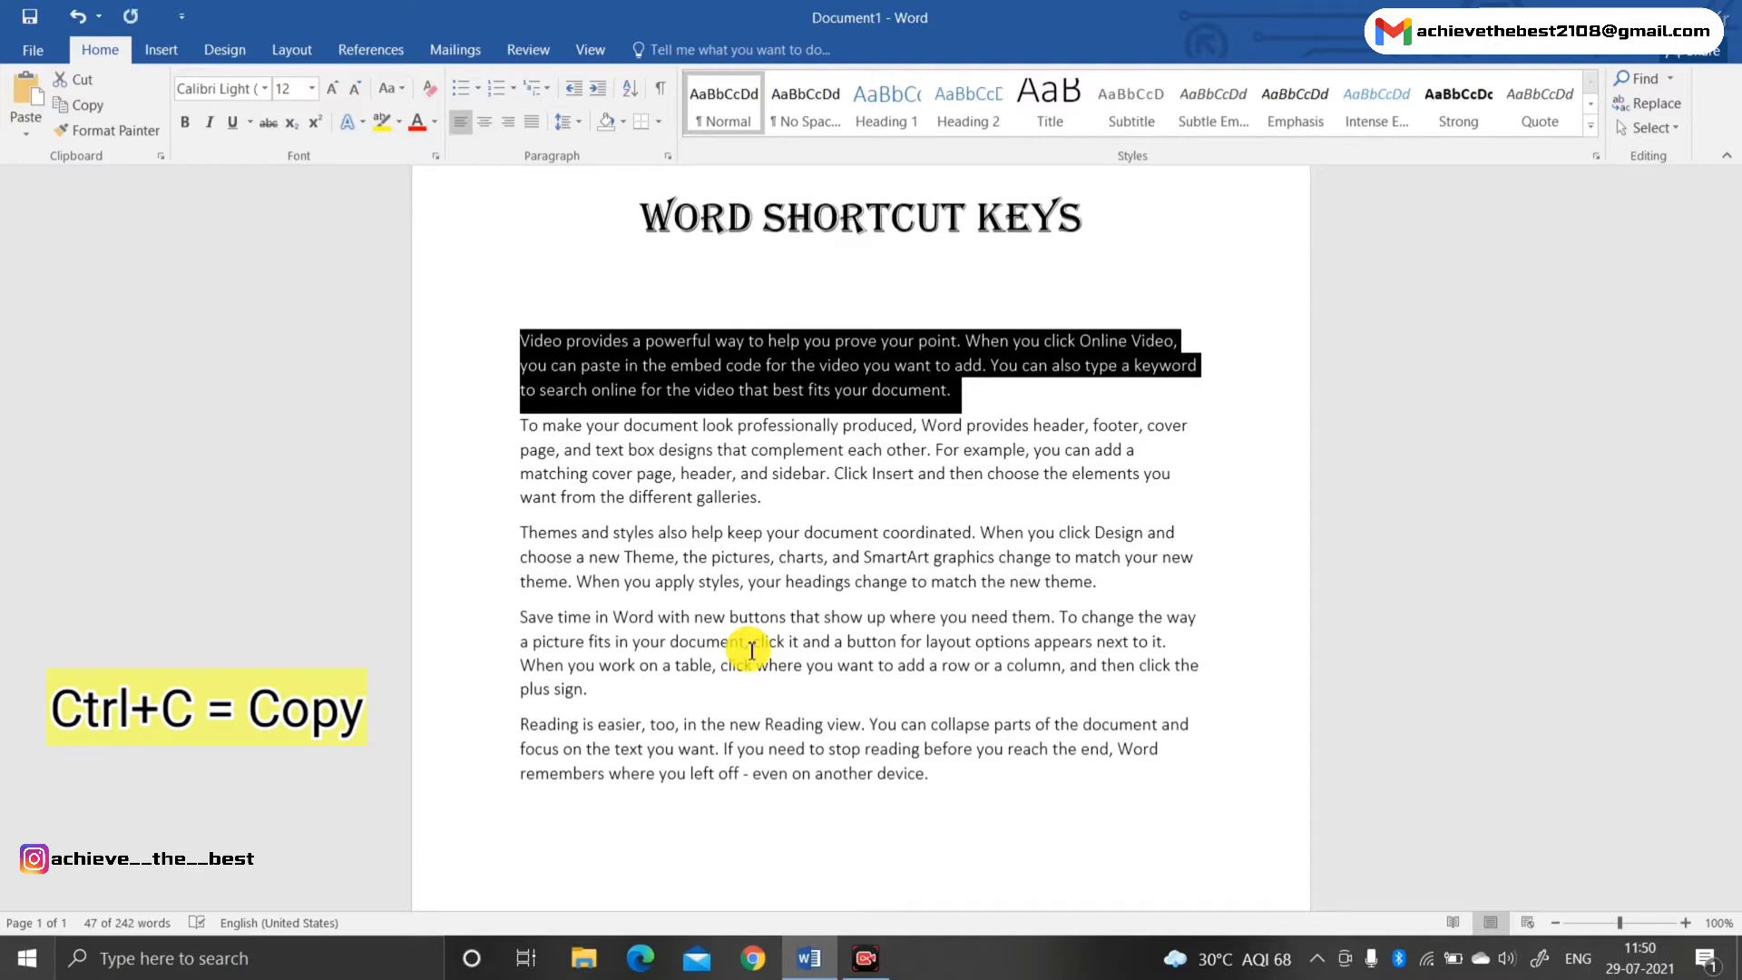
key(ctrl+End)
key(Return)
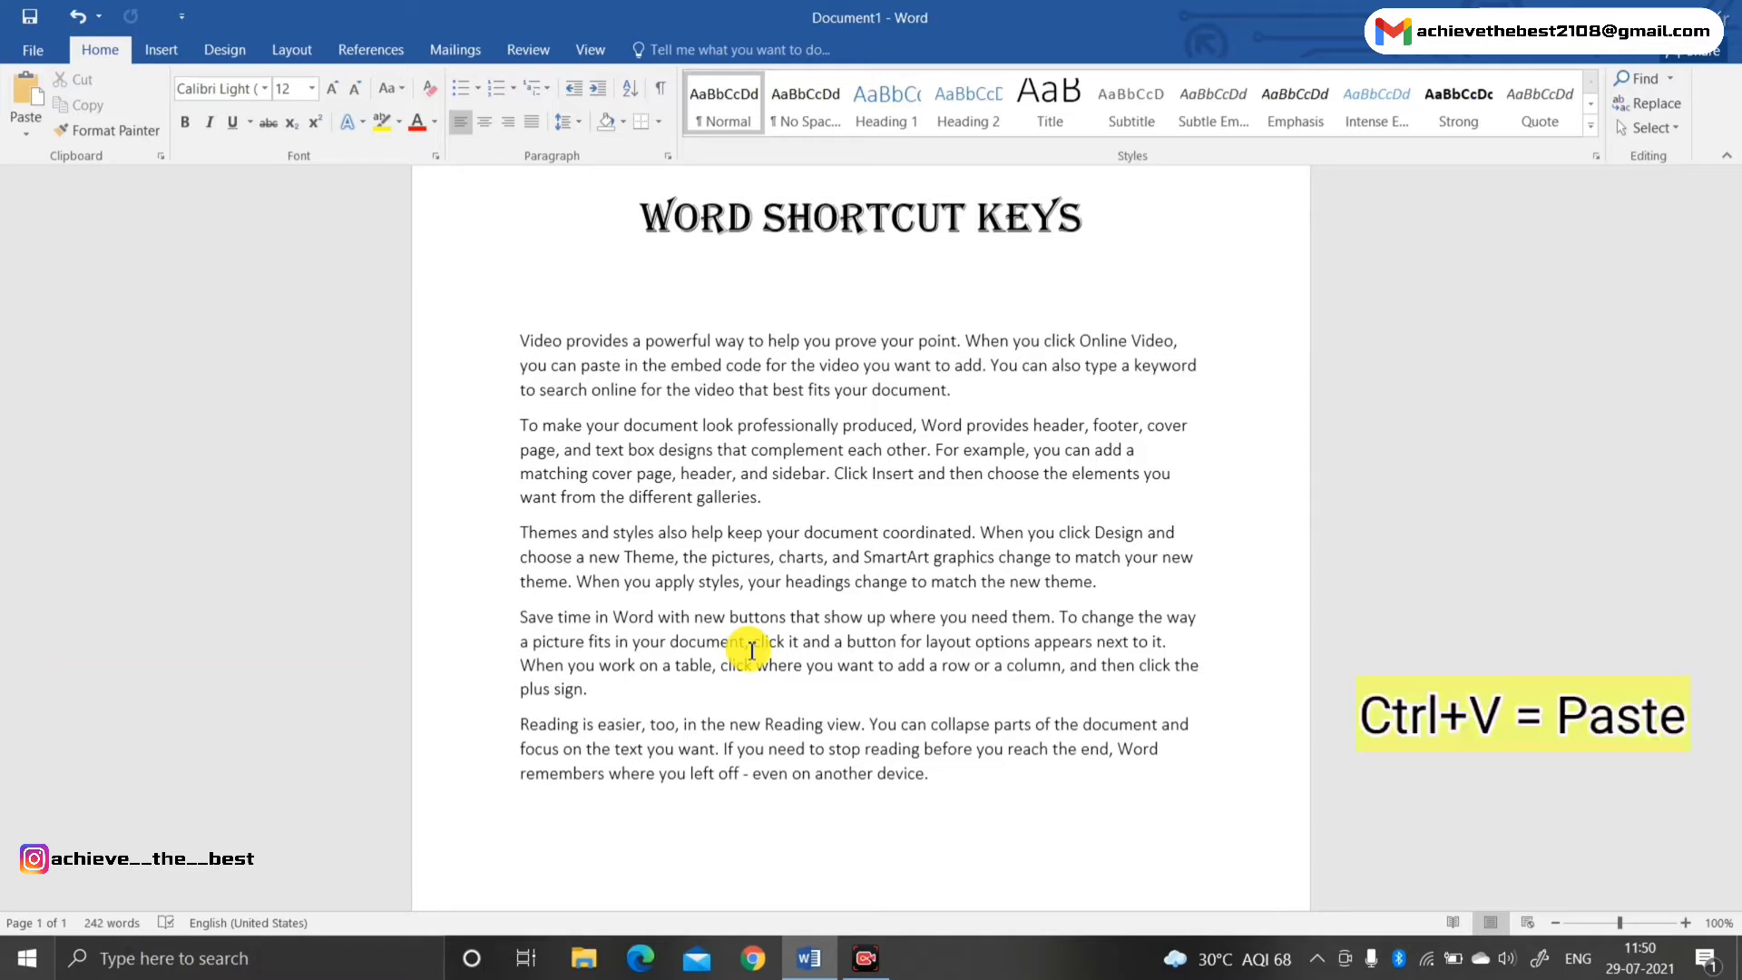
key(ctrl+v)
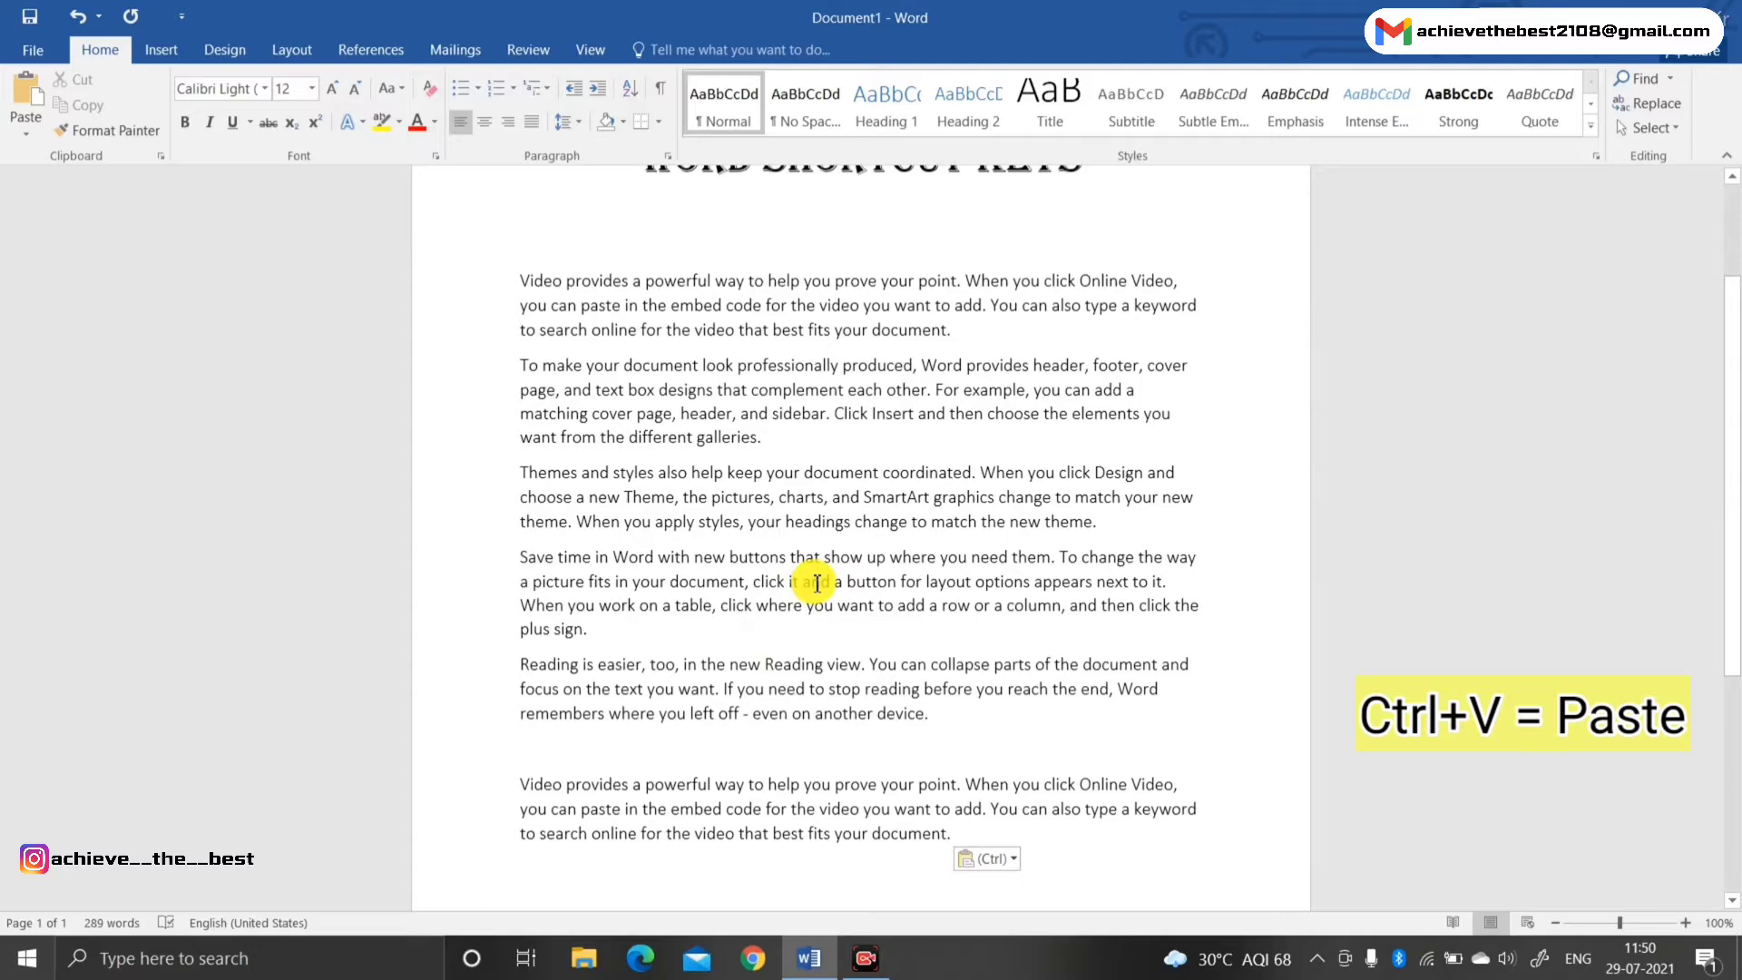
Paste five more copies of the "Video provides" paragraph below the first pasted copy
key(ctrl+v)
key(ctrl+v)
key(ctrl+v)
key(ctrl+v)
key(ctrl+v)
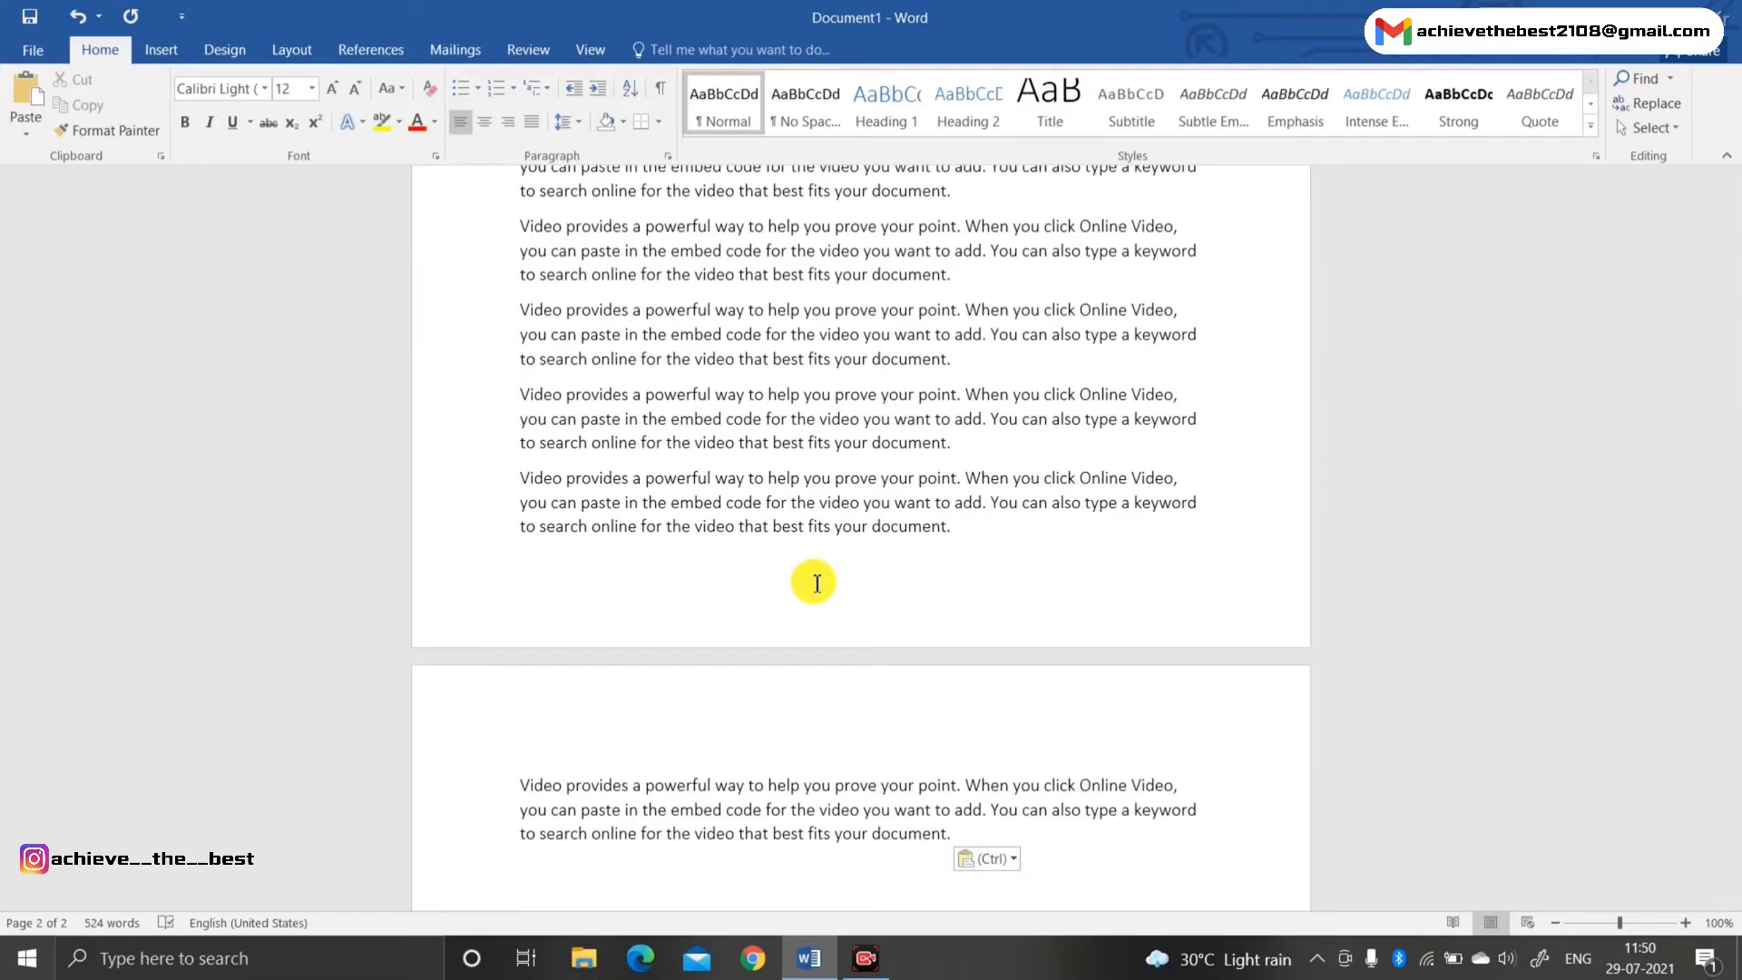
Undo the extra pastes one by one until a single pasted copy remains at the document's end
key(ctrl+z)
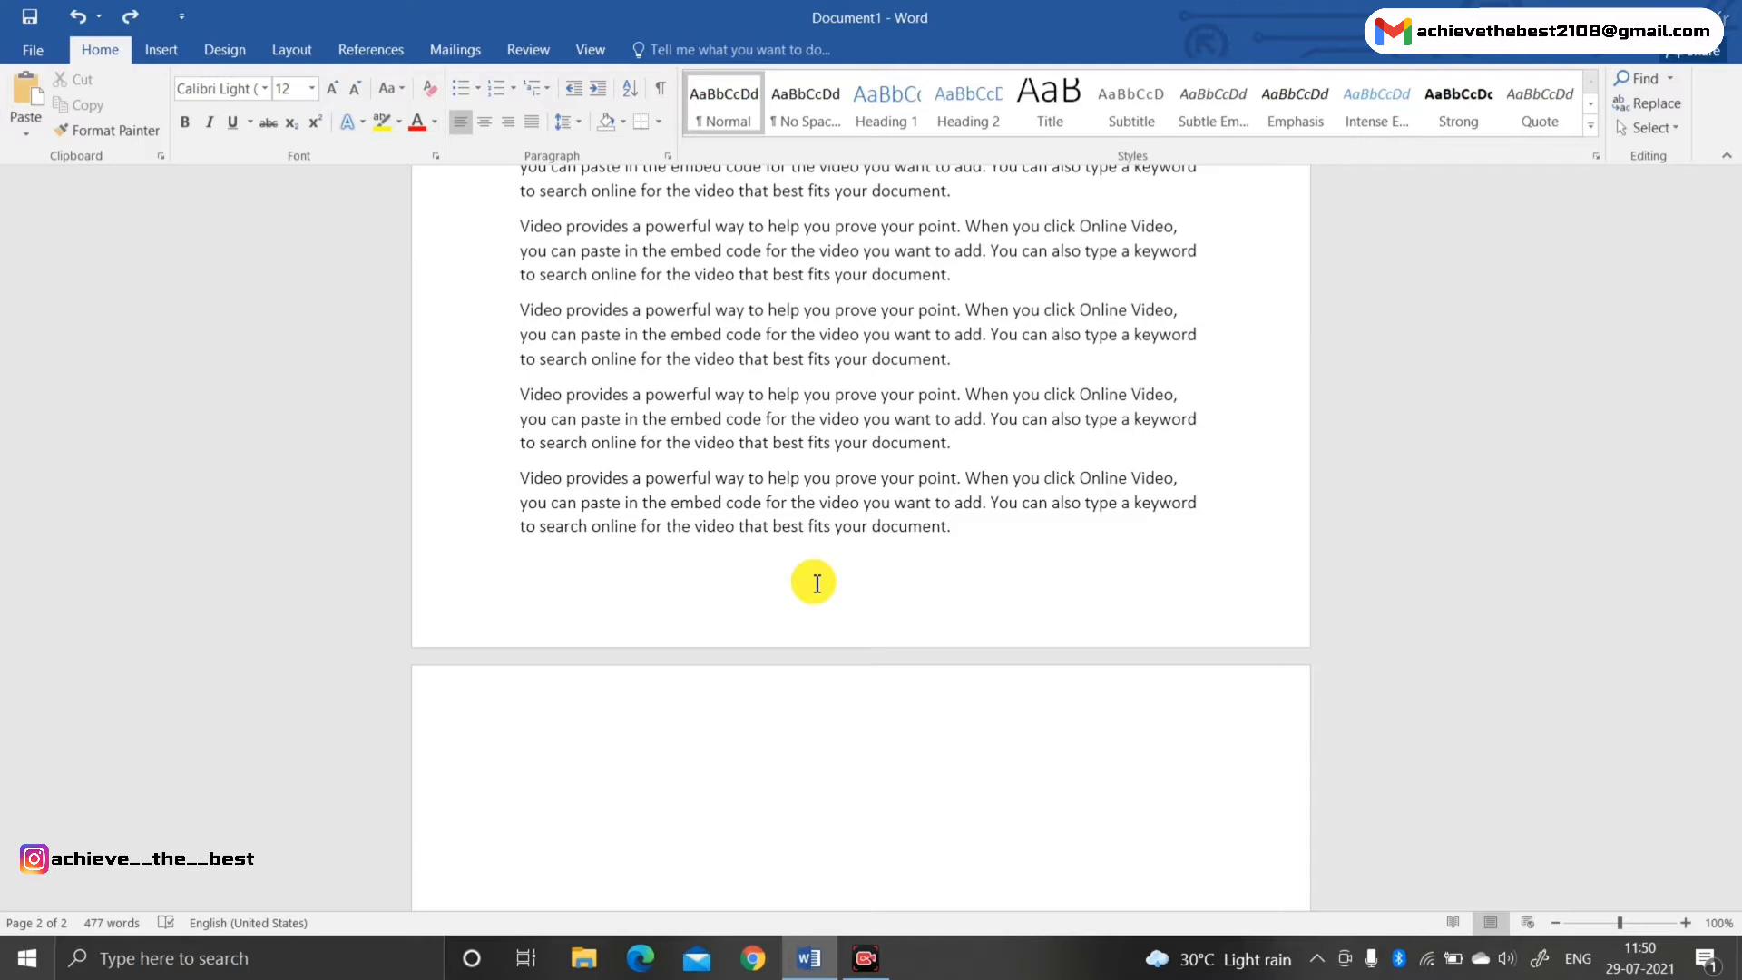
key(ctrl+z)
key(ctrl+z)
key(ctrl+z)
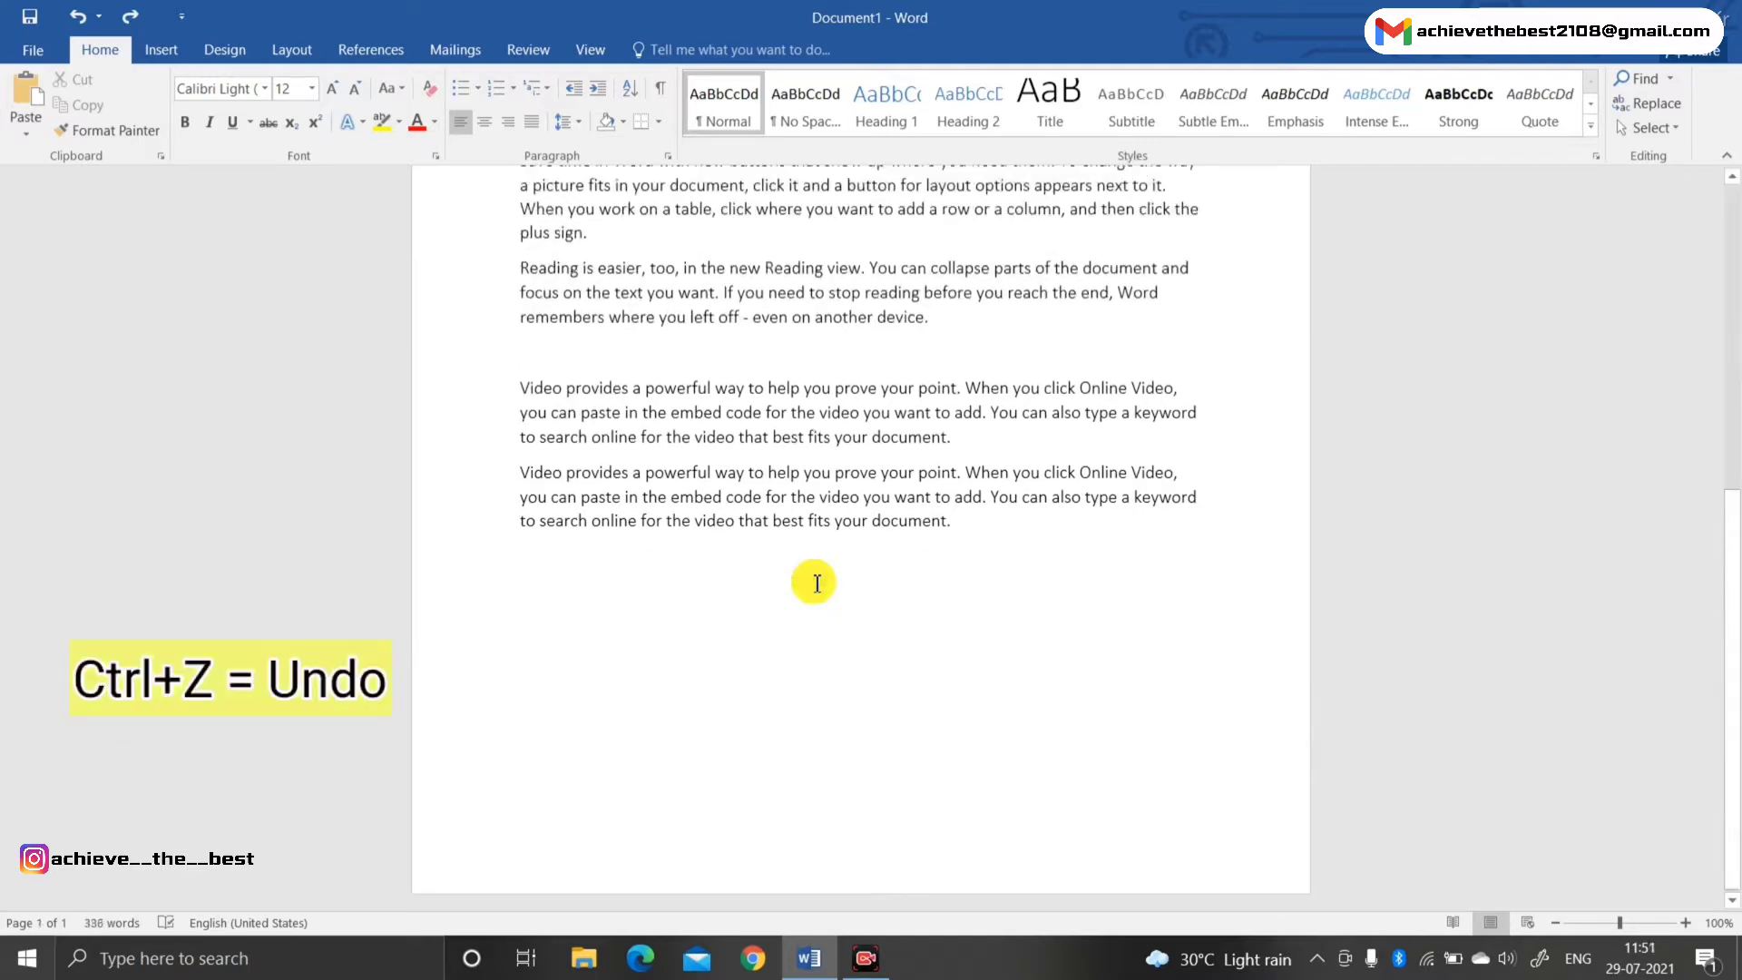
key(ctrl+z)
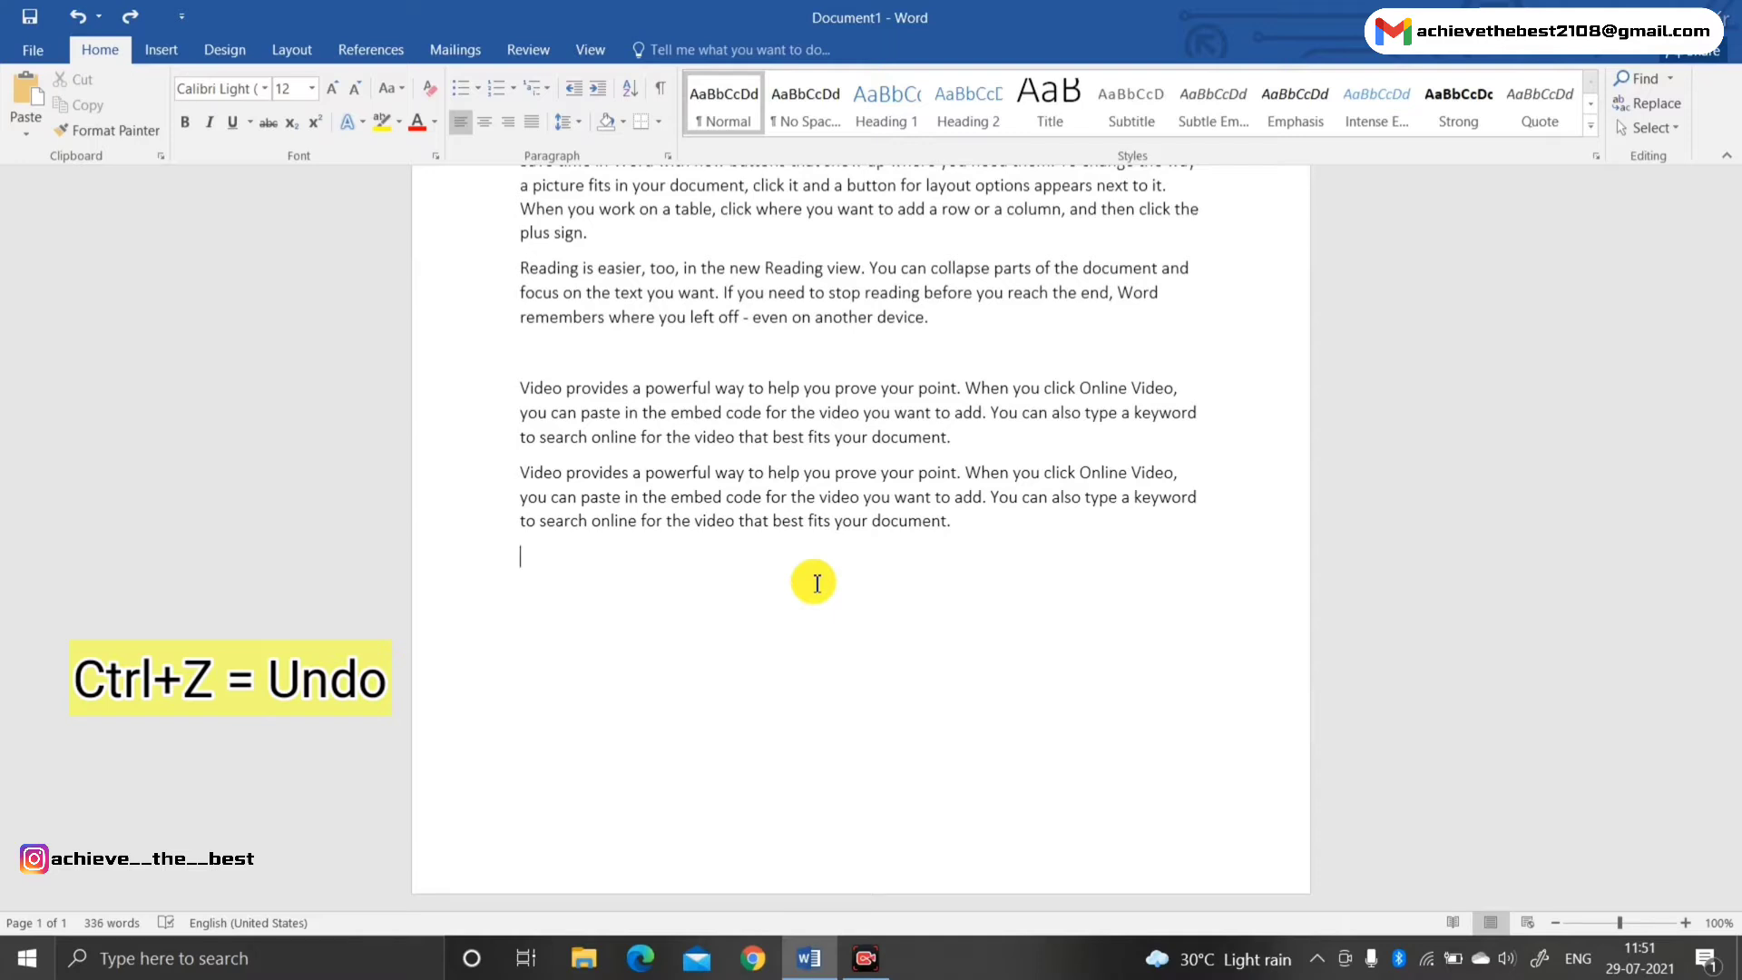
key(ctrl+z)
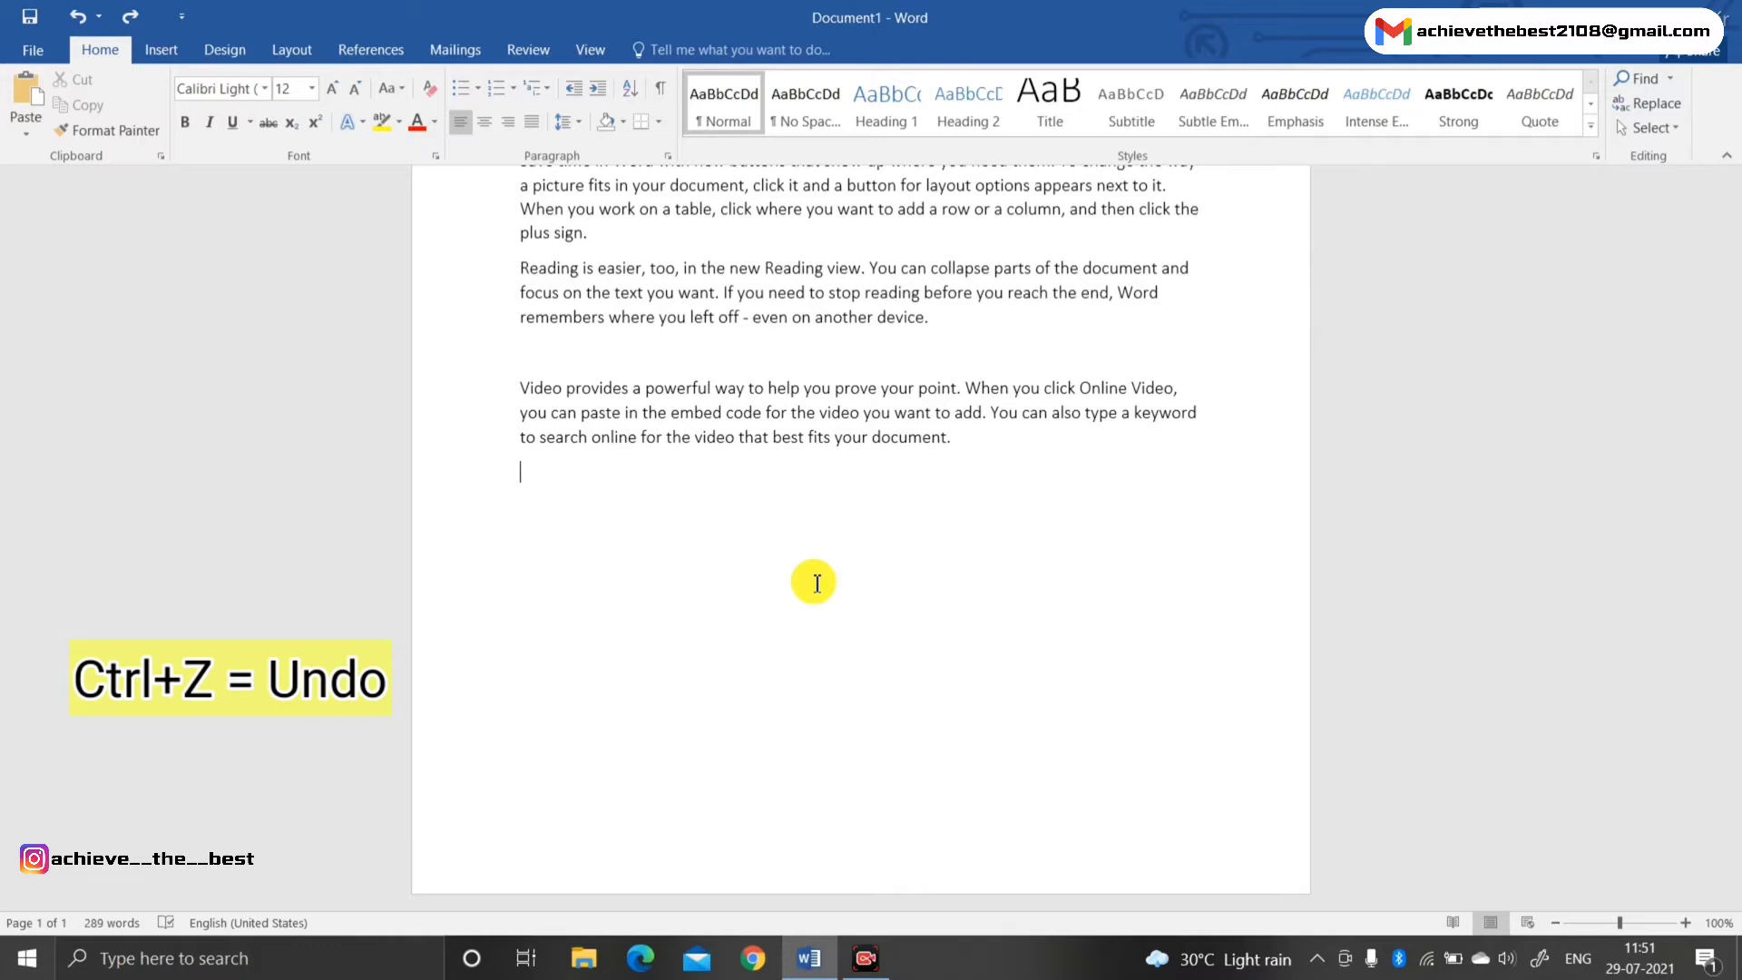
Enter "Cpmasiisjck;kpckmplskmclsc" as throwaway text below the pasted paragraph and delete it
text(Cpmasiisj)
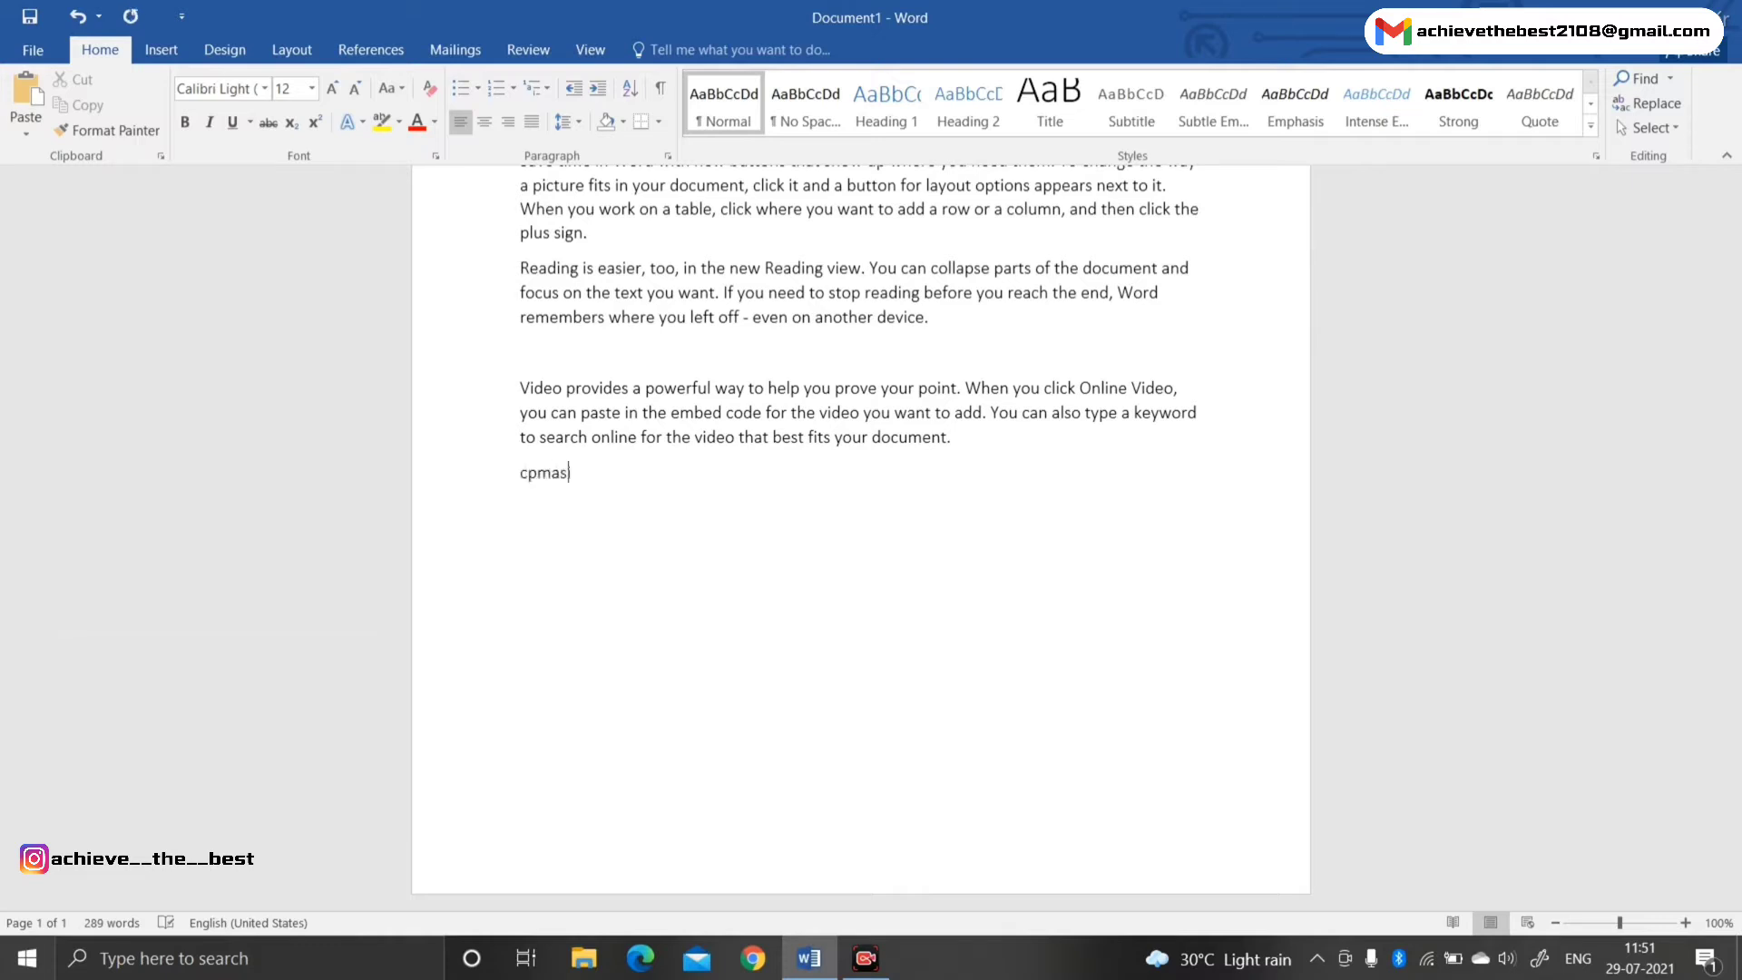
key(alt+p)
text(ck;kpckmplskmclsc)
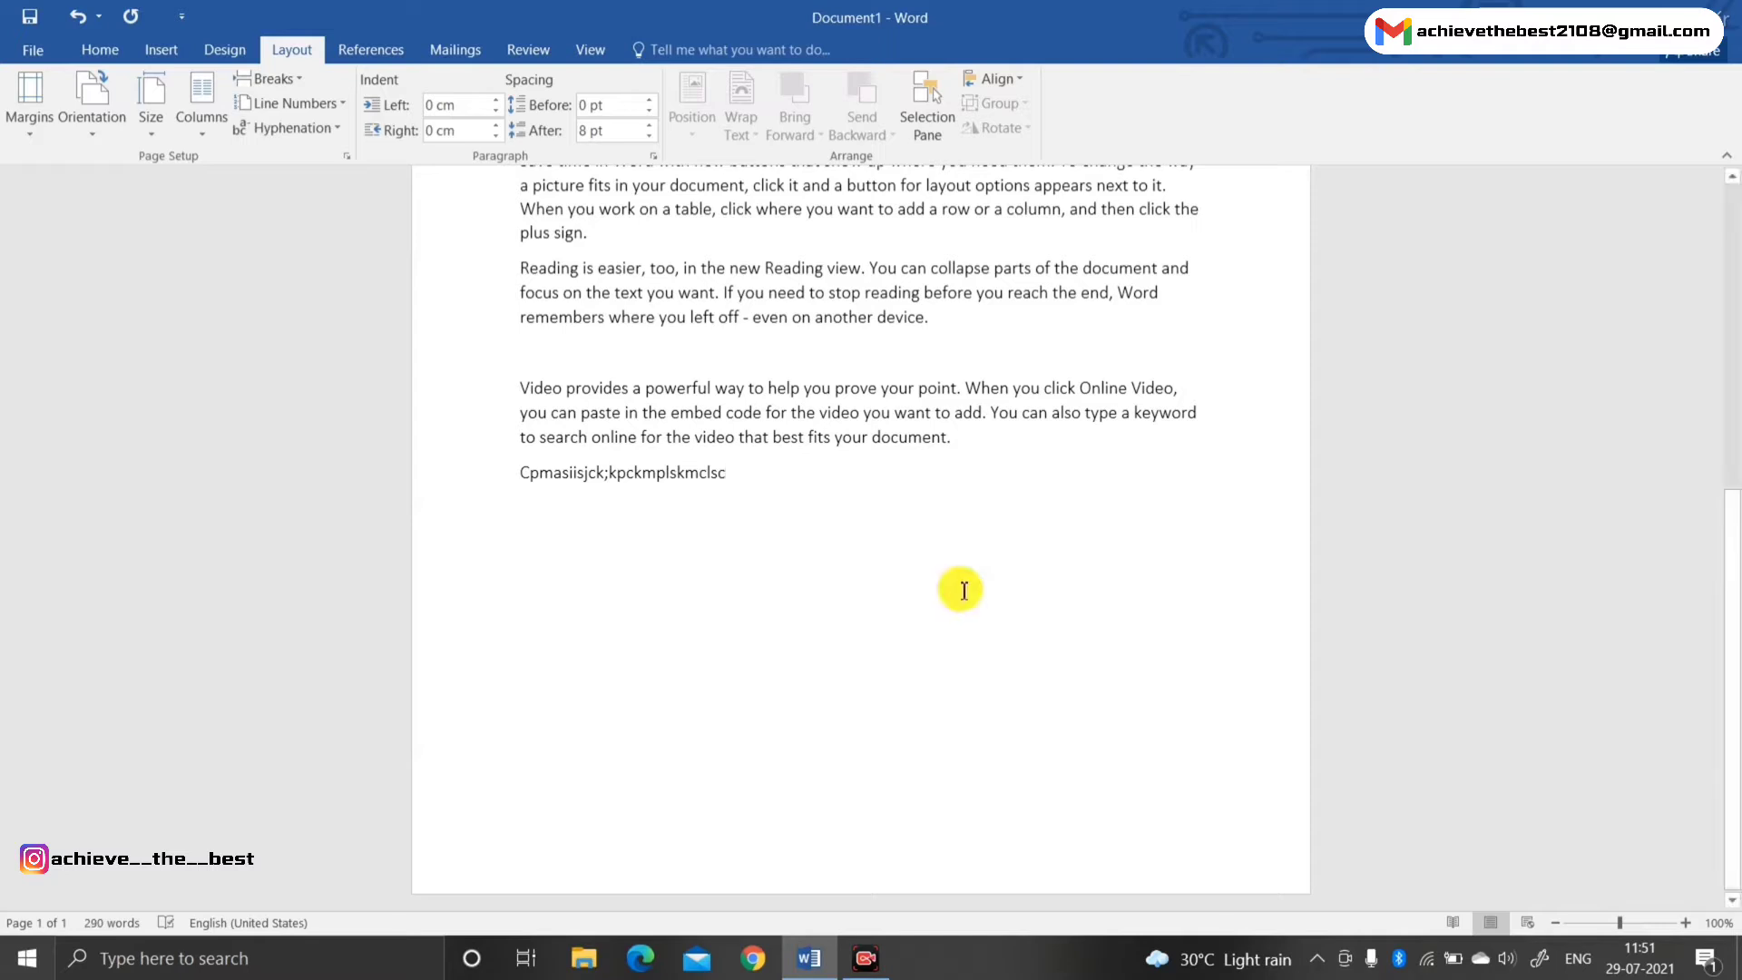
key(ctrl+shift+Left)
key(ctrl+shift+Left)
key(ctrl+shift+Left)
key(ctrl+shift+Left)
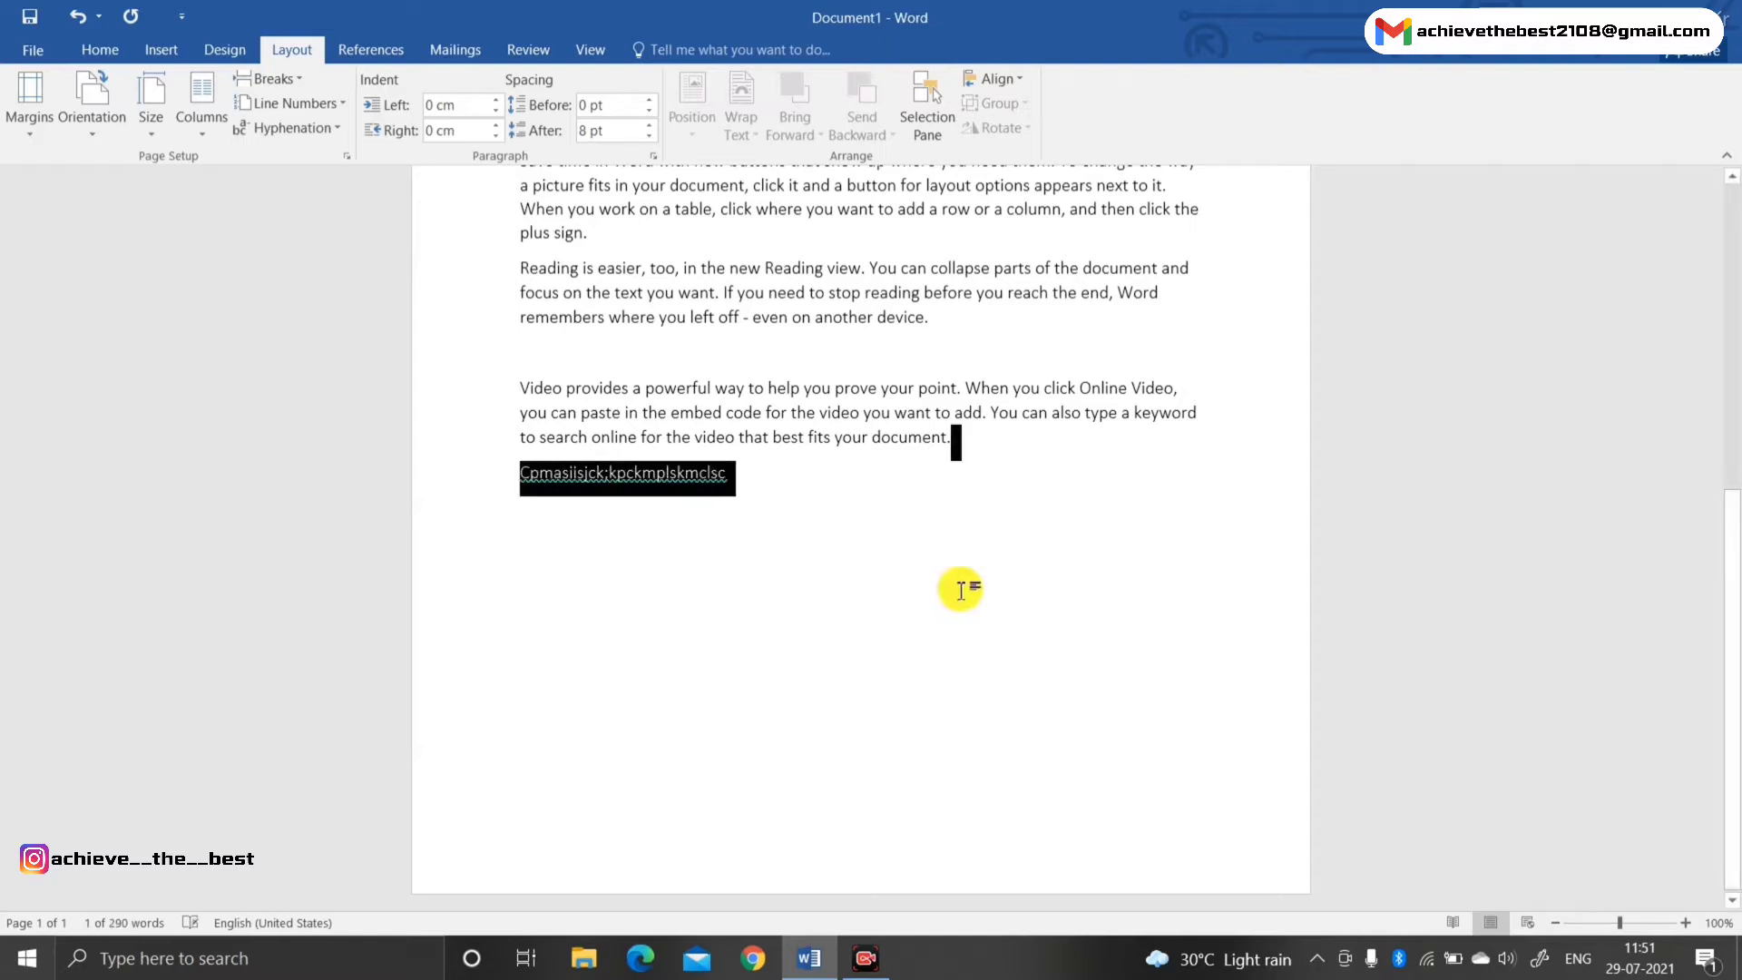
key(BackSpace)
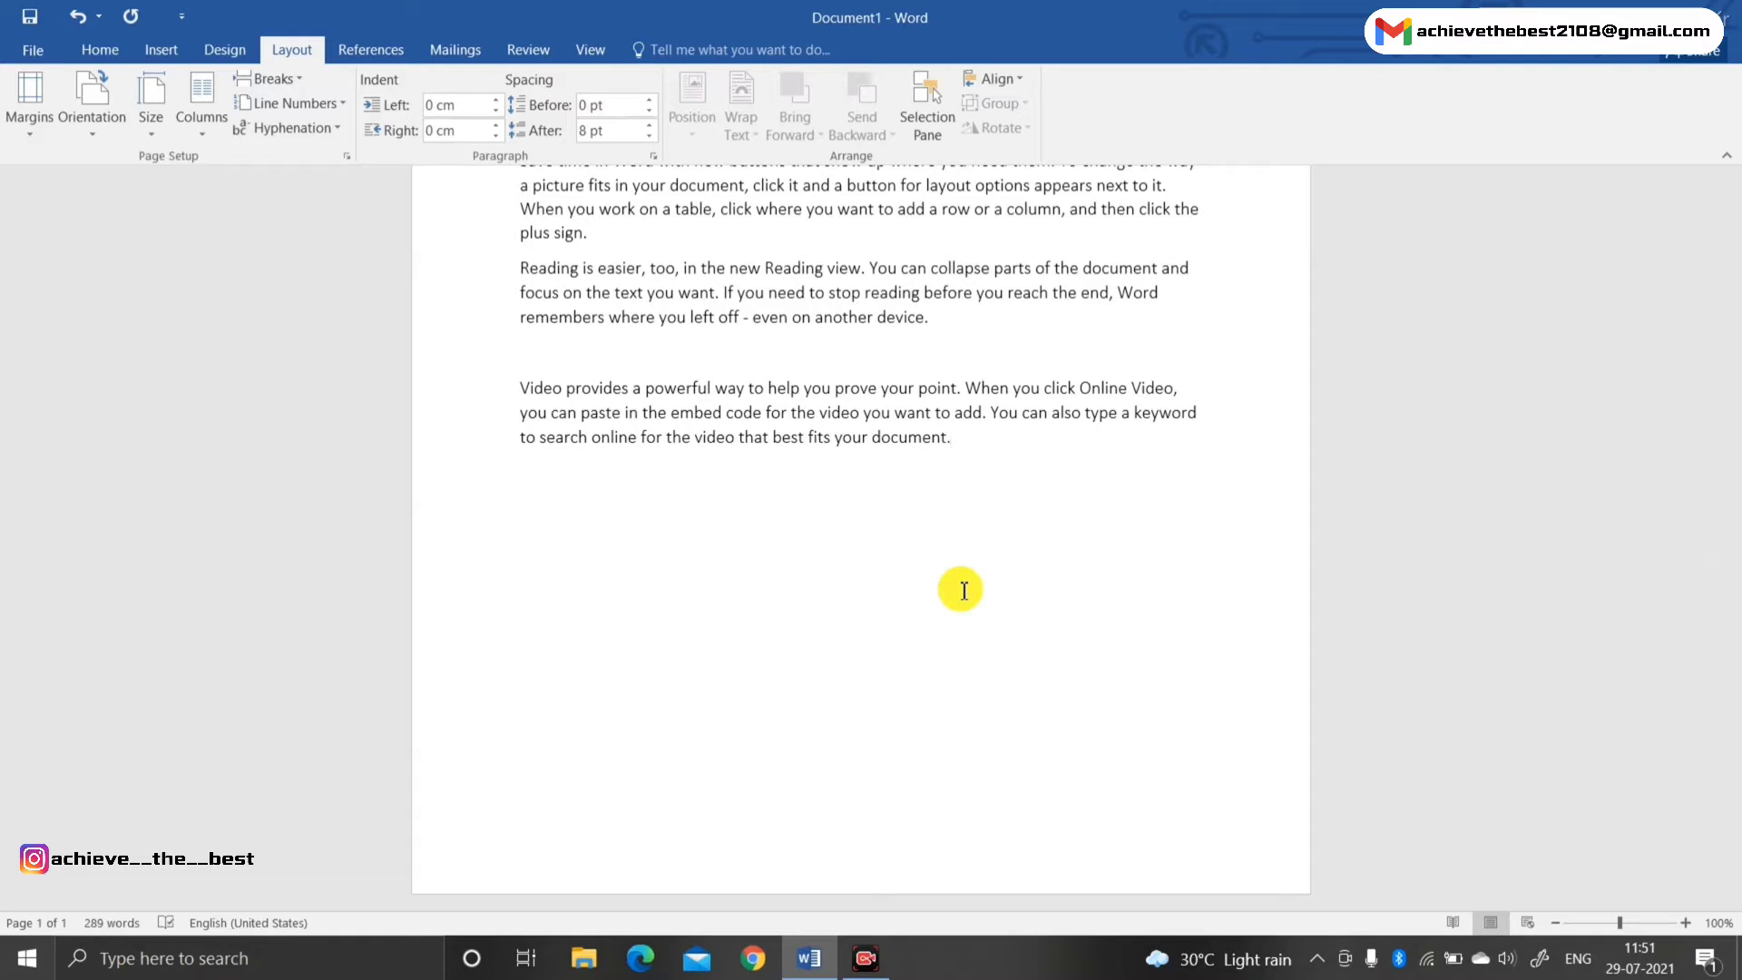
Enter "word" on a new line below the pasted paragraph and delete it
key(Return)
text(word)
key(shift+Home)
key(BackSpace)
Select the pasted "Video provides" paragraph and paste another copy directly below it
key(Up)
key(Up)
key(Up)
key(Up)
key(ctrl+shift+Down)
key(Right)
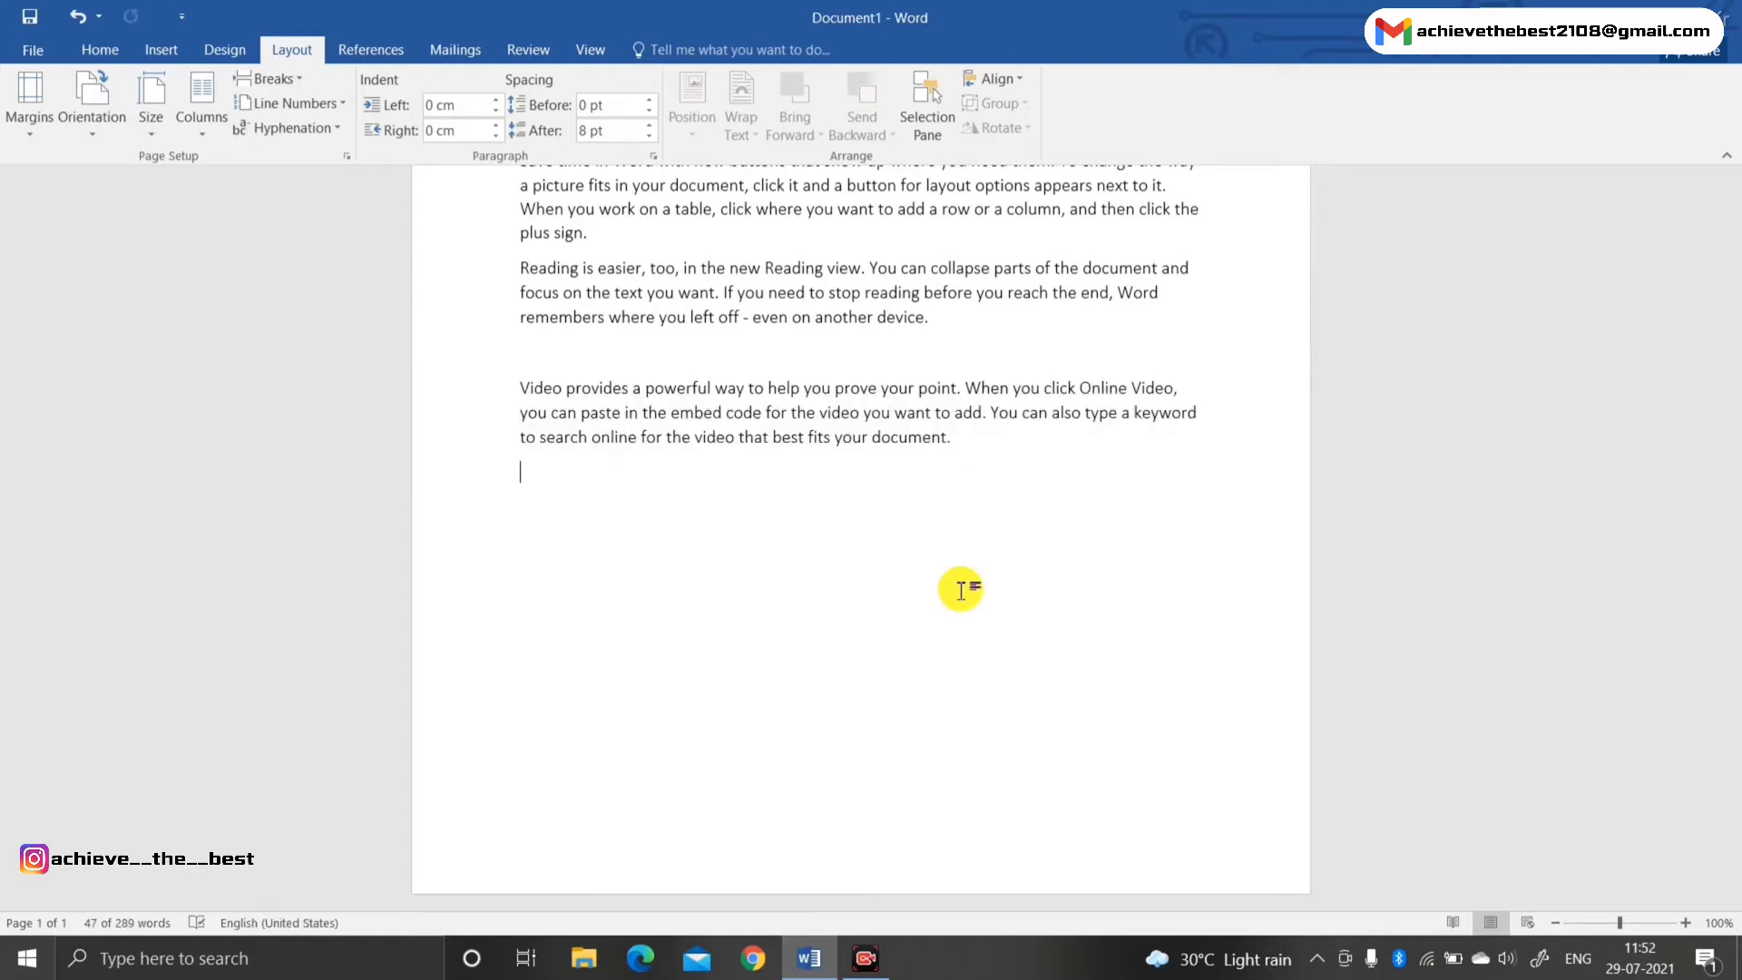
key(ctrl+v)
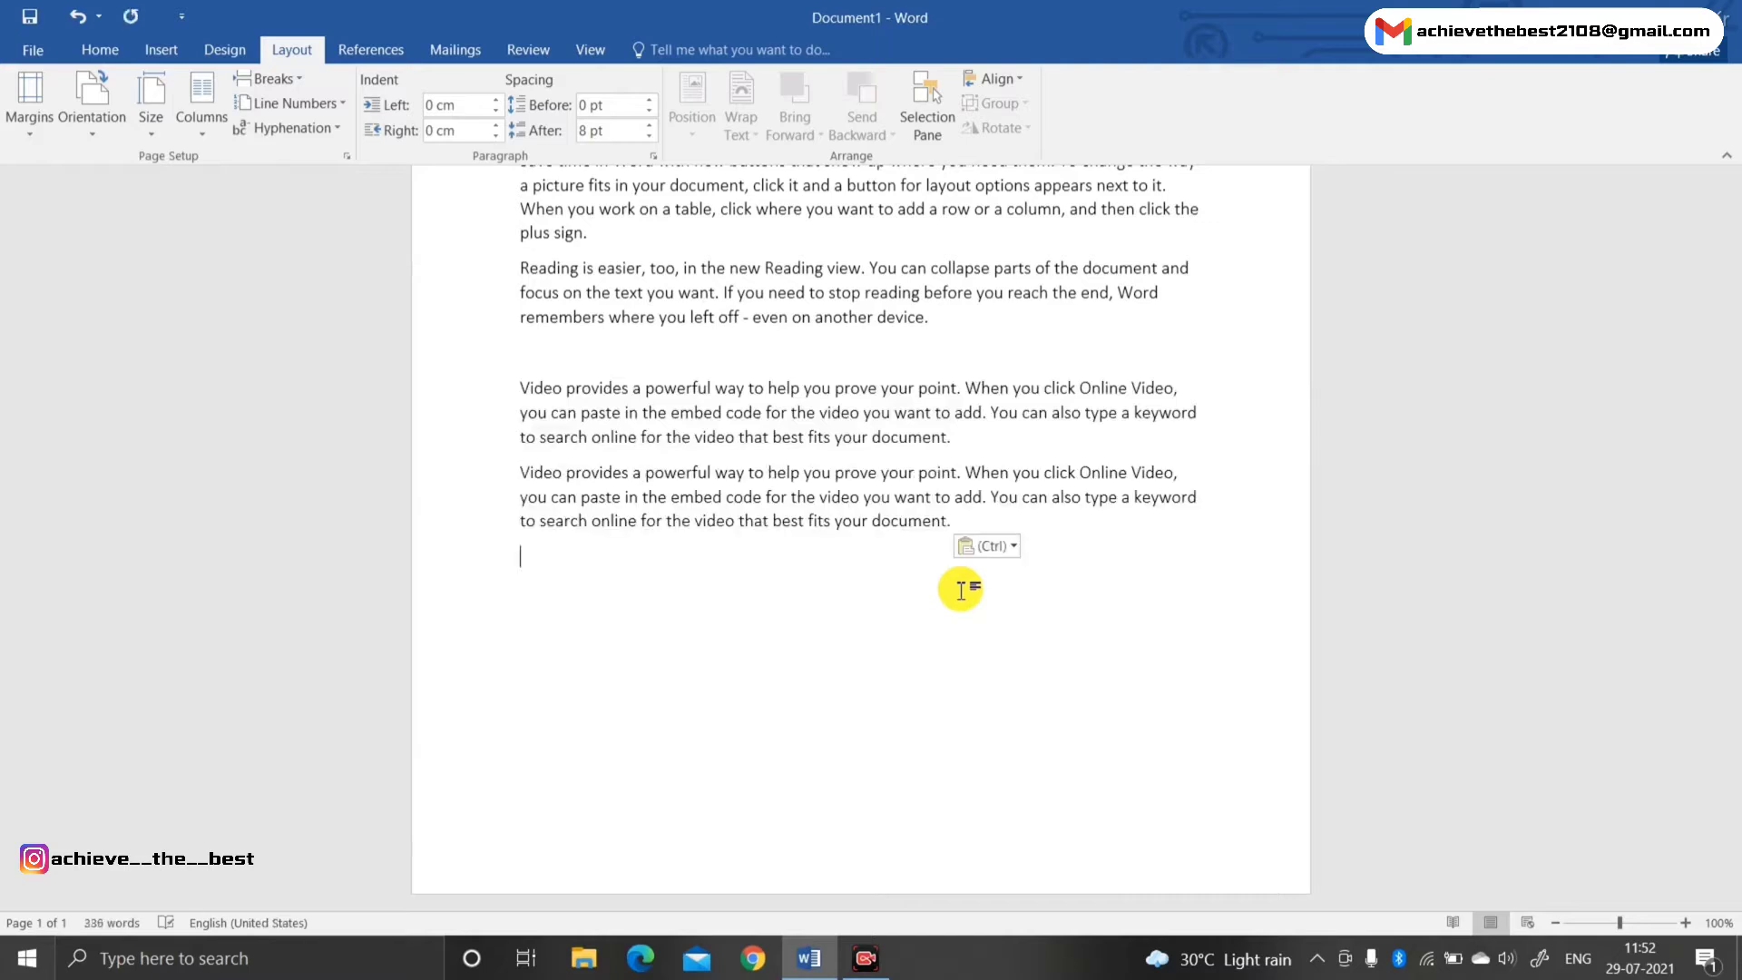
Paste one more copy of the paragraph, alternately undoing and redoing that paste and ending with it undone
key(ctrl+v)
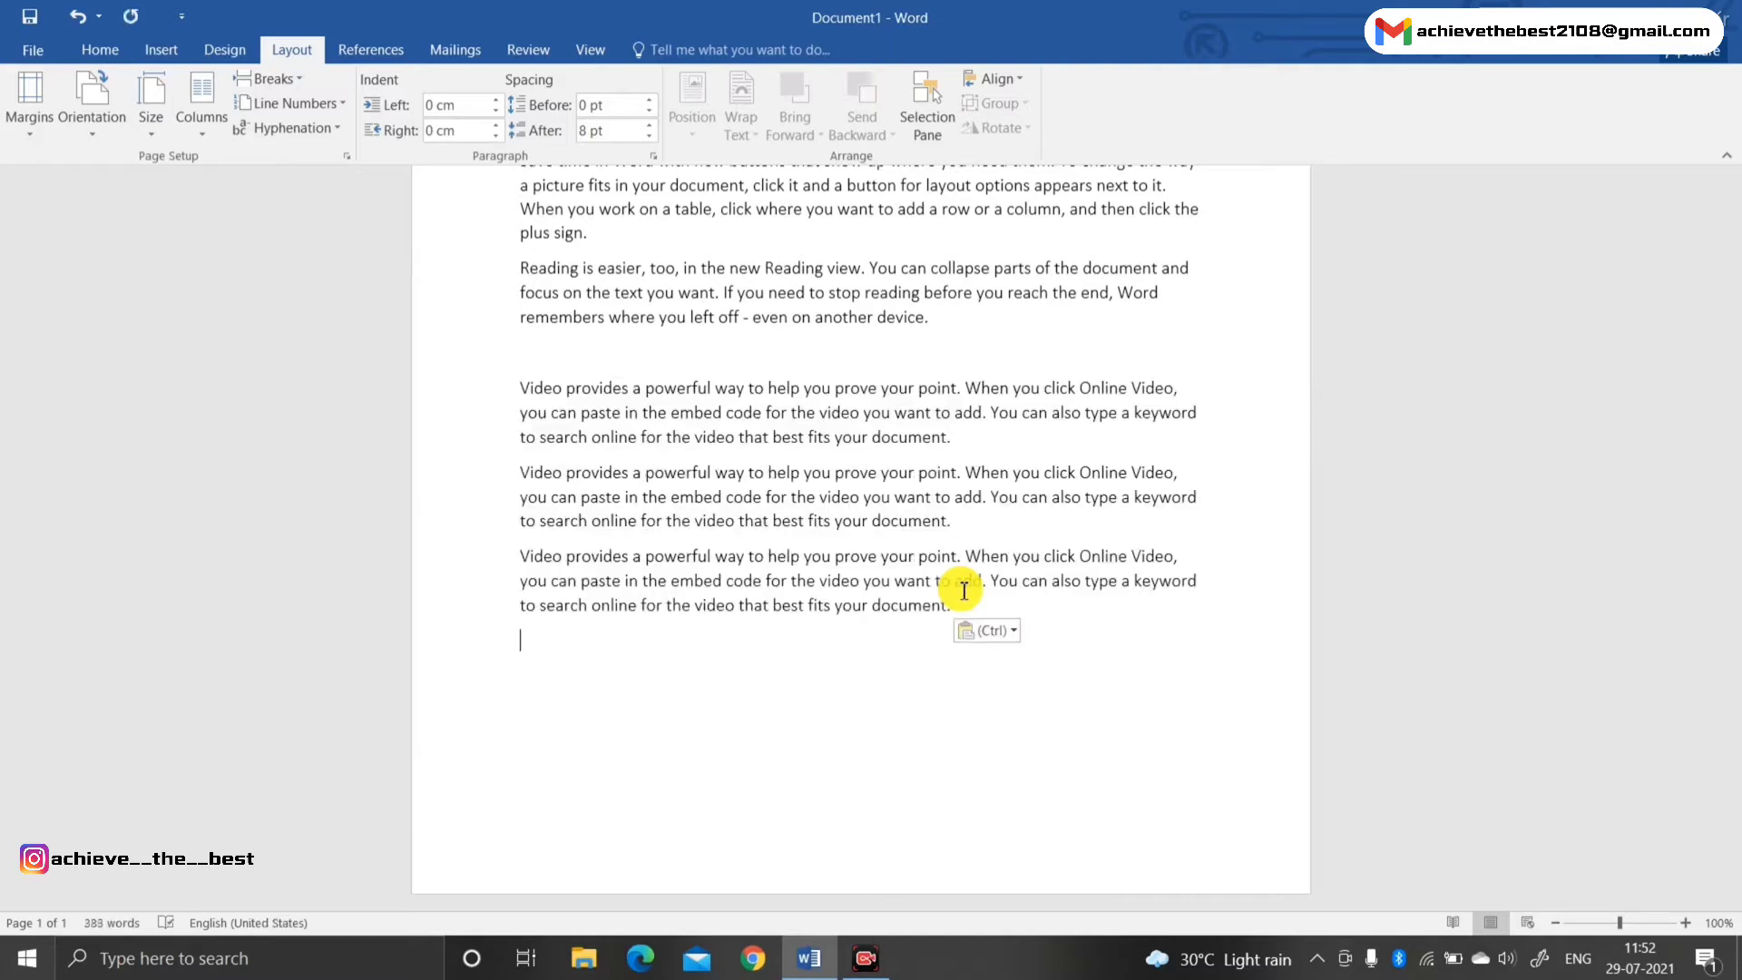
key(ctrl)
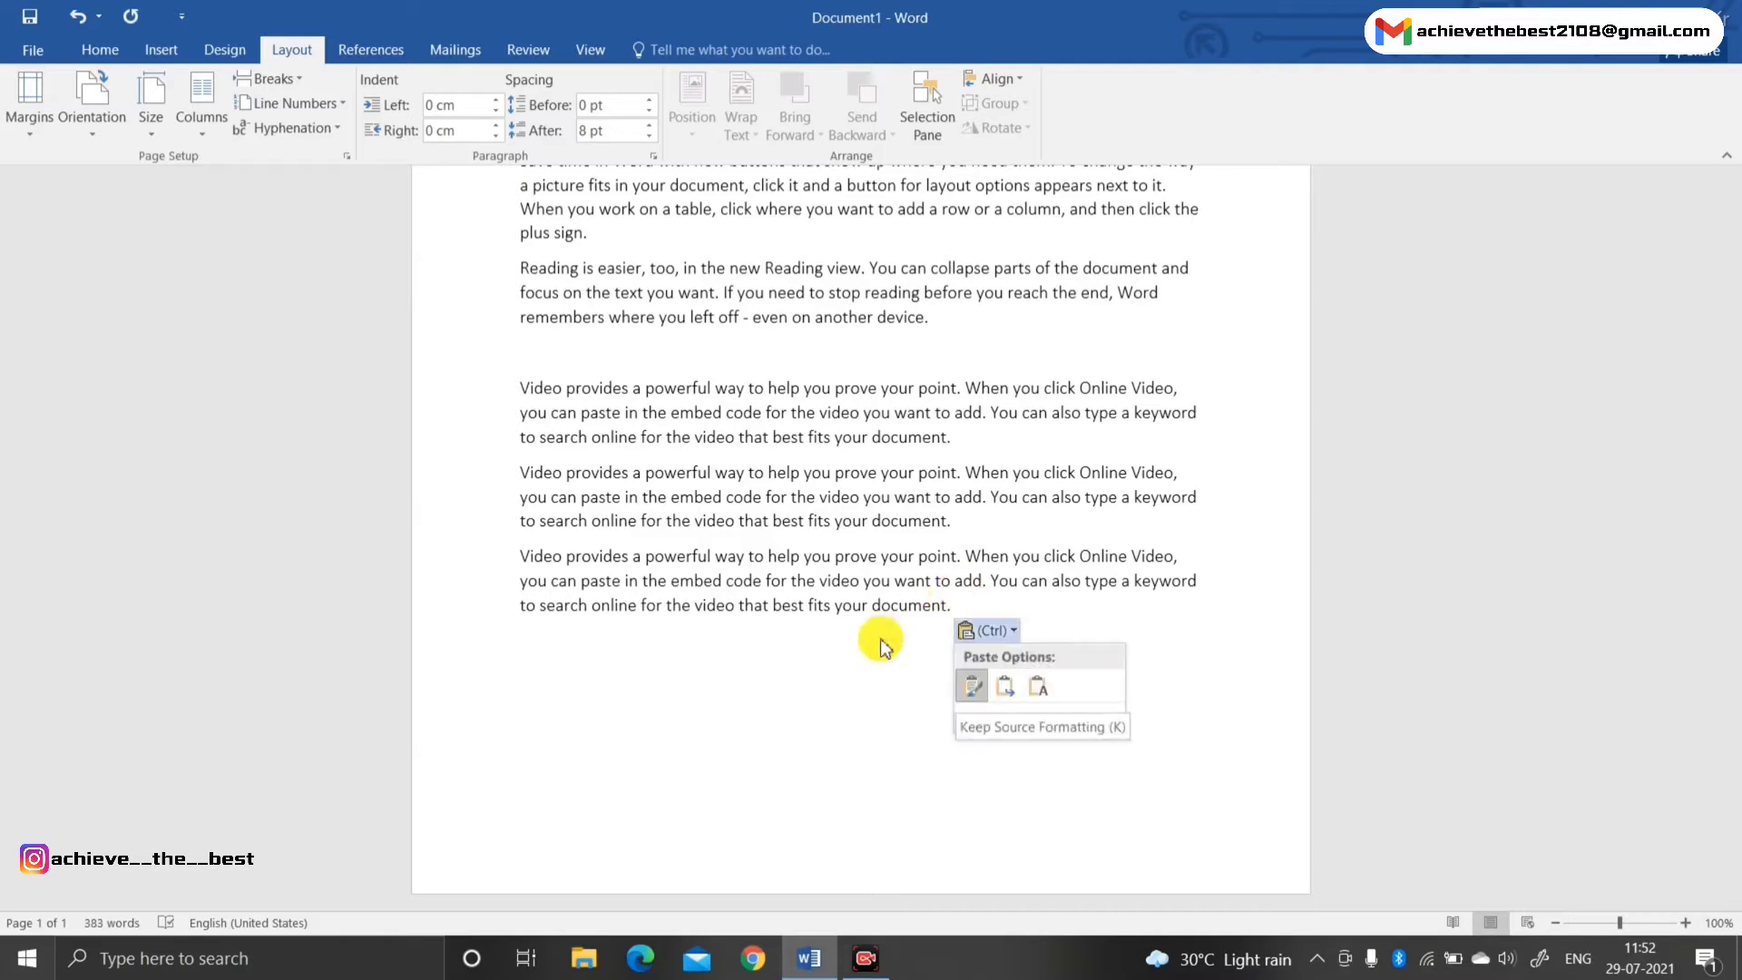
key(Escape)
key(ctrl+z)
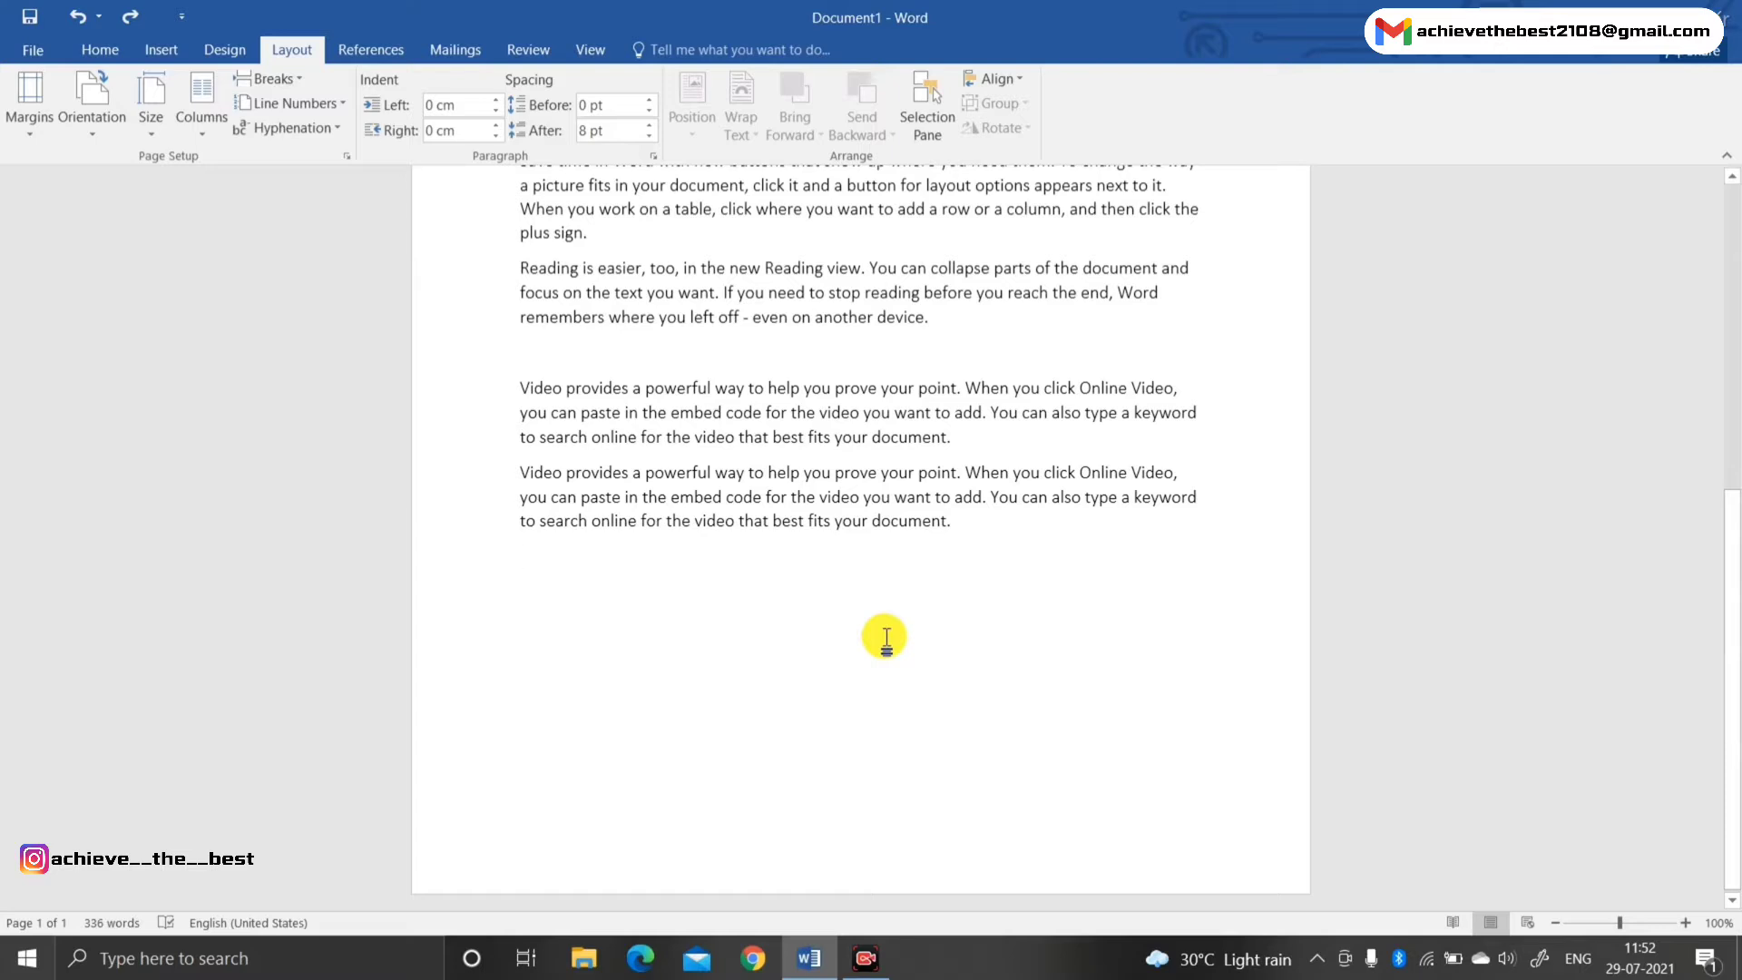
key(ctrl+y)
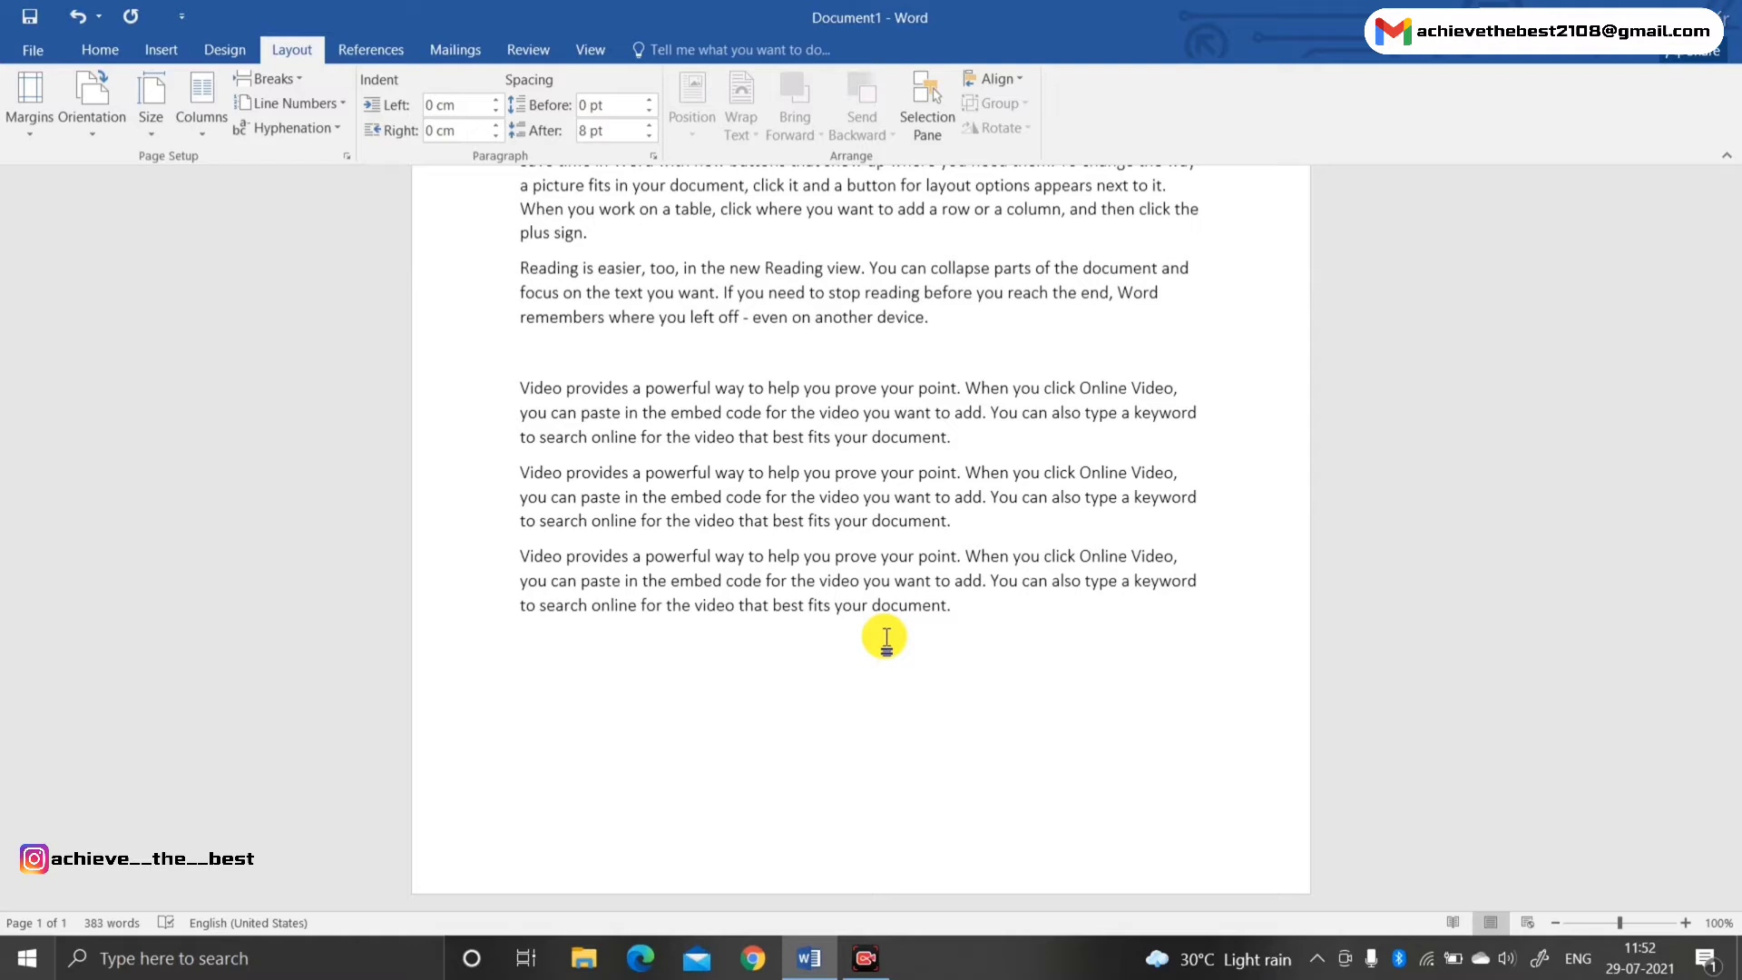
key(ctrl+z)
Add two lines below the pasted paragraphs reading "Ctrl + z =undo" and "Ctrl + y = redo"
text(Ct)
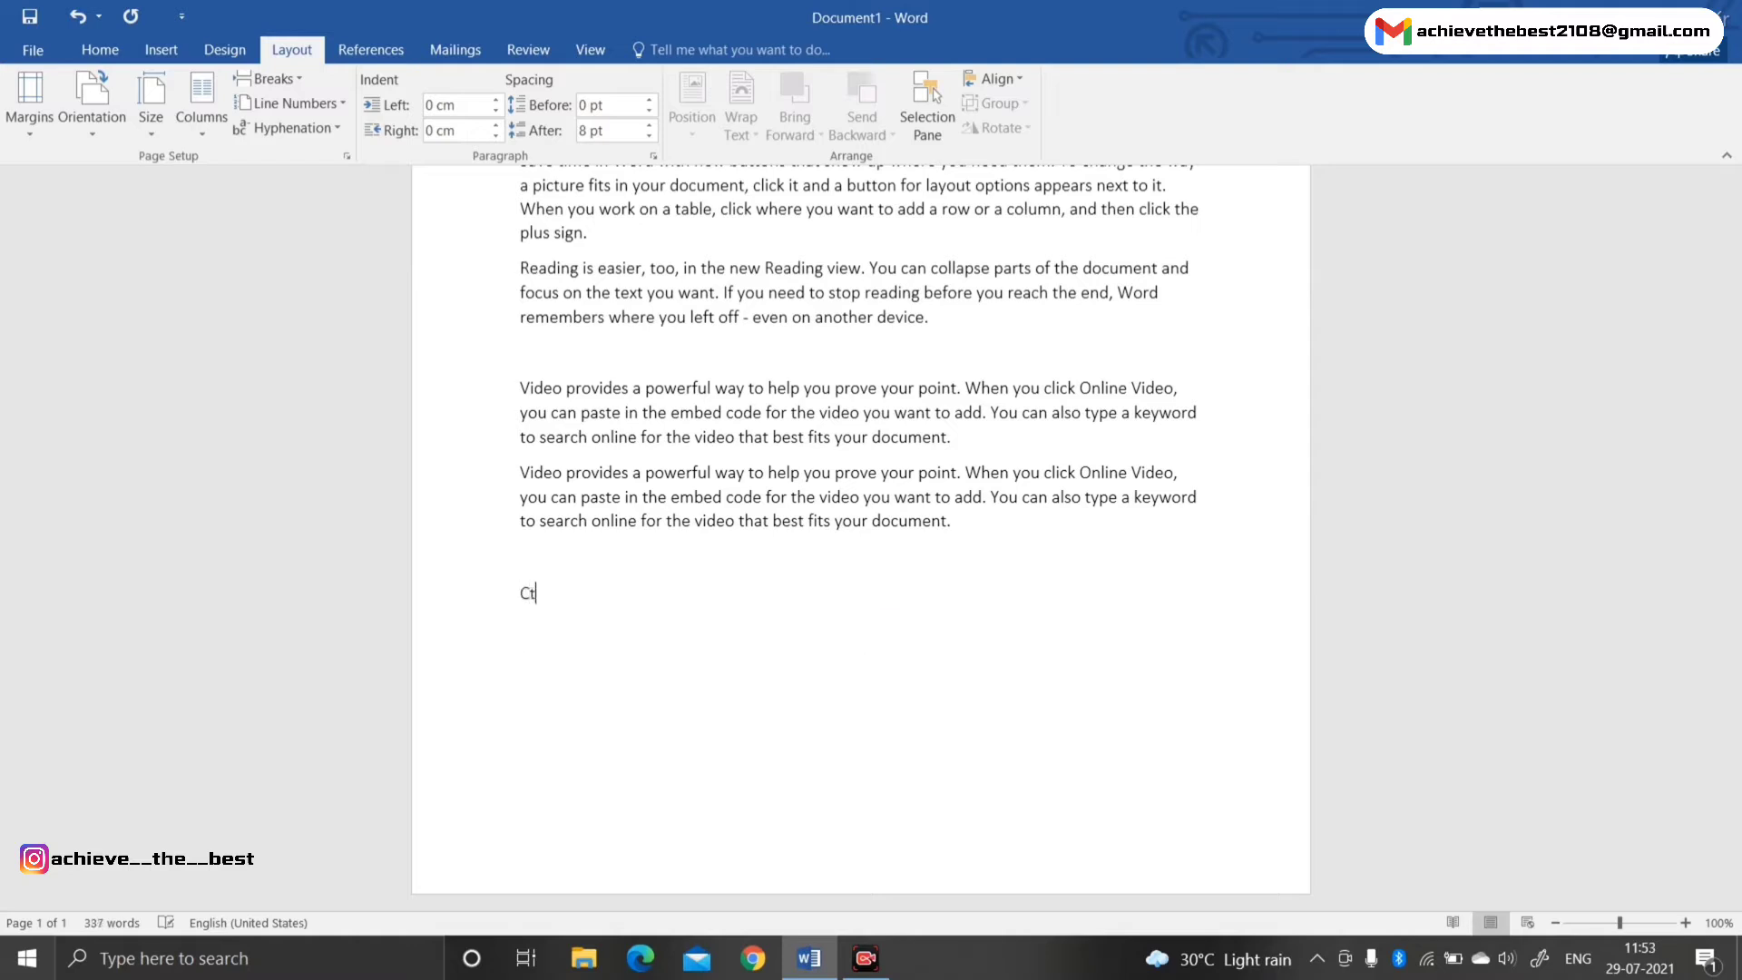
text(rl + z =undo)
key(Return)
text(Ctrl + )
text(y)
text( re)
key(BackSpace)
text(redo)
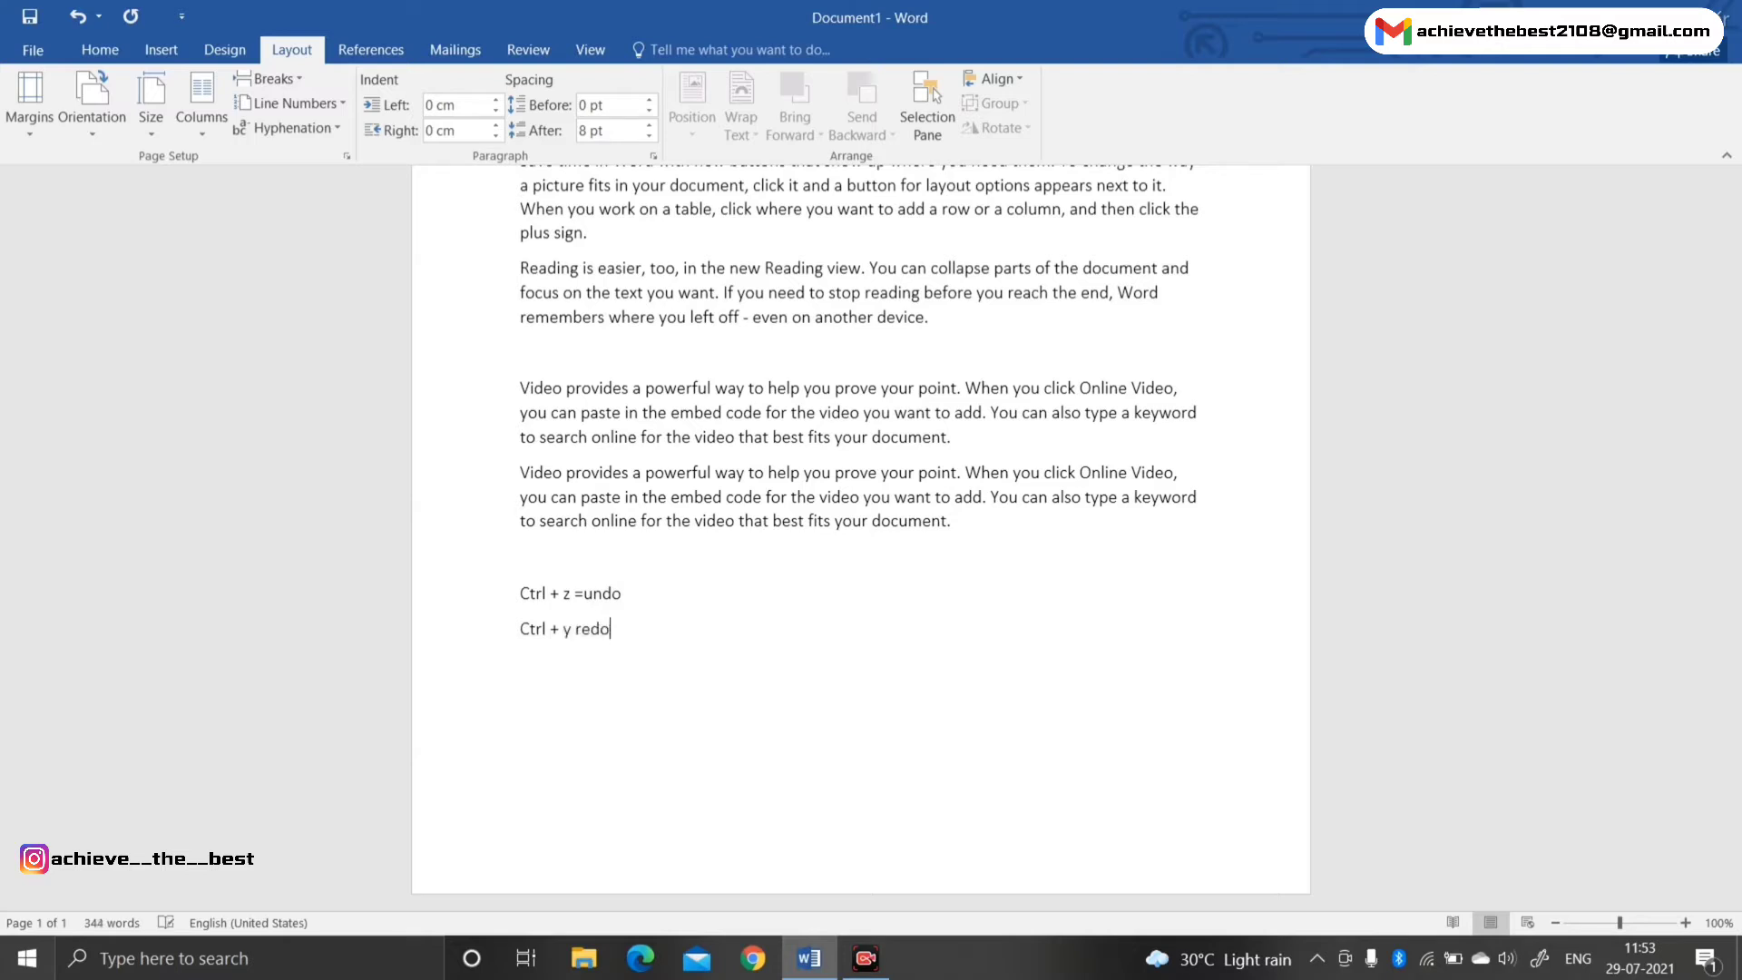
click(582, 628)
text(=)
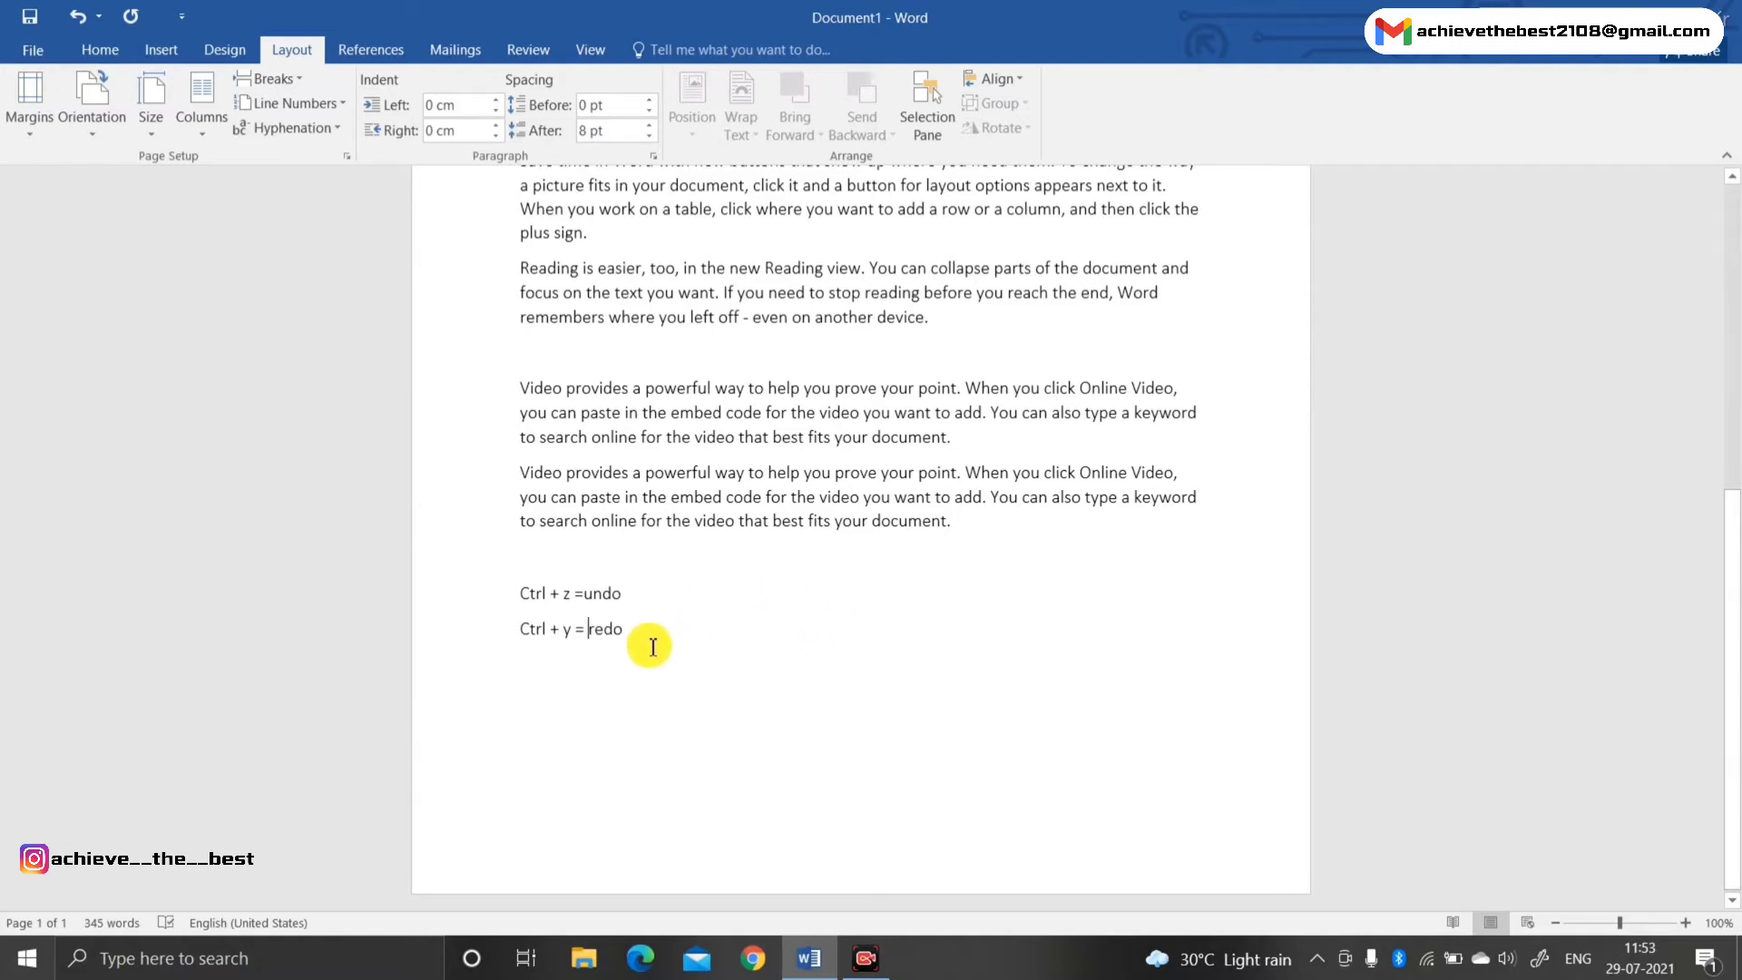
key(Up)
key(Up)
key(Up)
key(Up)
key(Up)
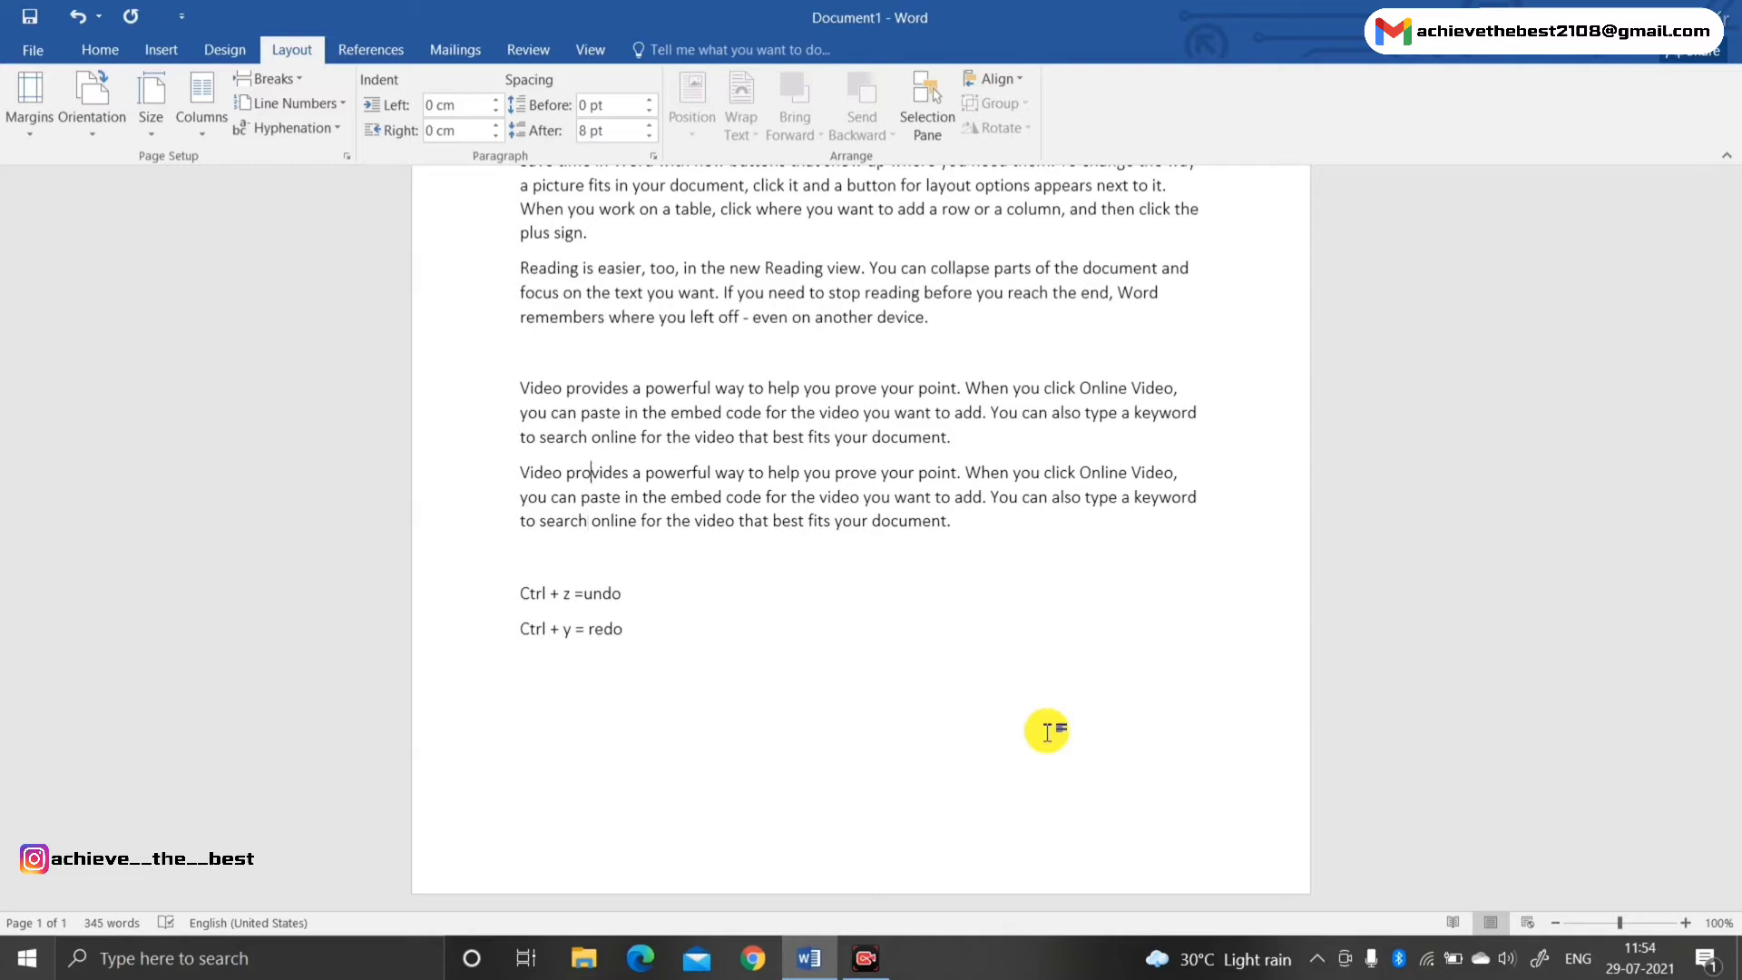
key(Left)
key(Left)
key(Left)
key(Left)
key(Left)
key(Left)
key(Left)
key(Left)
key(Left)
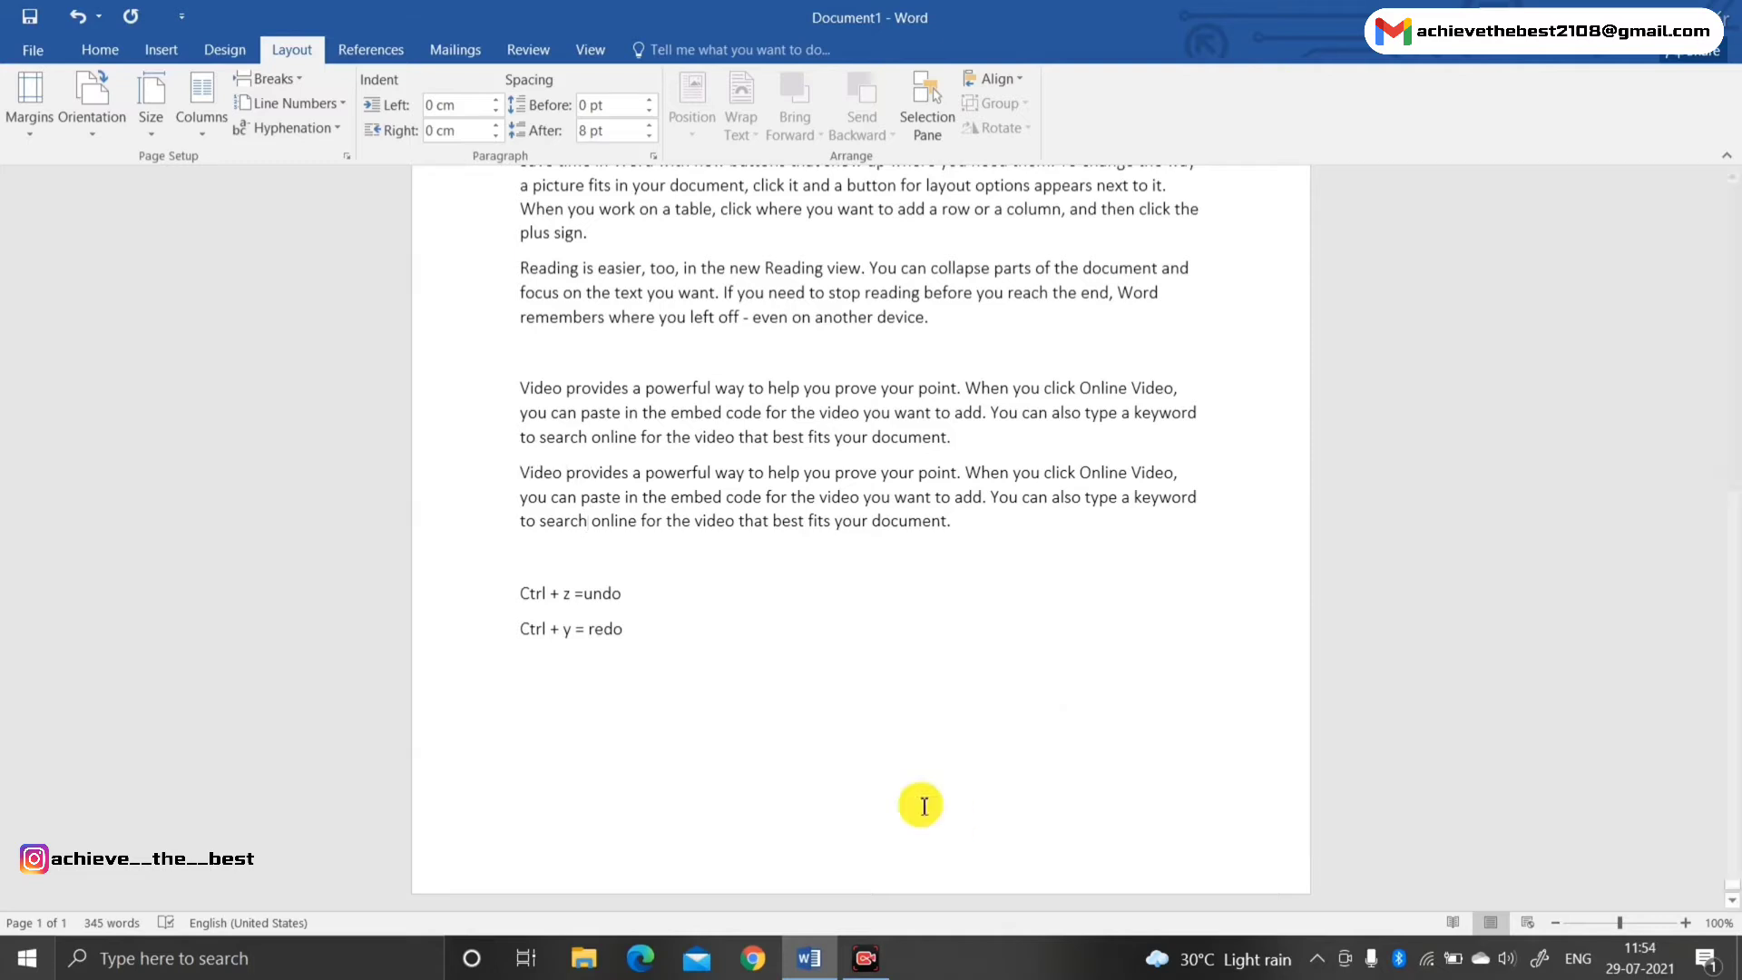
Cut the third paragraph, beginning "Themes and styles also help", leaving its line empty
scroll(505, 661, up, 5)
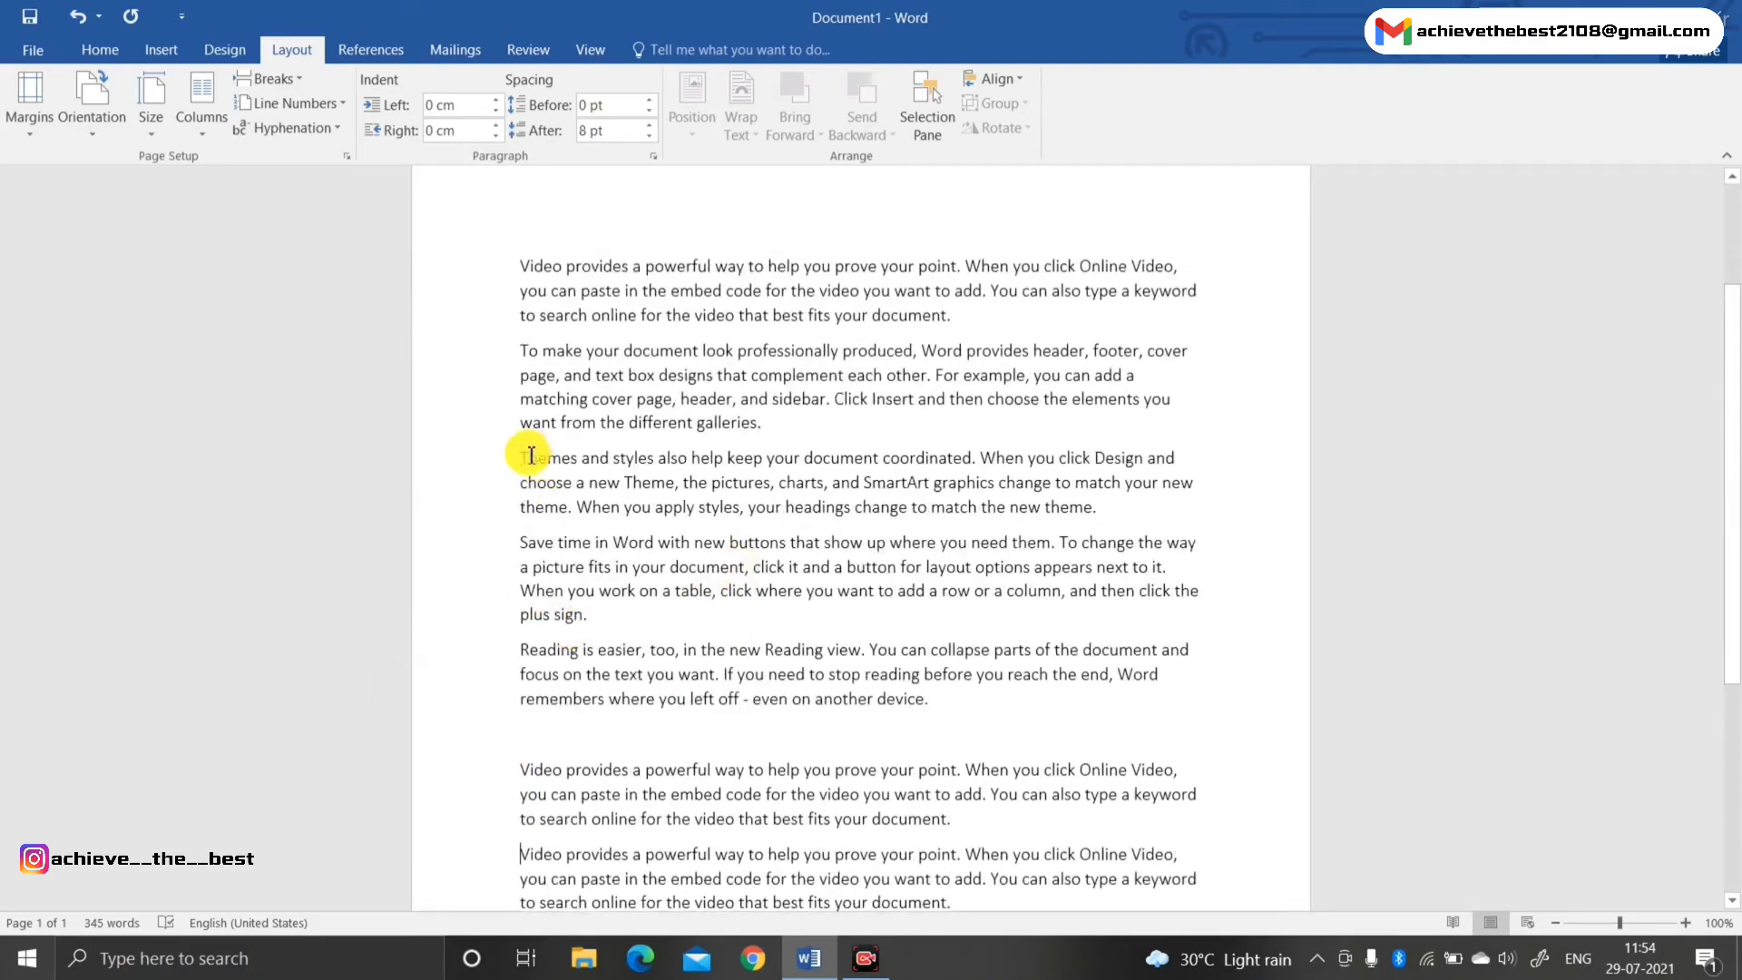
drag(521, 458, 1106, 511)
key(ctrl+c)
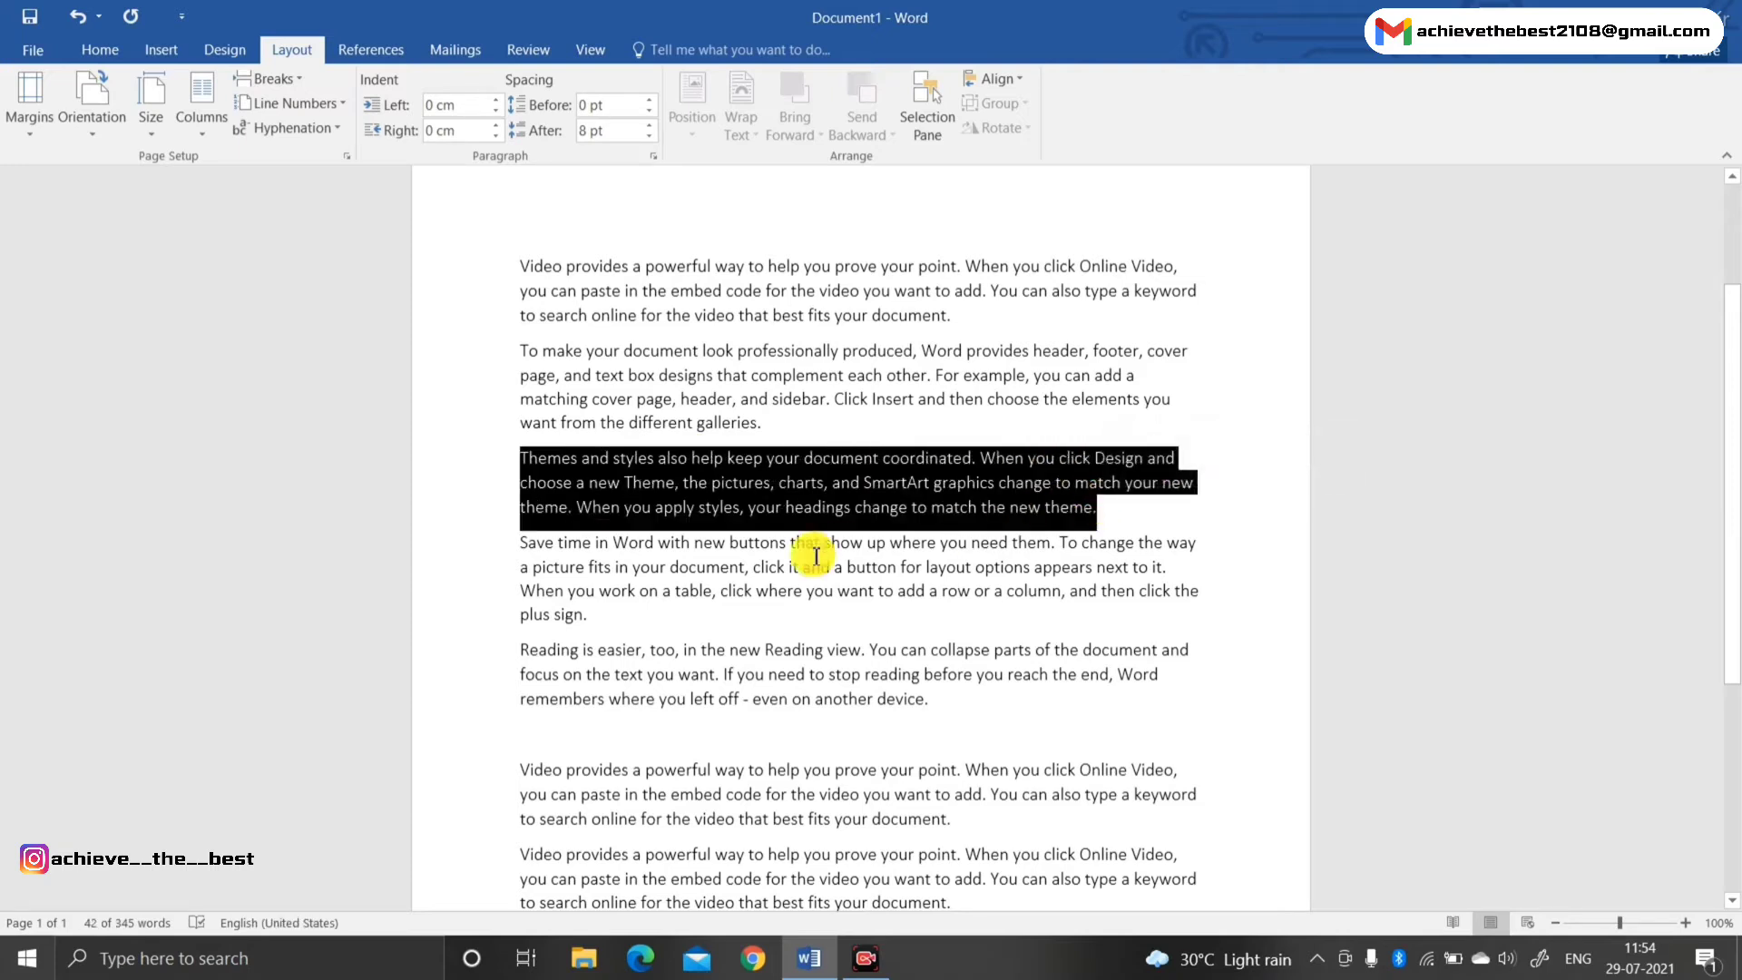
key(Delete)
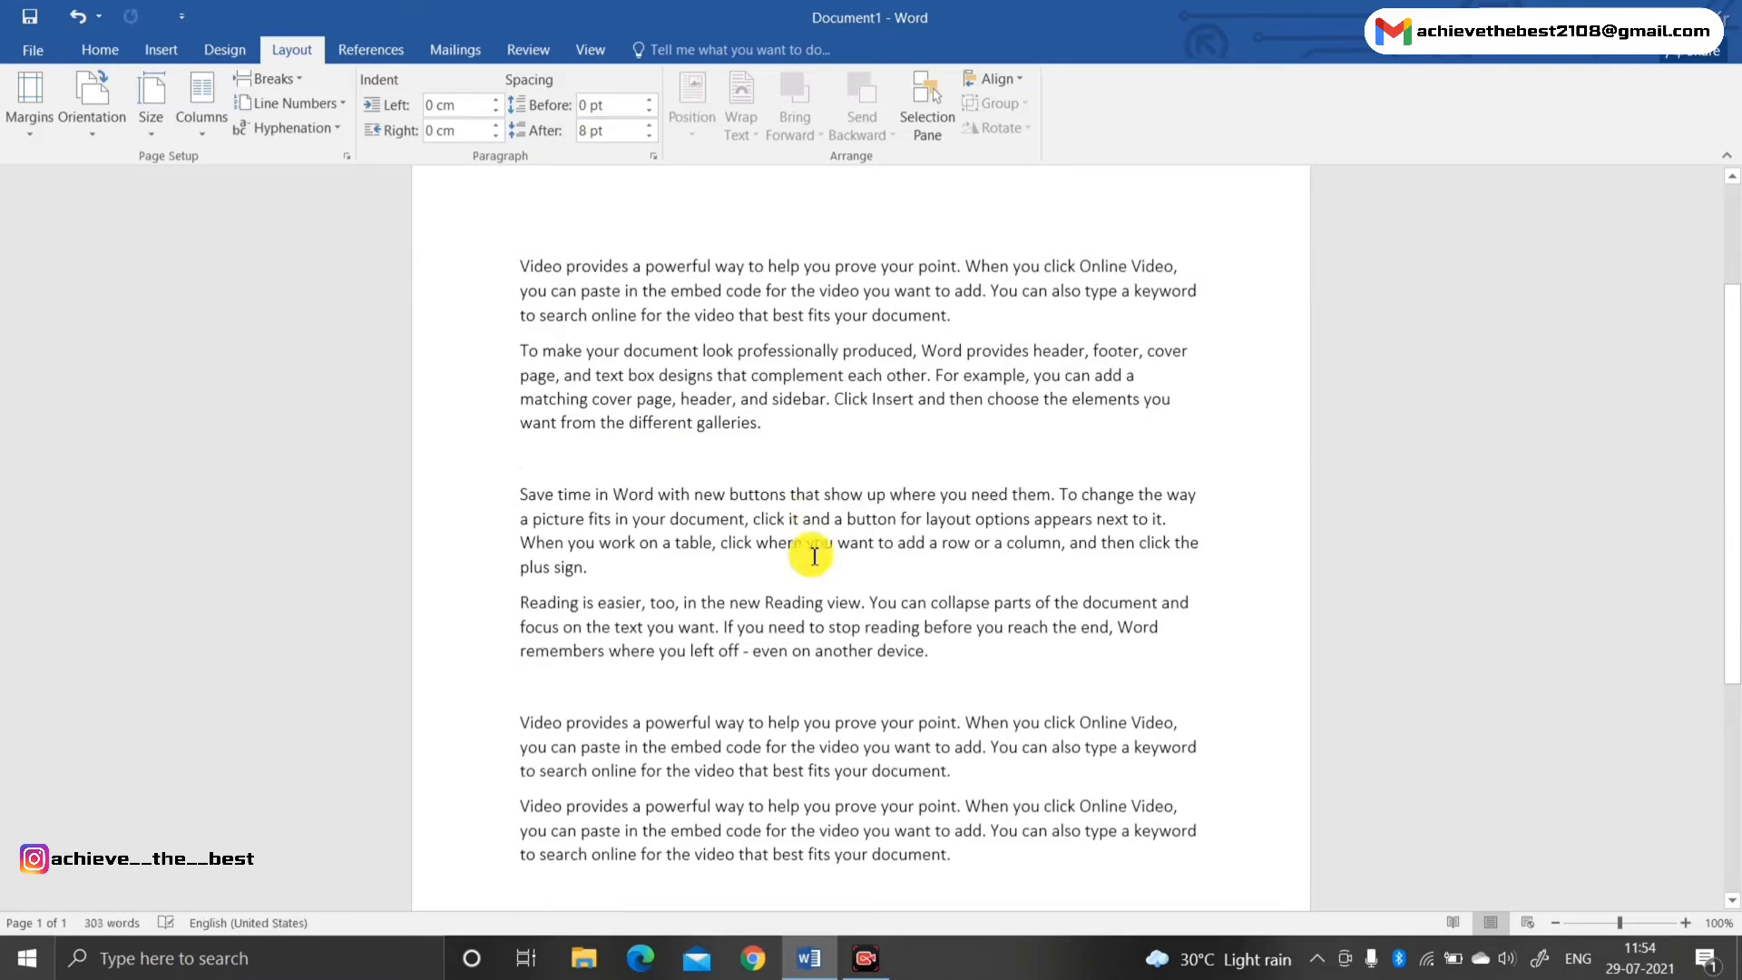
Paste the "Themes and styles" paragraph on a new line below "Ctrl + y = redo"
scroll(808, 774, down, 4)
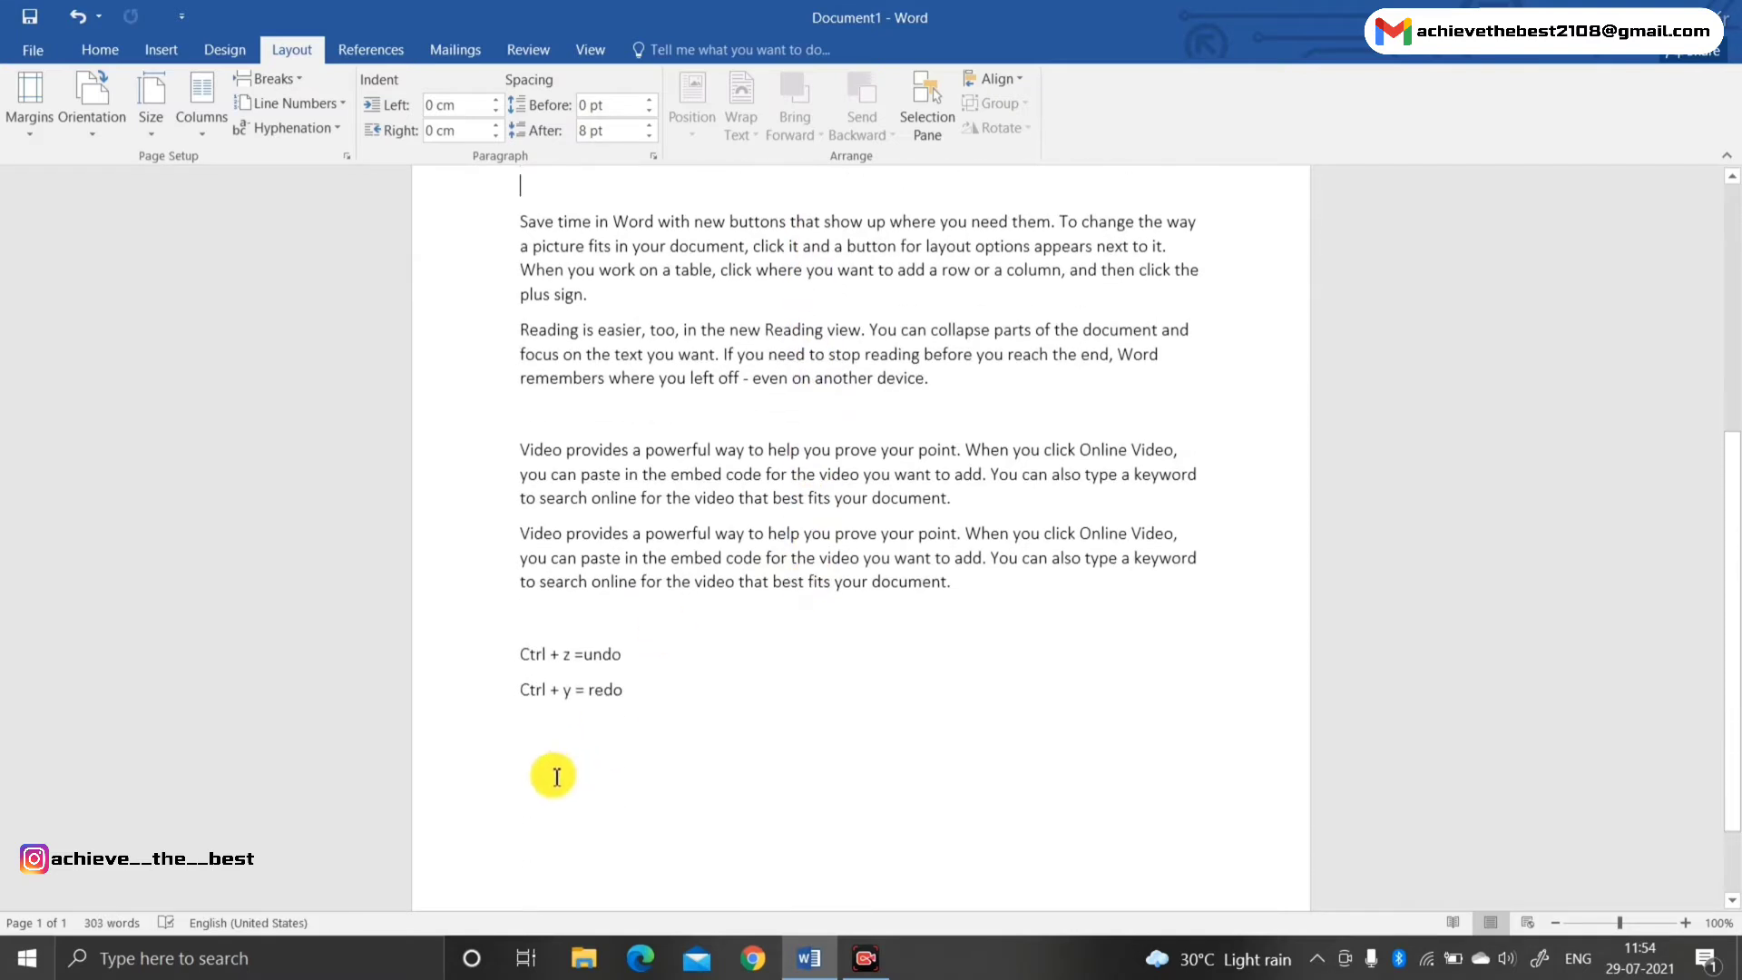
click(557, 773)
click(696, 707)
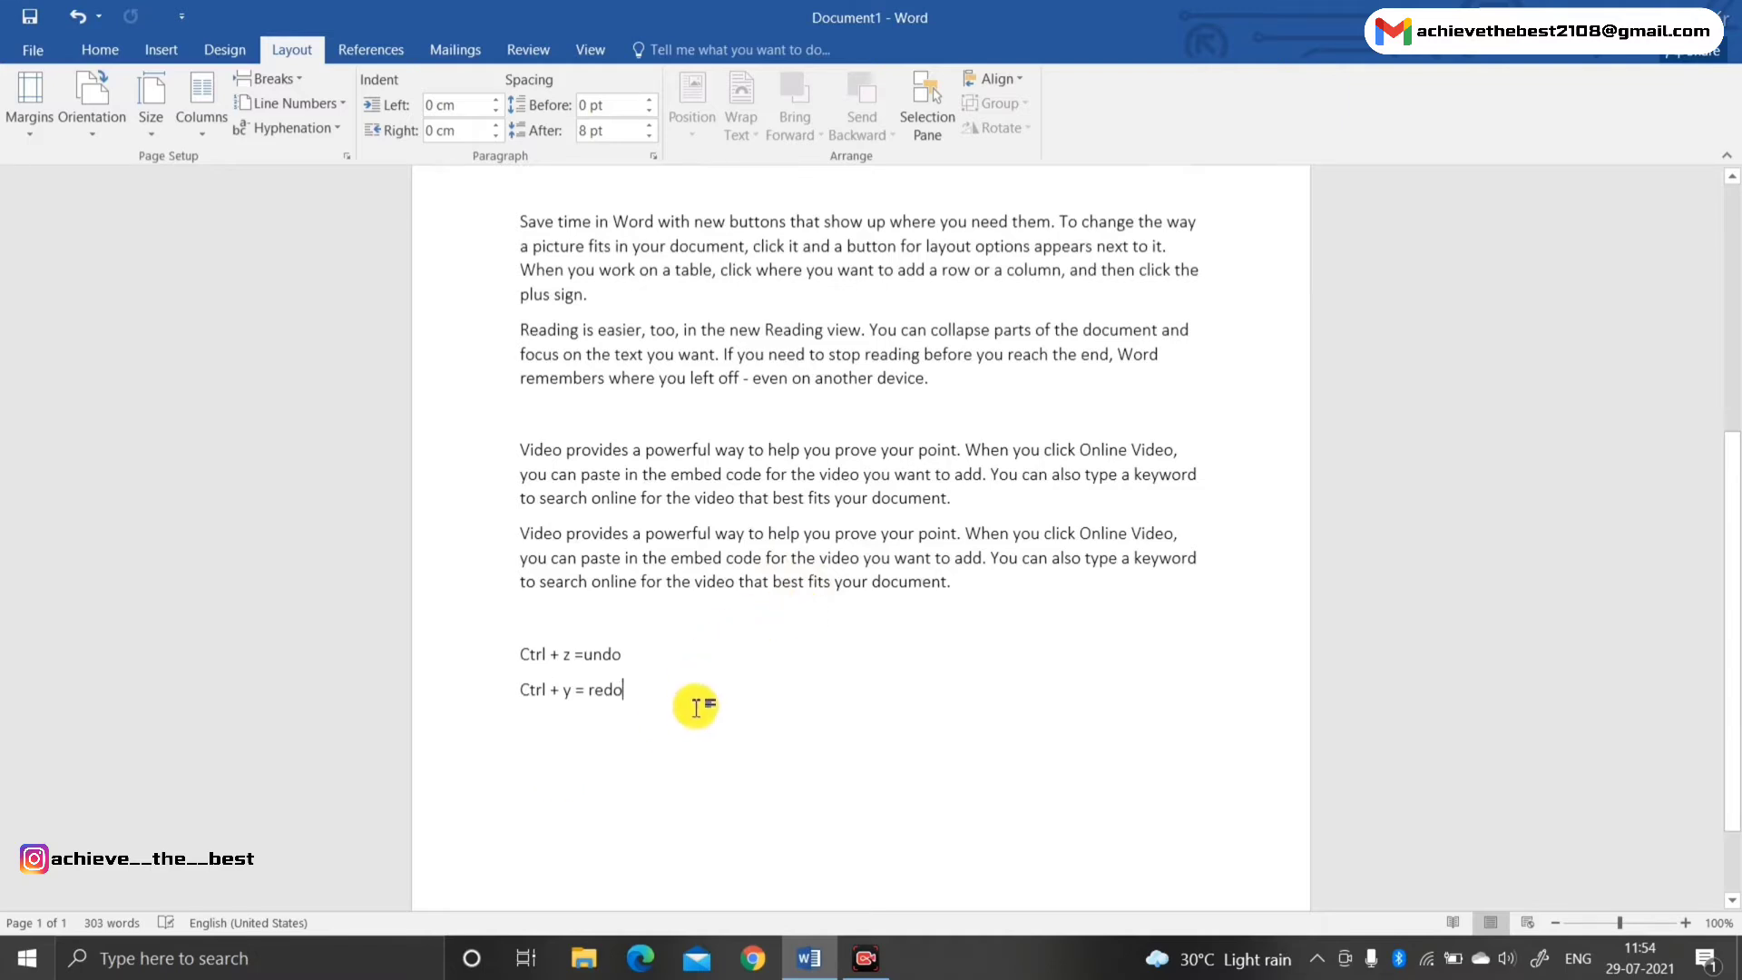
key(Return)
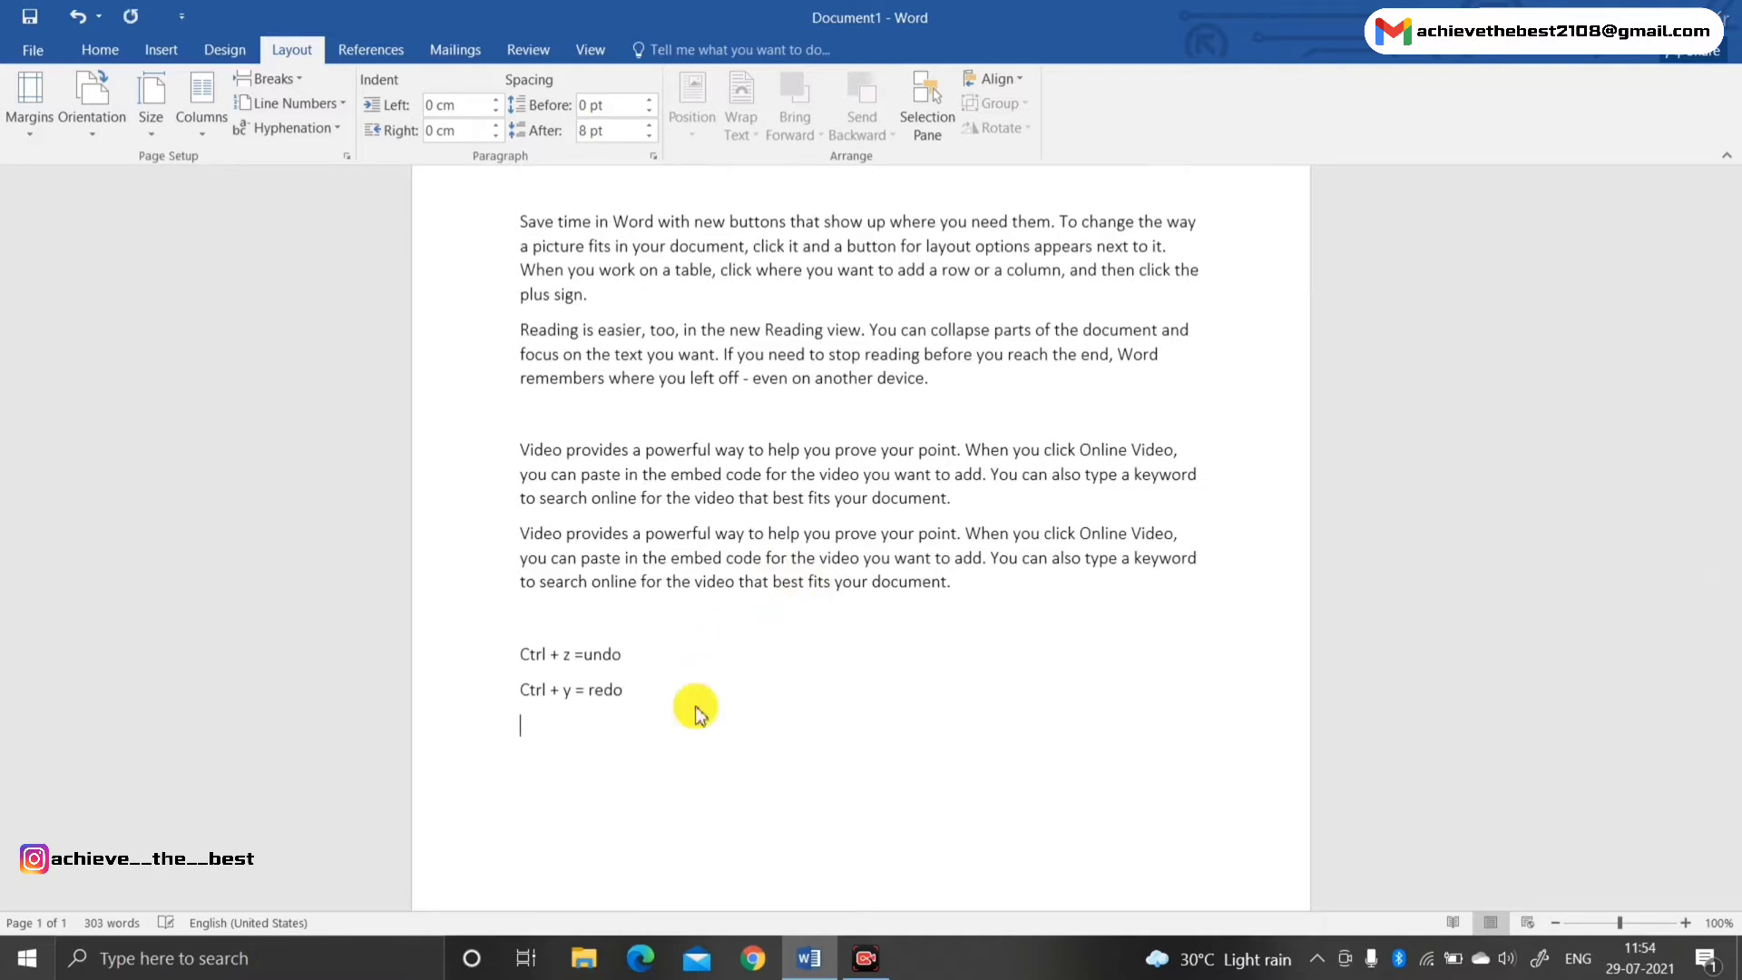
key(ctrl+v)
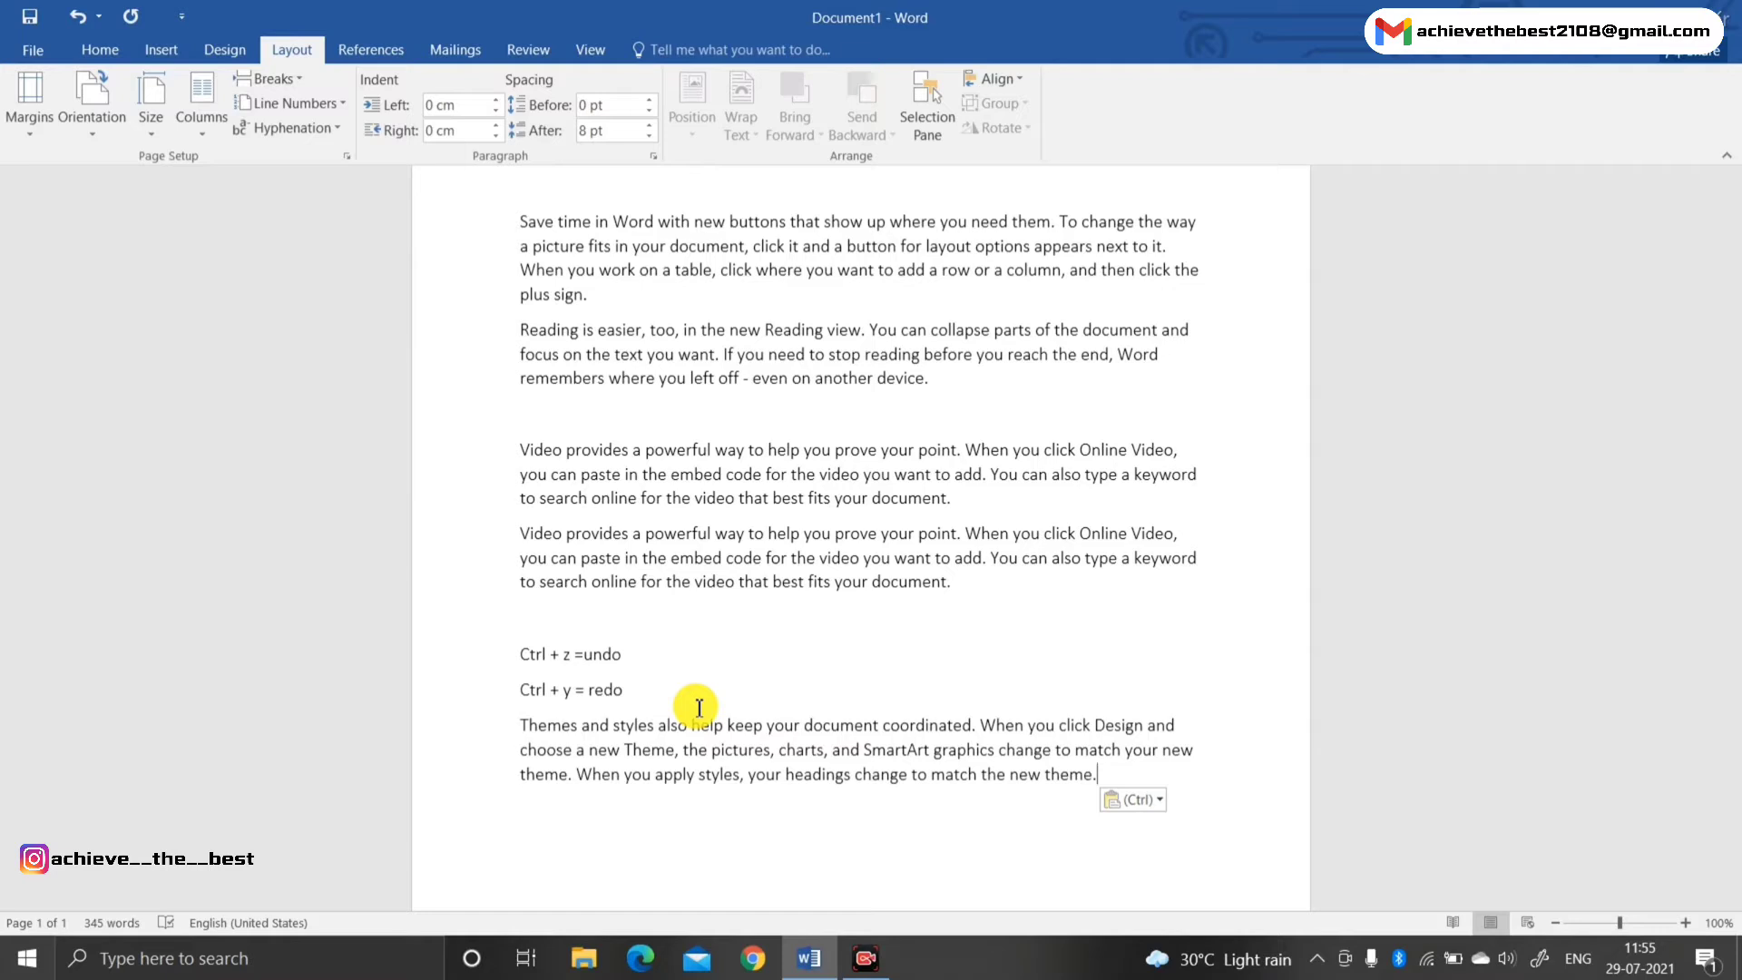
Apply a double underline to the entire pasted "Themes and styles" paragraph and deselect it
triple_click(699, 707)
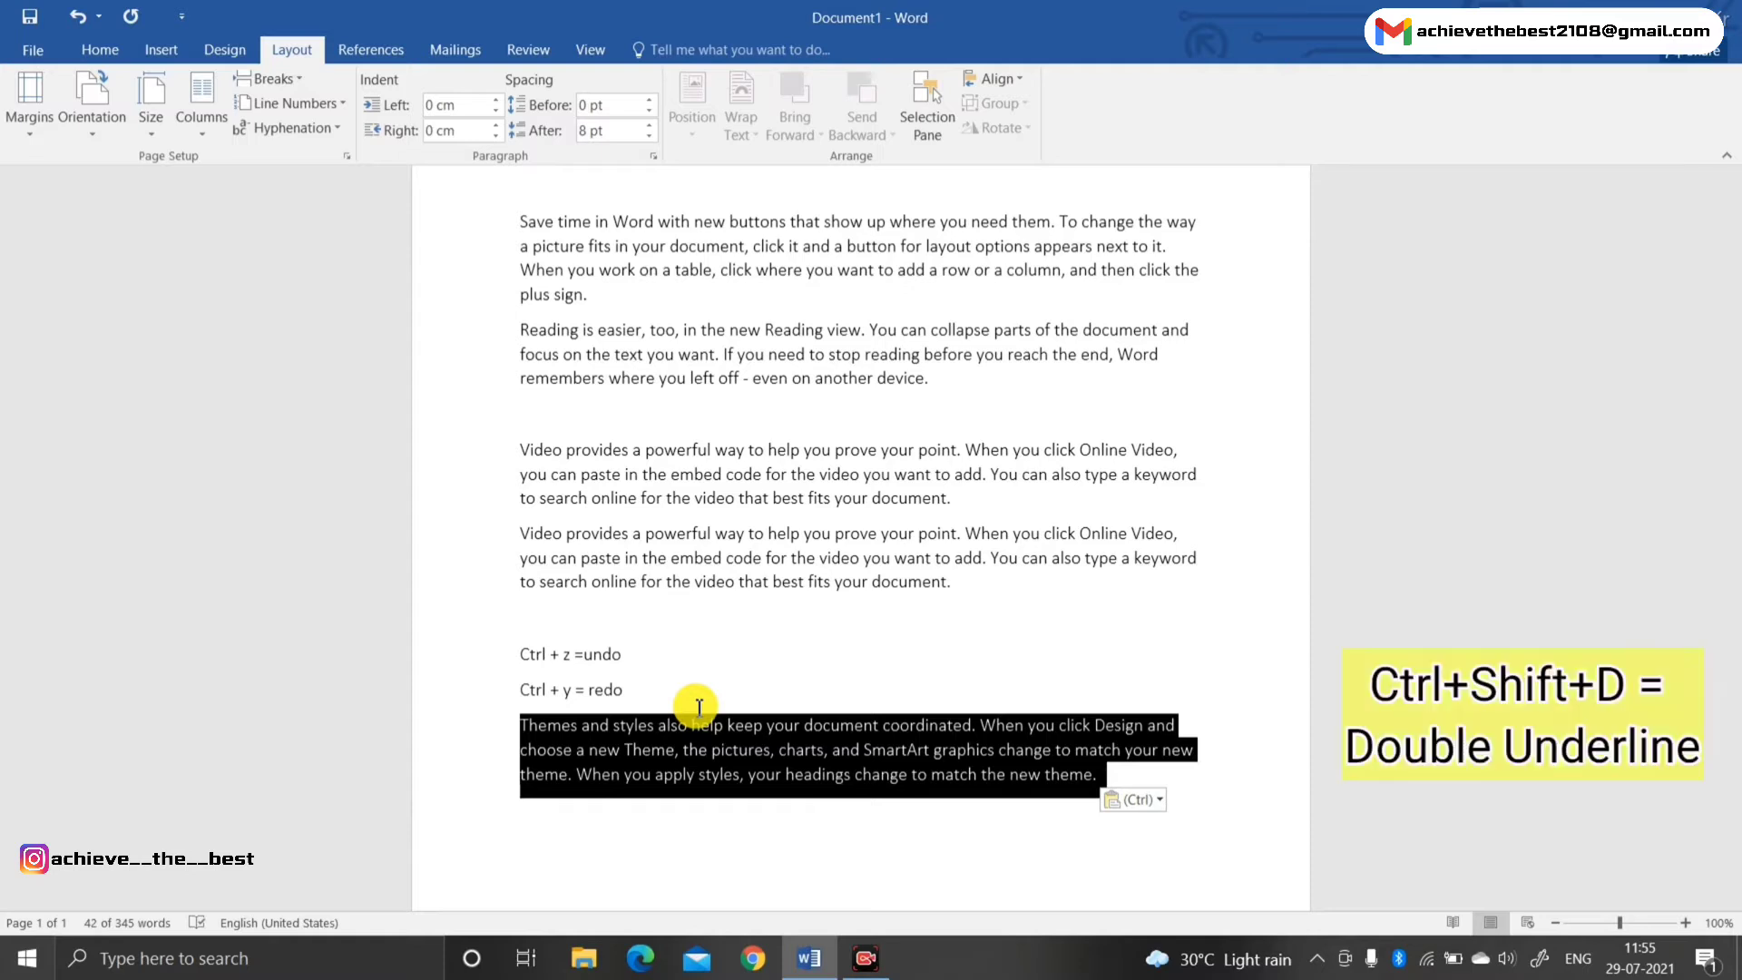
key(ctrl+shift+d)
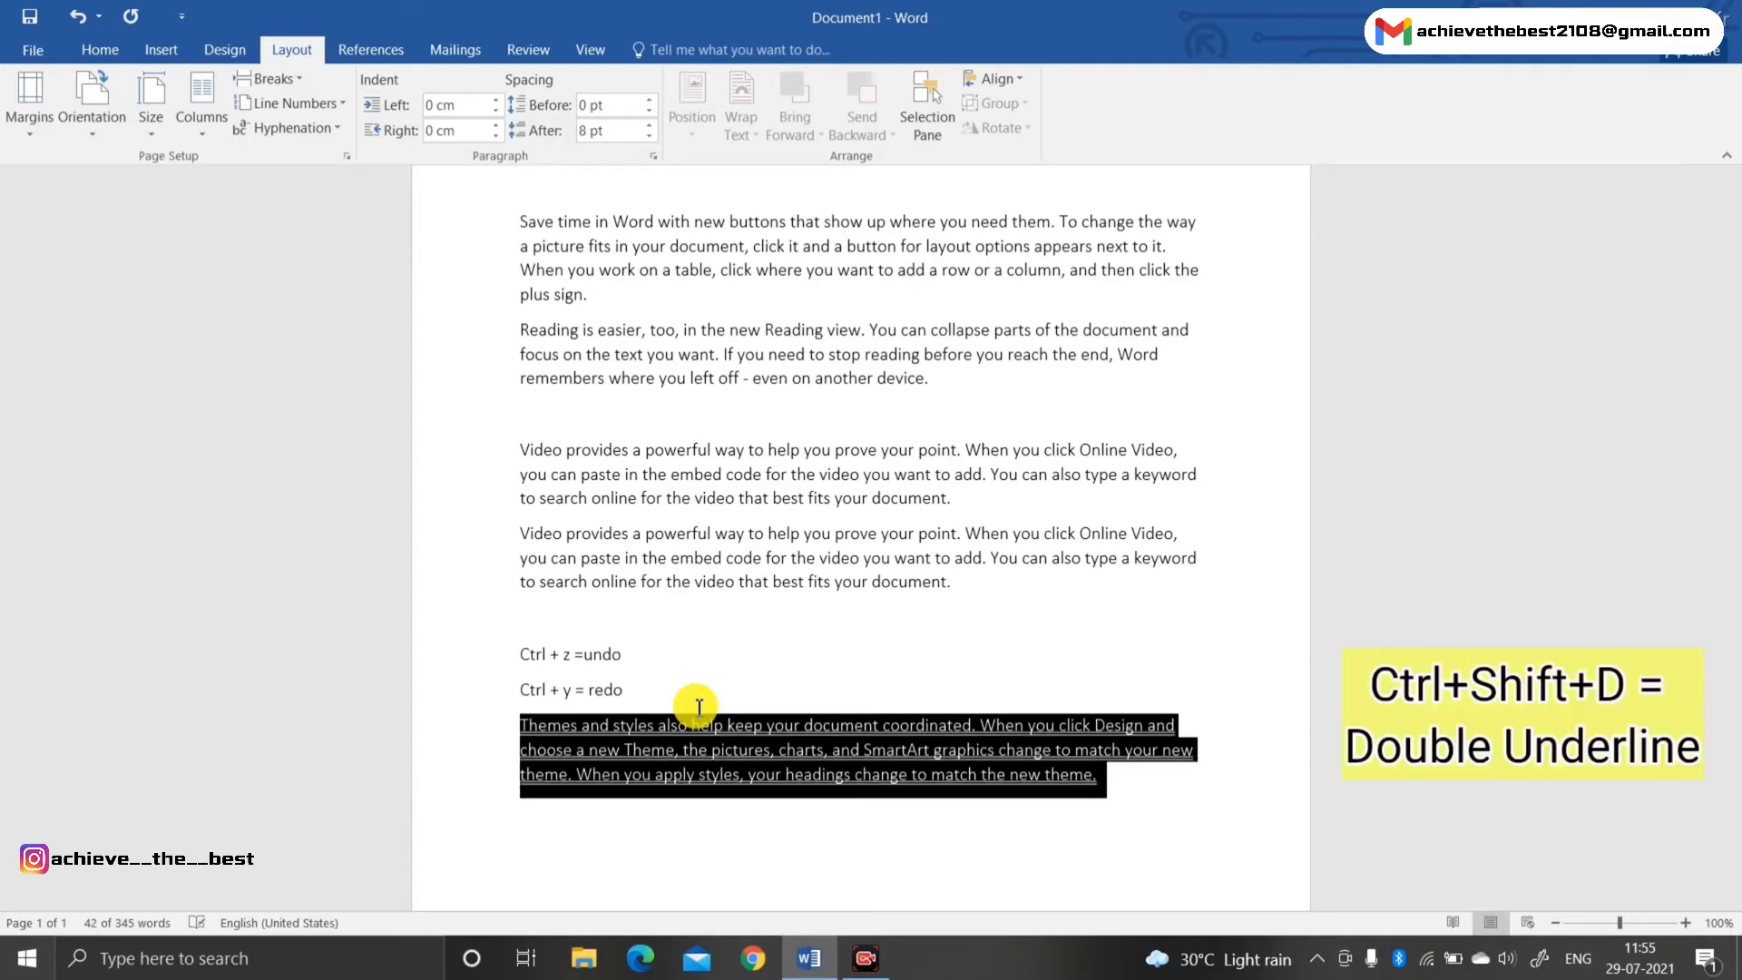
click(786, 660)
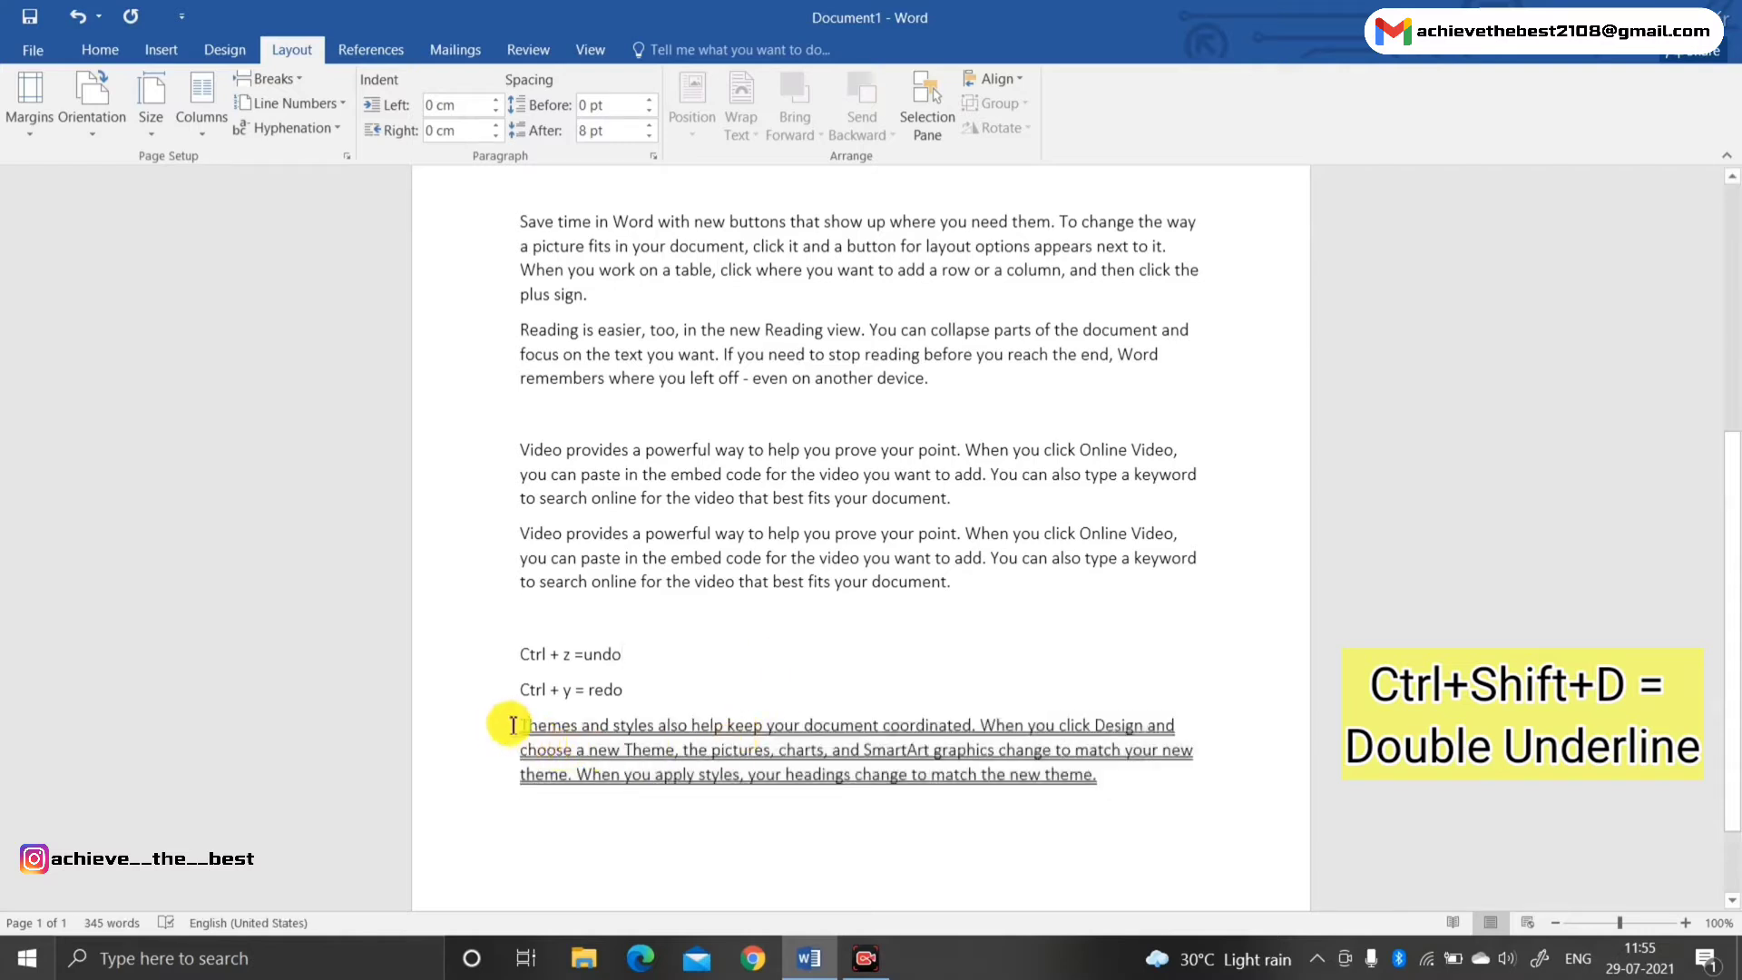
Apply a single underline to the second pasted "Video provides a powerful way" paragraph and deselect it
drag(519, 726, 1099, 767)
click(1046, 694)
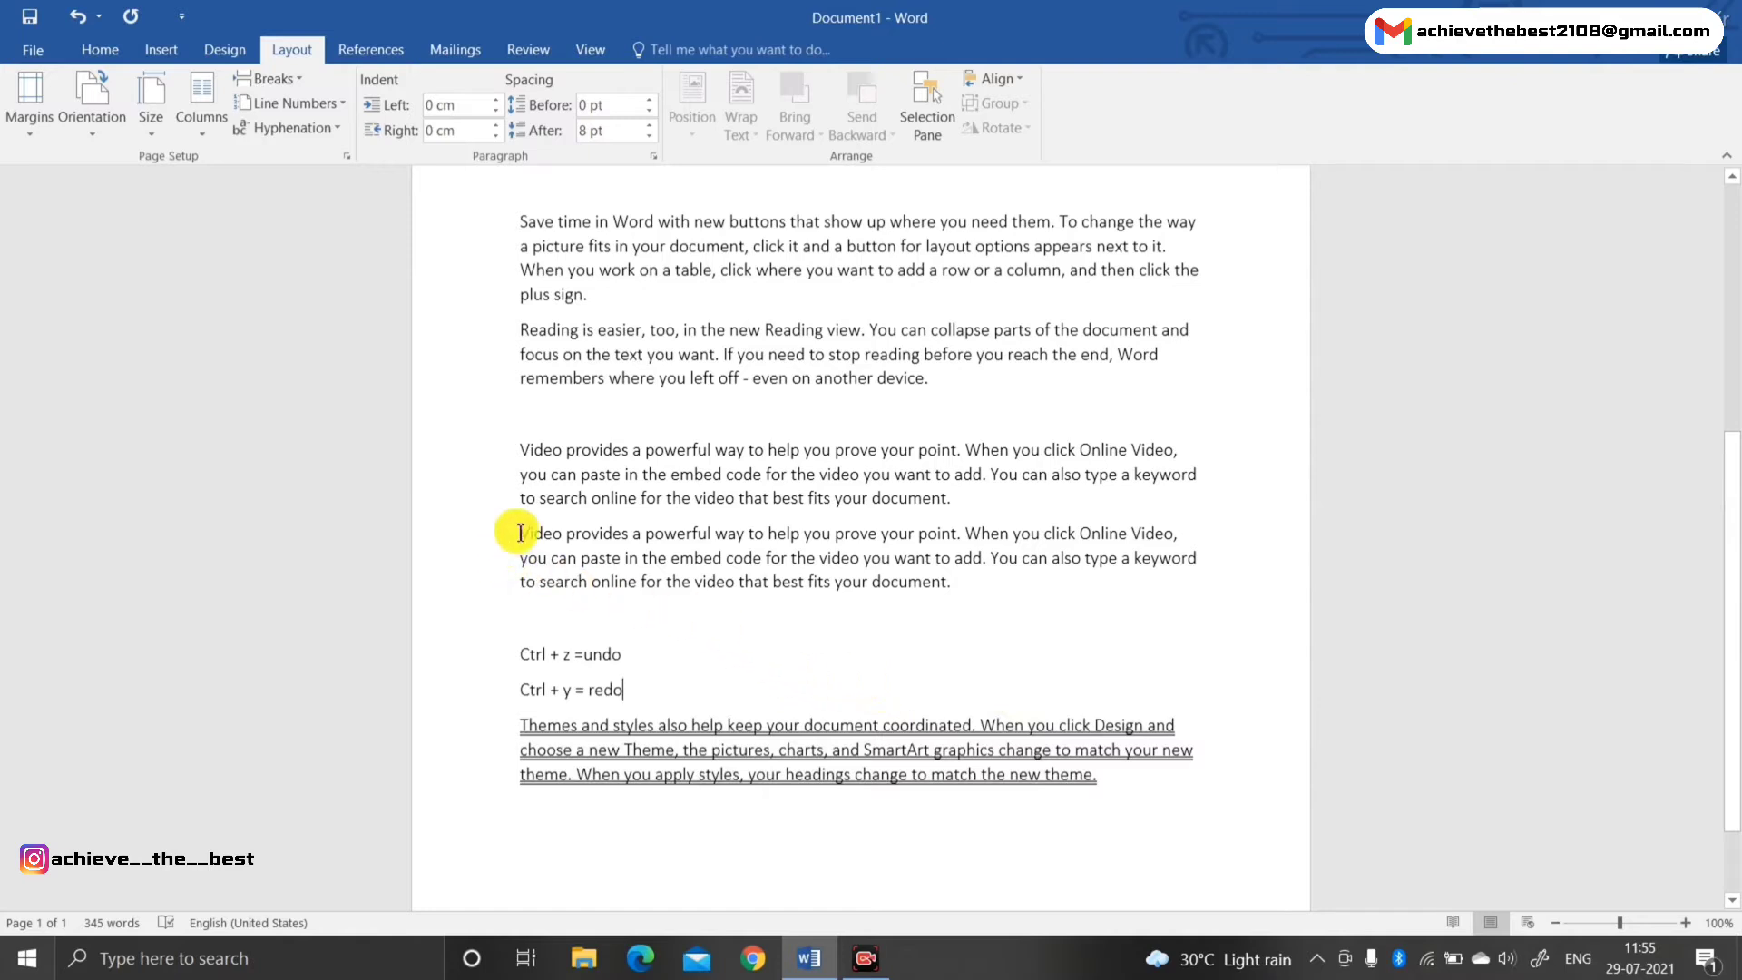
drag(527, 533, 989, 588)
key(ctrl+u)
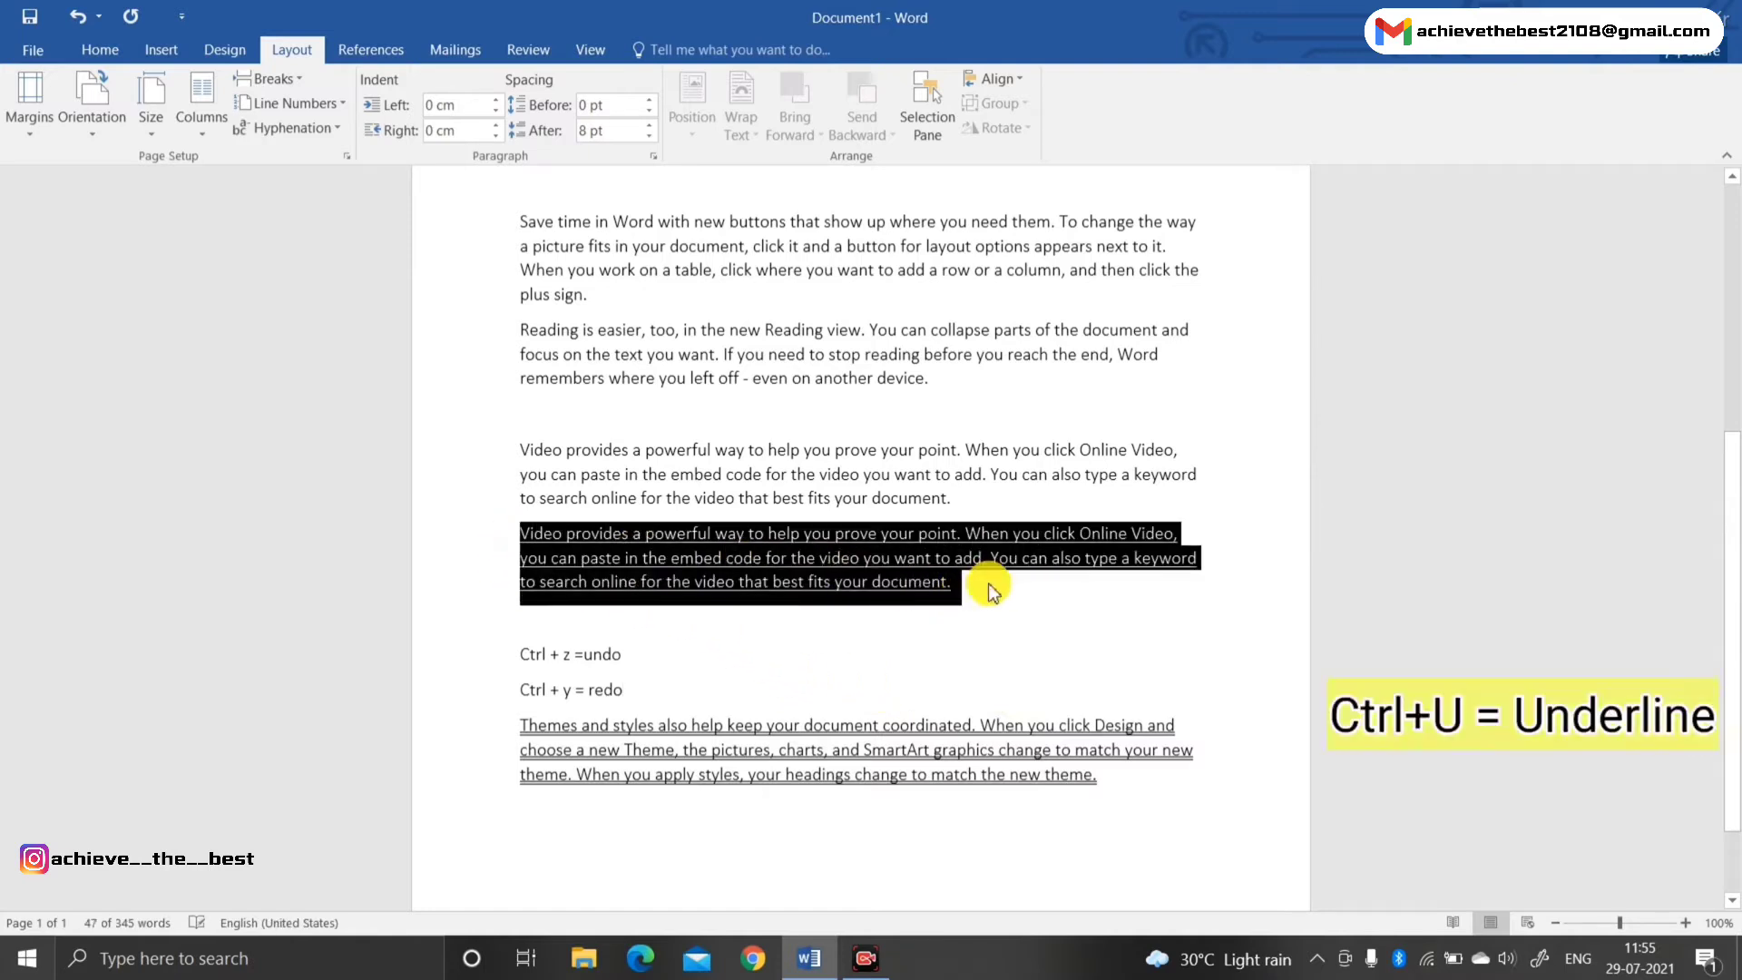
click(988, 588)
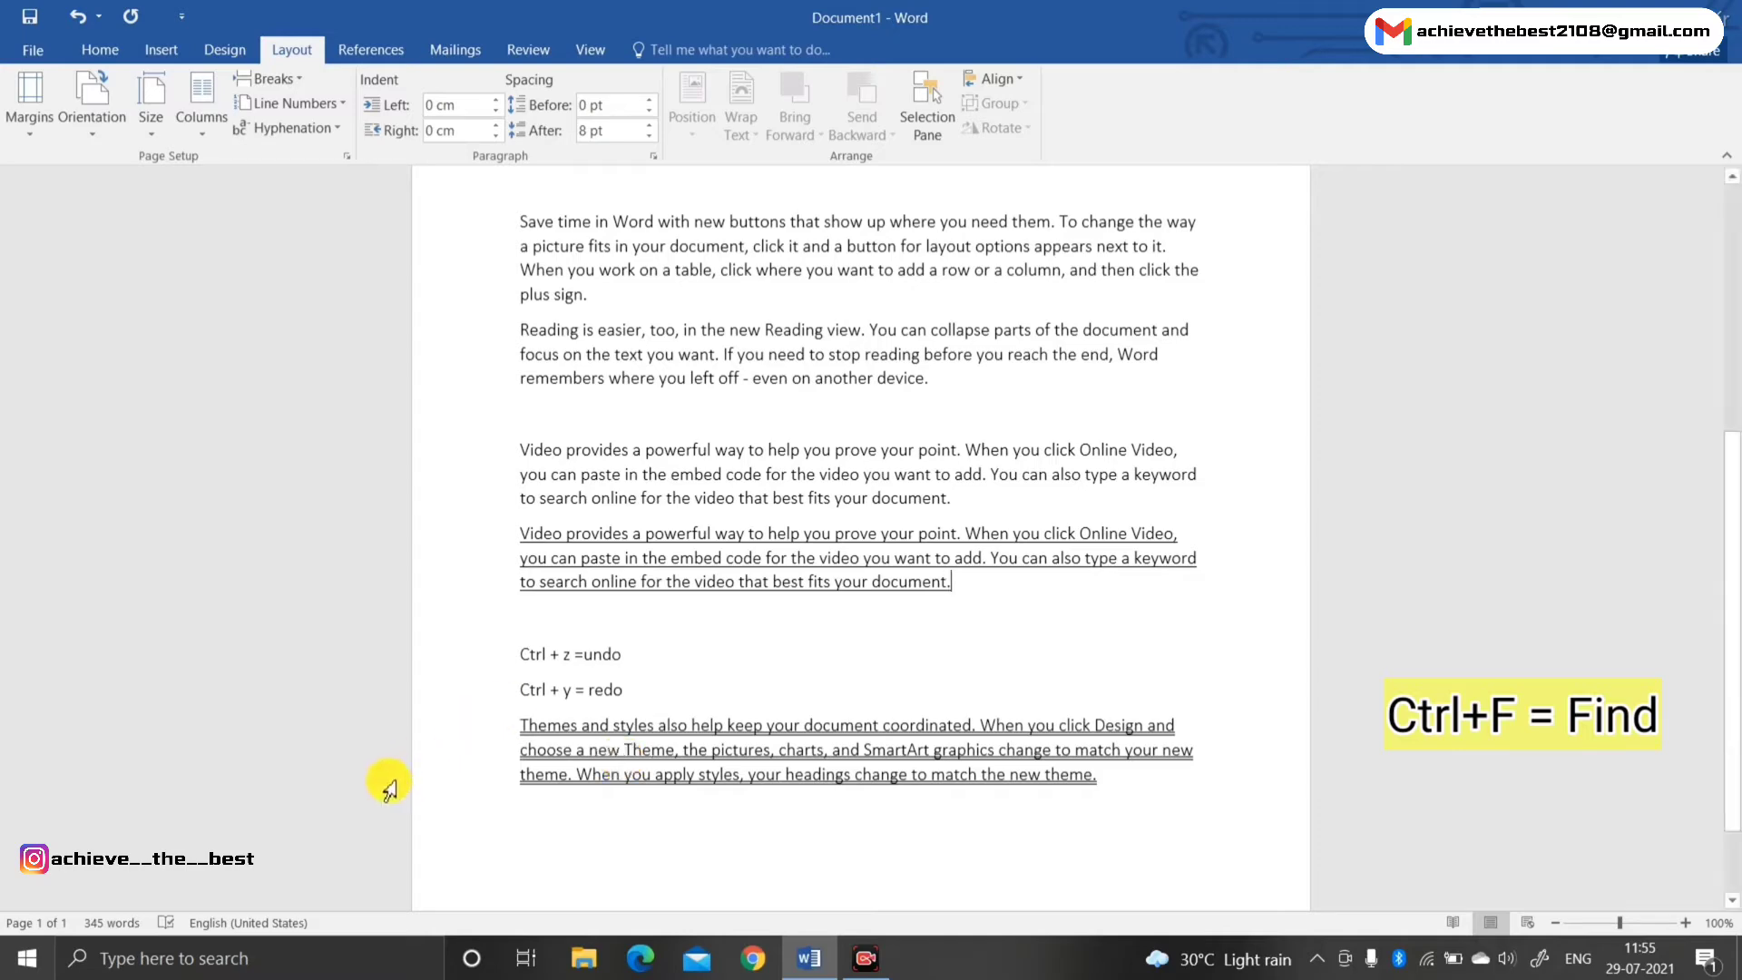
Search the document for "you" and review the highlighted matches from the title down to the last paragraph
scroll(670, 552, up, 5)
scroll(667, 531, down, 6)
scroll(667, 529, up, 6)
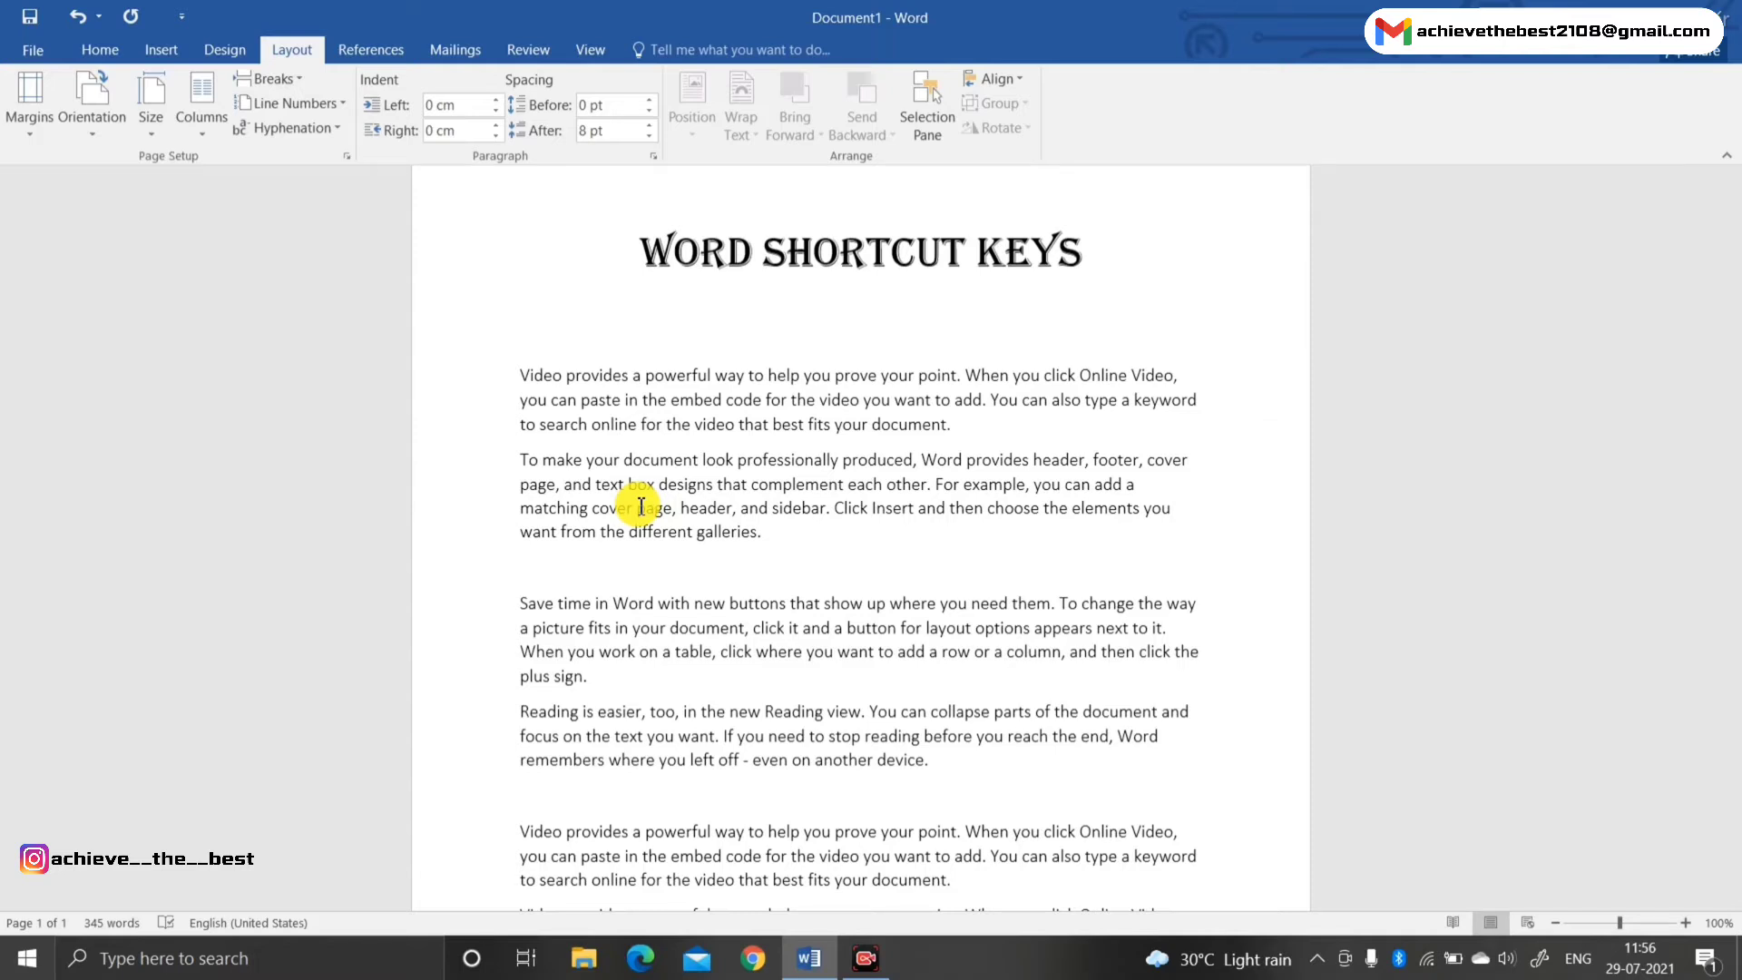
key(ctrl+f)
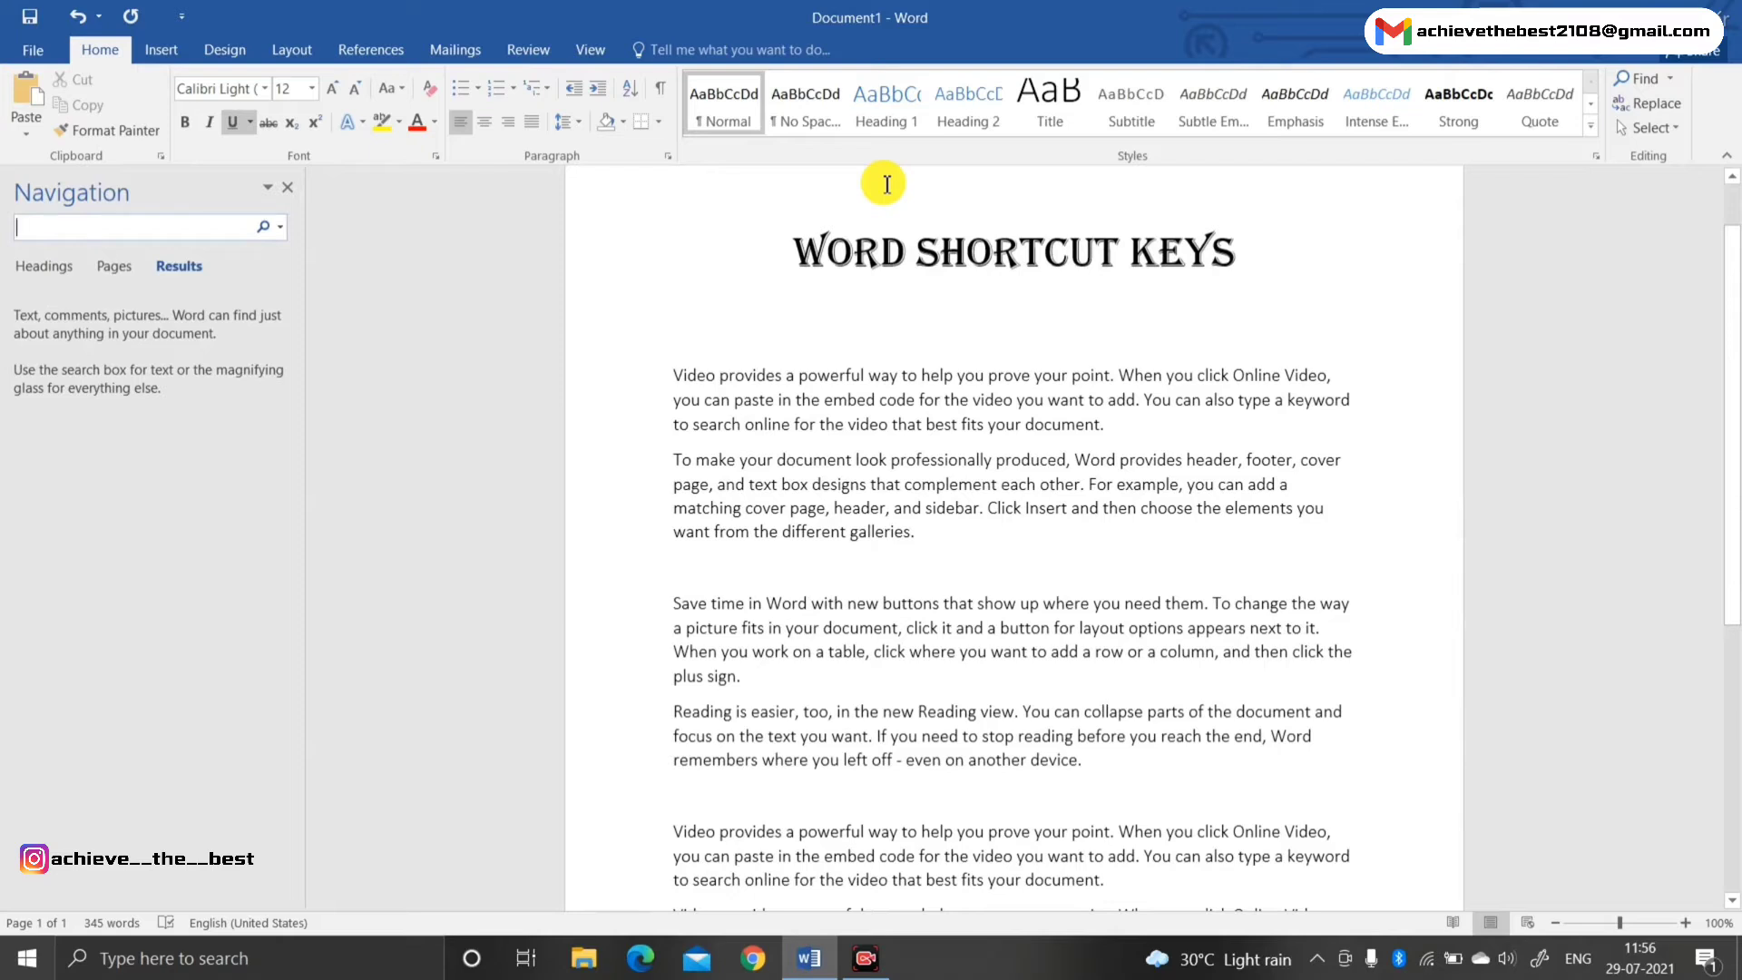
text(you)
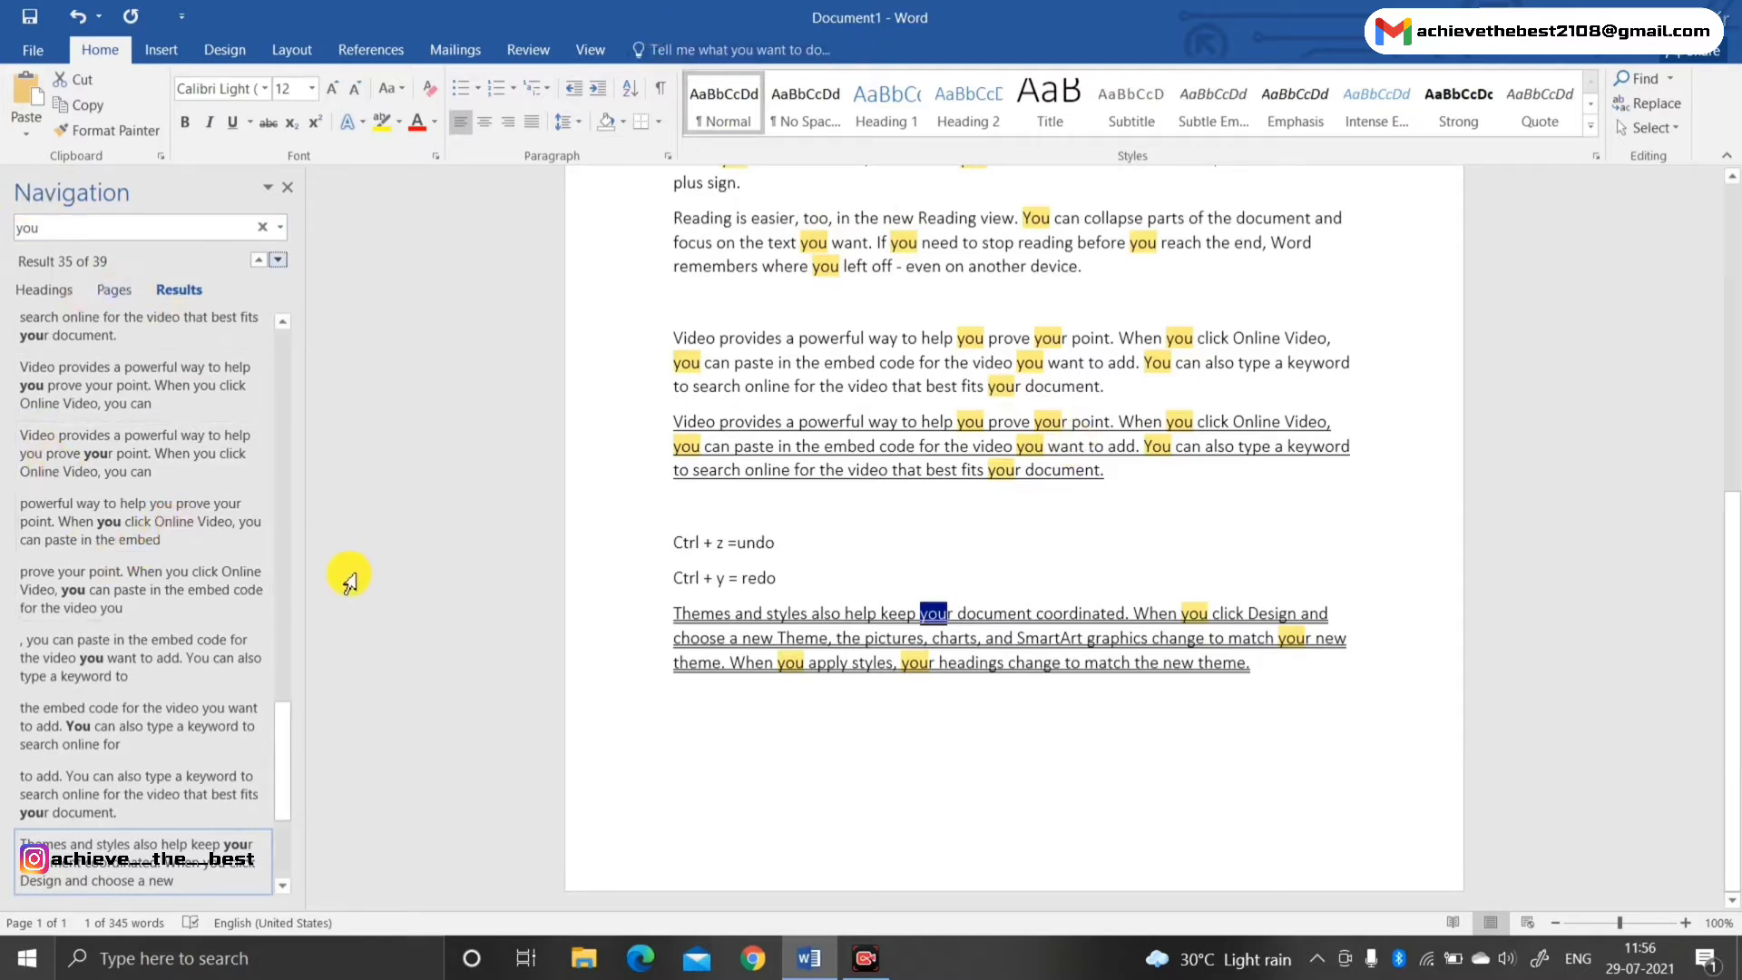
scroll(349, 581, up, 2)
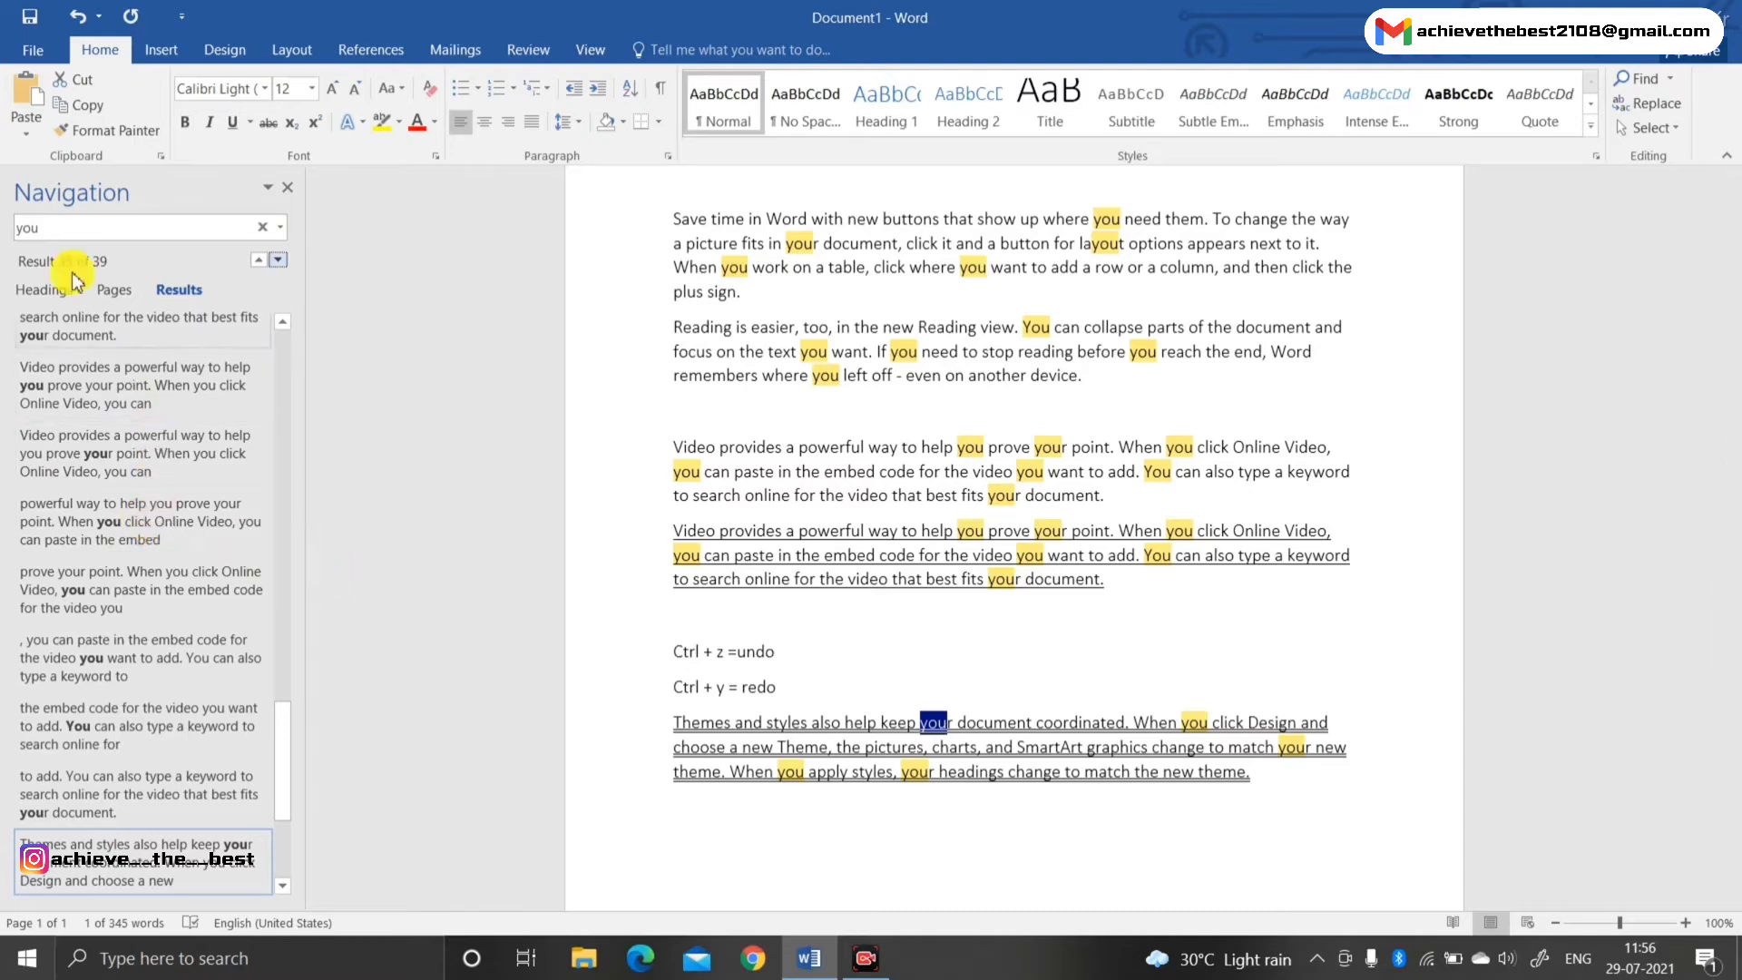
scroll(717, 545, up, 6)
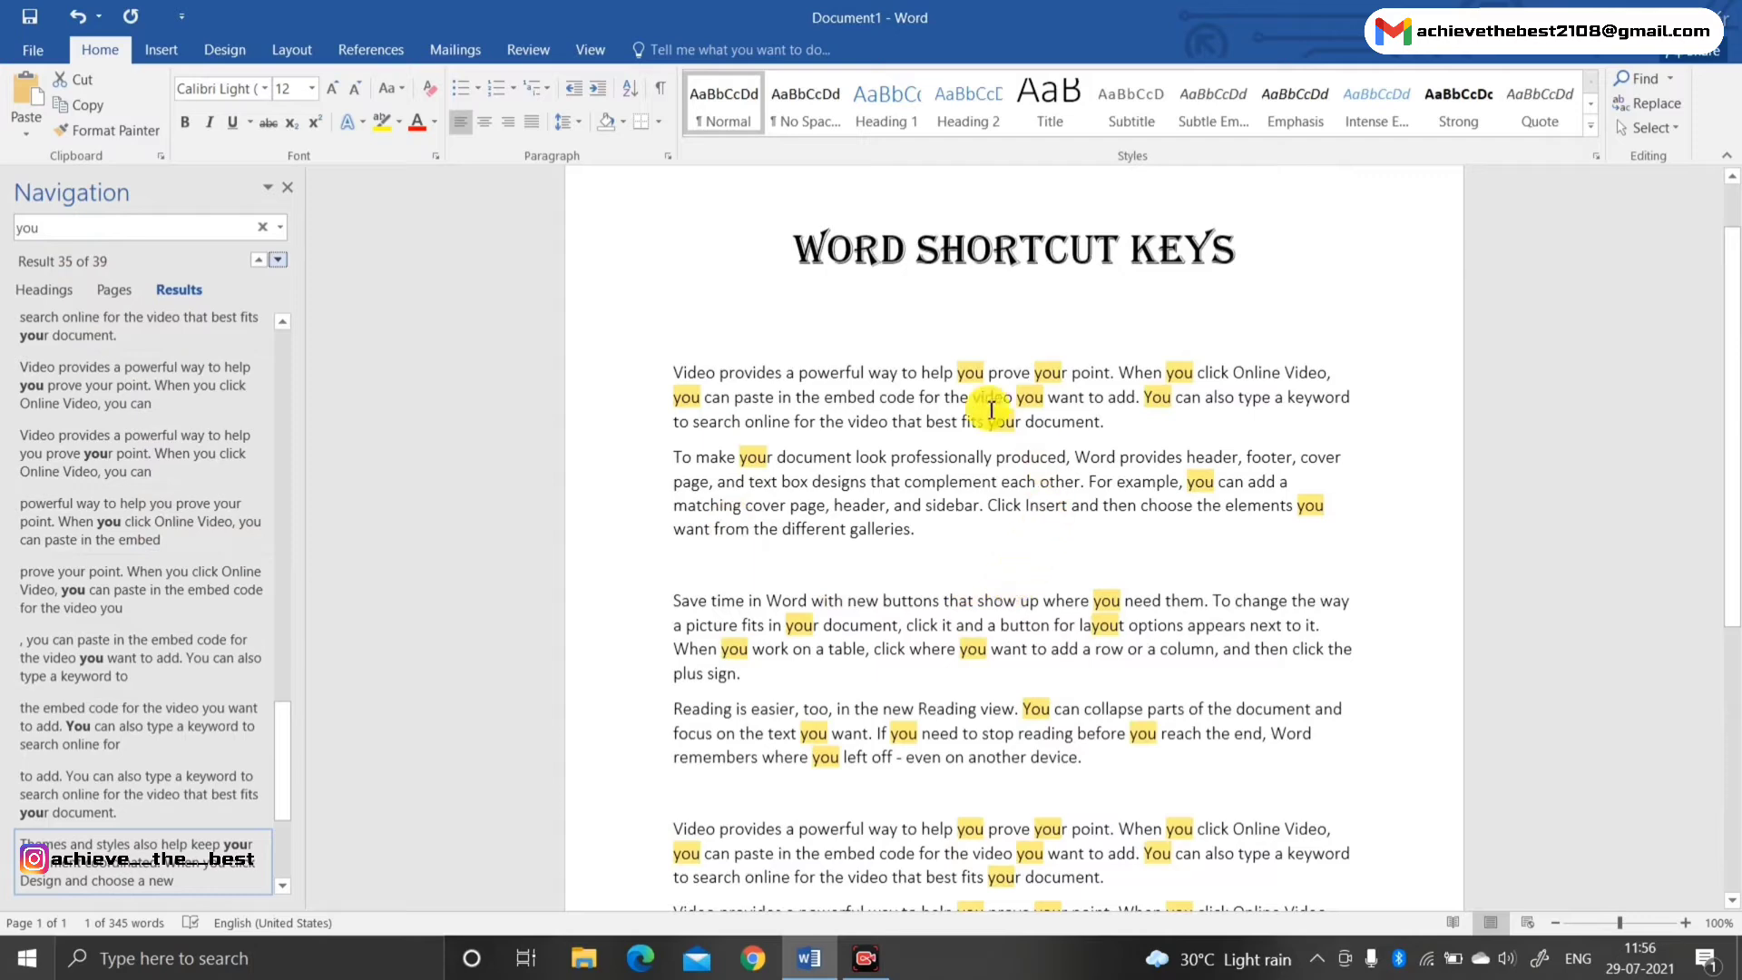
scroll(961, 448, down, 2)
scroll(963, 451, down, 4)
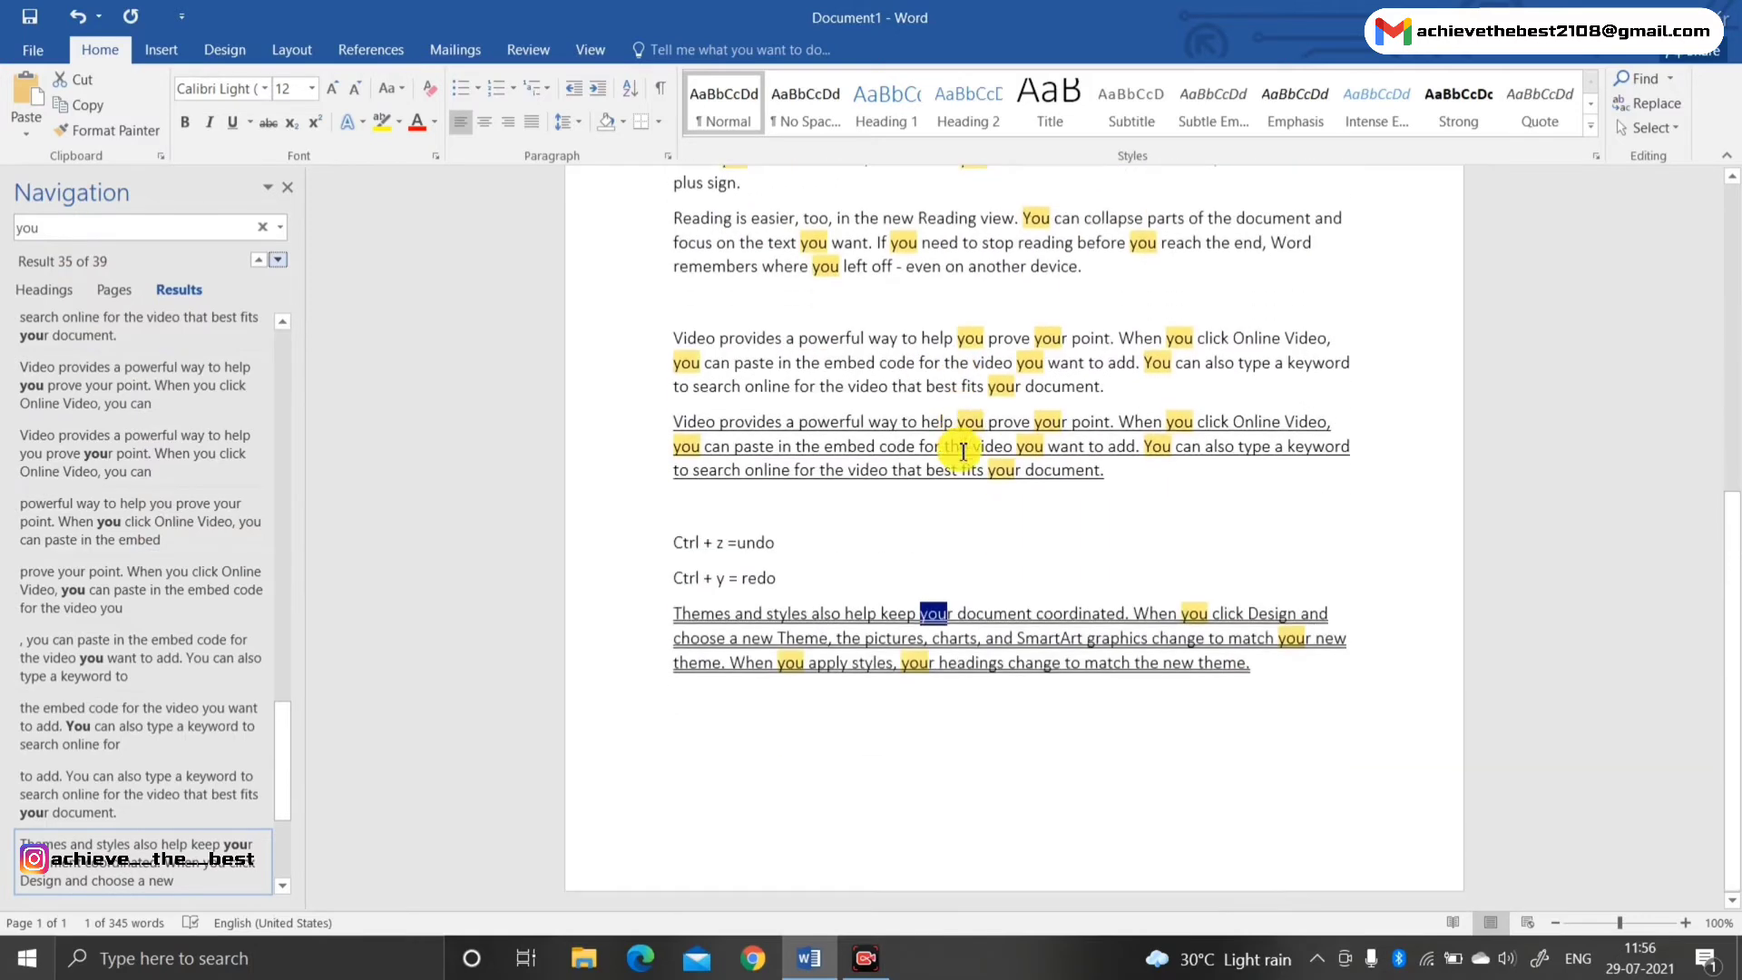
scroll(965, 446, up, 5)
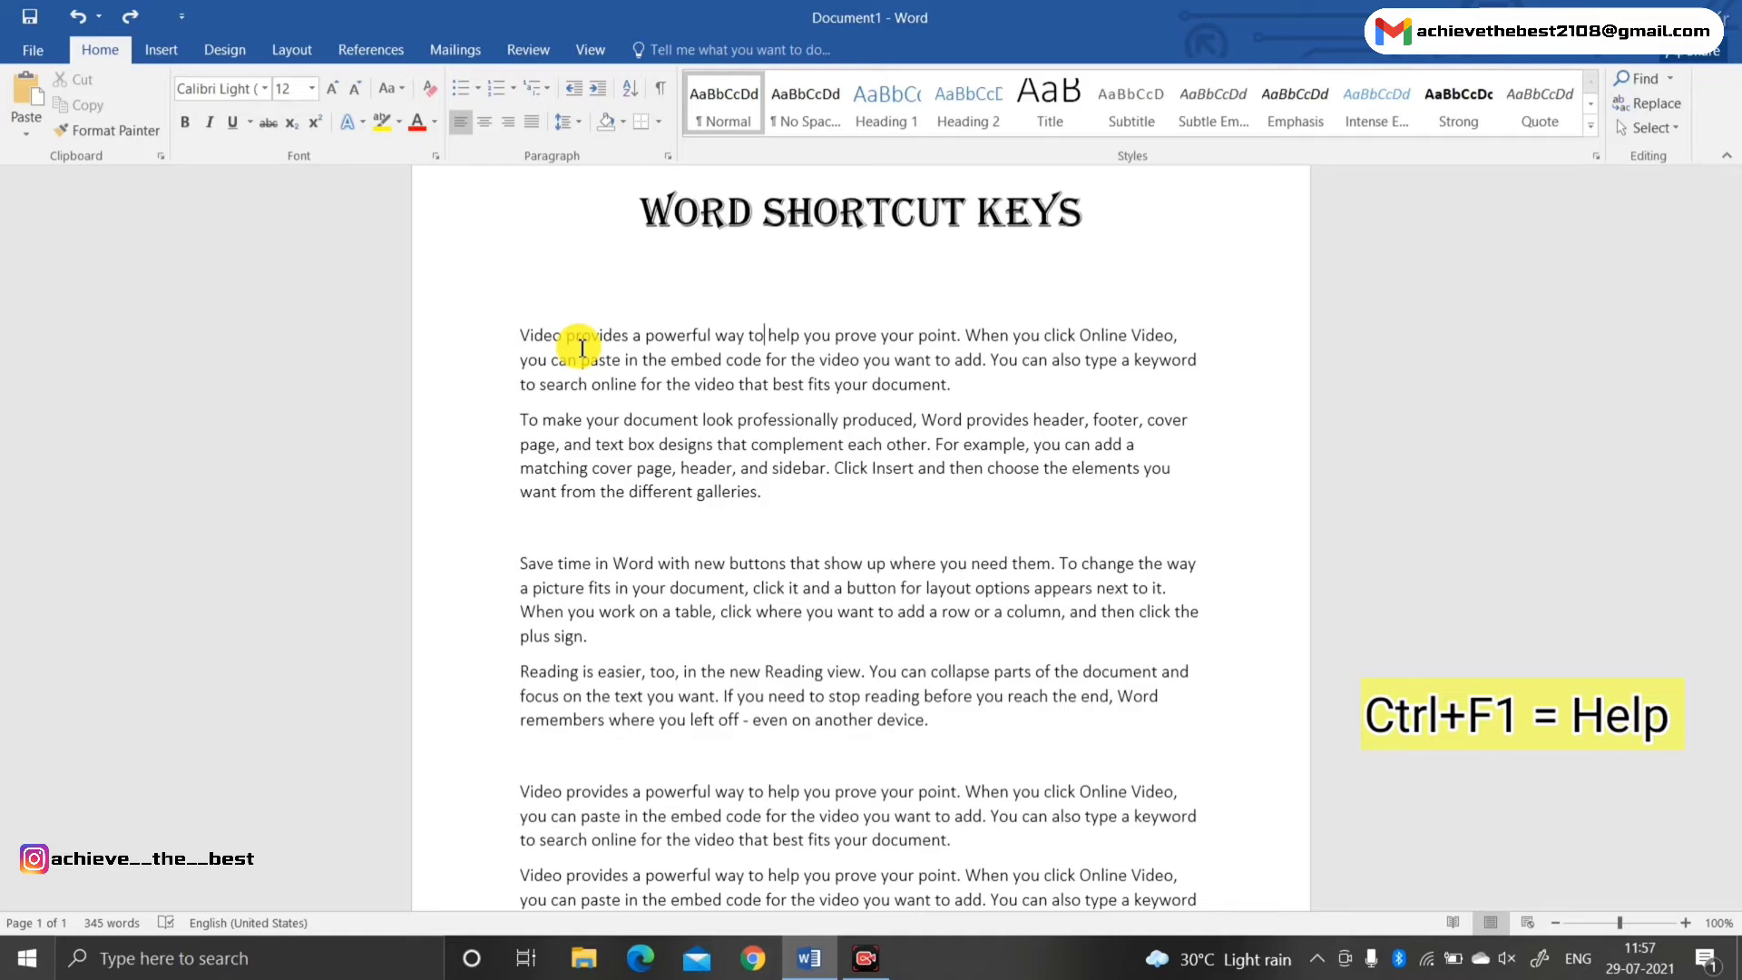
Open the Help window to view its top help topics and close it again
key(F1)
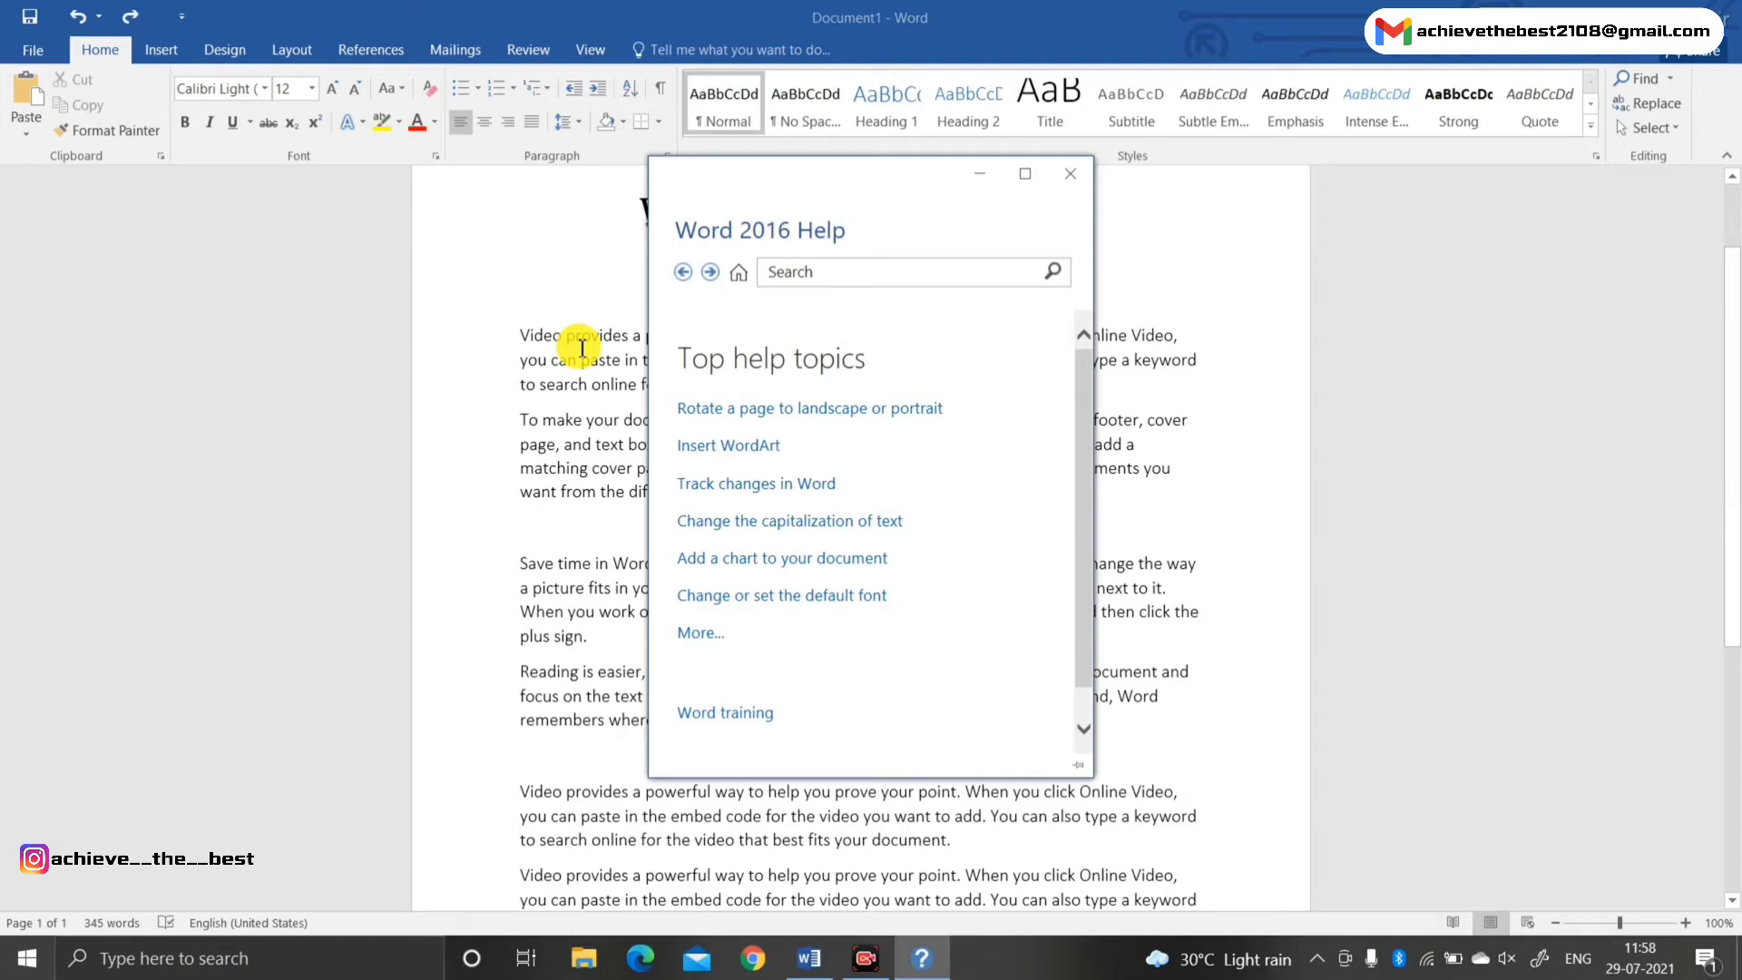
click(1064, 177)
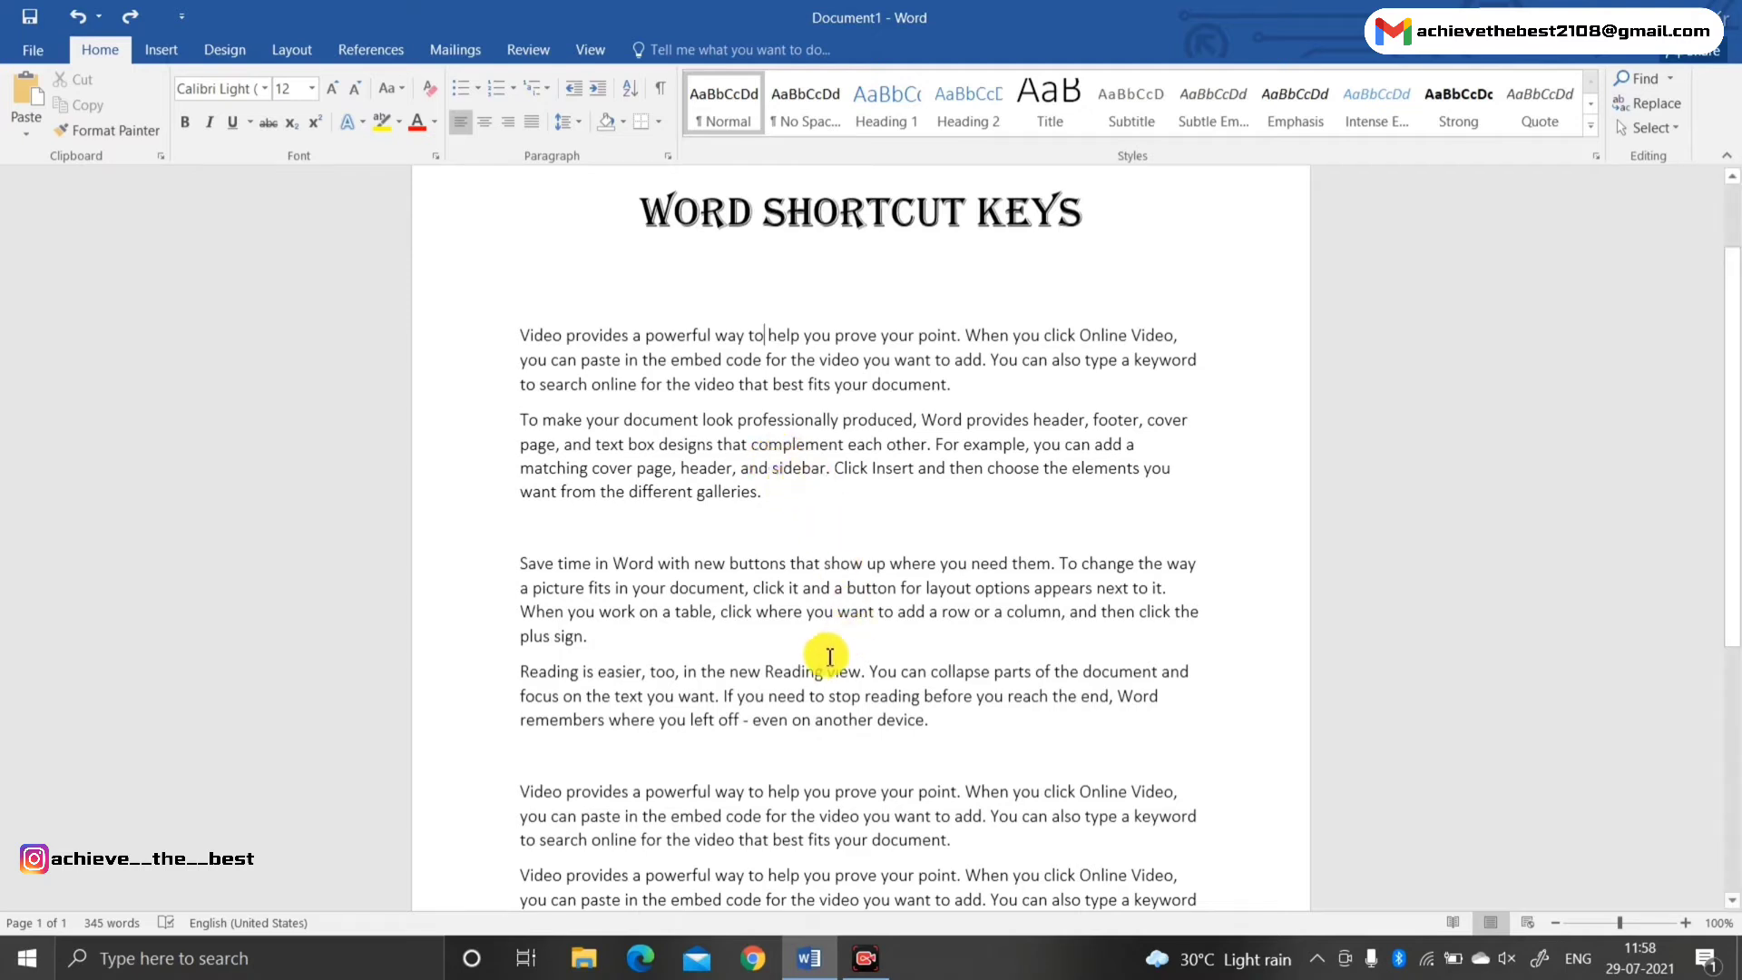
Add the word "Google" on the blank line above "Ctrl + z =undo"
scroll(616, 721, down, 3)
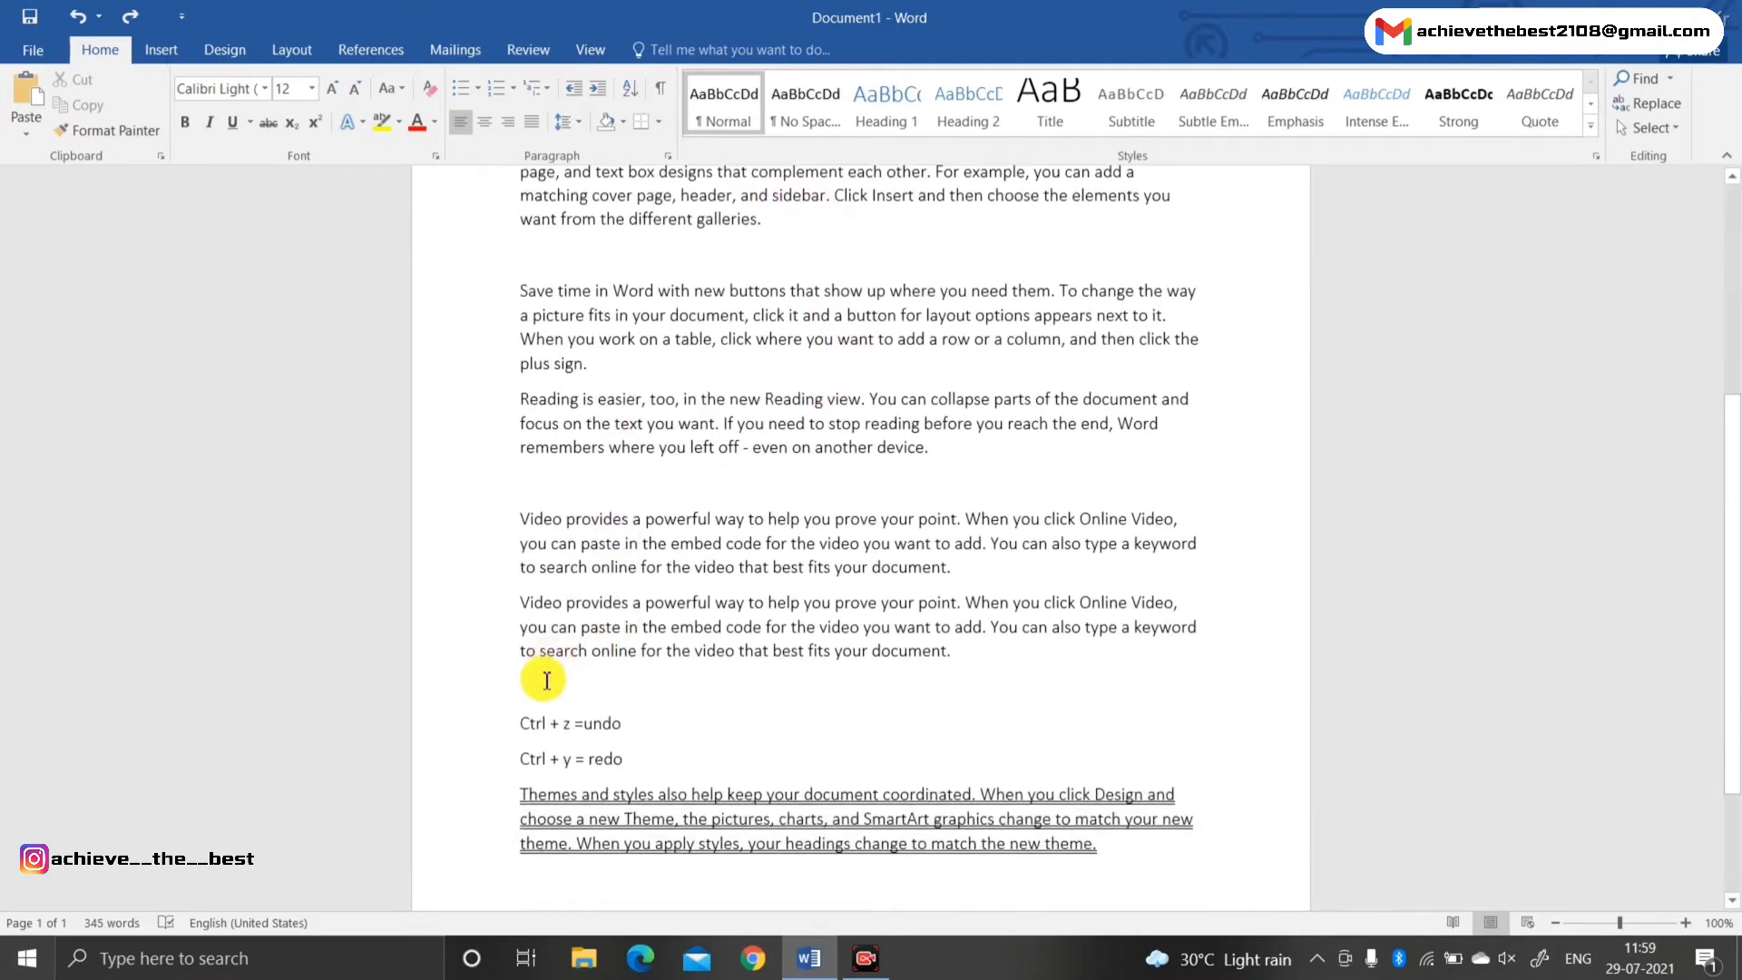
click(548, 681)
text(Go)
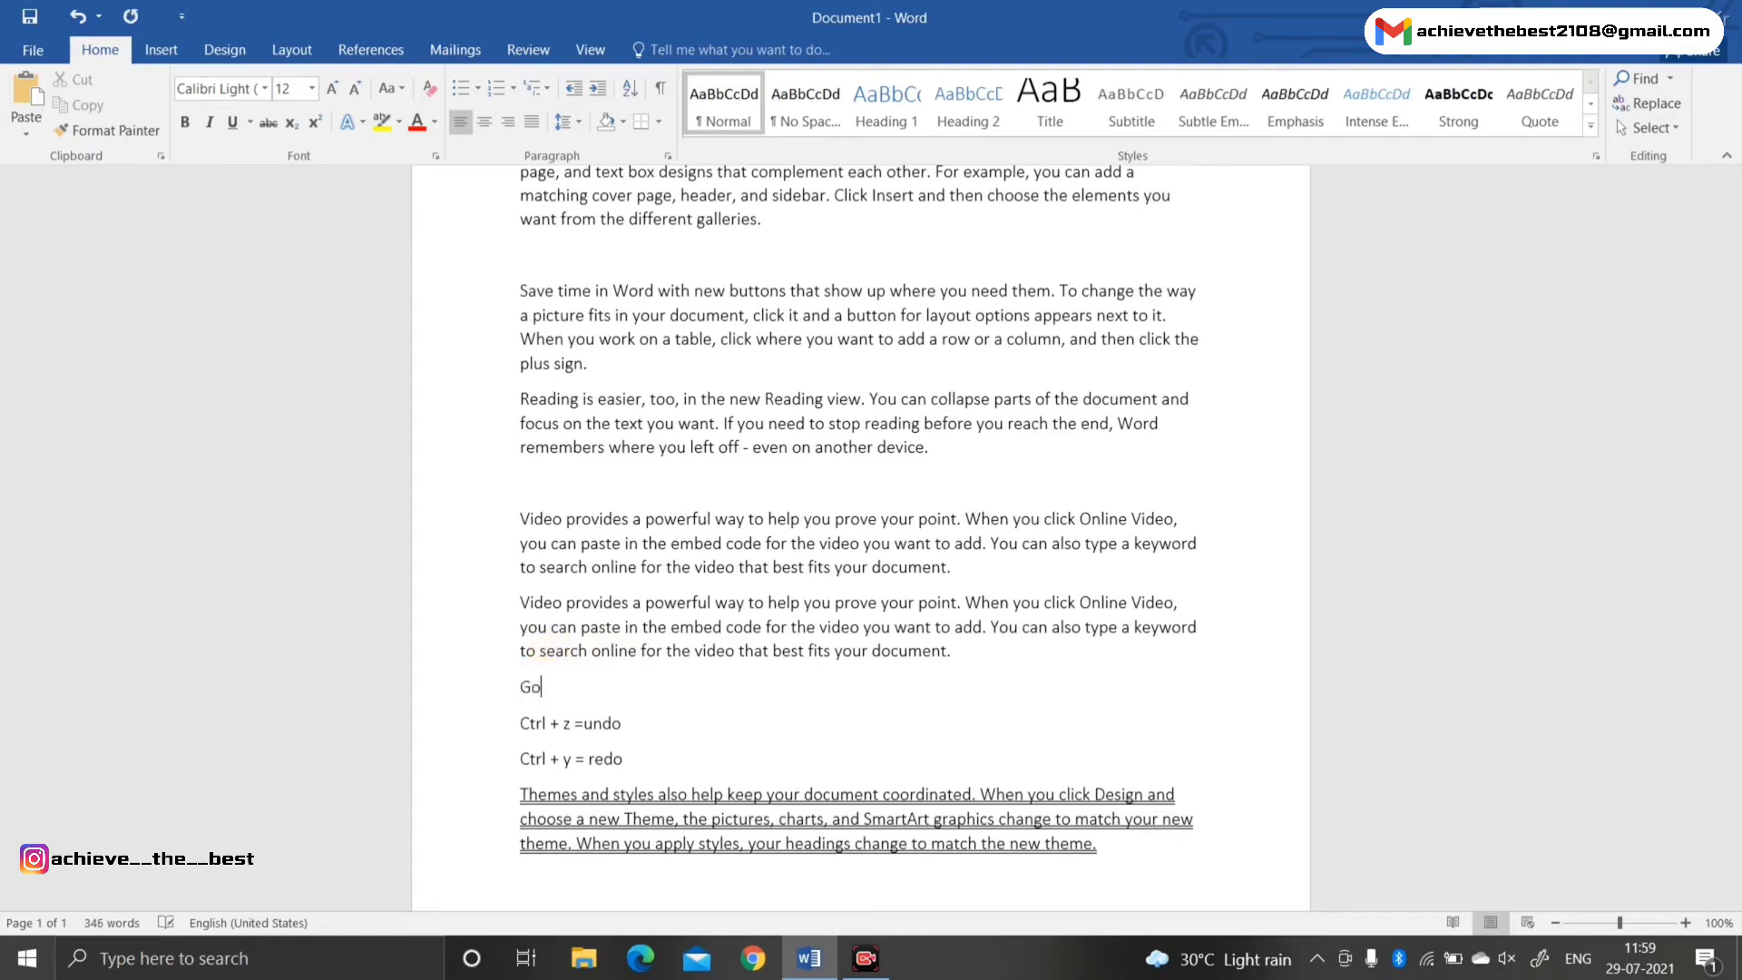
text(ogle)
View the hyperlink options for the word "Google", then close them without adding a link and deselect the word
double_click(545, 687)
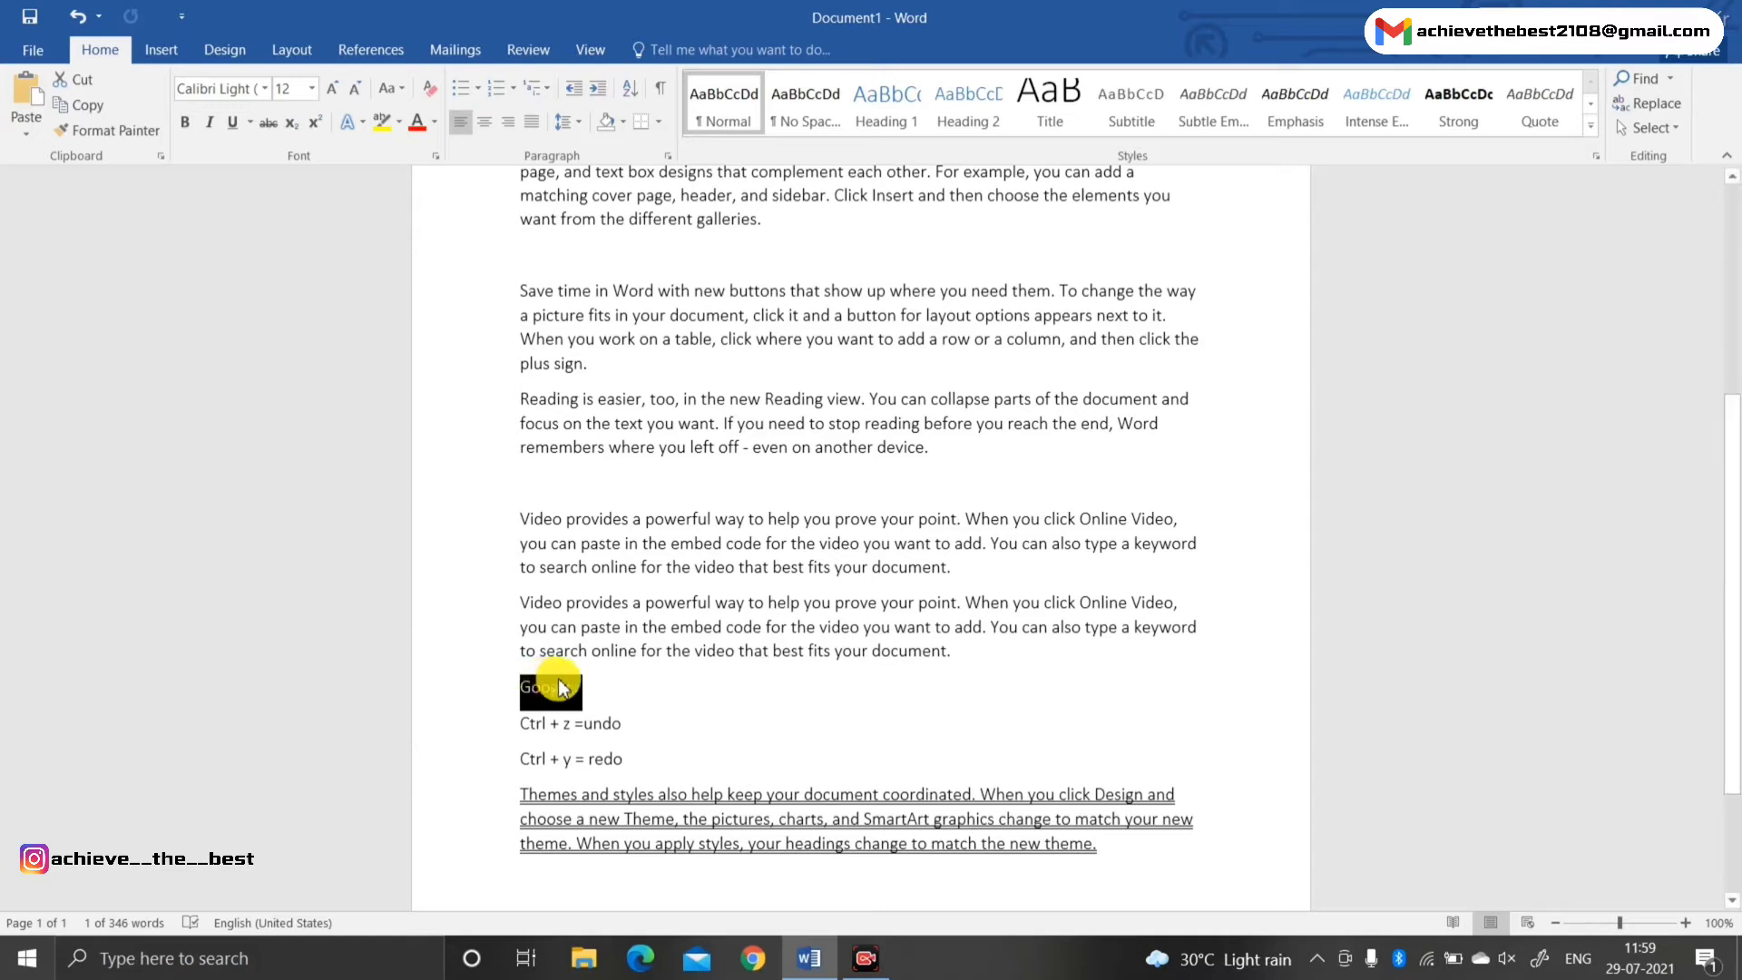
key(ctrl+k)
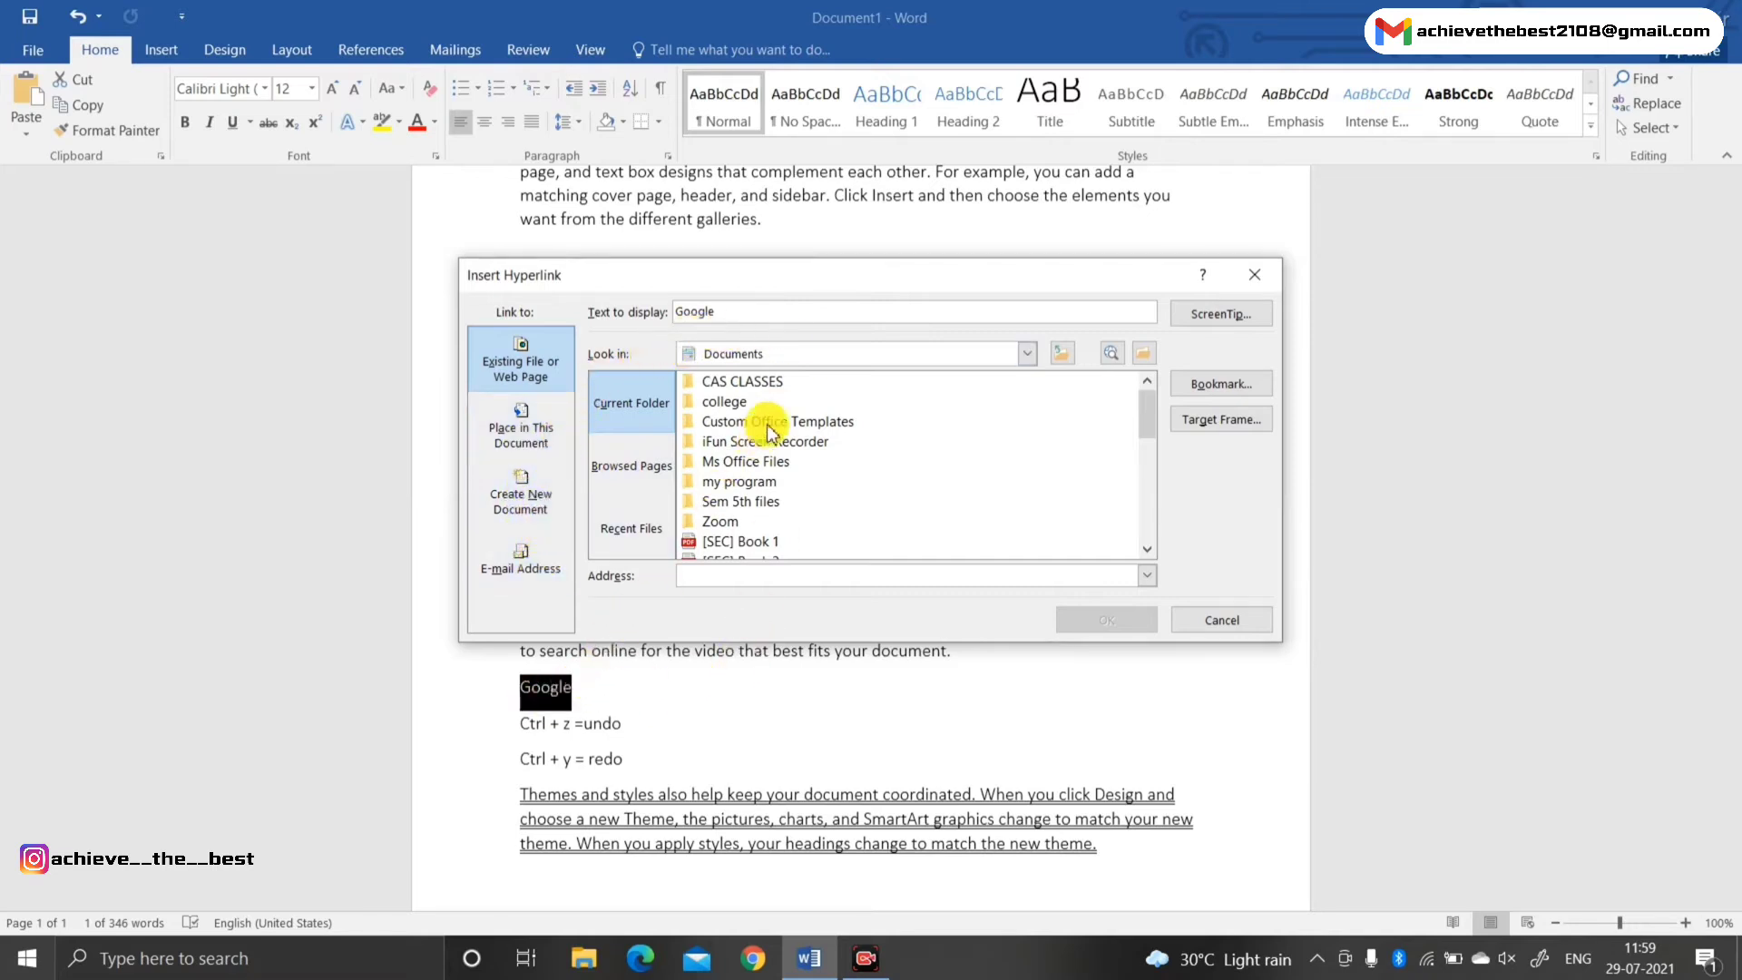
click(1255, 274)
scroll(964, 661, down, 3)
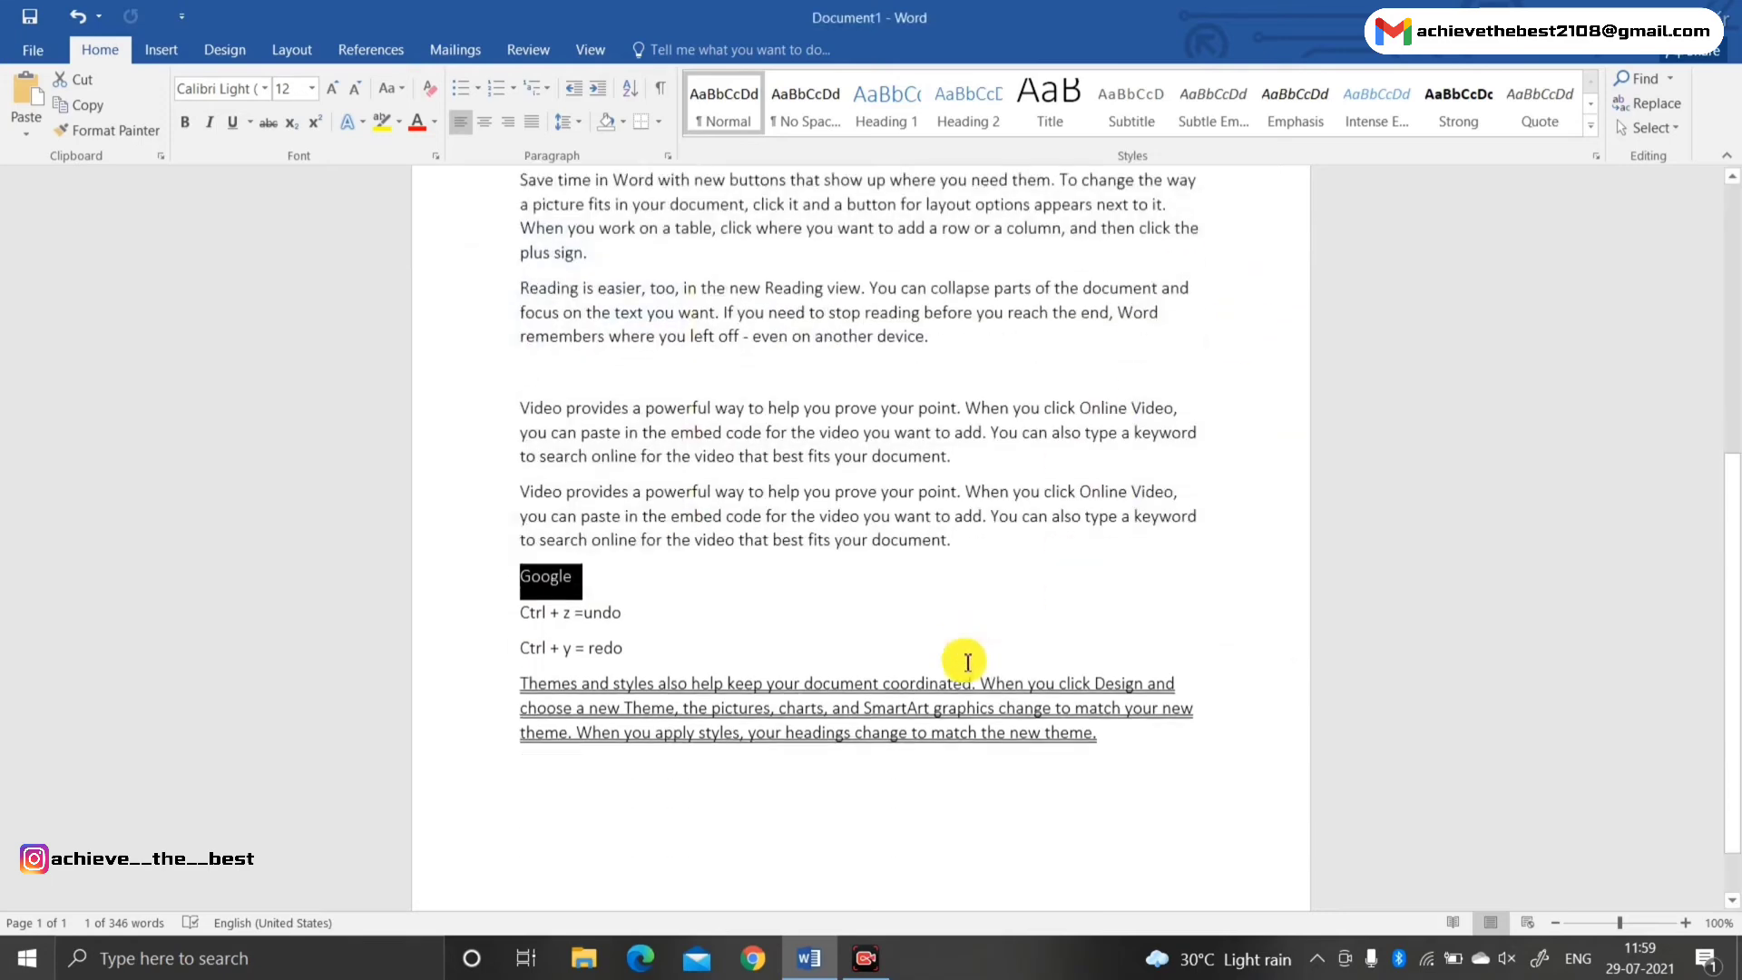
click(927, 594)
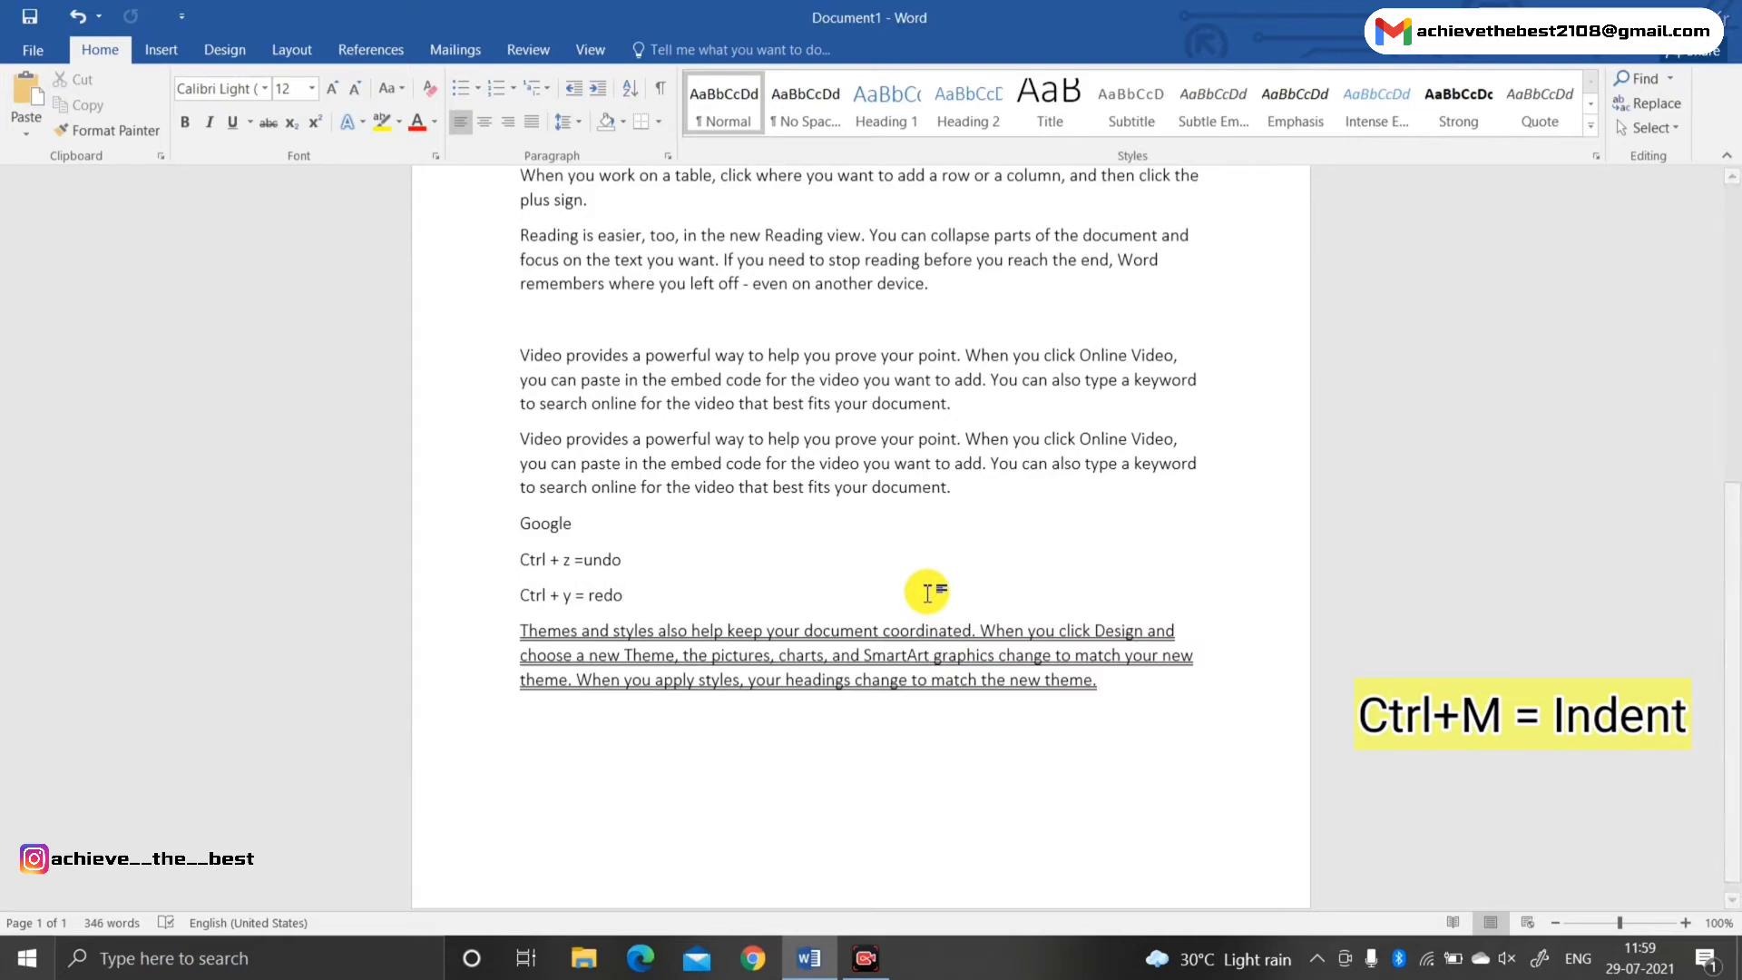
Indent the second pasted "Video provides" paragraph, directly above "Google", by one level and deselect it
drag(519, 444, 964, 487)
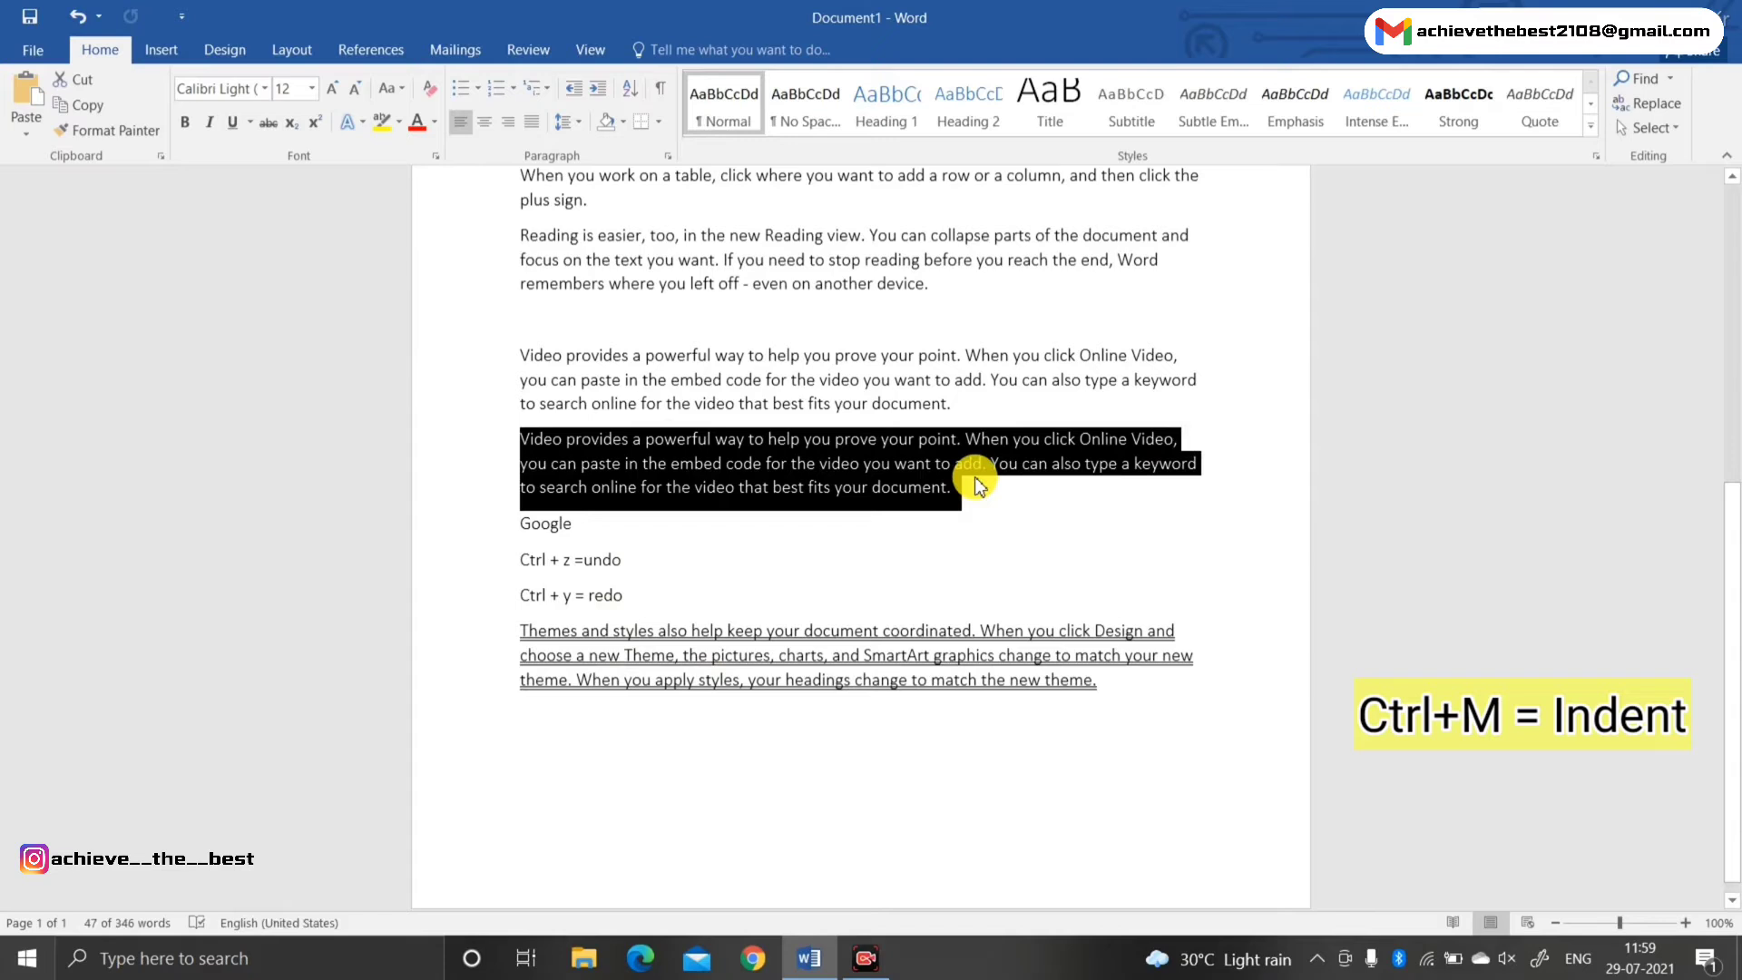
key(ctrl+m)
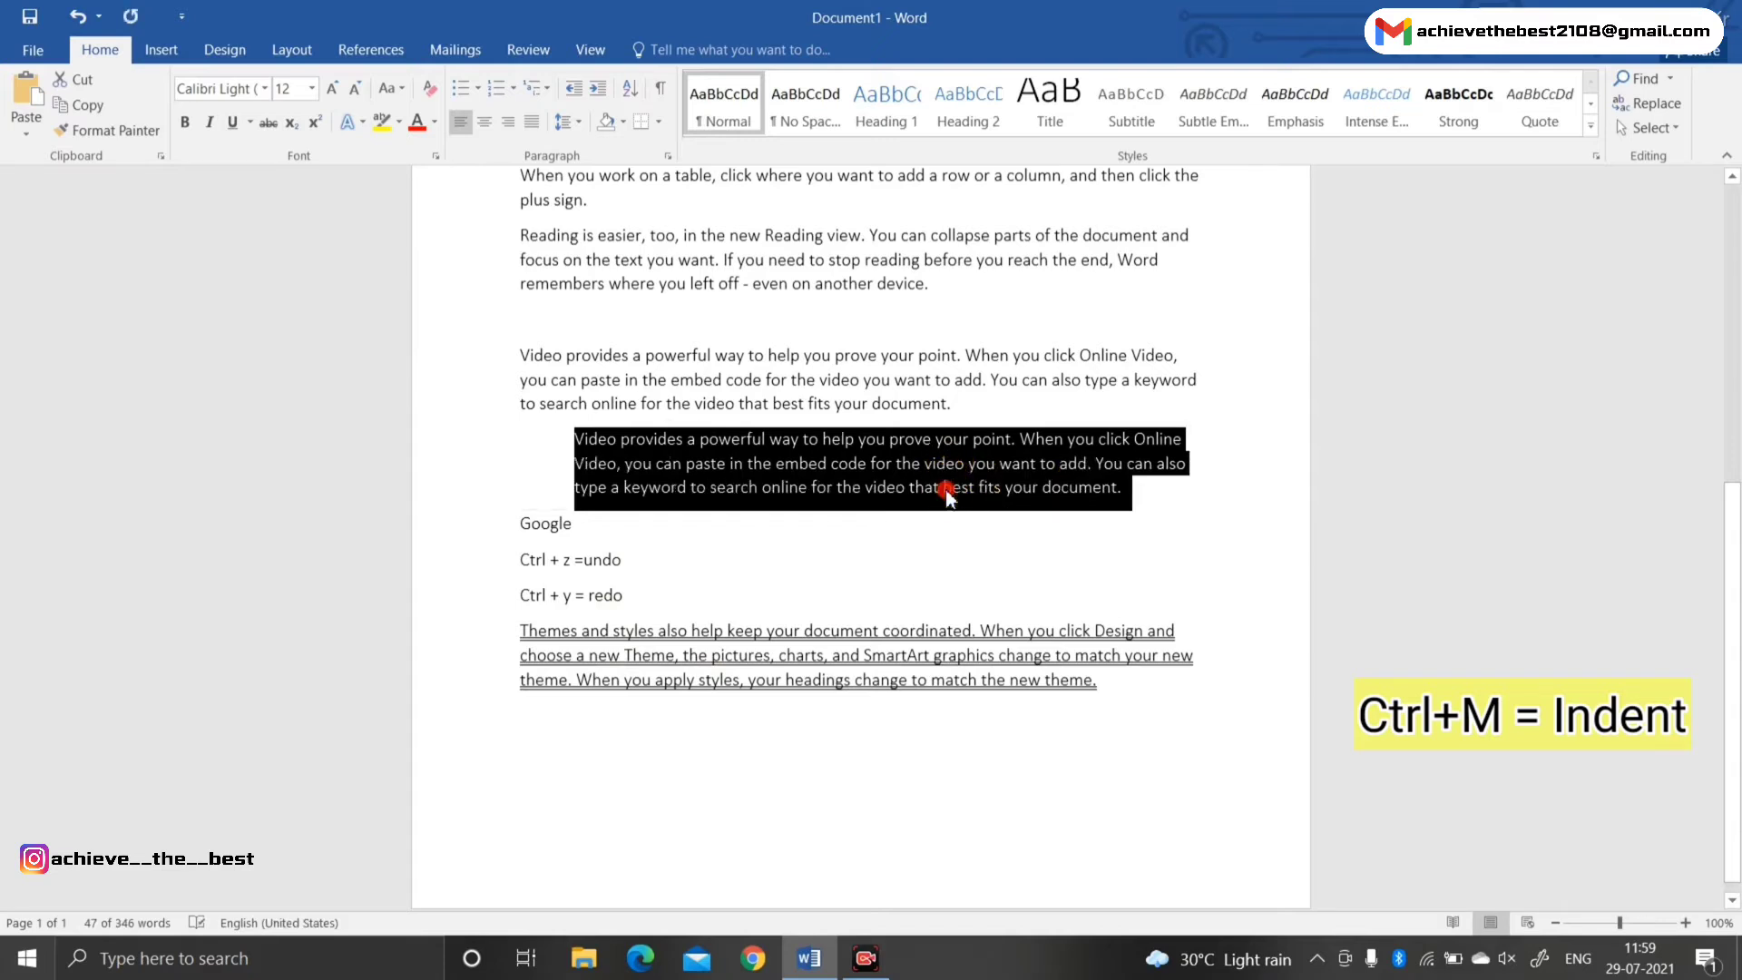
click(945, 488)
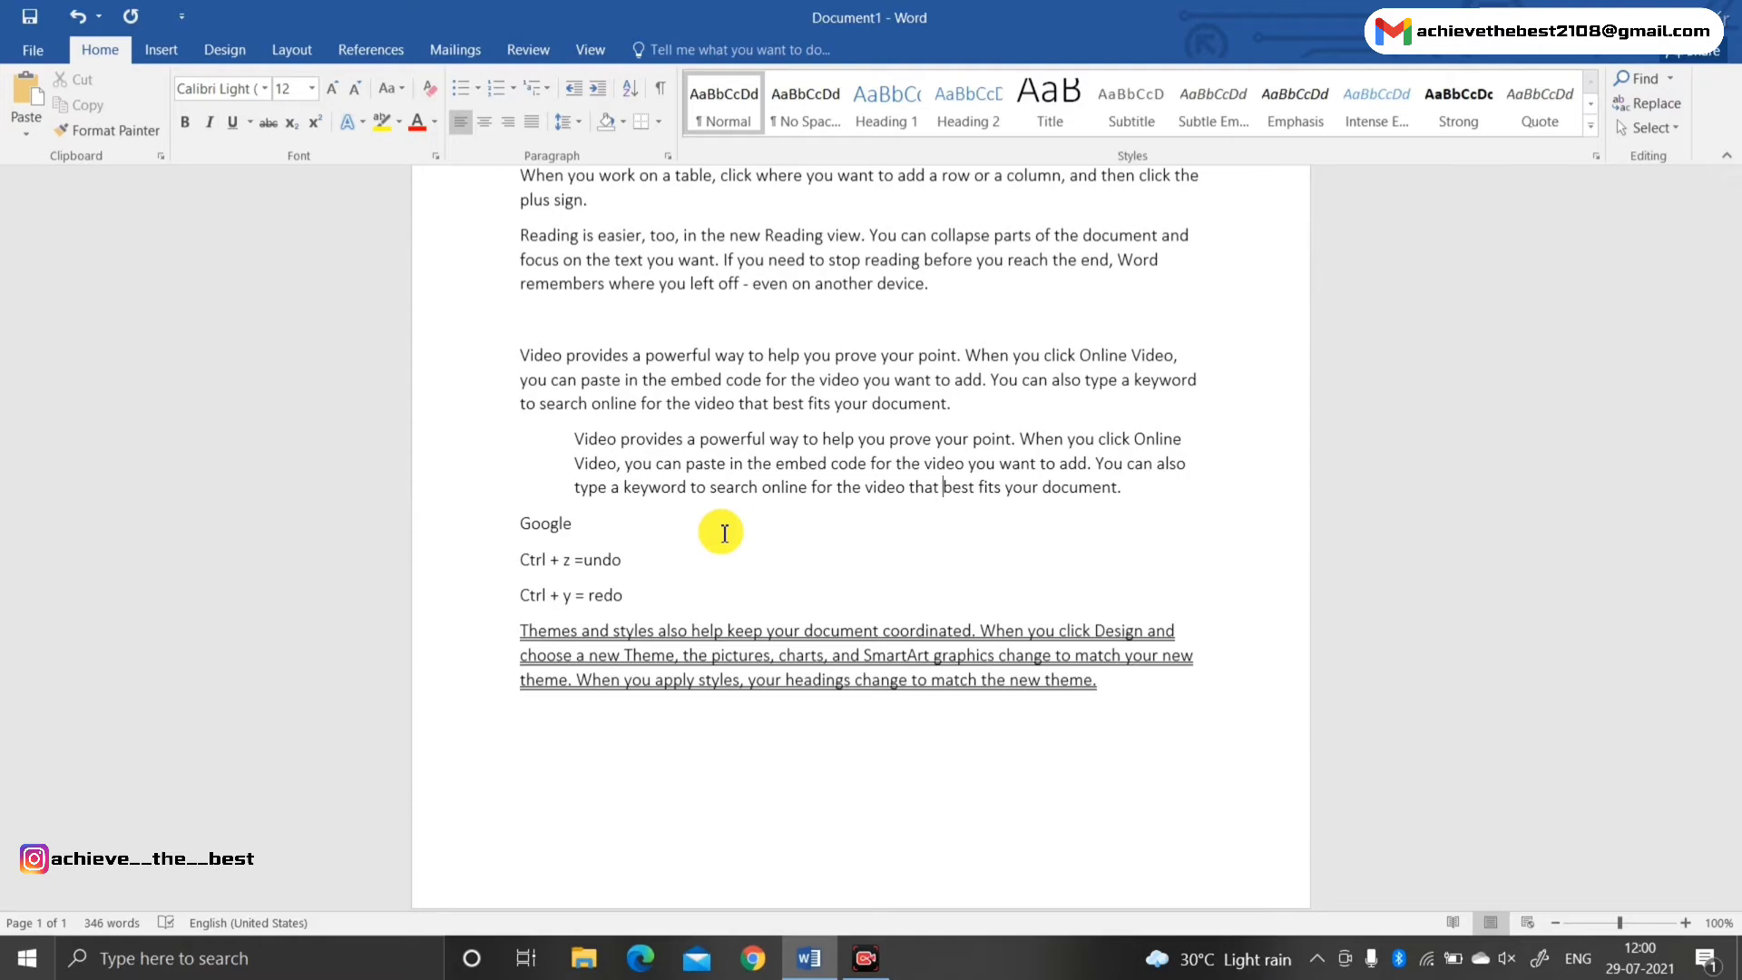
Italicize the whole first pasted "Video provides" paragraph, above the indented one, and leave it deselected
scroll(719, 498, up, 1)
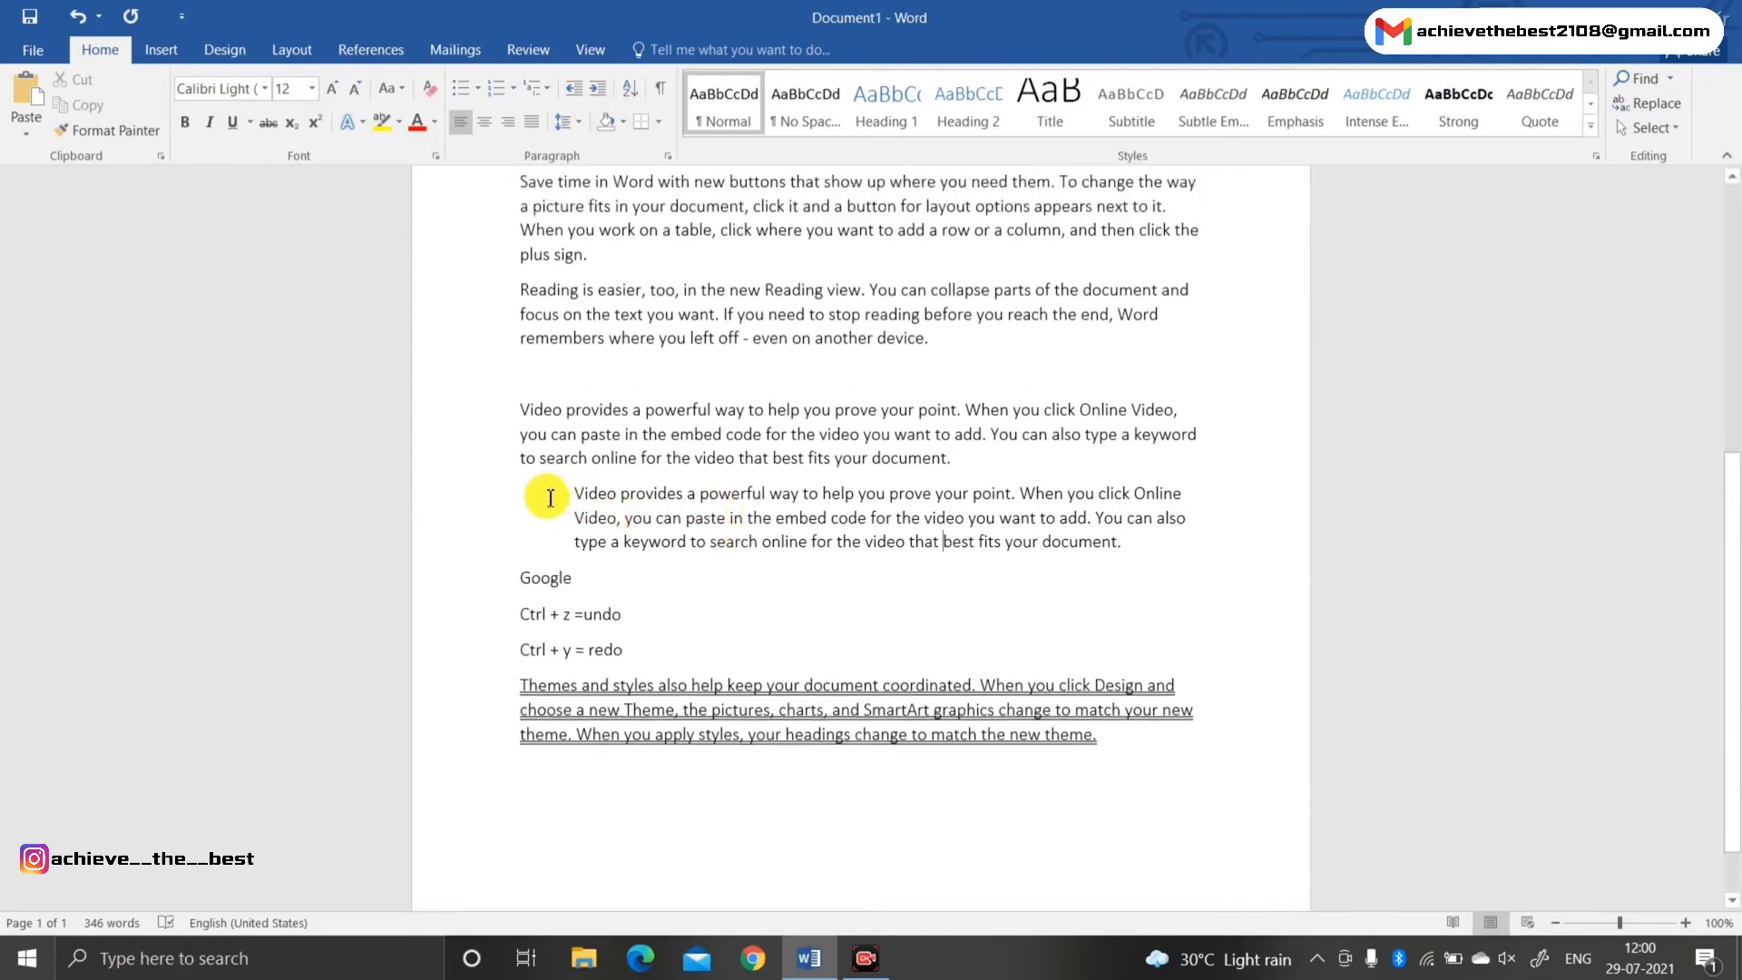
drag(521, 410, 1023, 454)
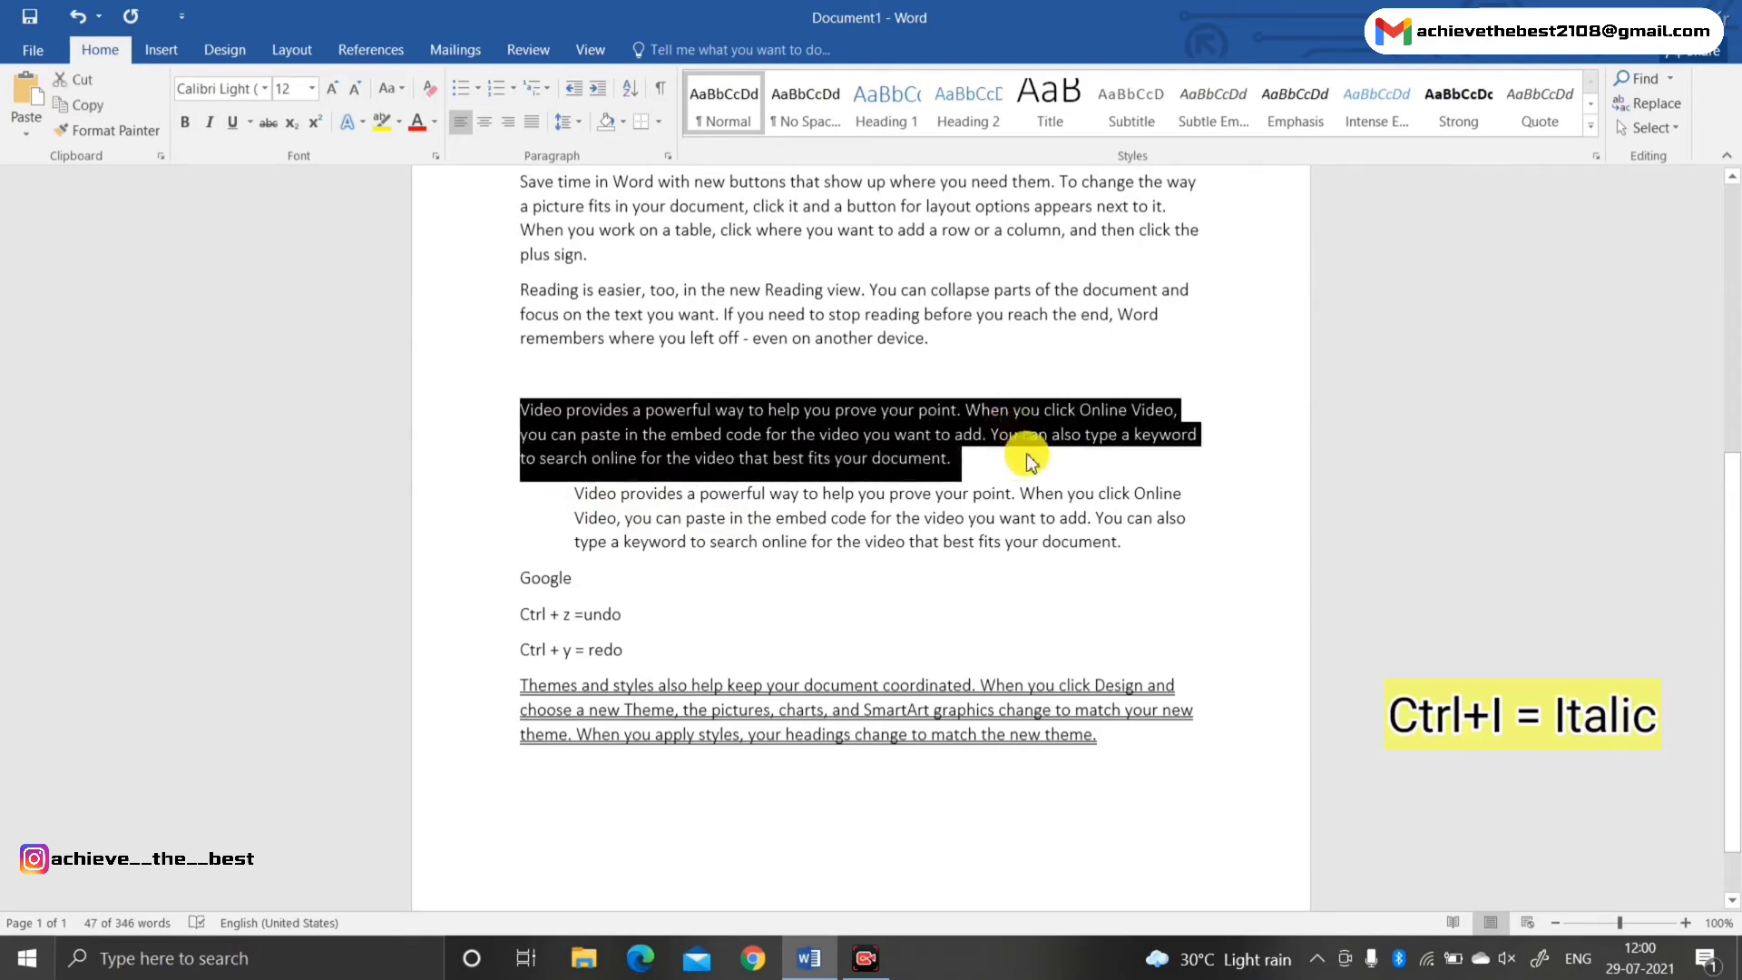
key(ctrl+i)
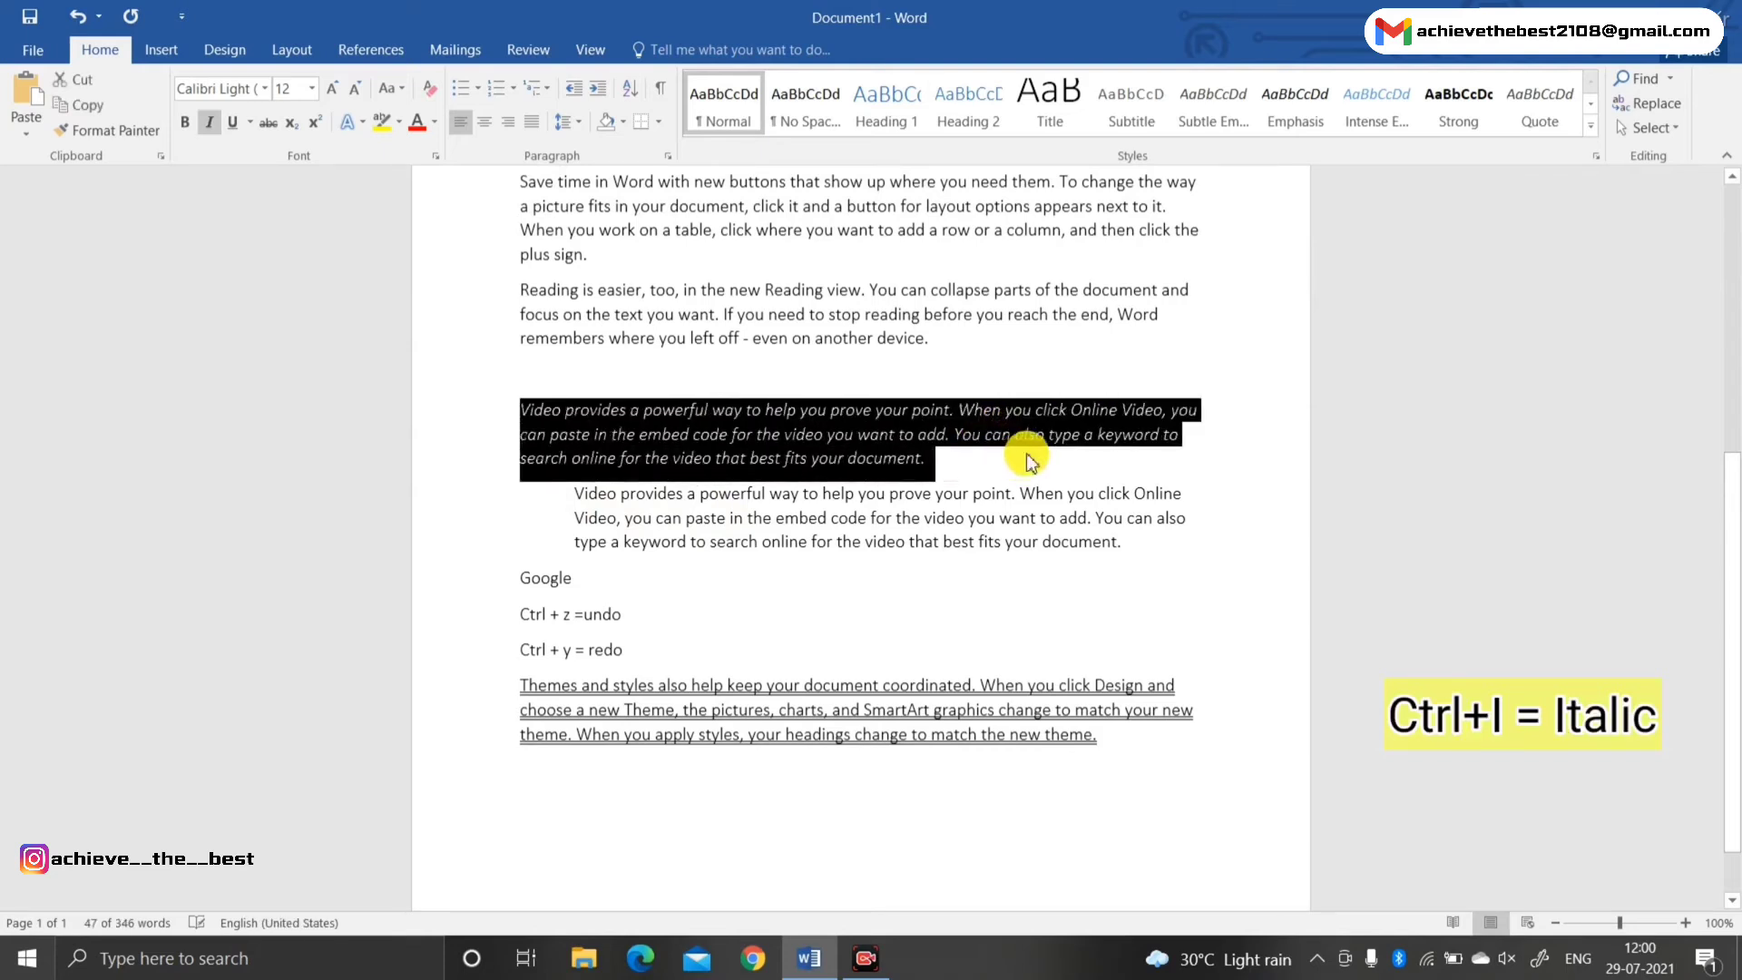
click(1032, 434)
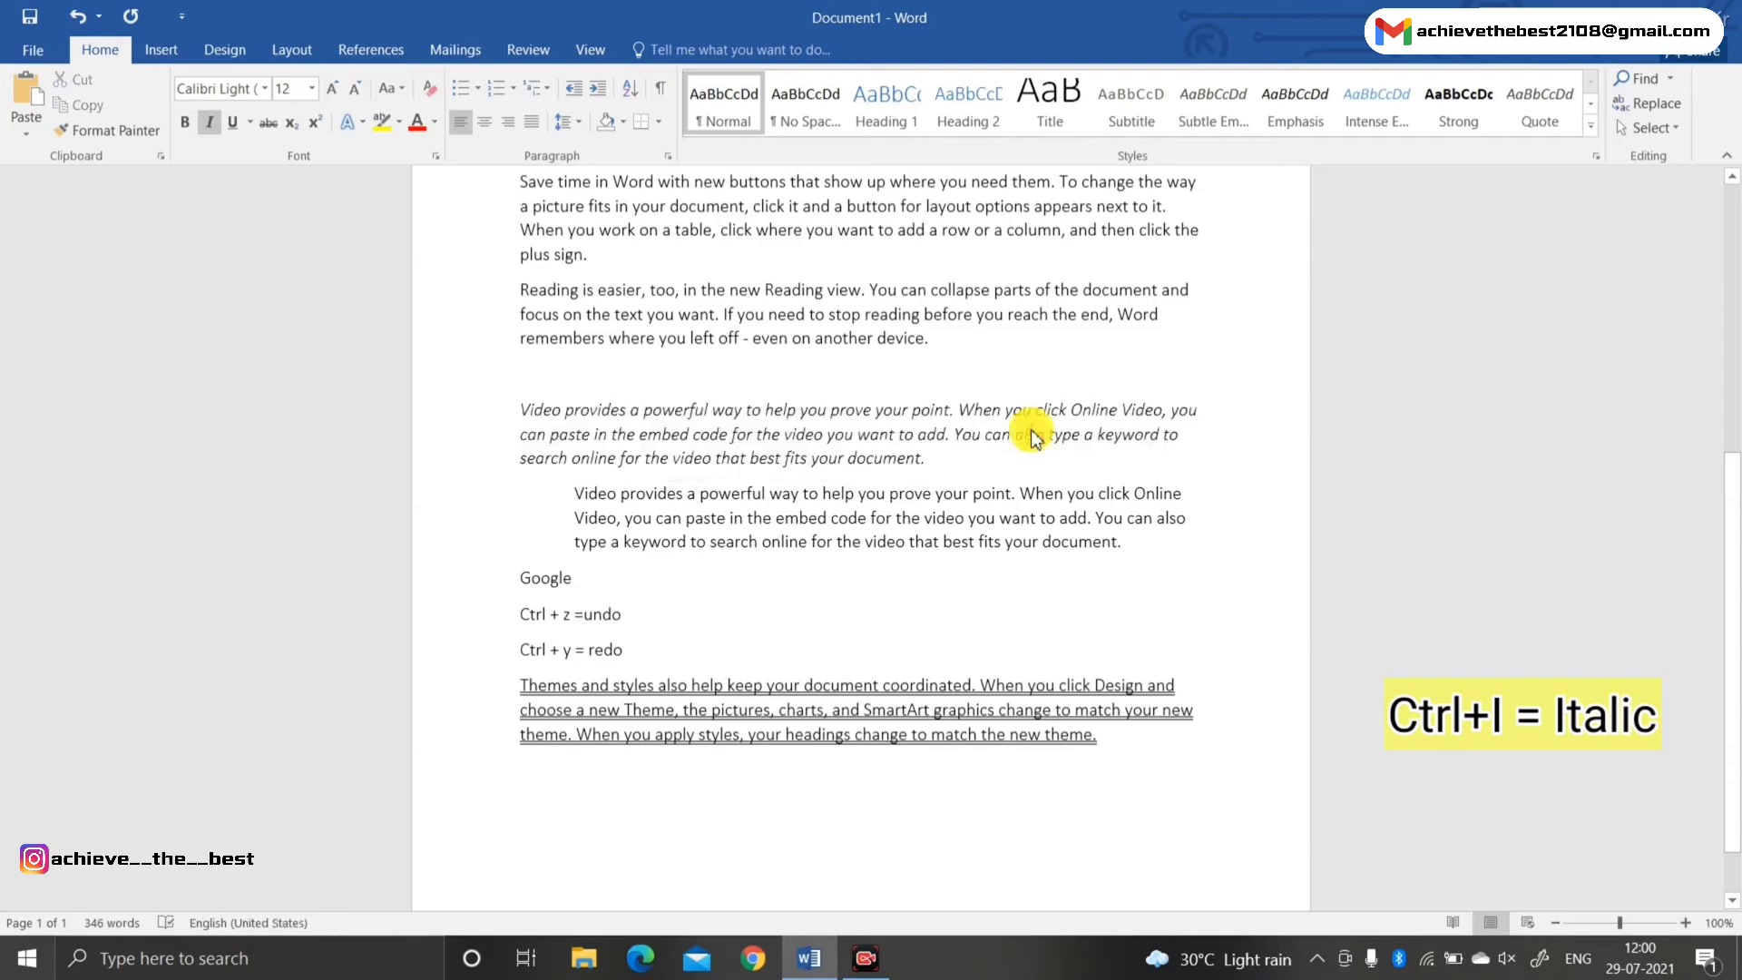
drag(514, 409, 971, 458)
click(978, 460)
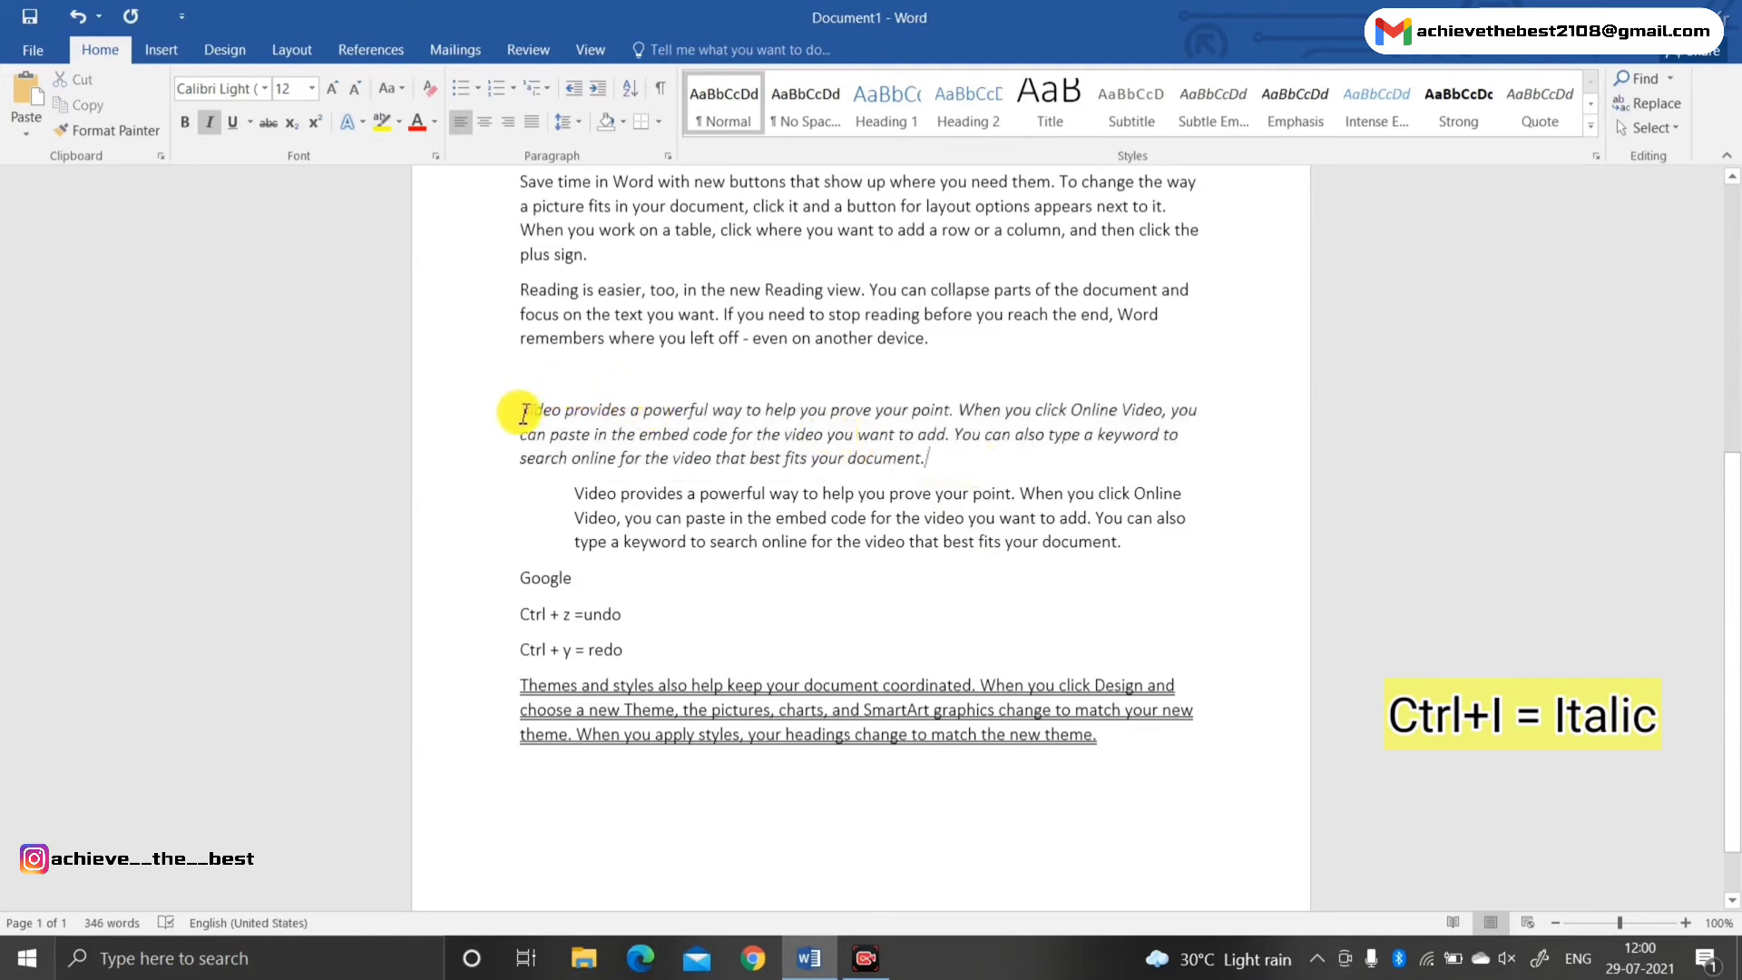
drag(533, 416, 917, 459)
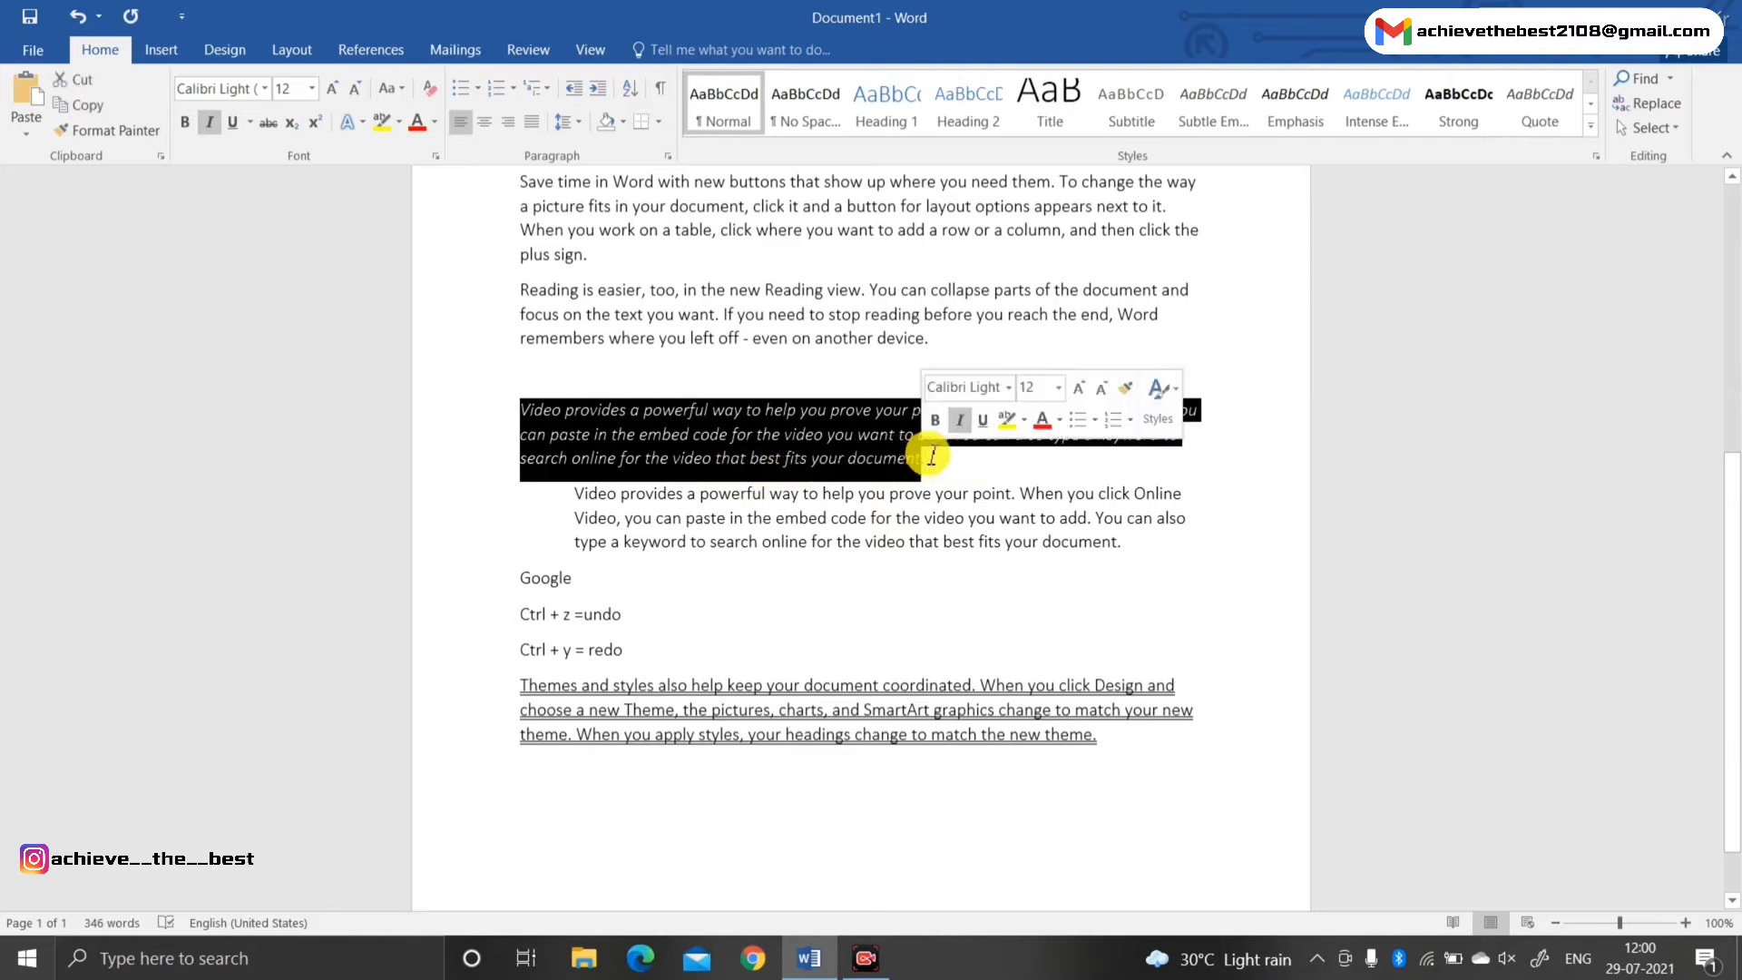
click(930, 454)
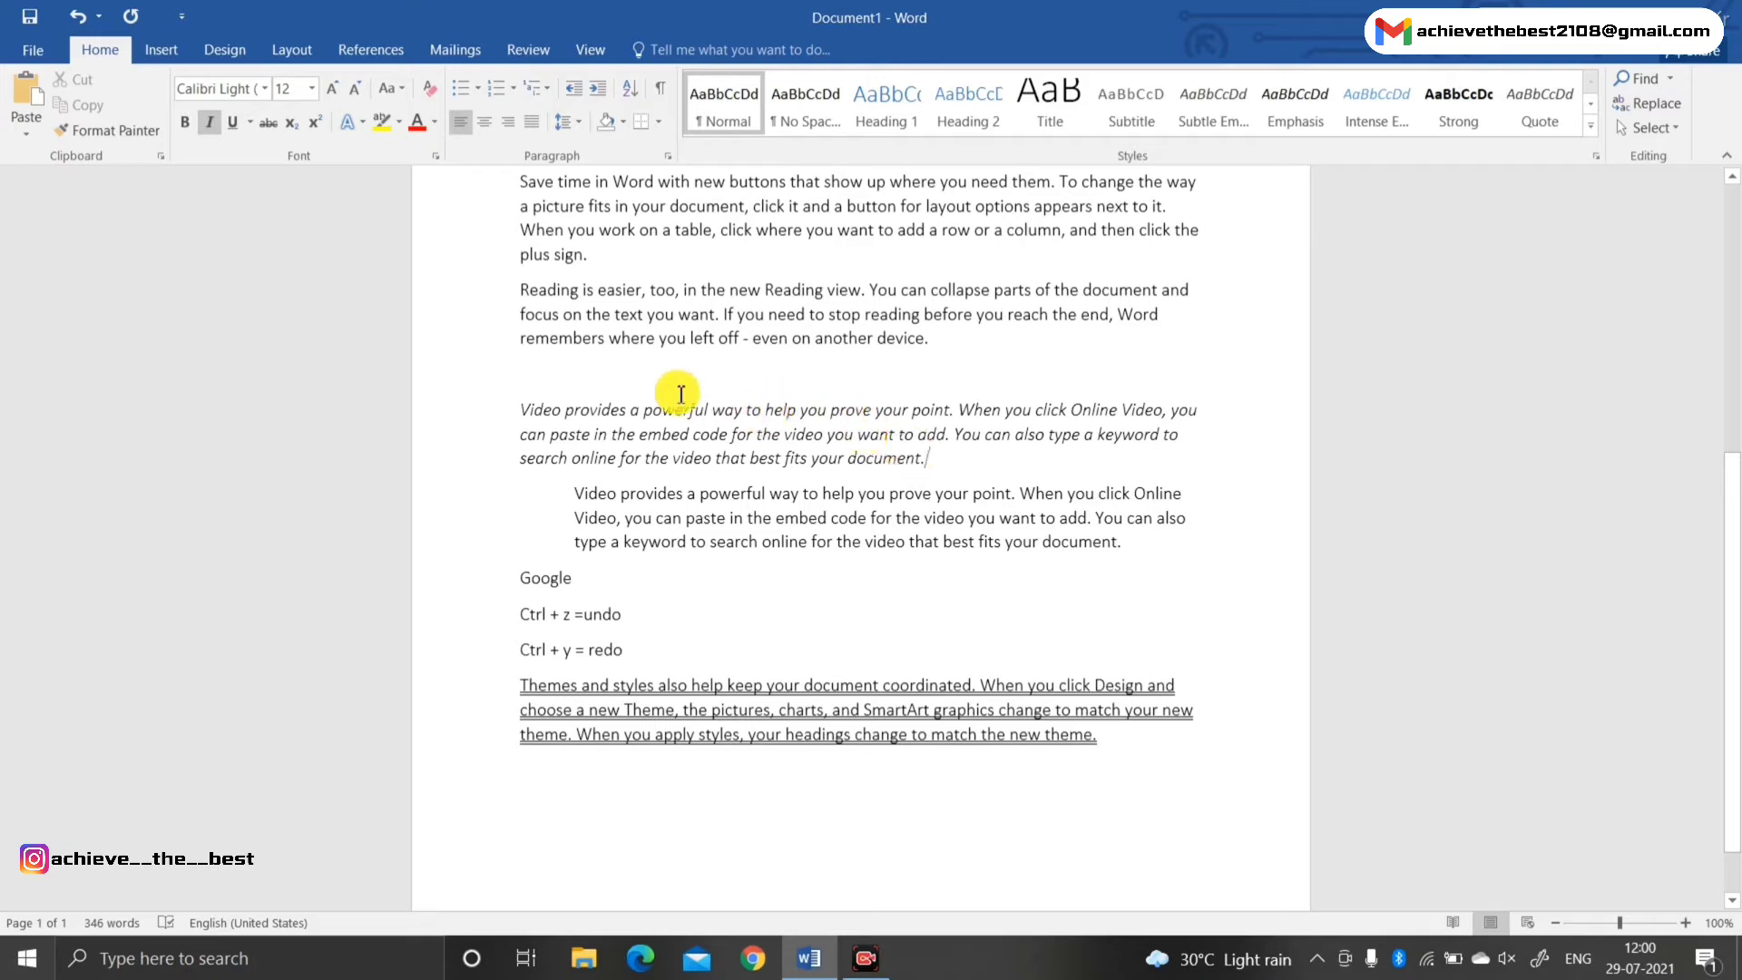
Justify both the italic and the indented "Video provides" paragraphs and deselect them
scroll(550, 308, down, 1)
scroll(549, 308, up, 3)
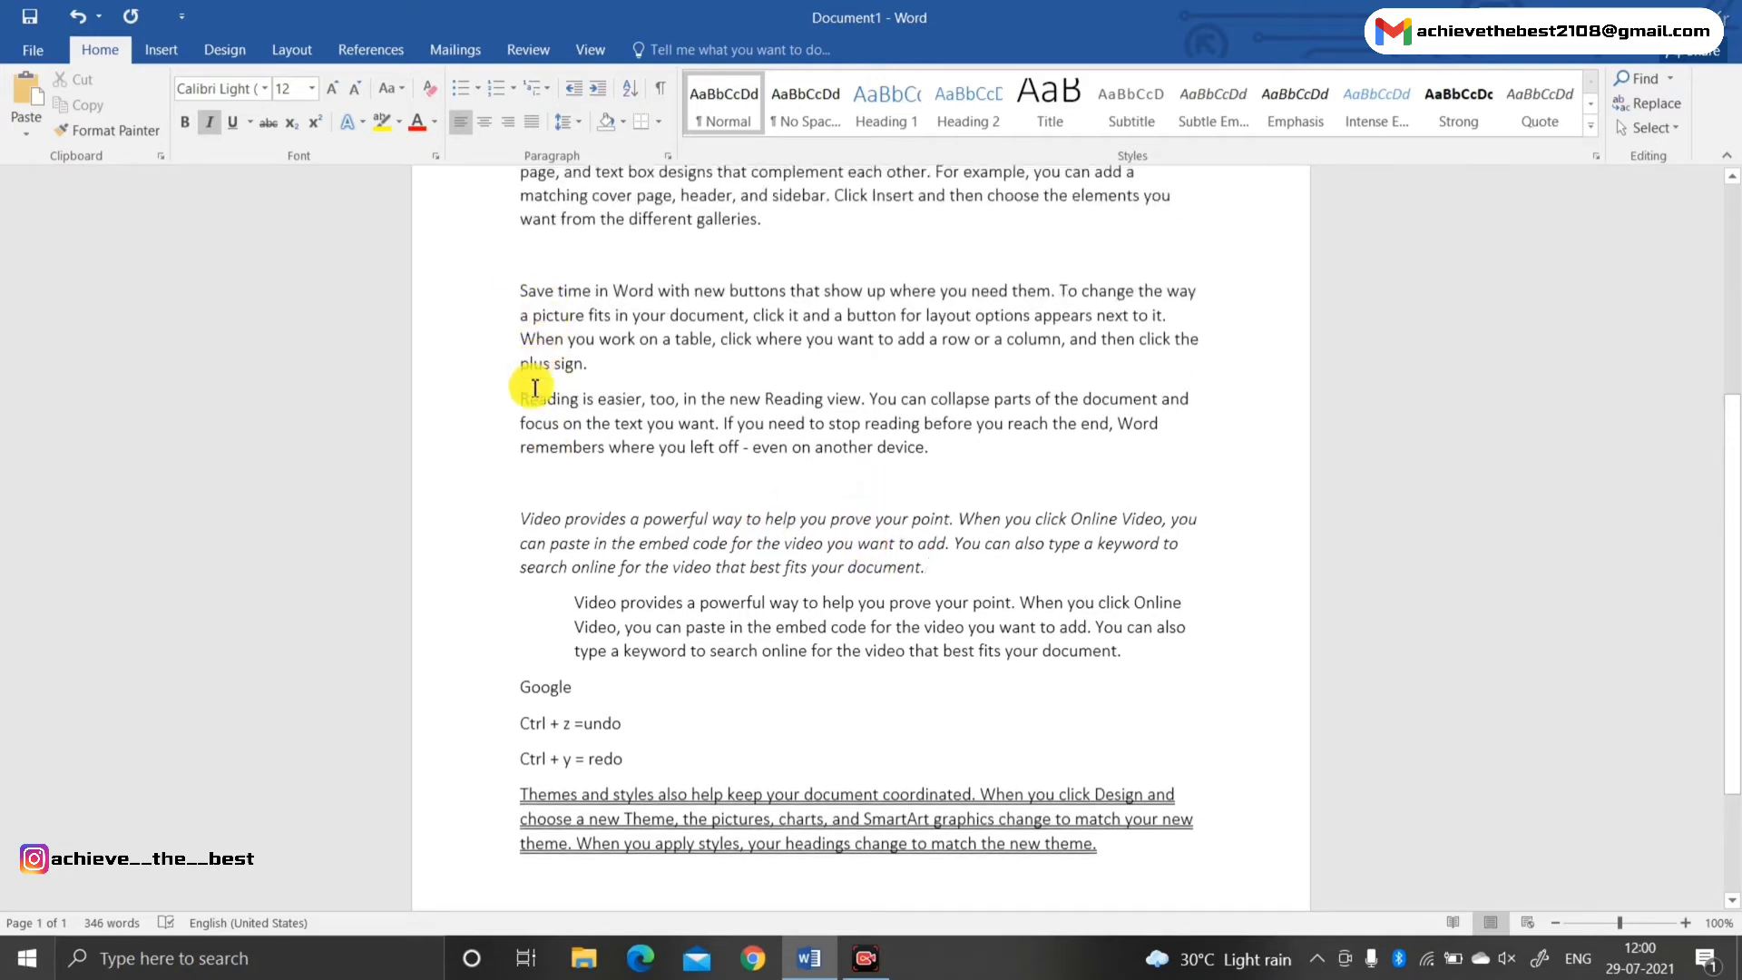
drag(531, 510, 1222, 669)
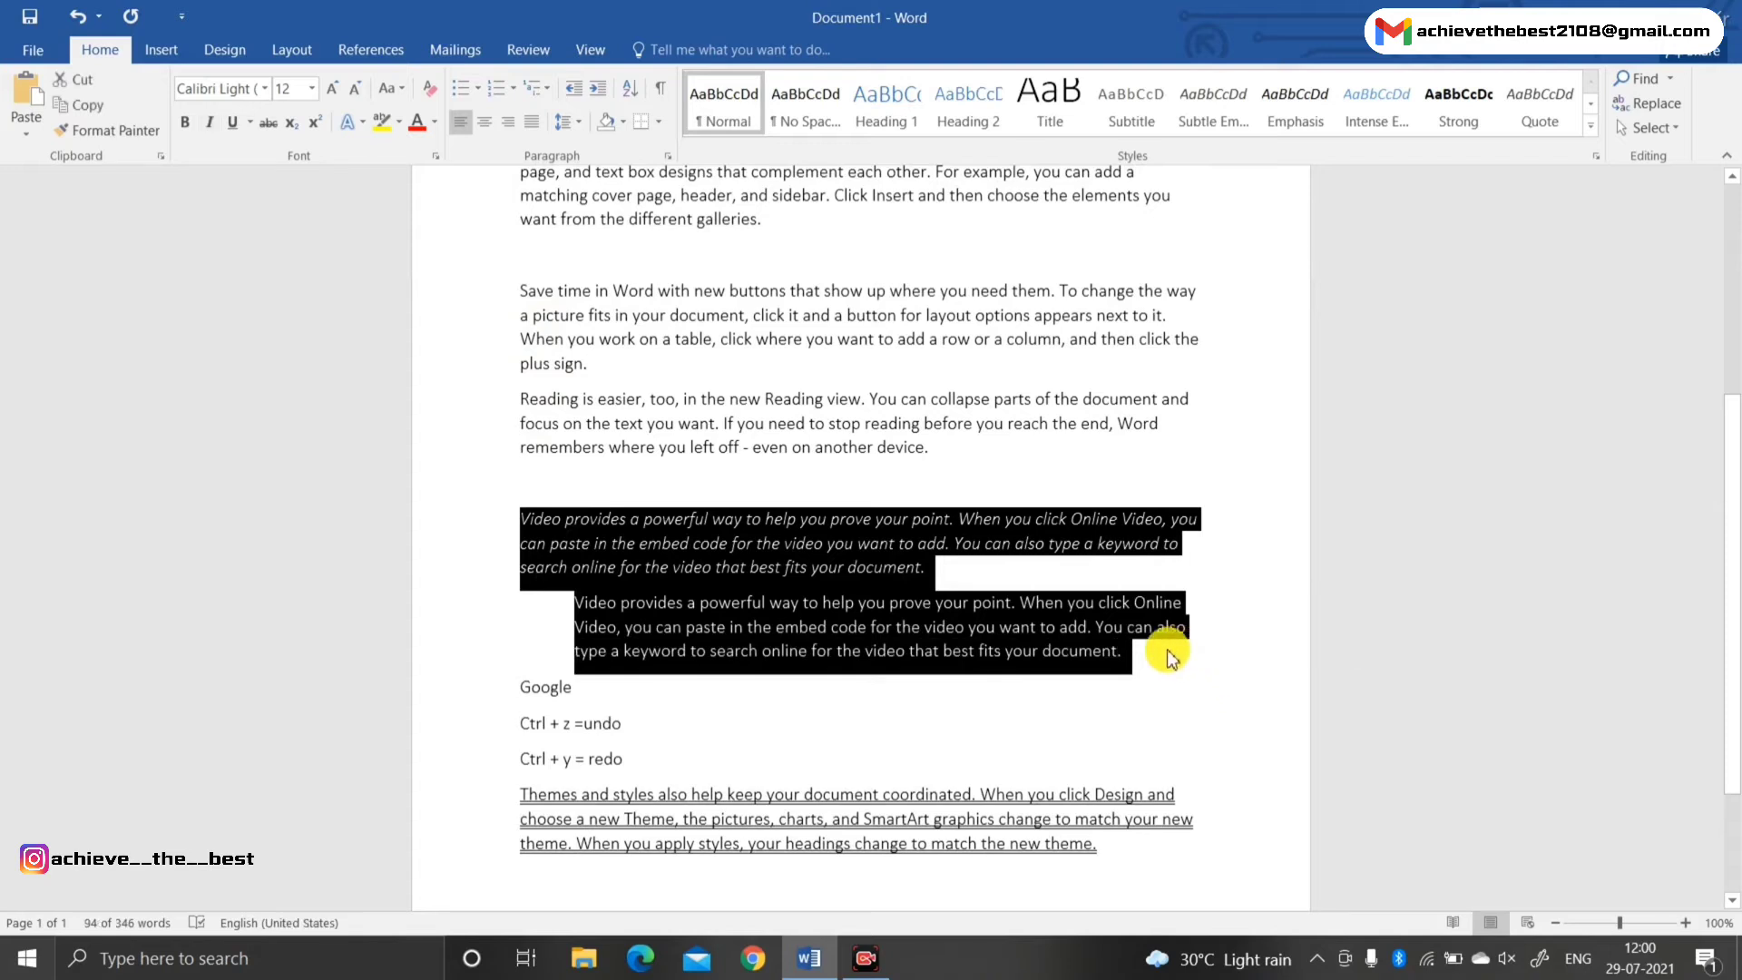
key(ctrl+j)
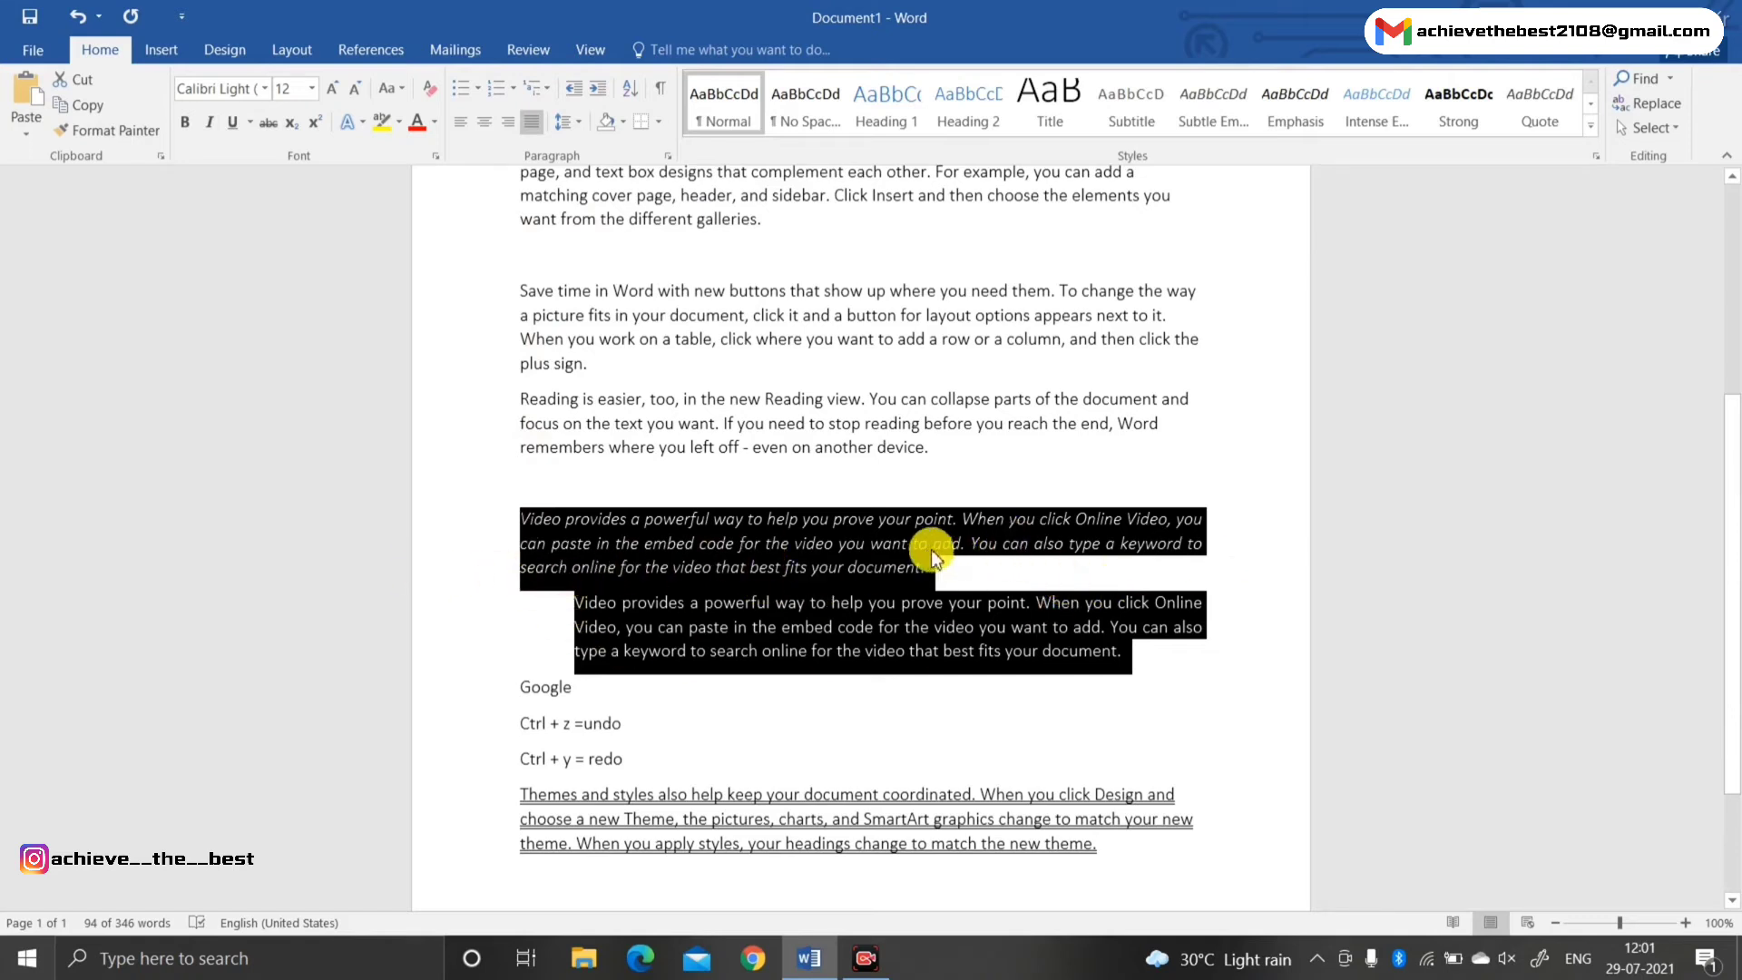
click(838, 519)
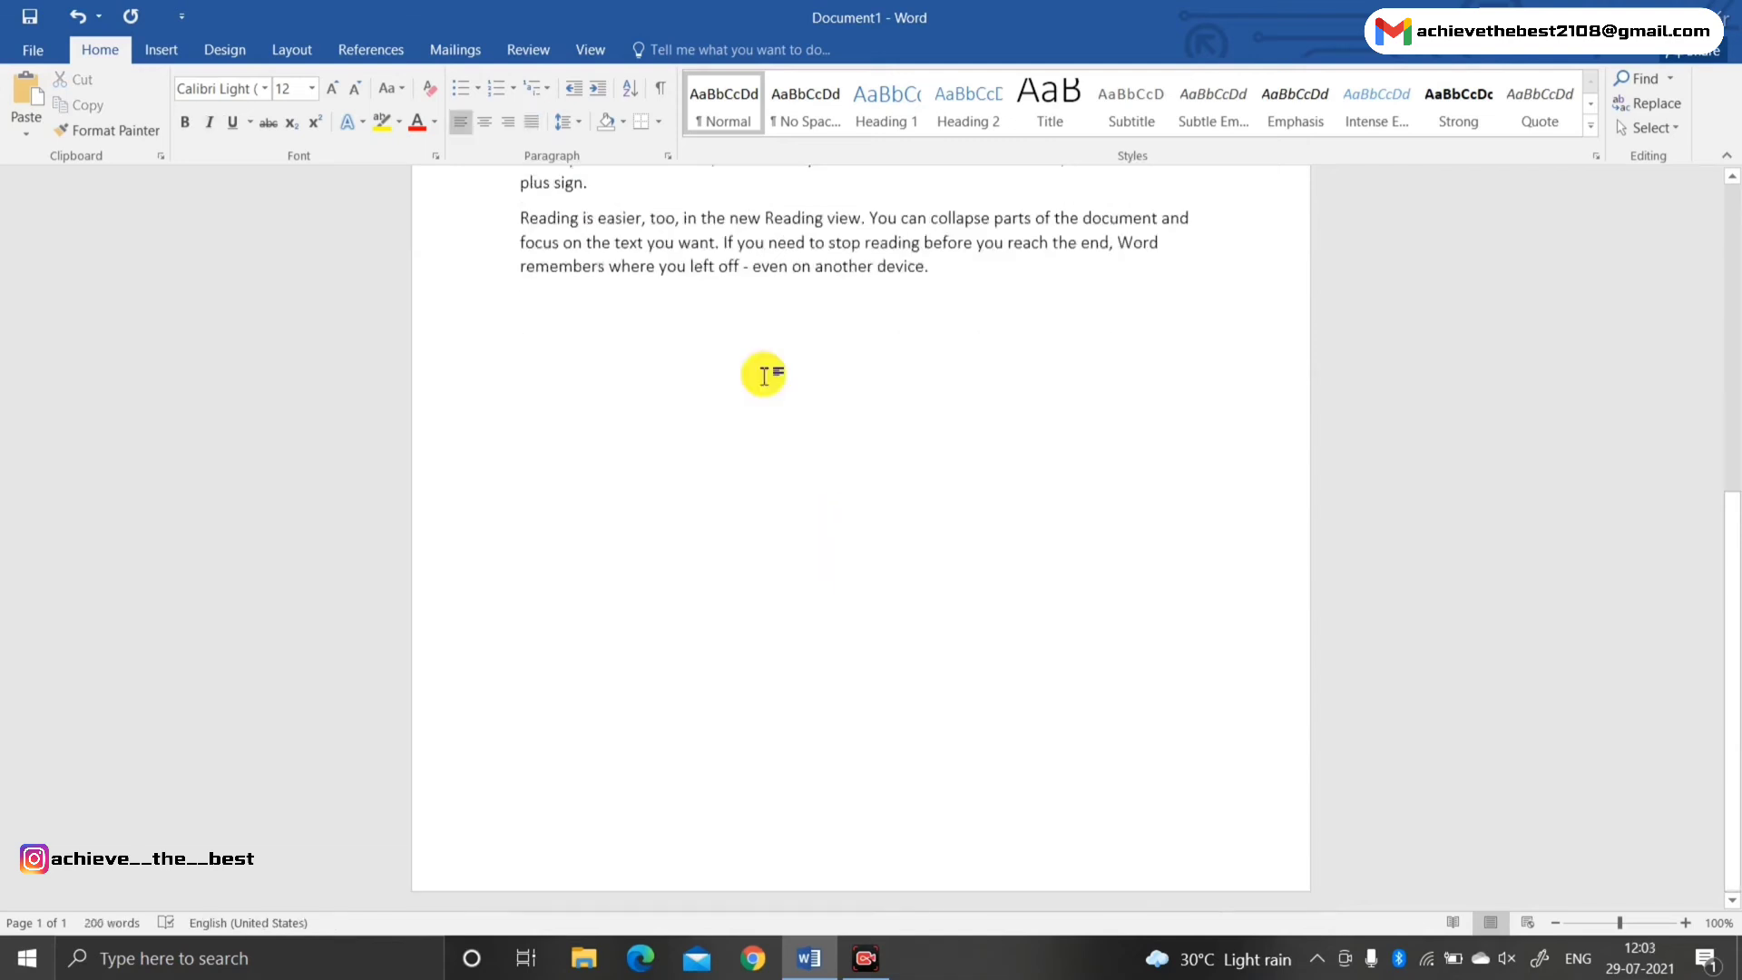
Create a new blank document alongside the current one
key(Return)
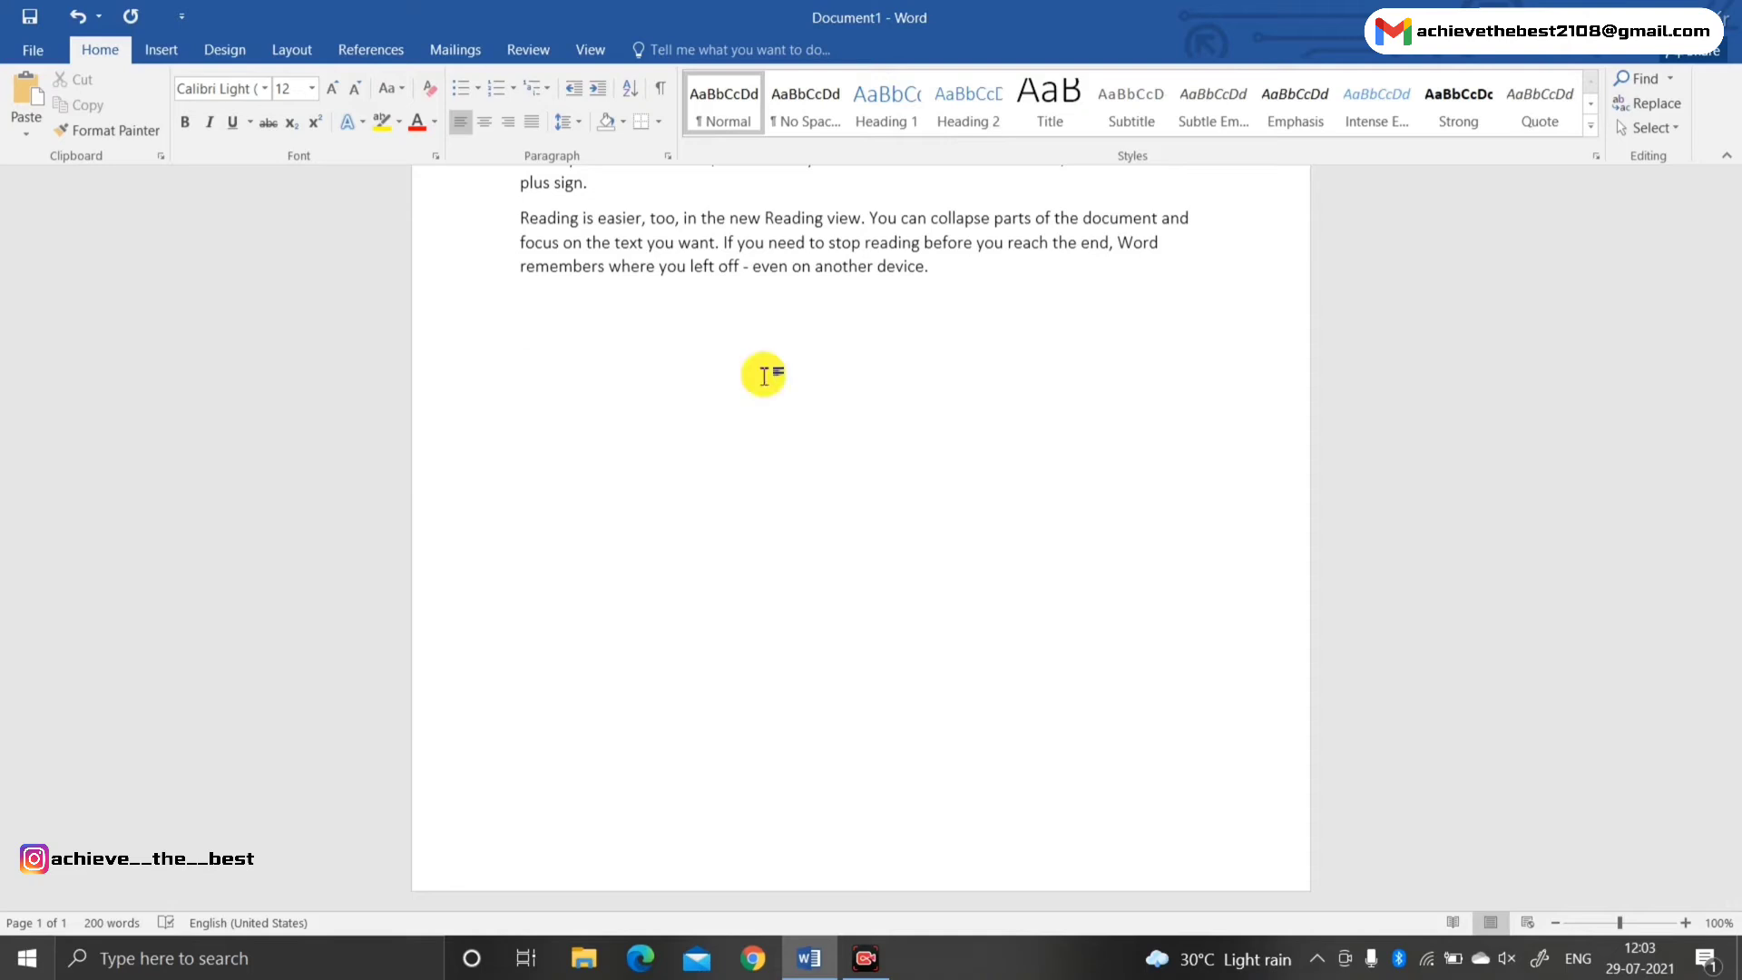
key(ctrl+n)
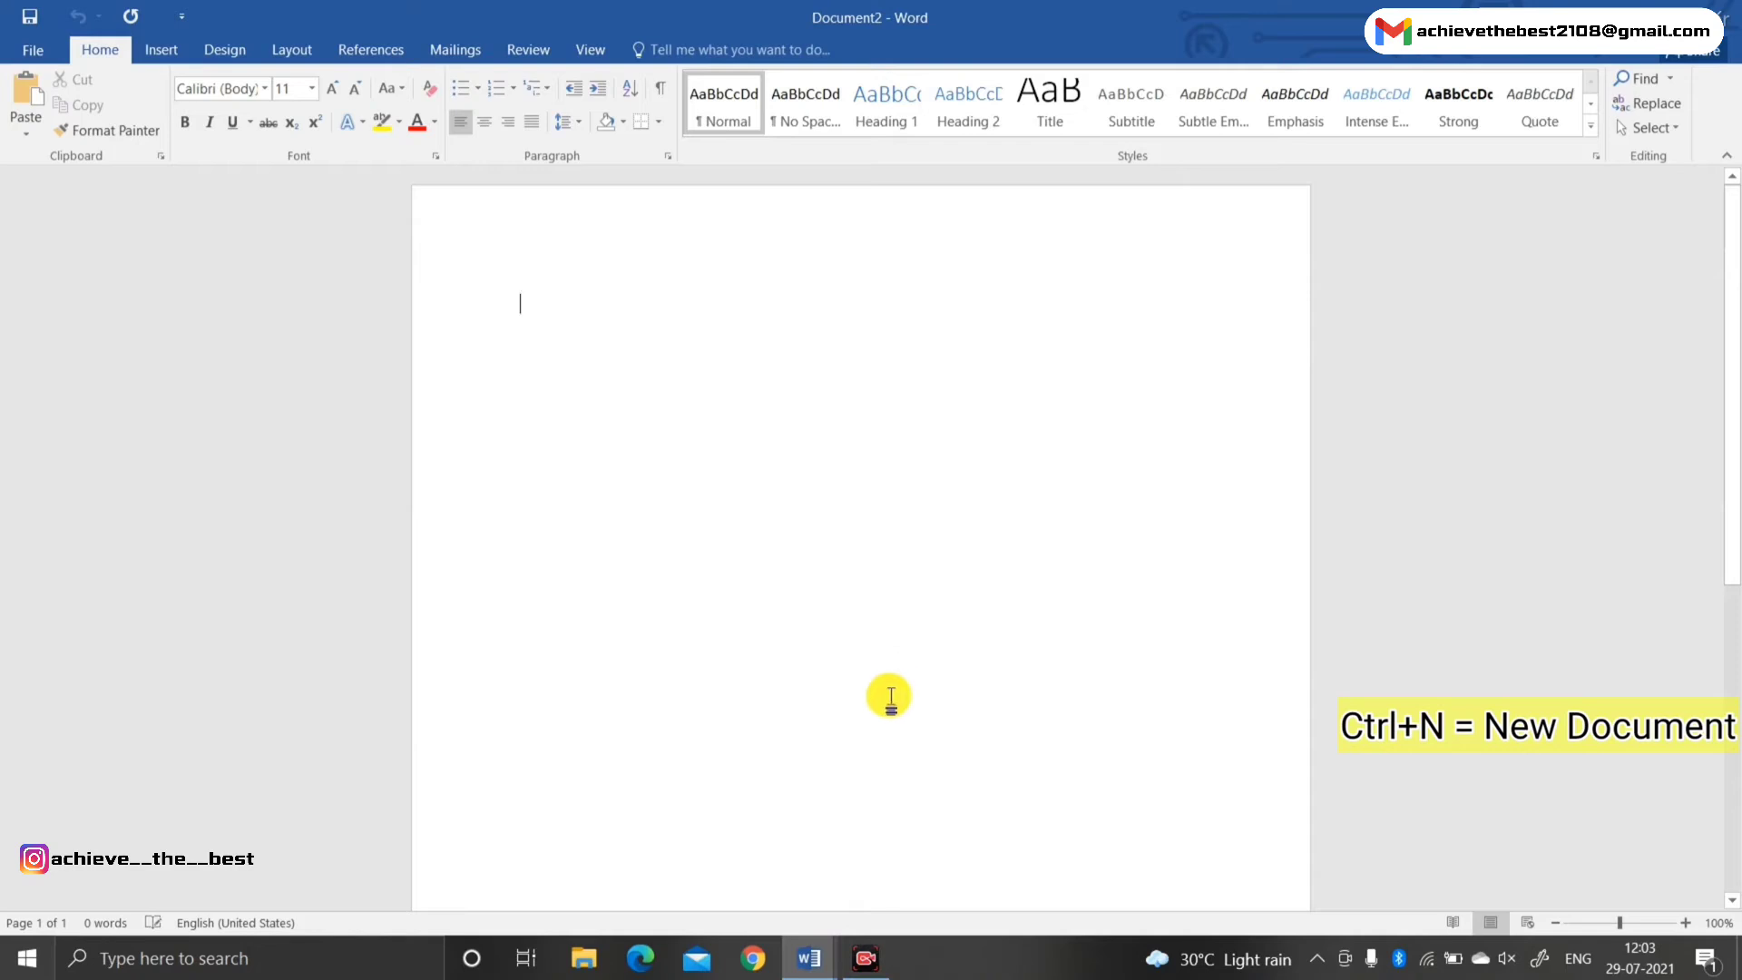
mouse_move(823, 974)
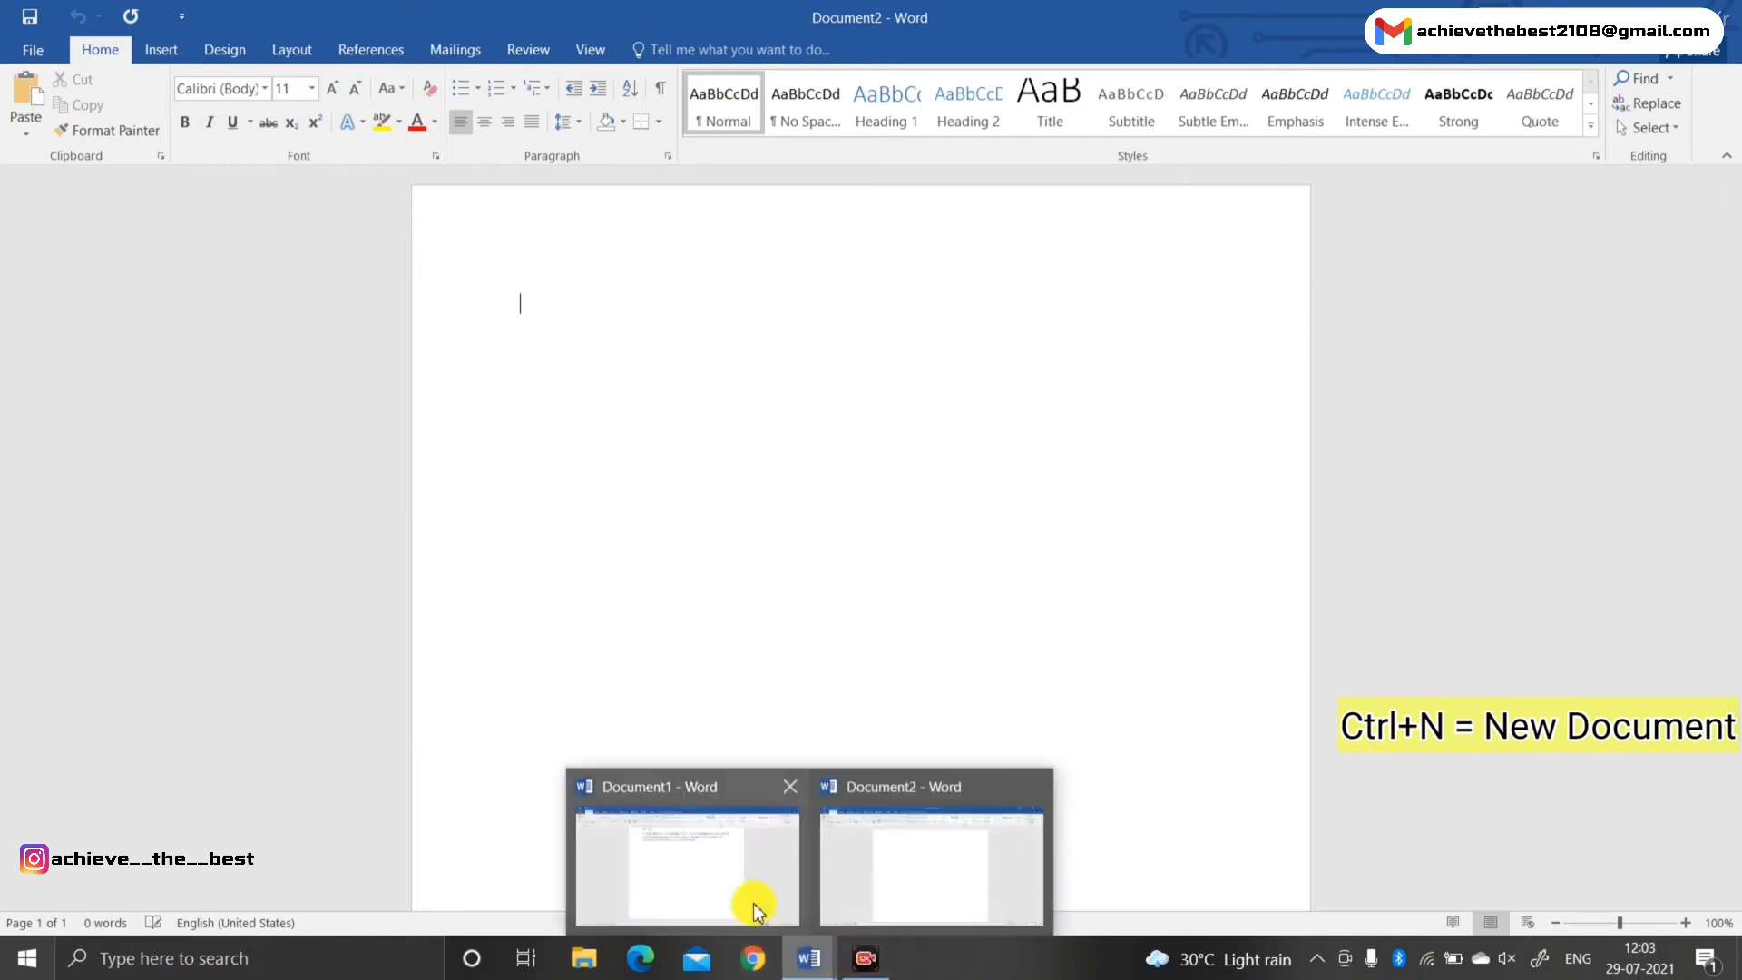
Switch to Document1 and back to Document2, and create another blank document
click(753, 879)
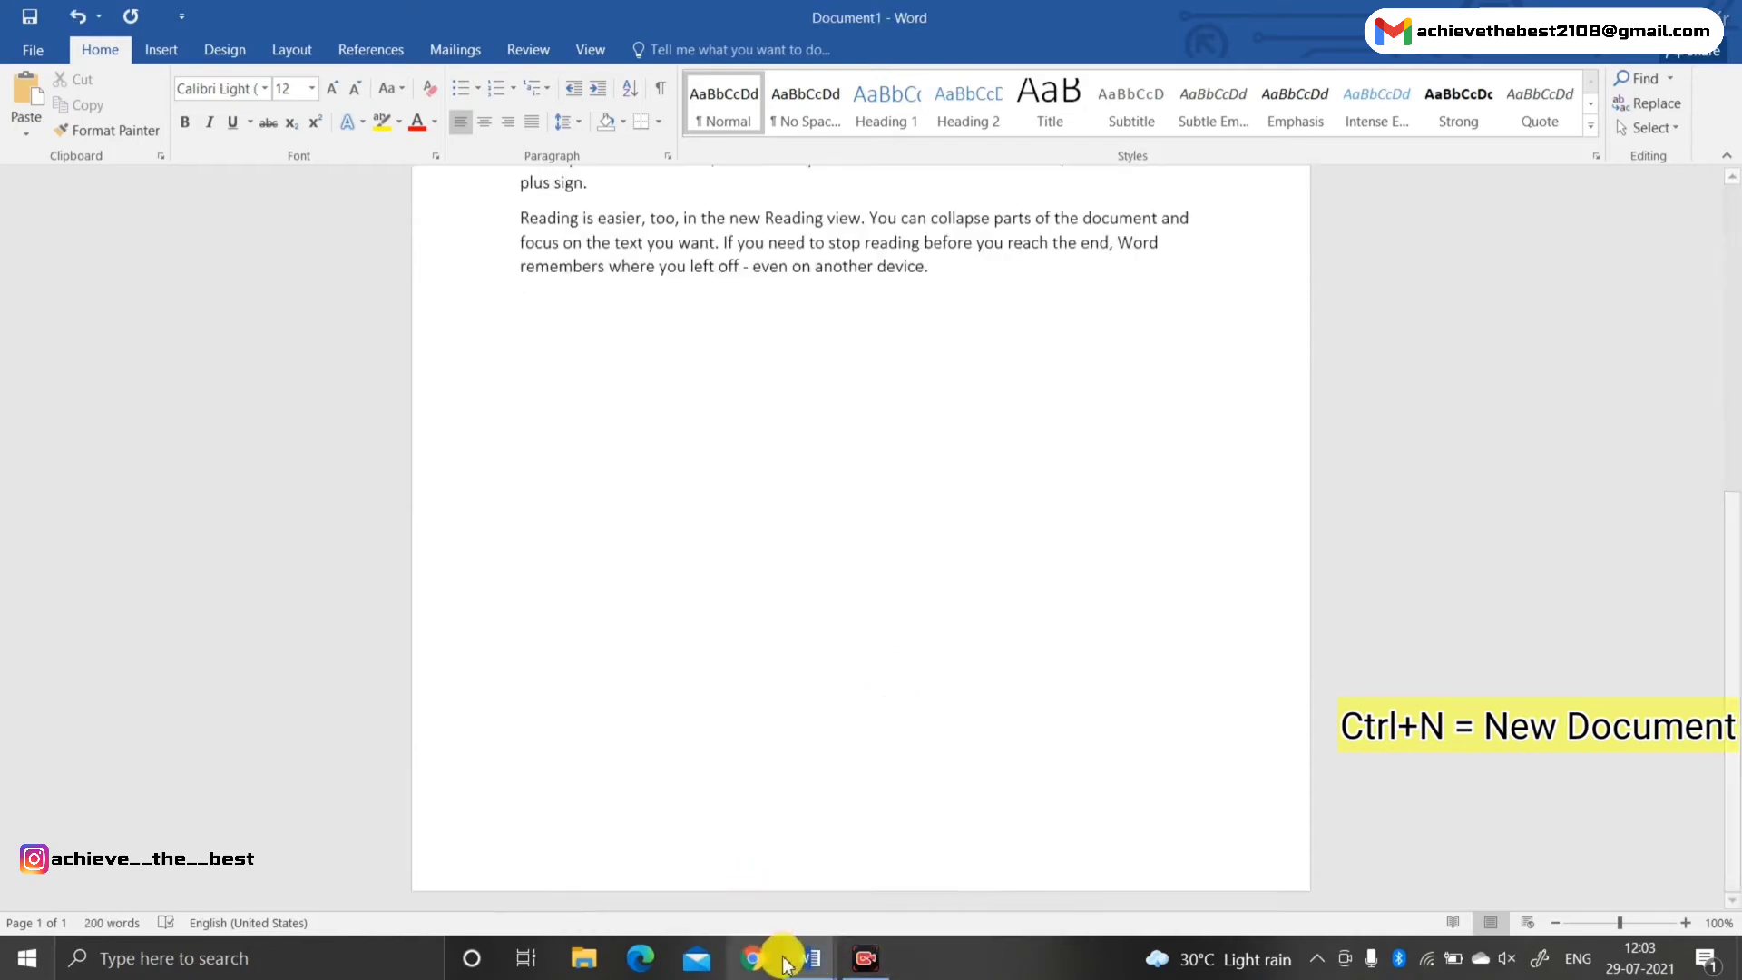
mouse_move(789, 955)
click(919, 907)
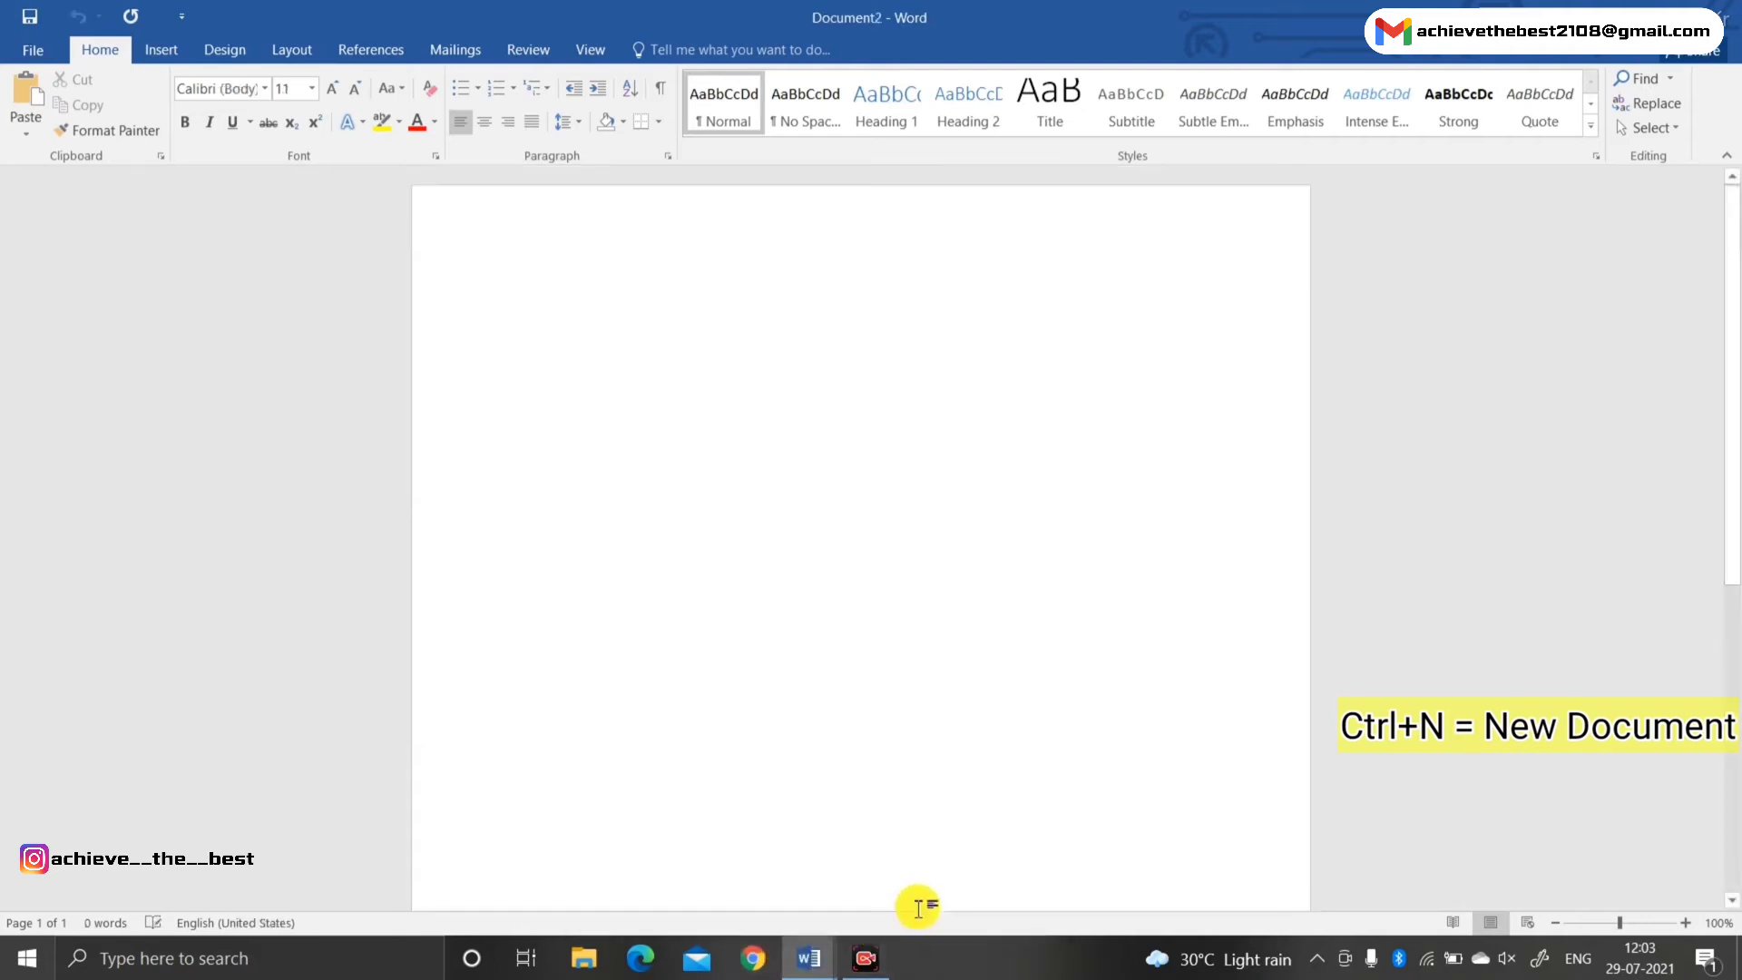
key(ctrl+n)
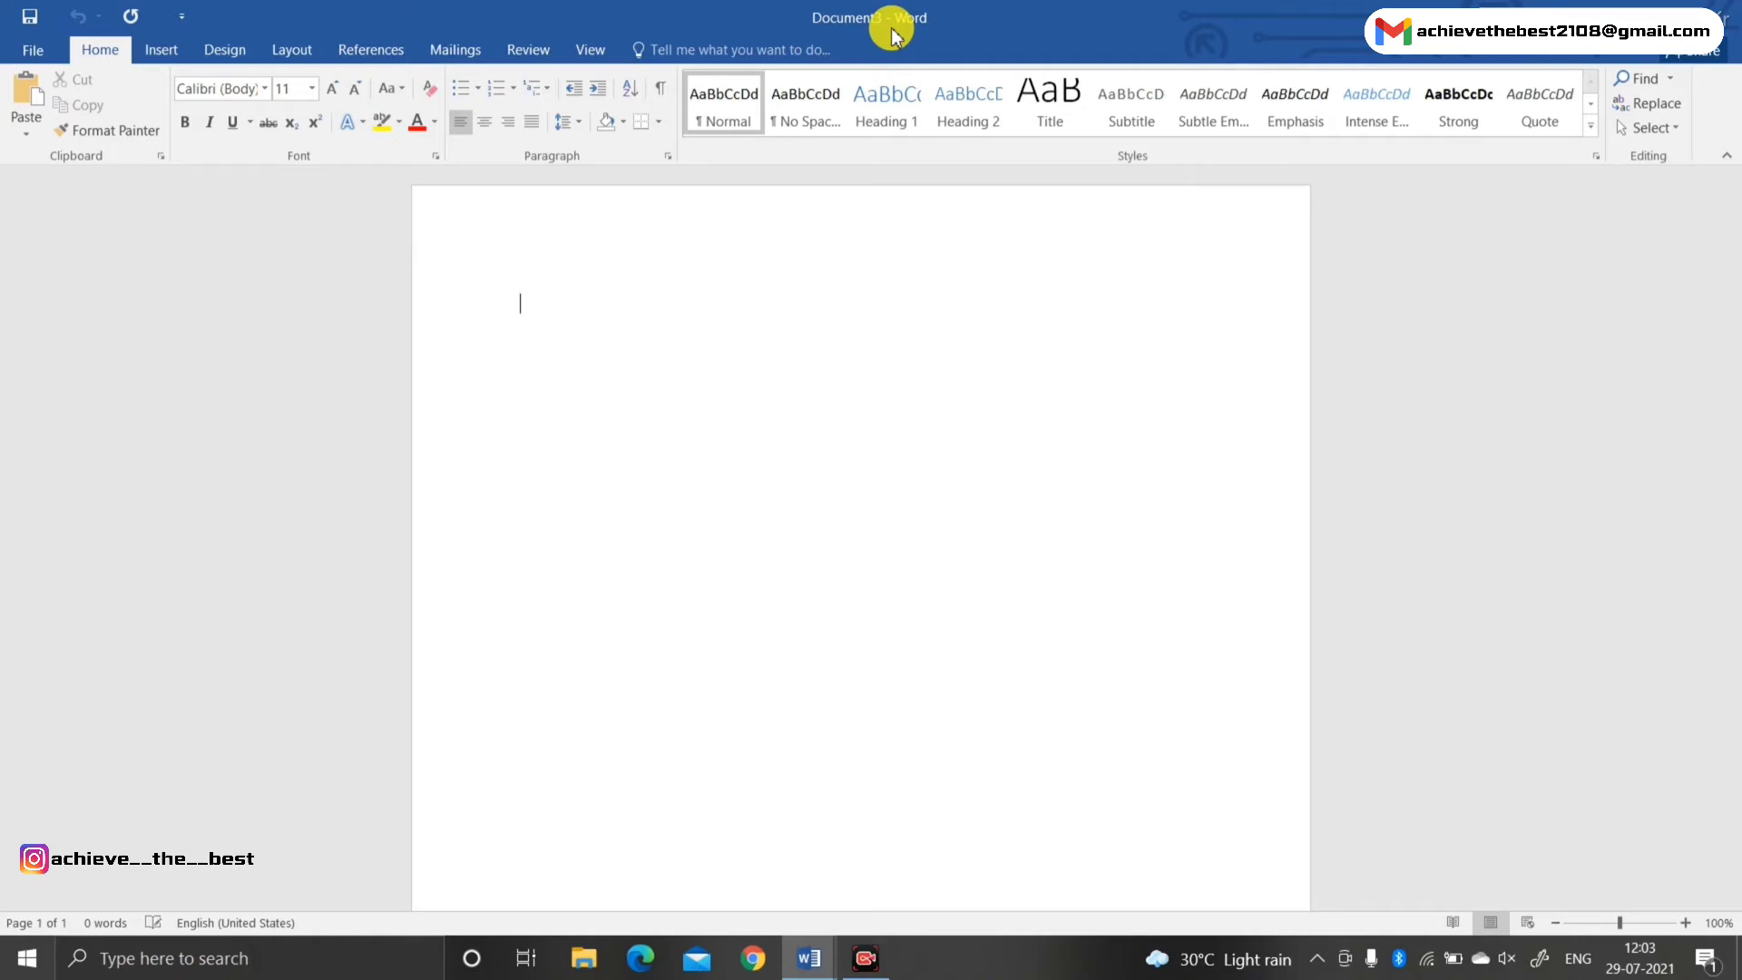
Close the newest blank document and Document2, returning to Document1
key(alt)
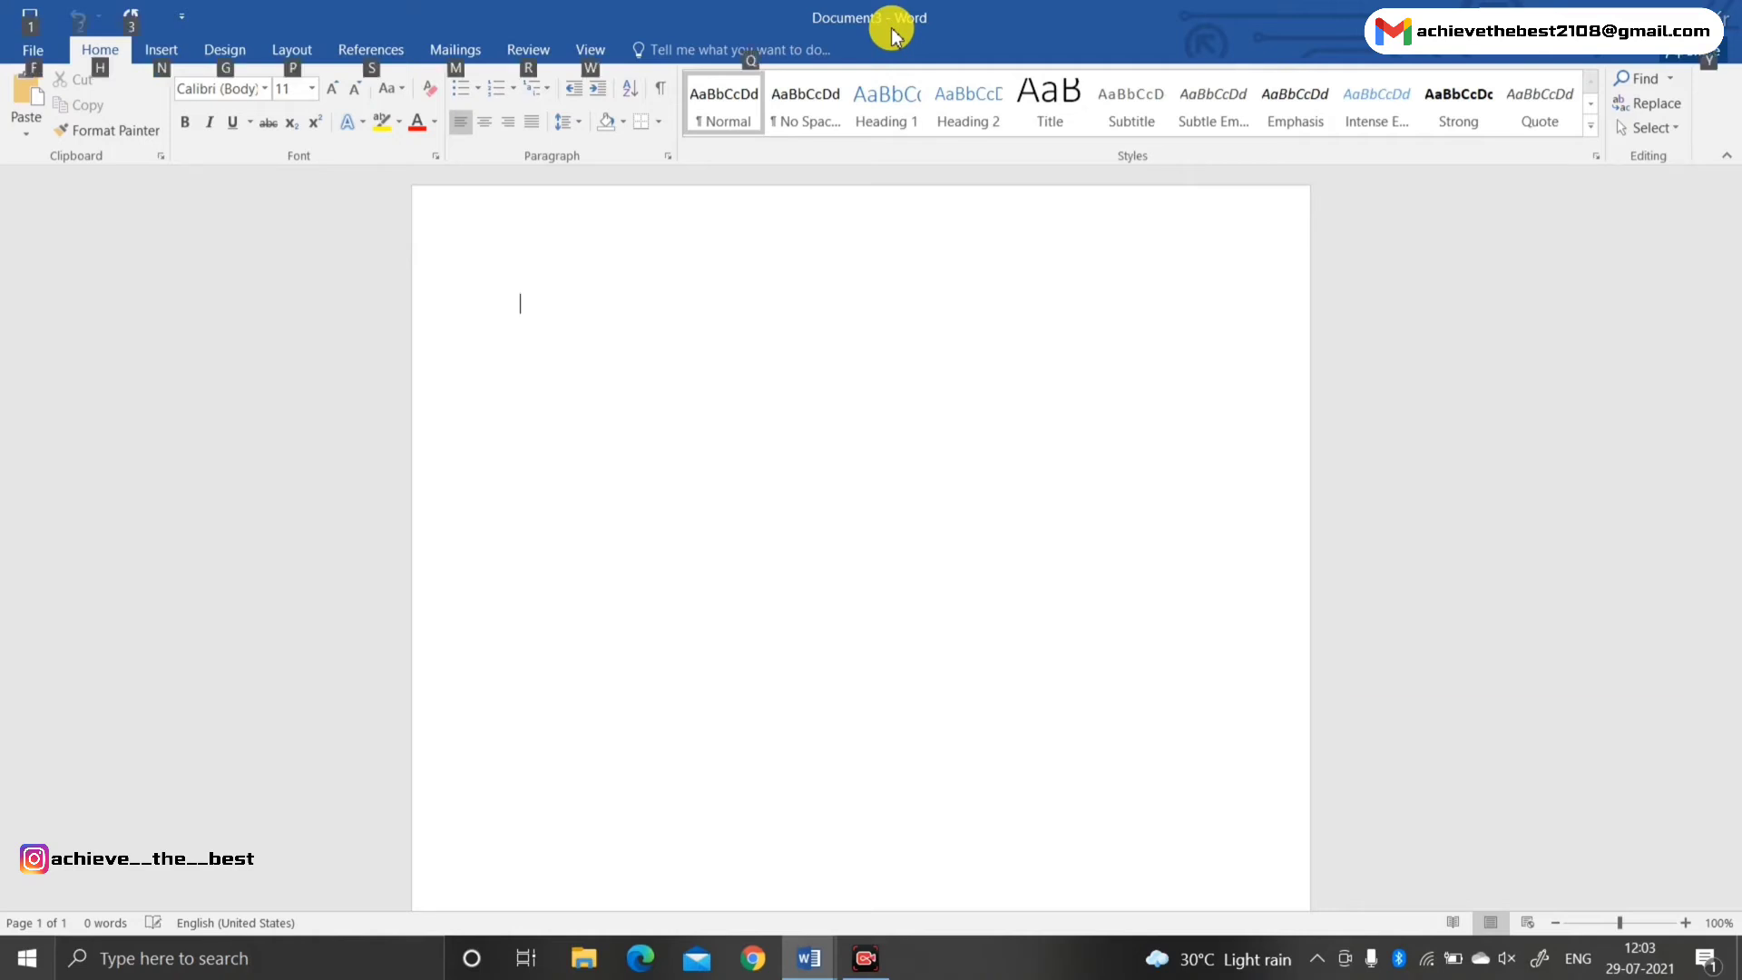
key(alt+F4)
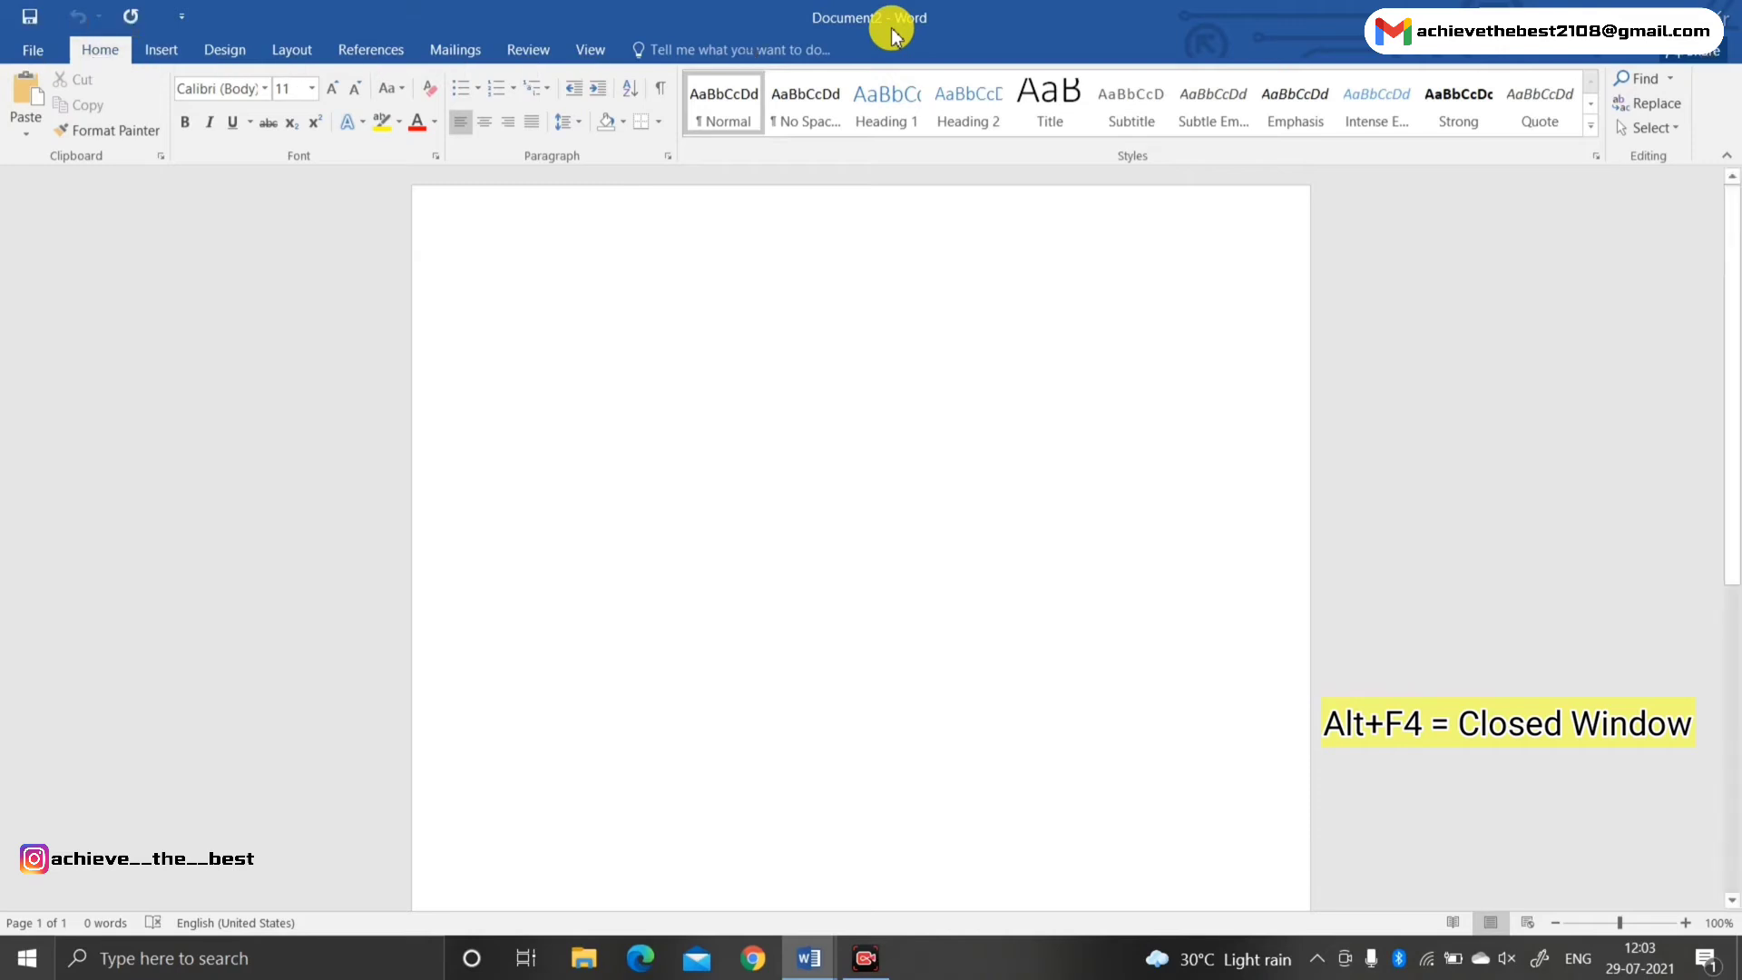
key(alt+F4)
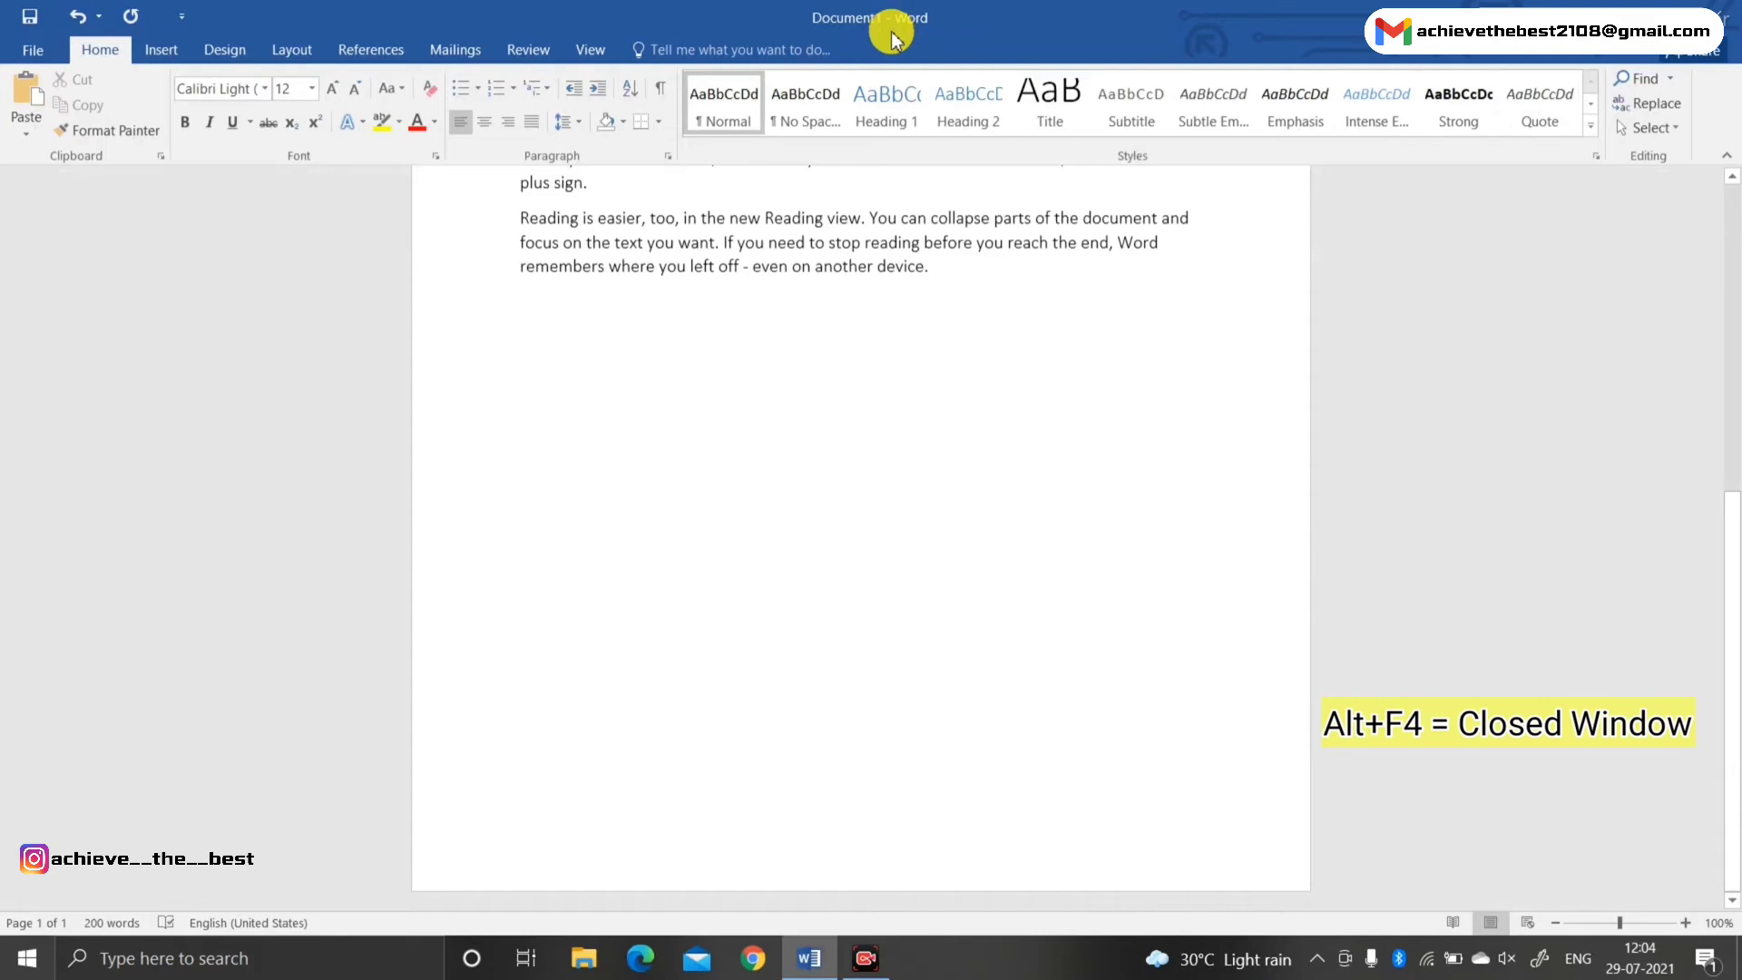
Look through the recent documents on the Open page and return to Document1 without opening a file
scroll(864, 239, up, 1)
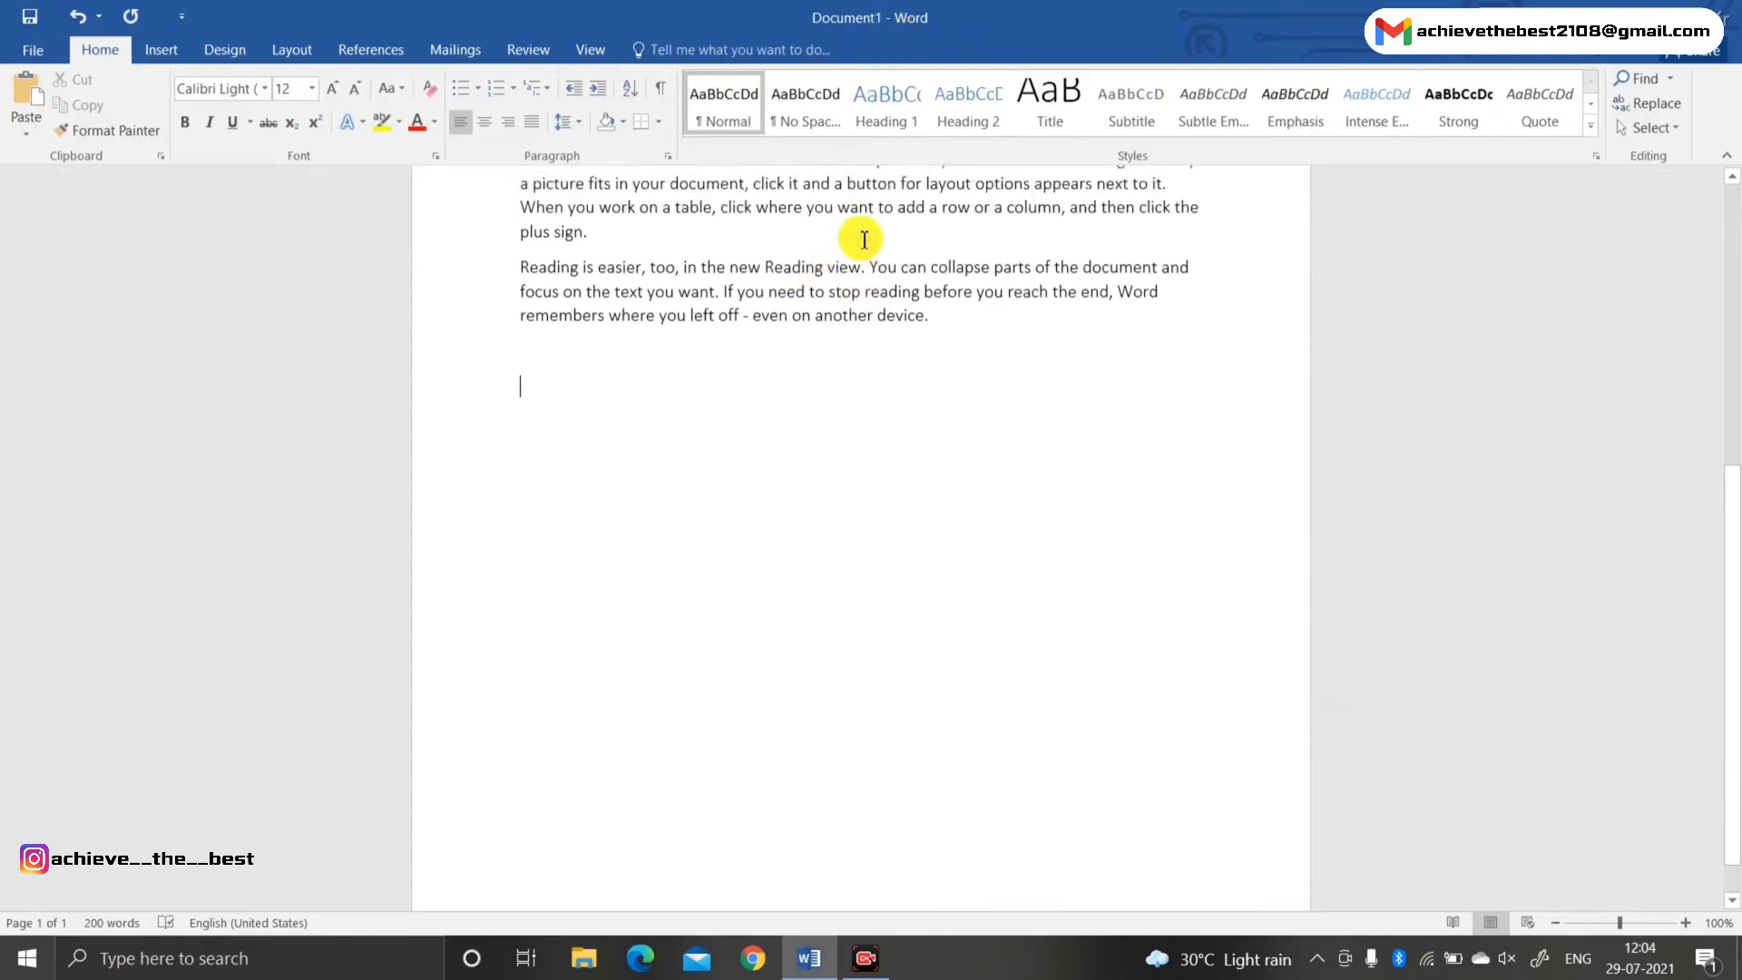
scroll(864, 239, up, 2)
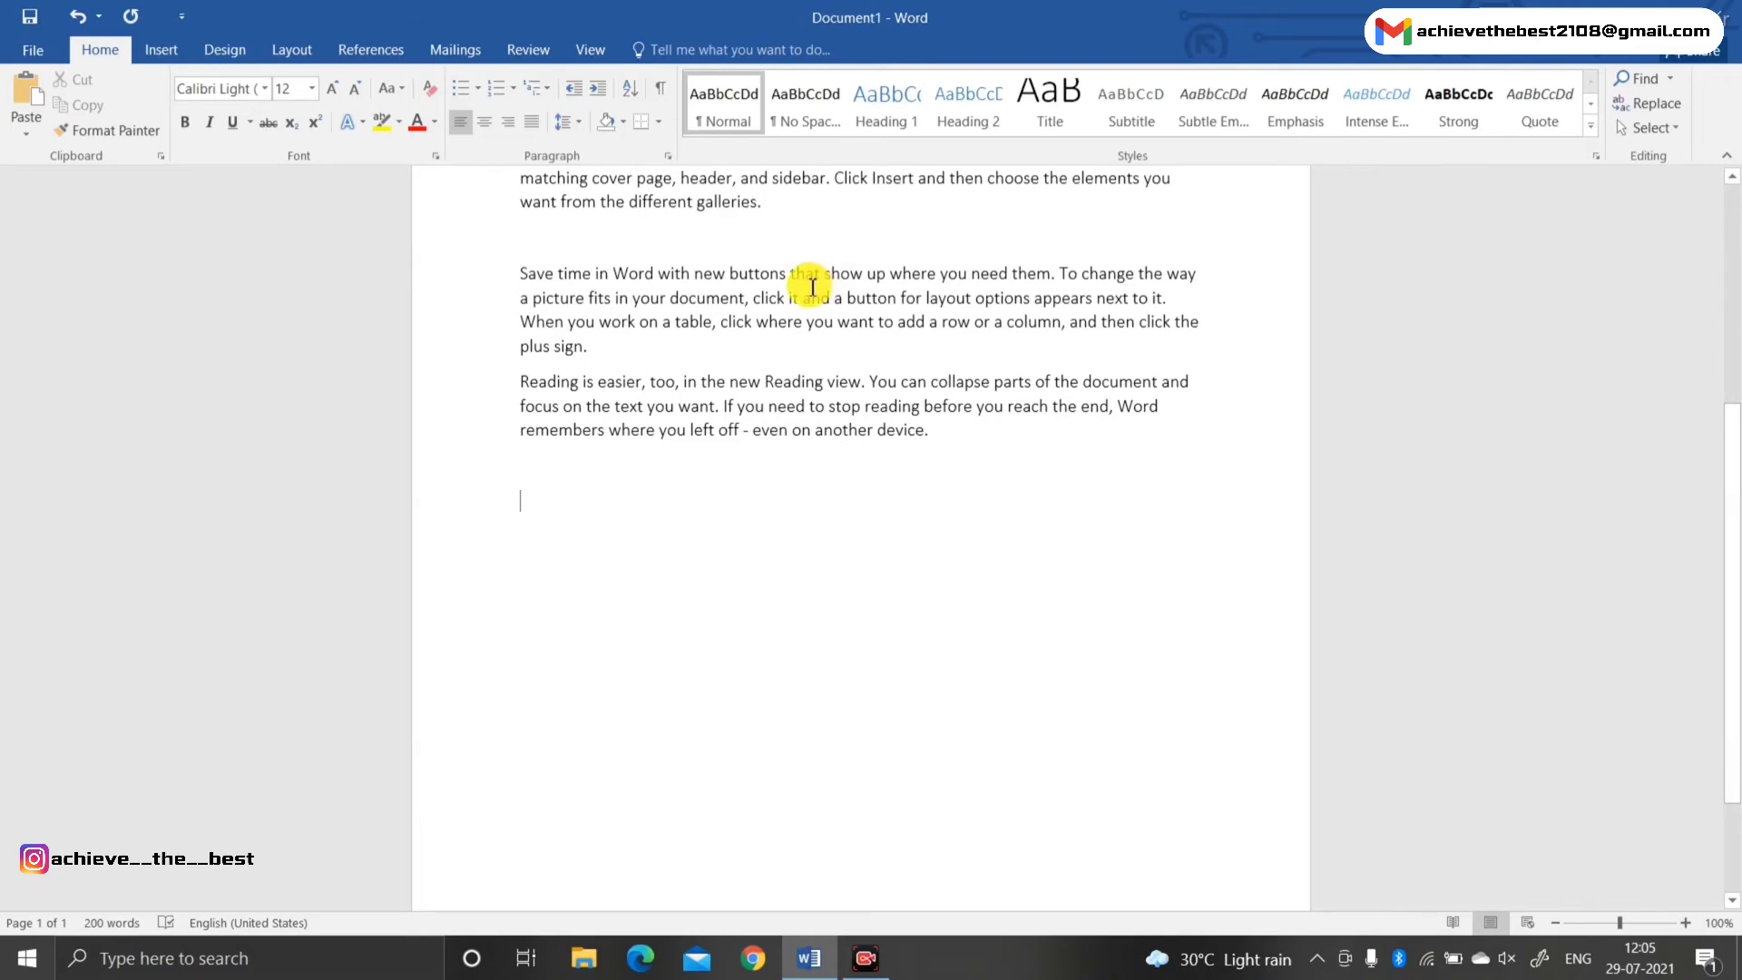
key(ctrl+o)
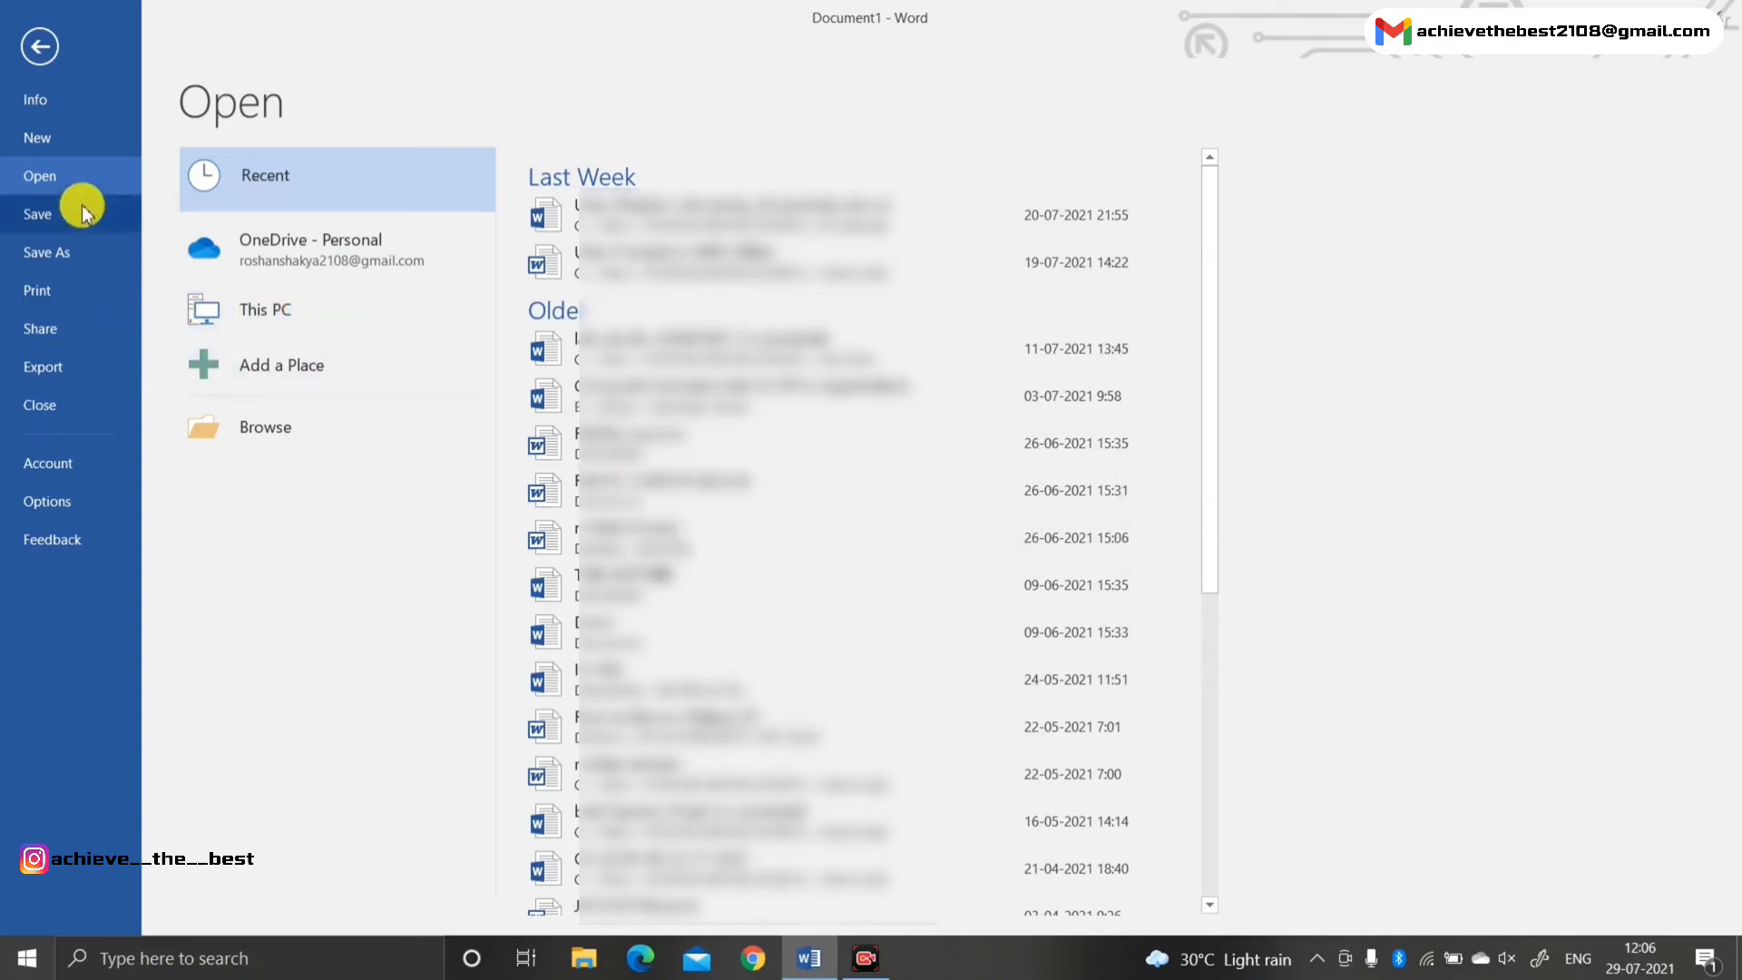
scroll(717, 208, down, 5)
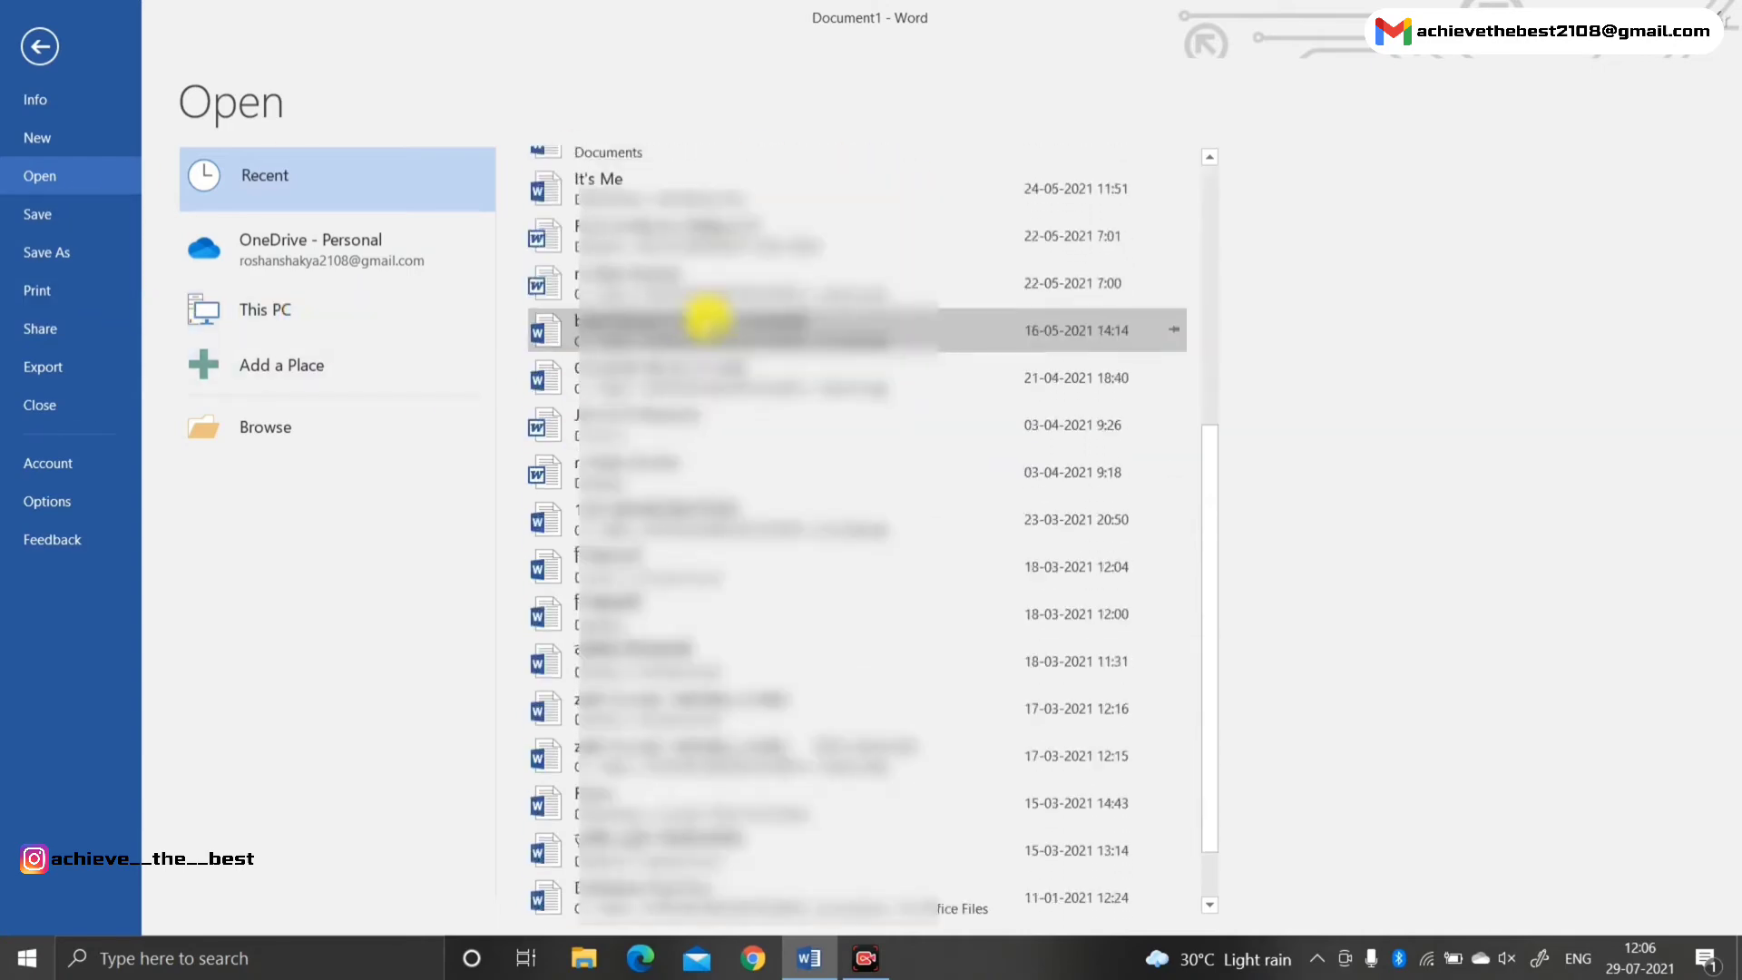
scroll(710, 314, up, 5)
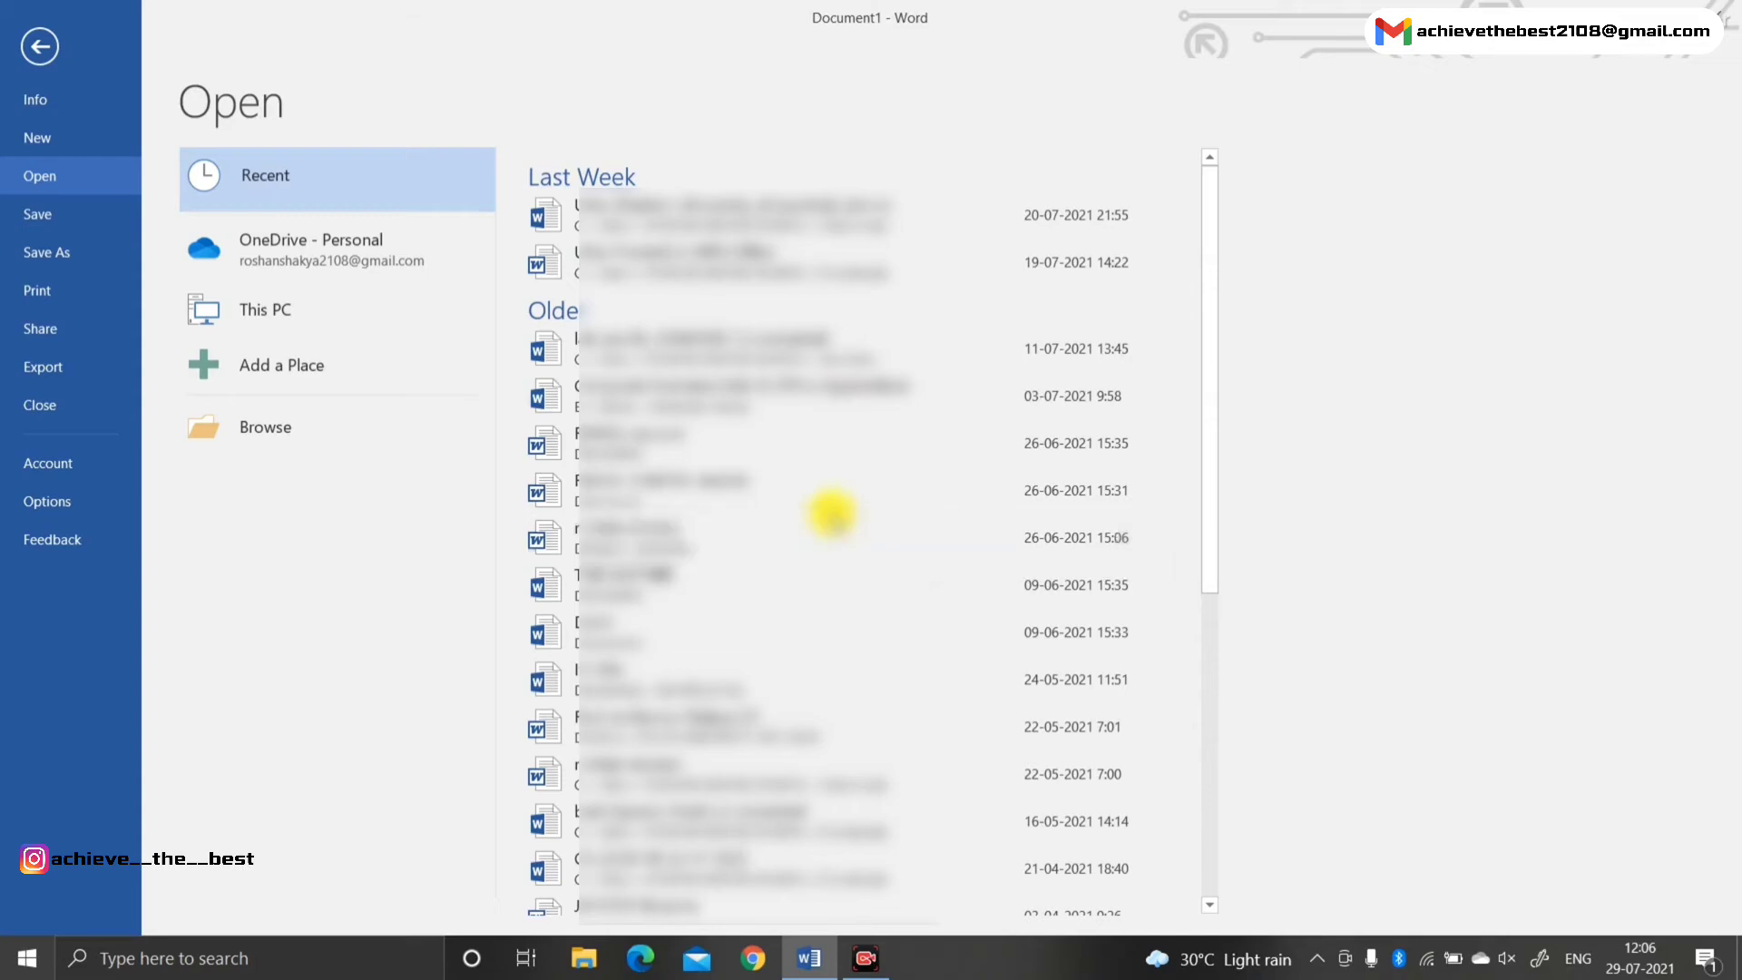
key(Escape)
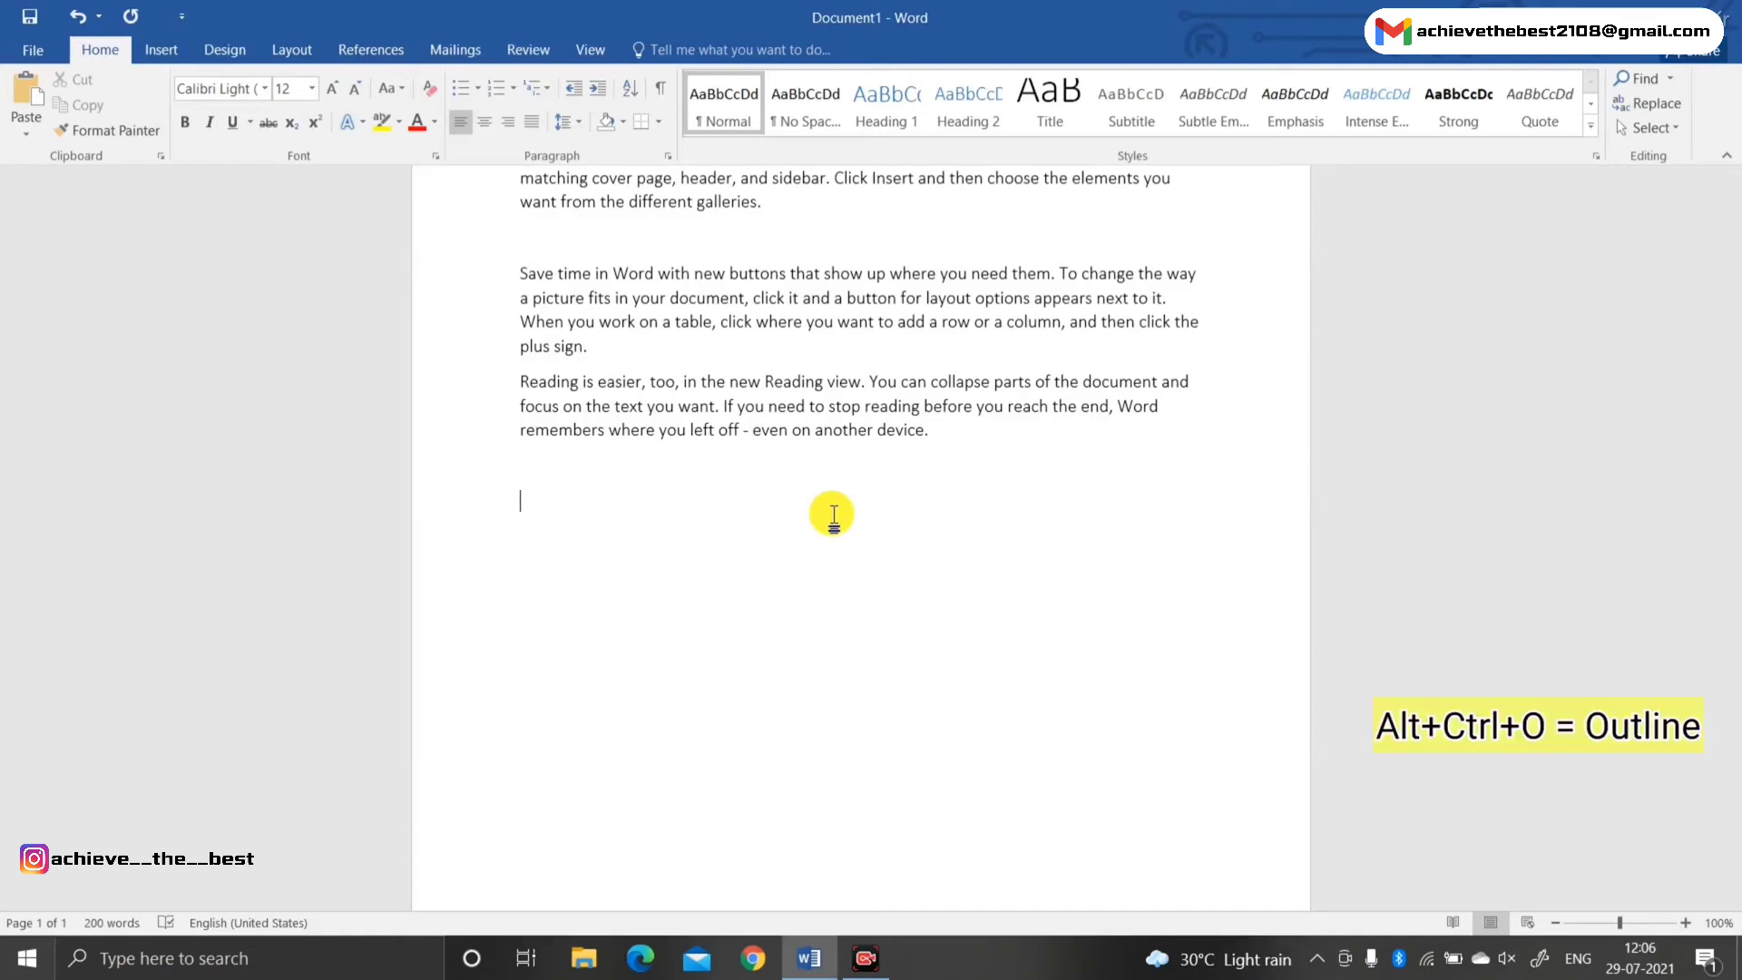
Select the "Save time in Word" paragraph, view it in Outline view, and close that view
scroll(545, 436, up, 2)
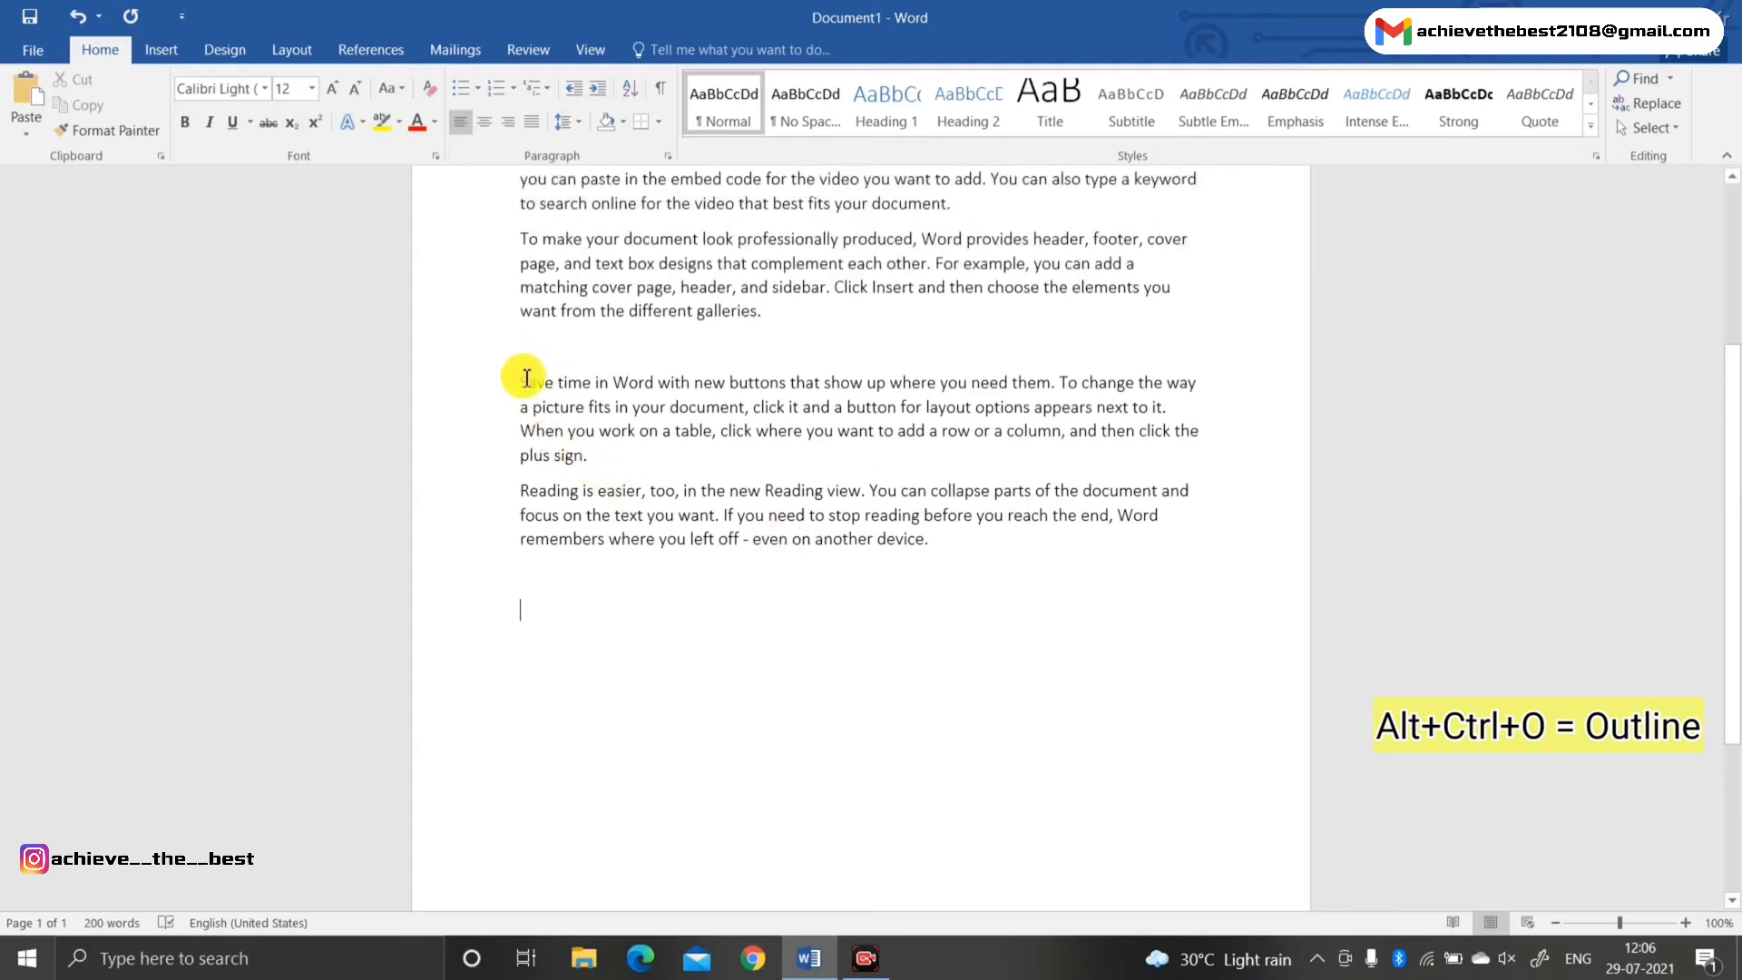
drag(526, 378, 630, 465)
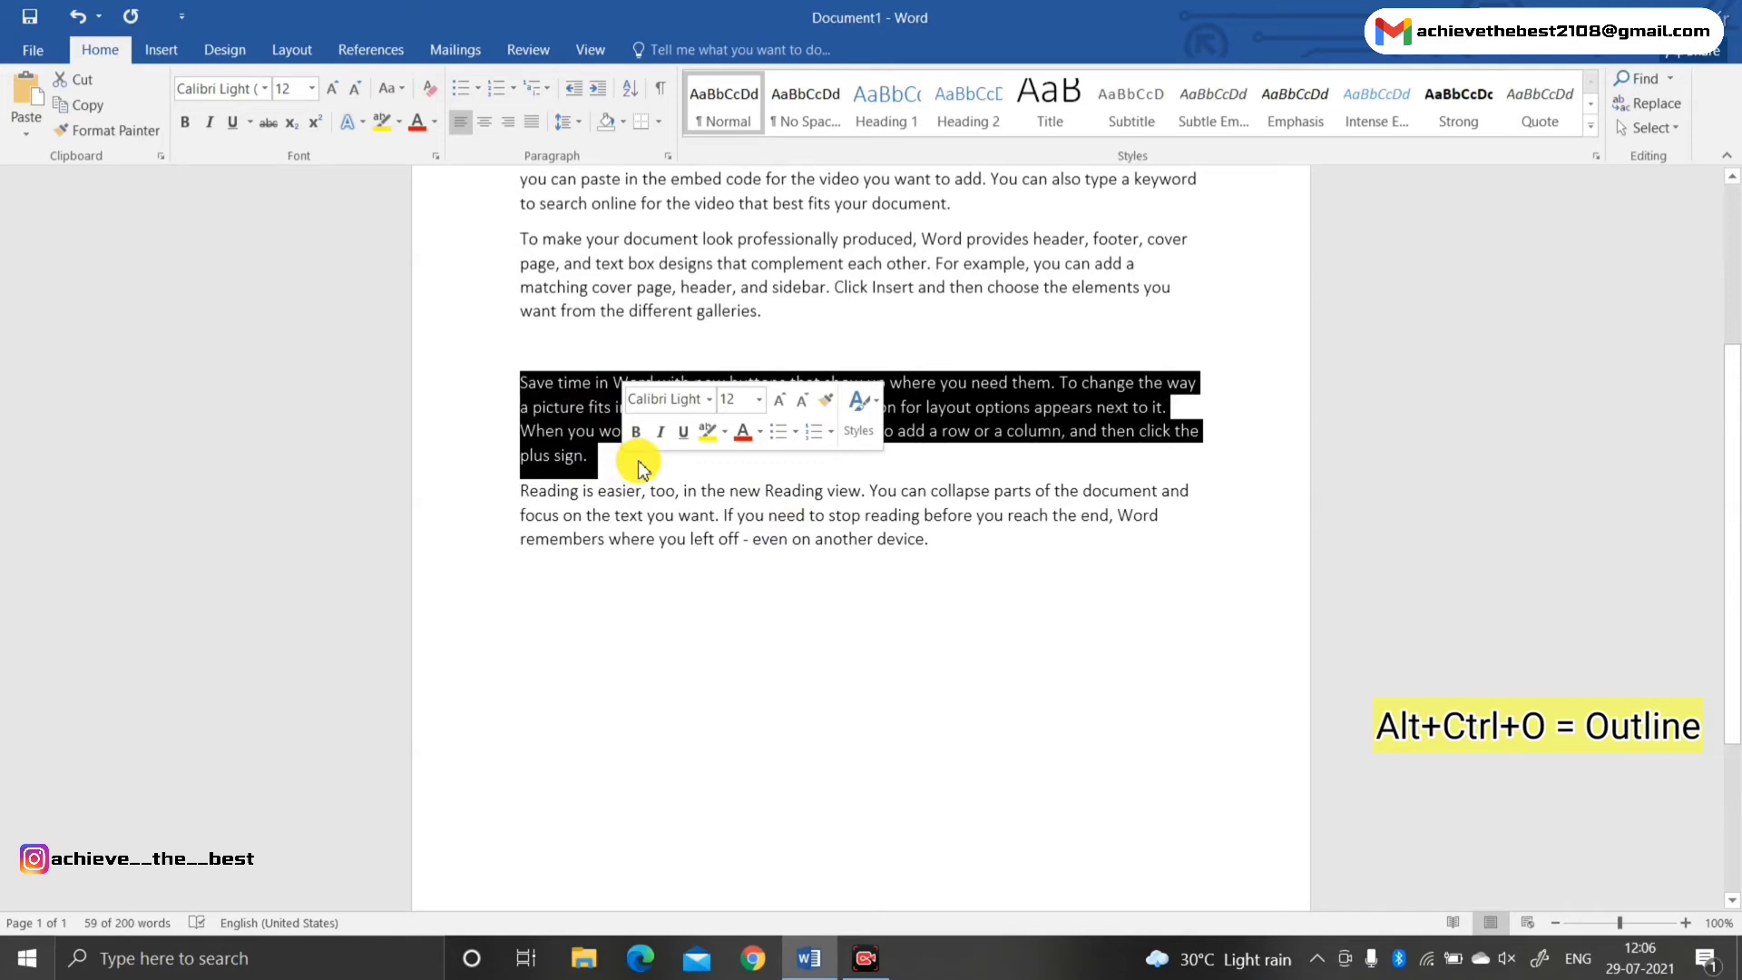
key(ctrl+alt+o)
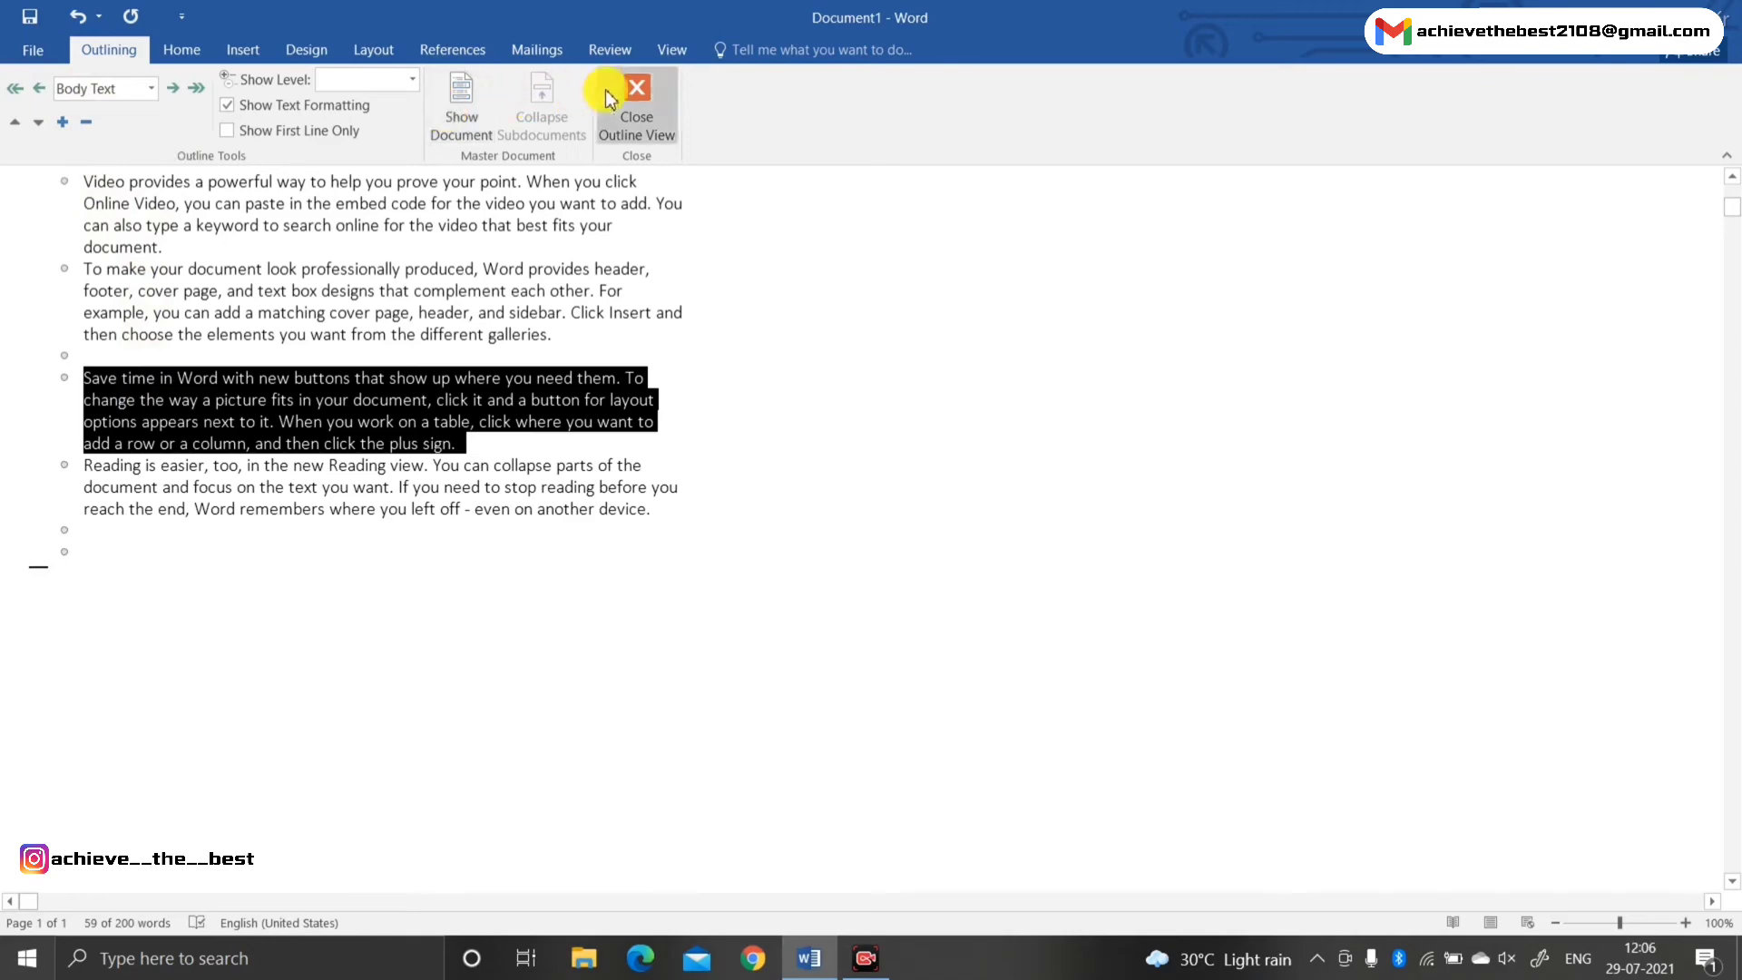
click(638, 100)
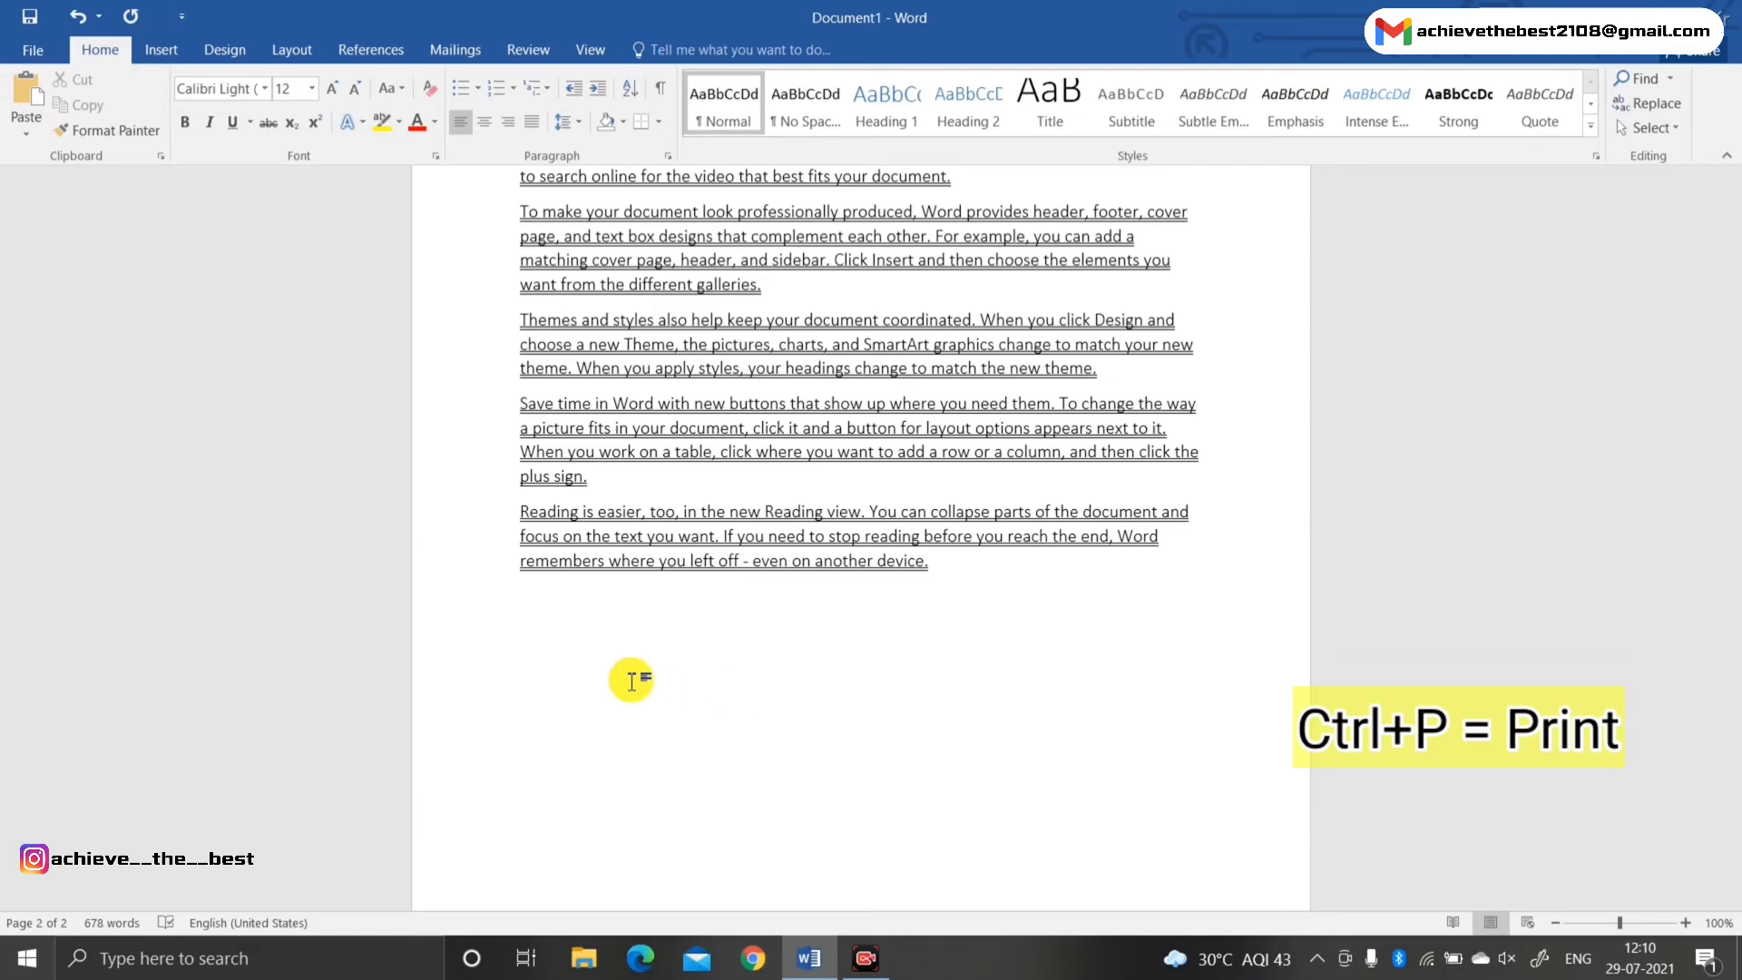
View the document's print settings and page preview twice, returning to the document each time without printing
key(ctrl+p)
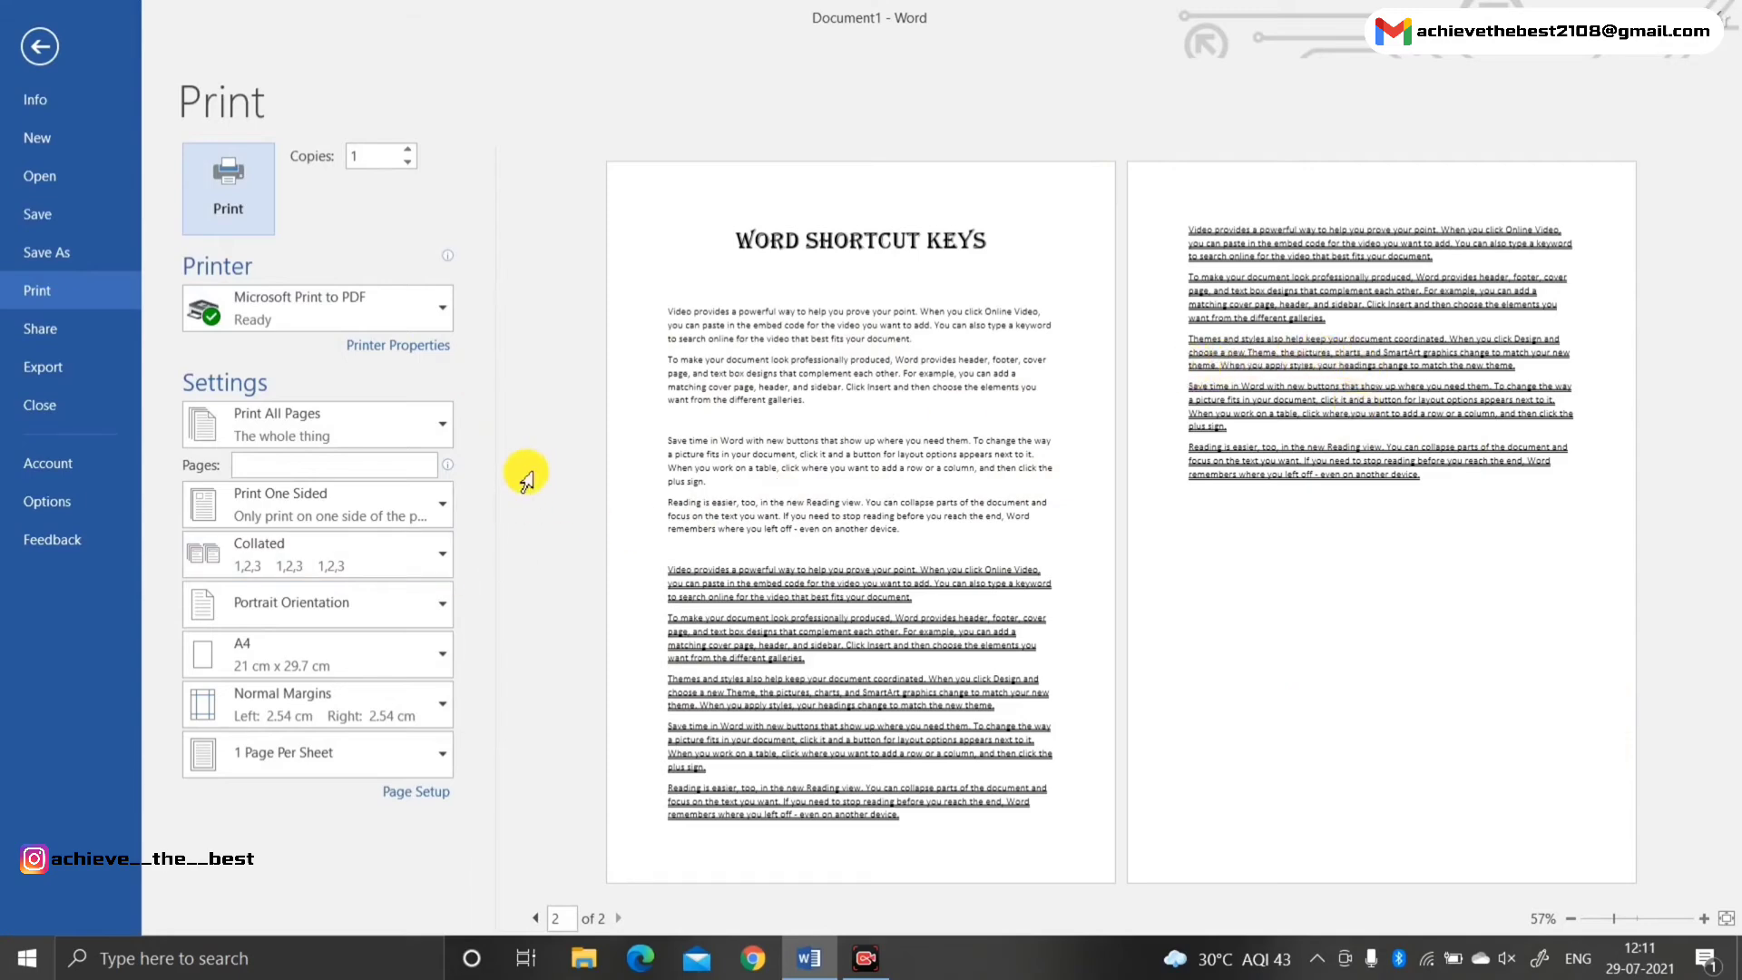
key(Escape)
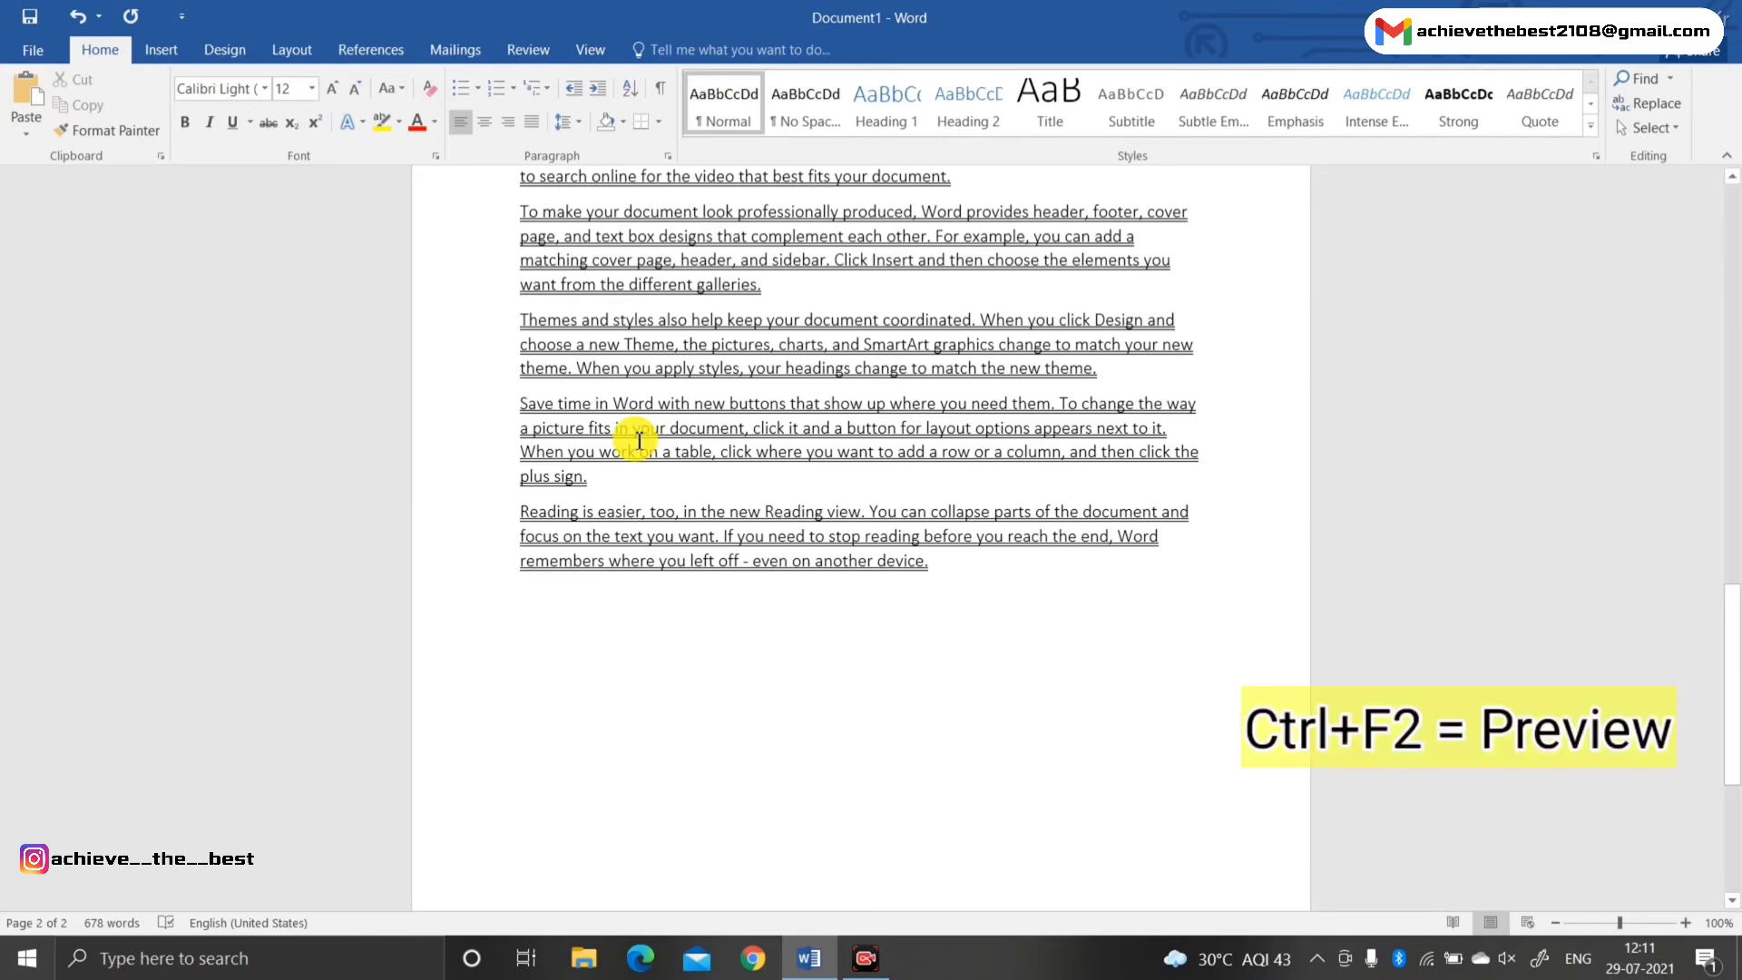
key(ctrl+F2)
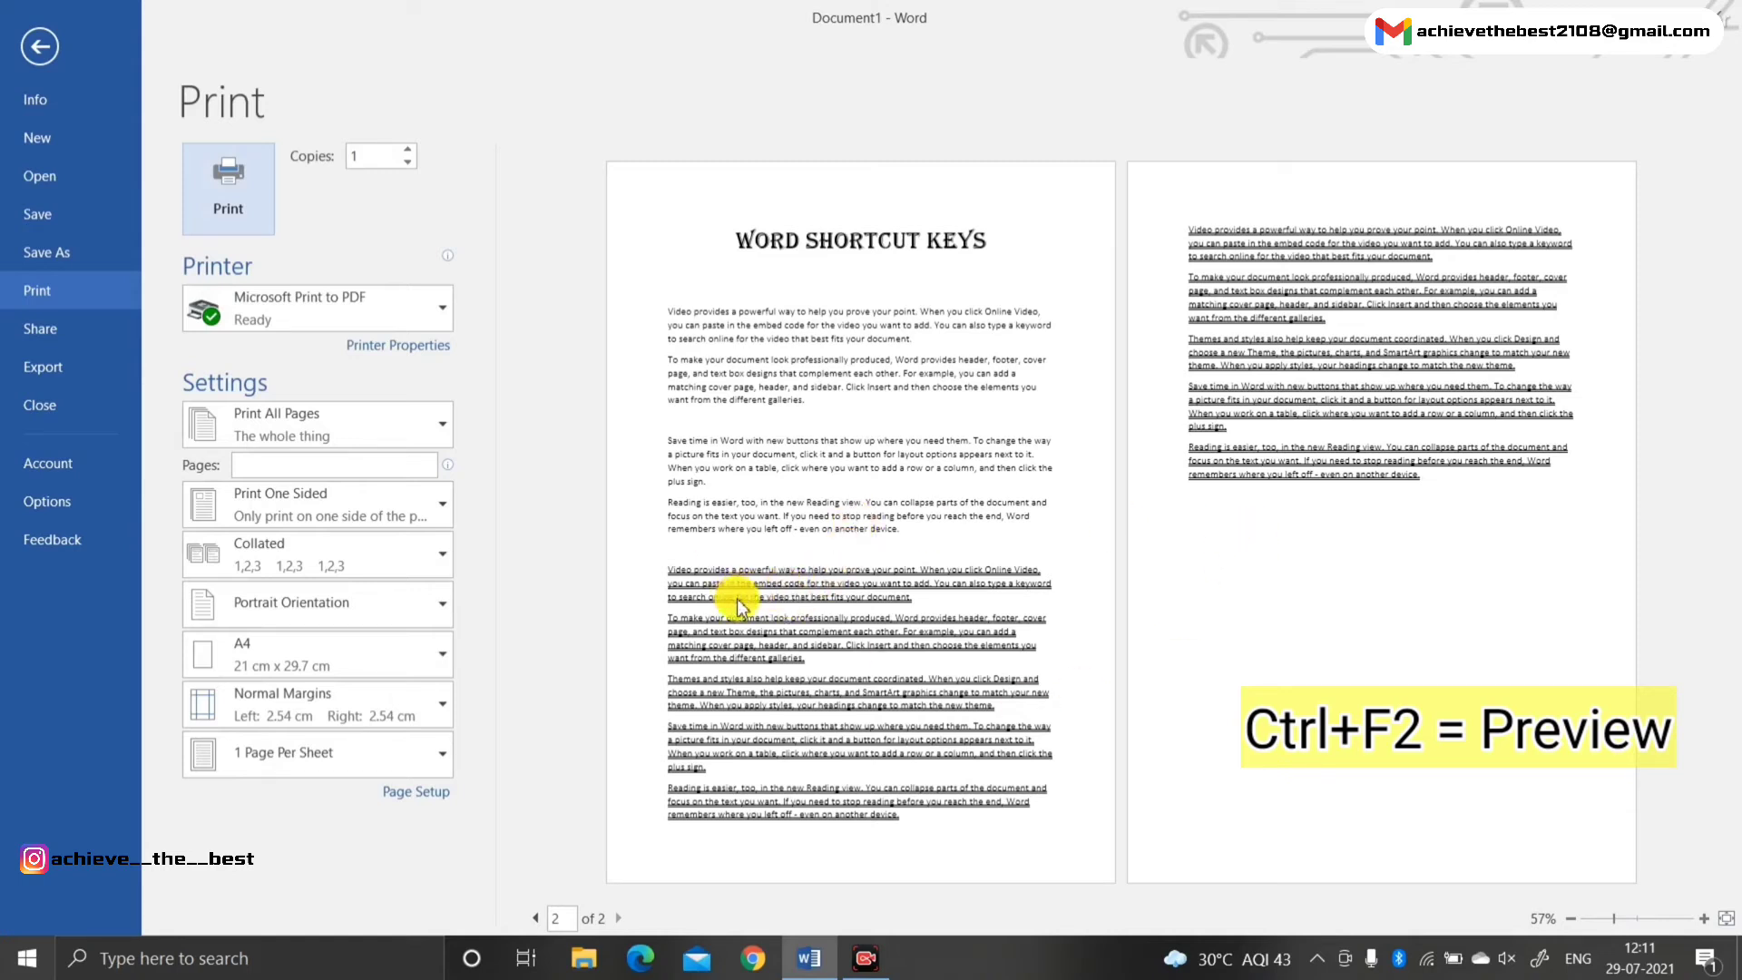
key(Escape)
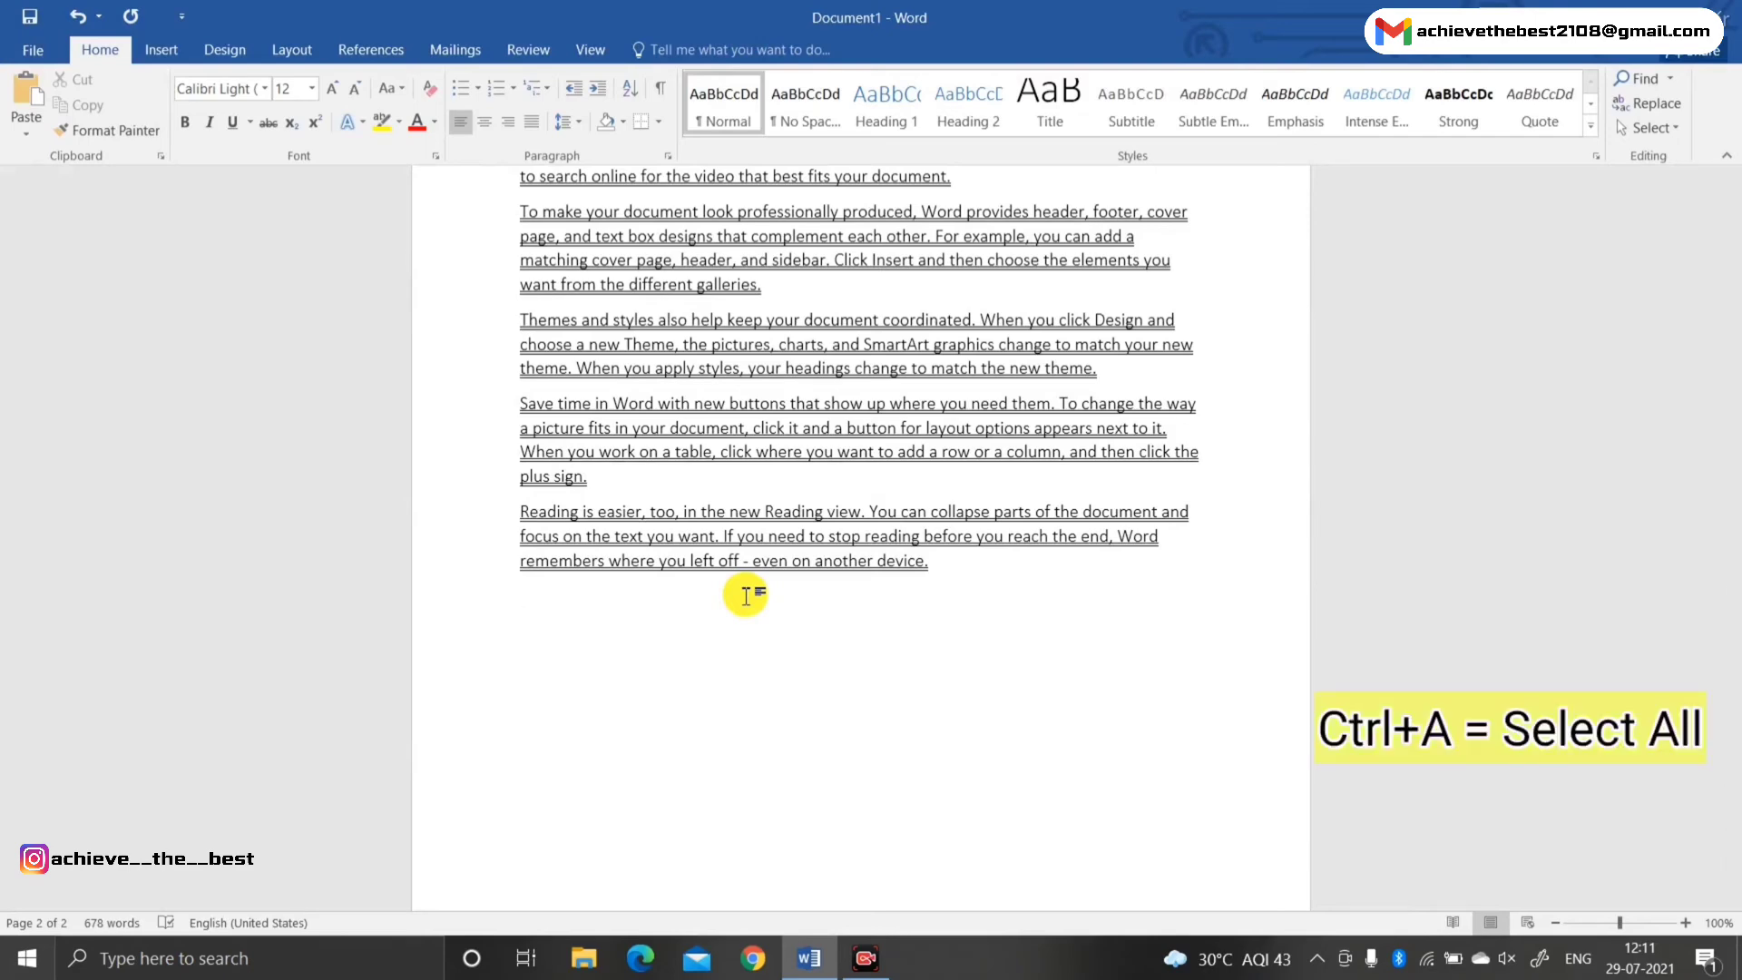
Select the entire document, check the selection across both pages, and deselect it near the title
scroll(690, 608, up, 3)
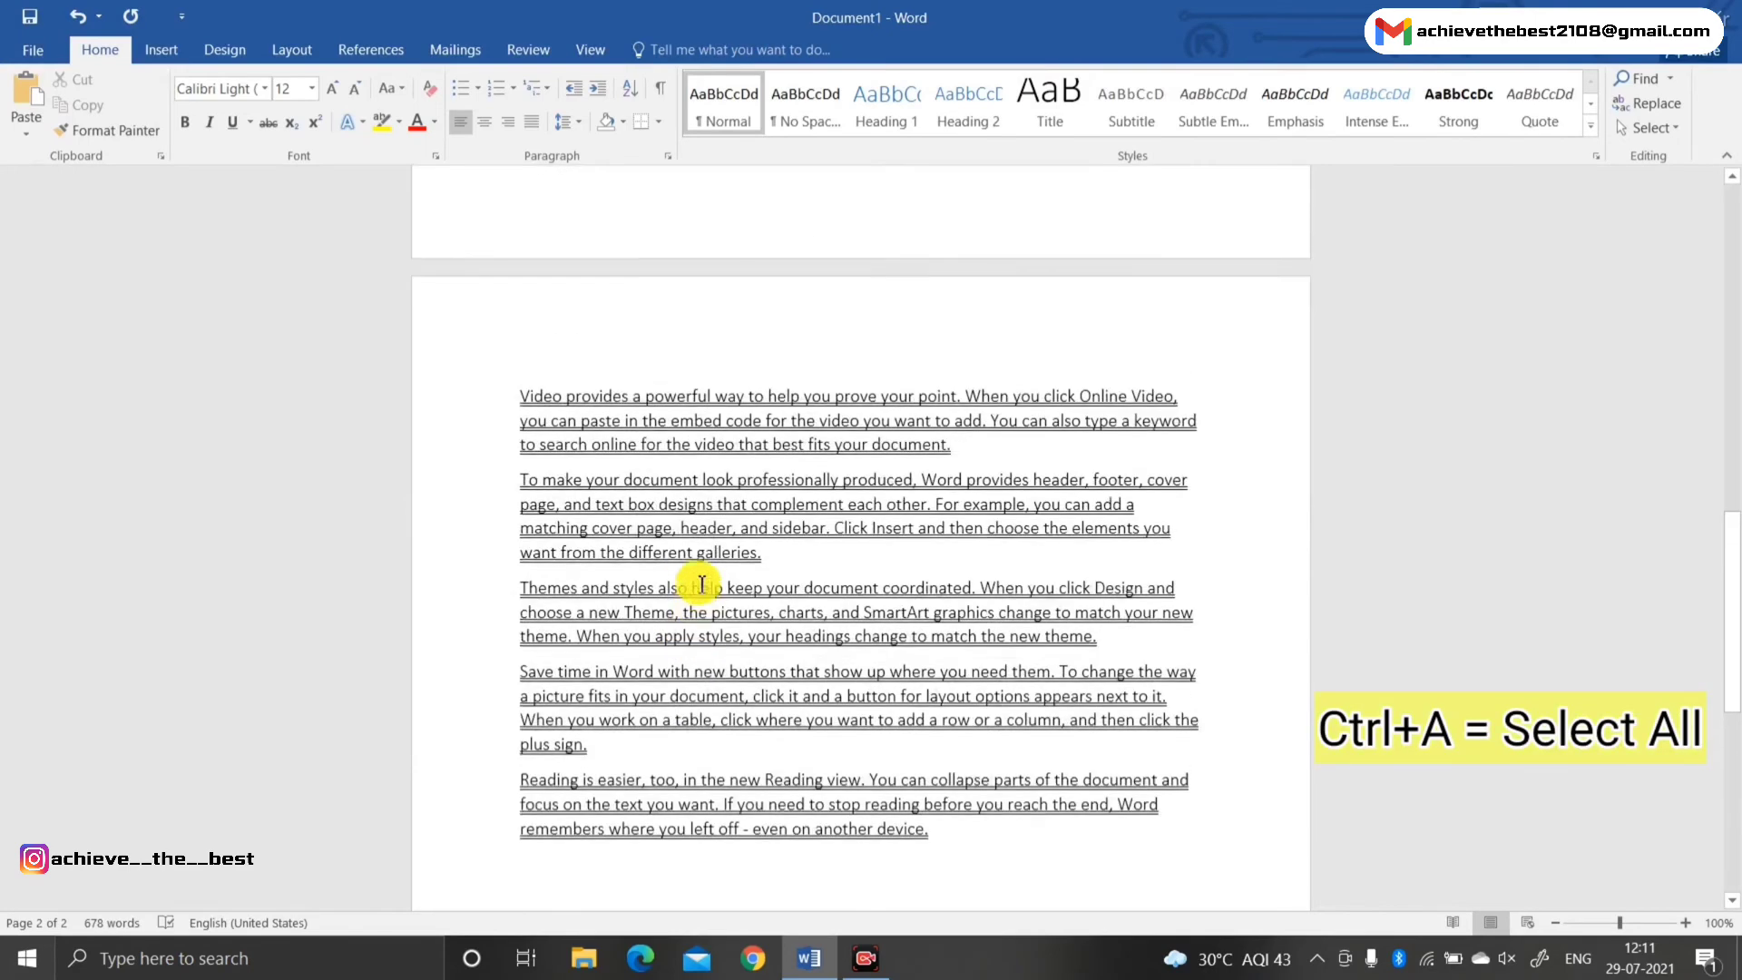
scroll(699, 590, up, 10)
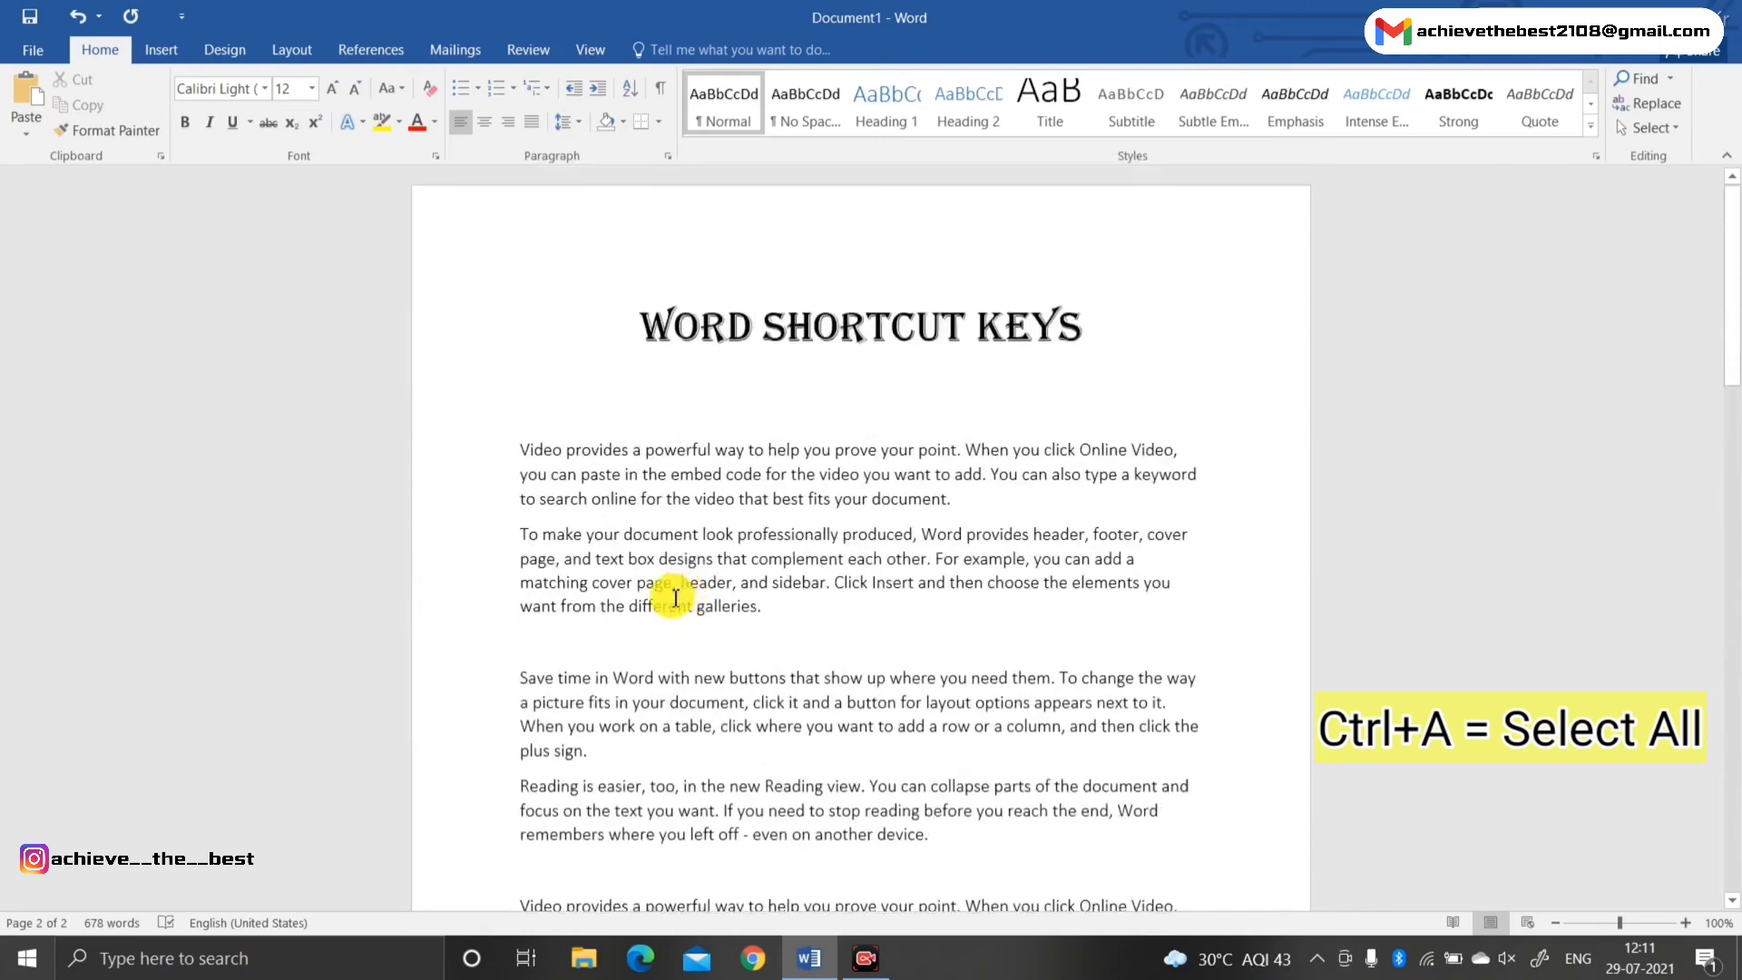
key(ctrl+a)
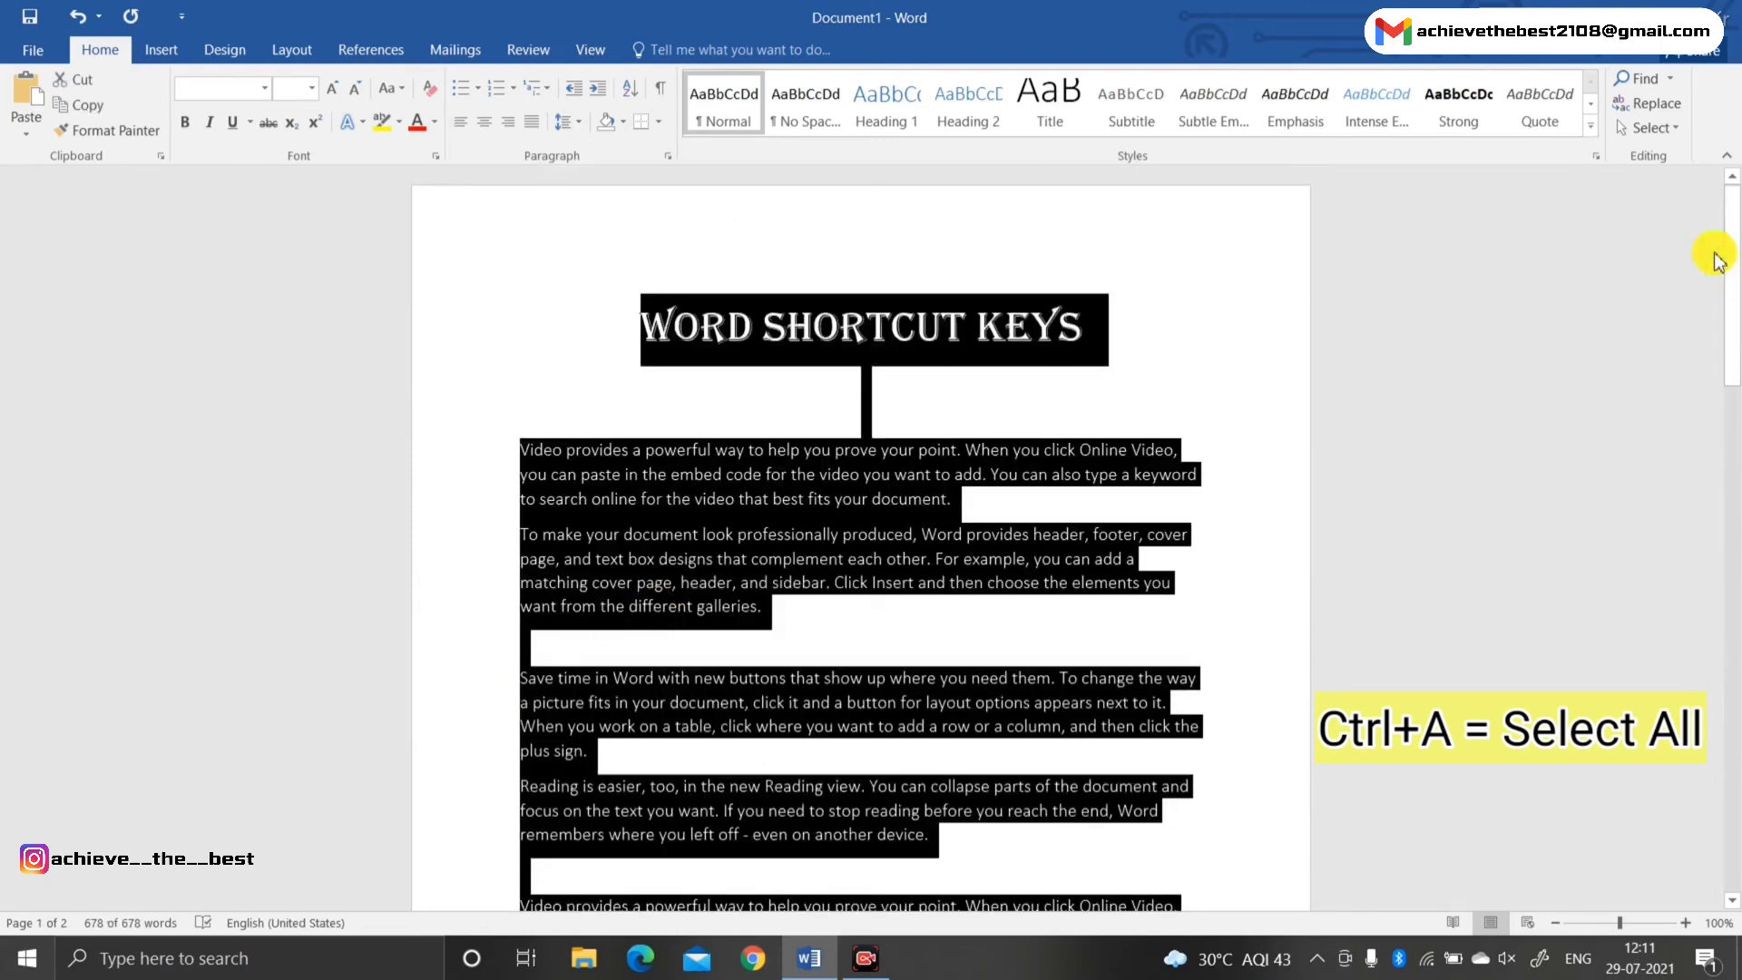
key(ctrl+u)
scroll(1128, 428, down, 10)
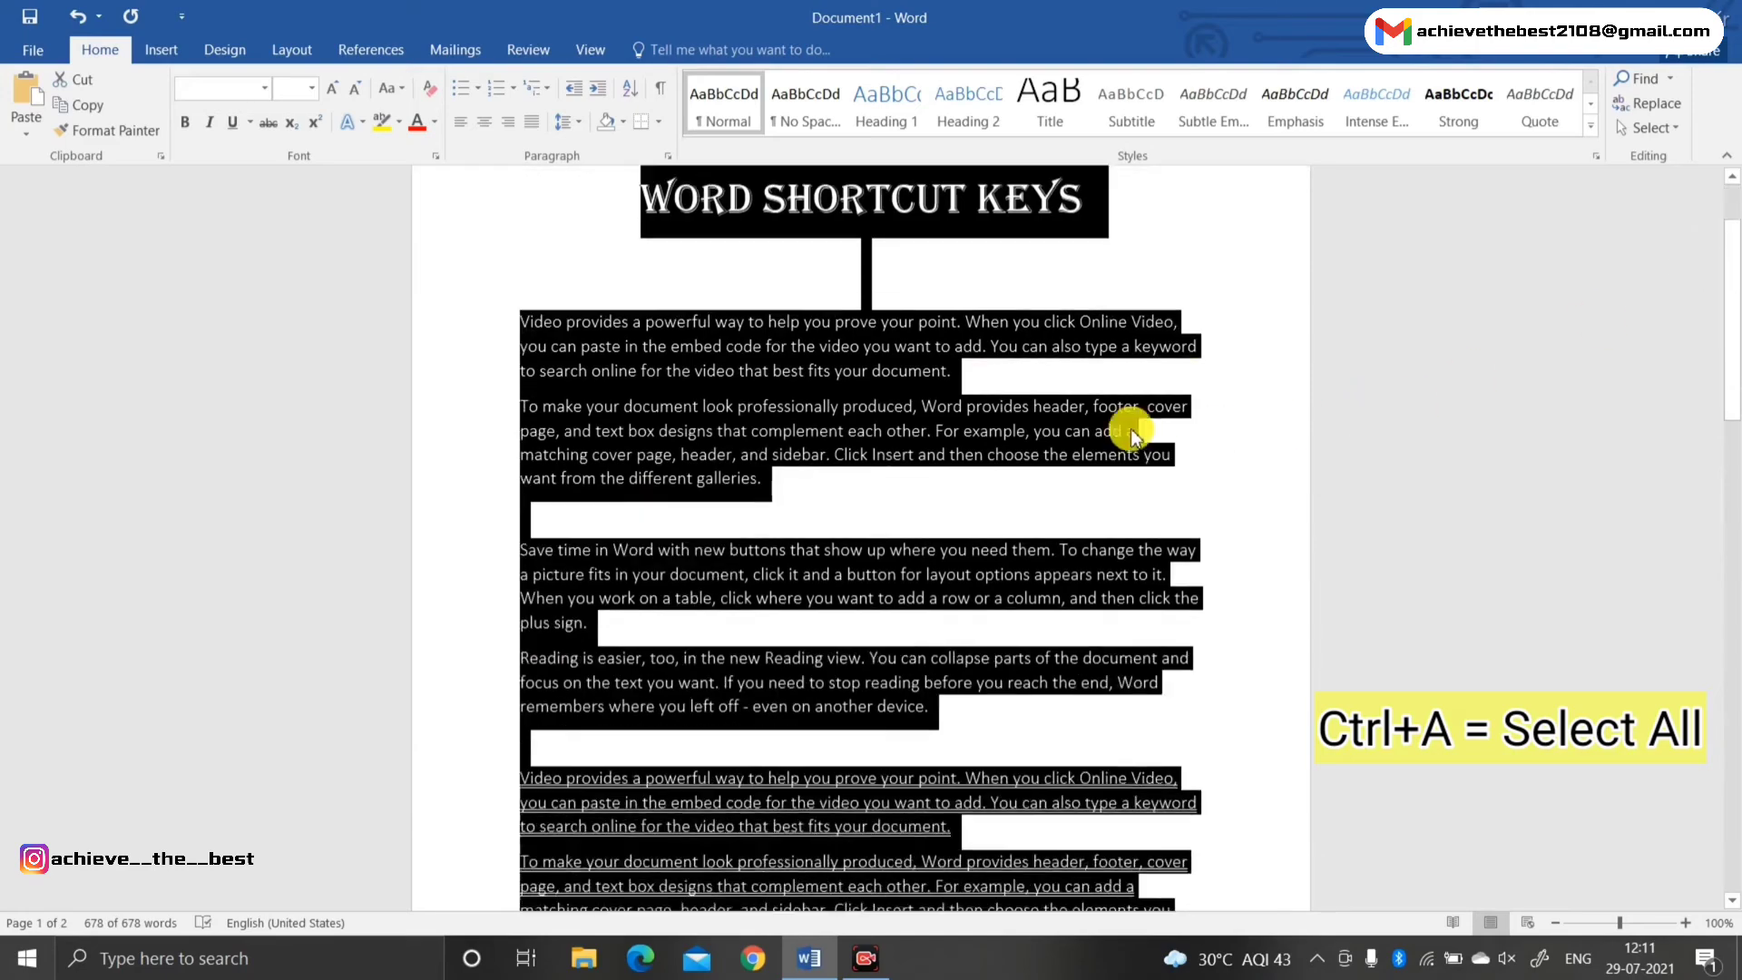
scroll(929, 449, up, 10)
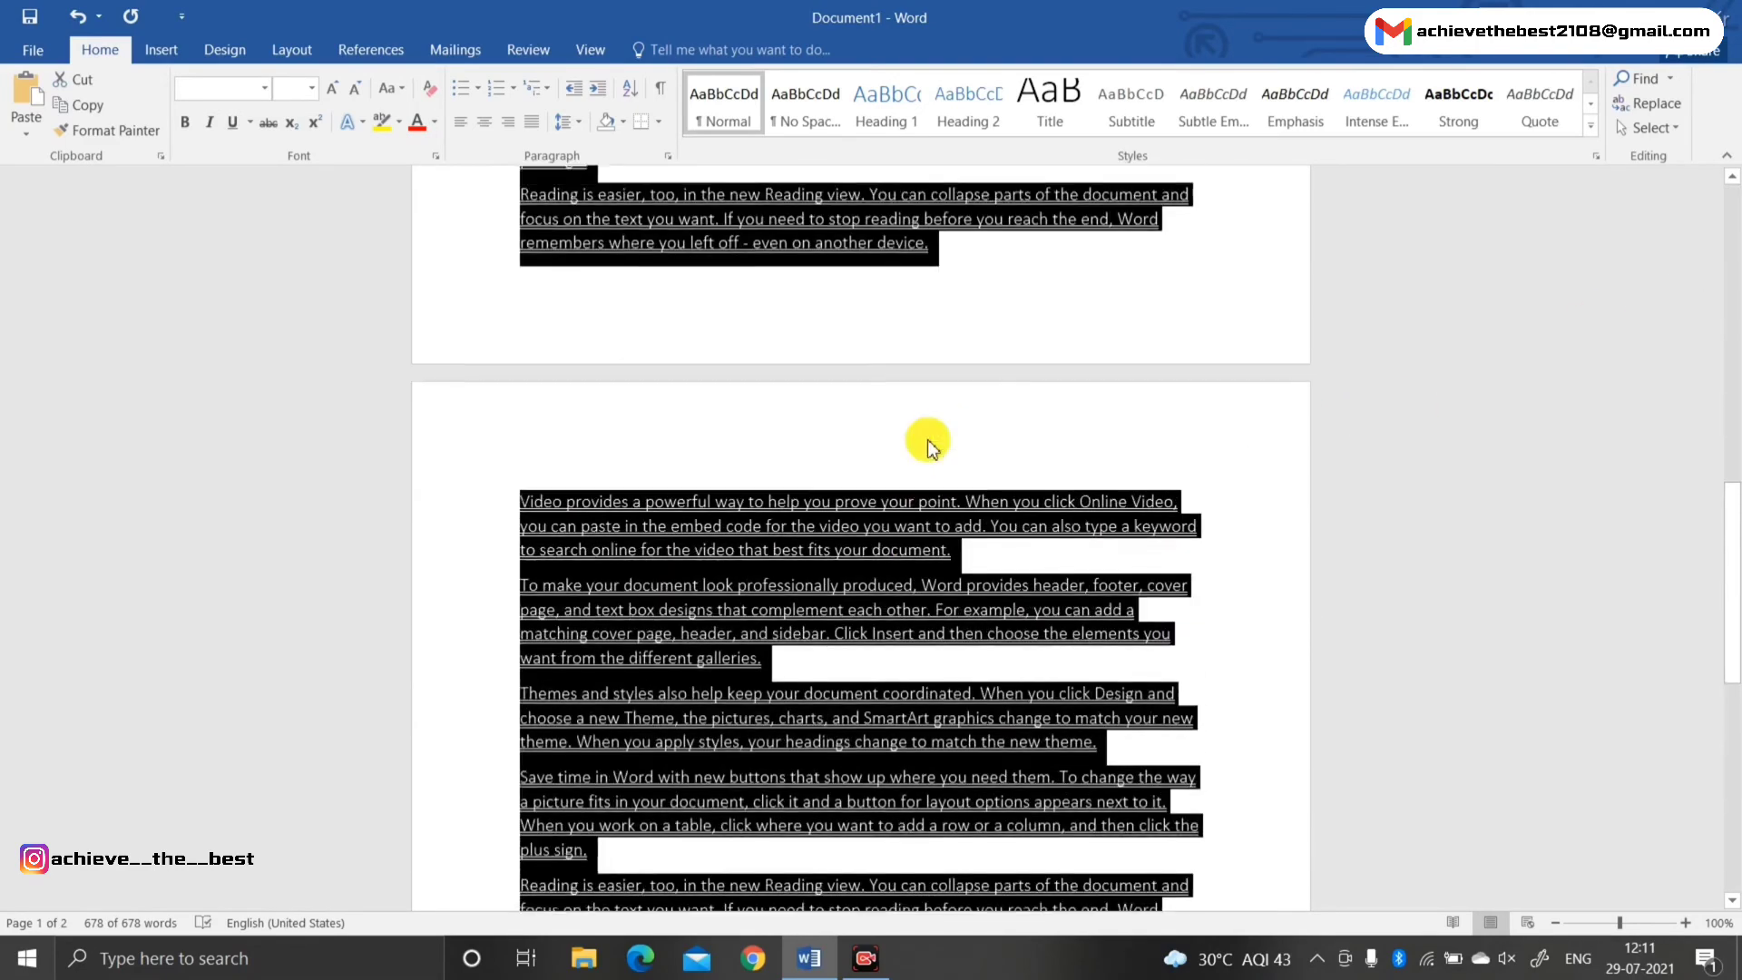
scroll(925, 426, up, 1)
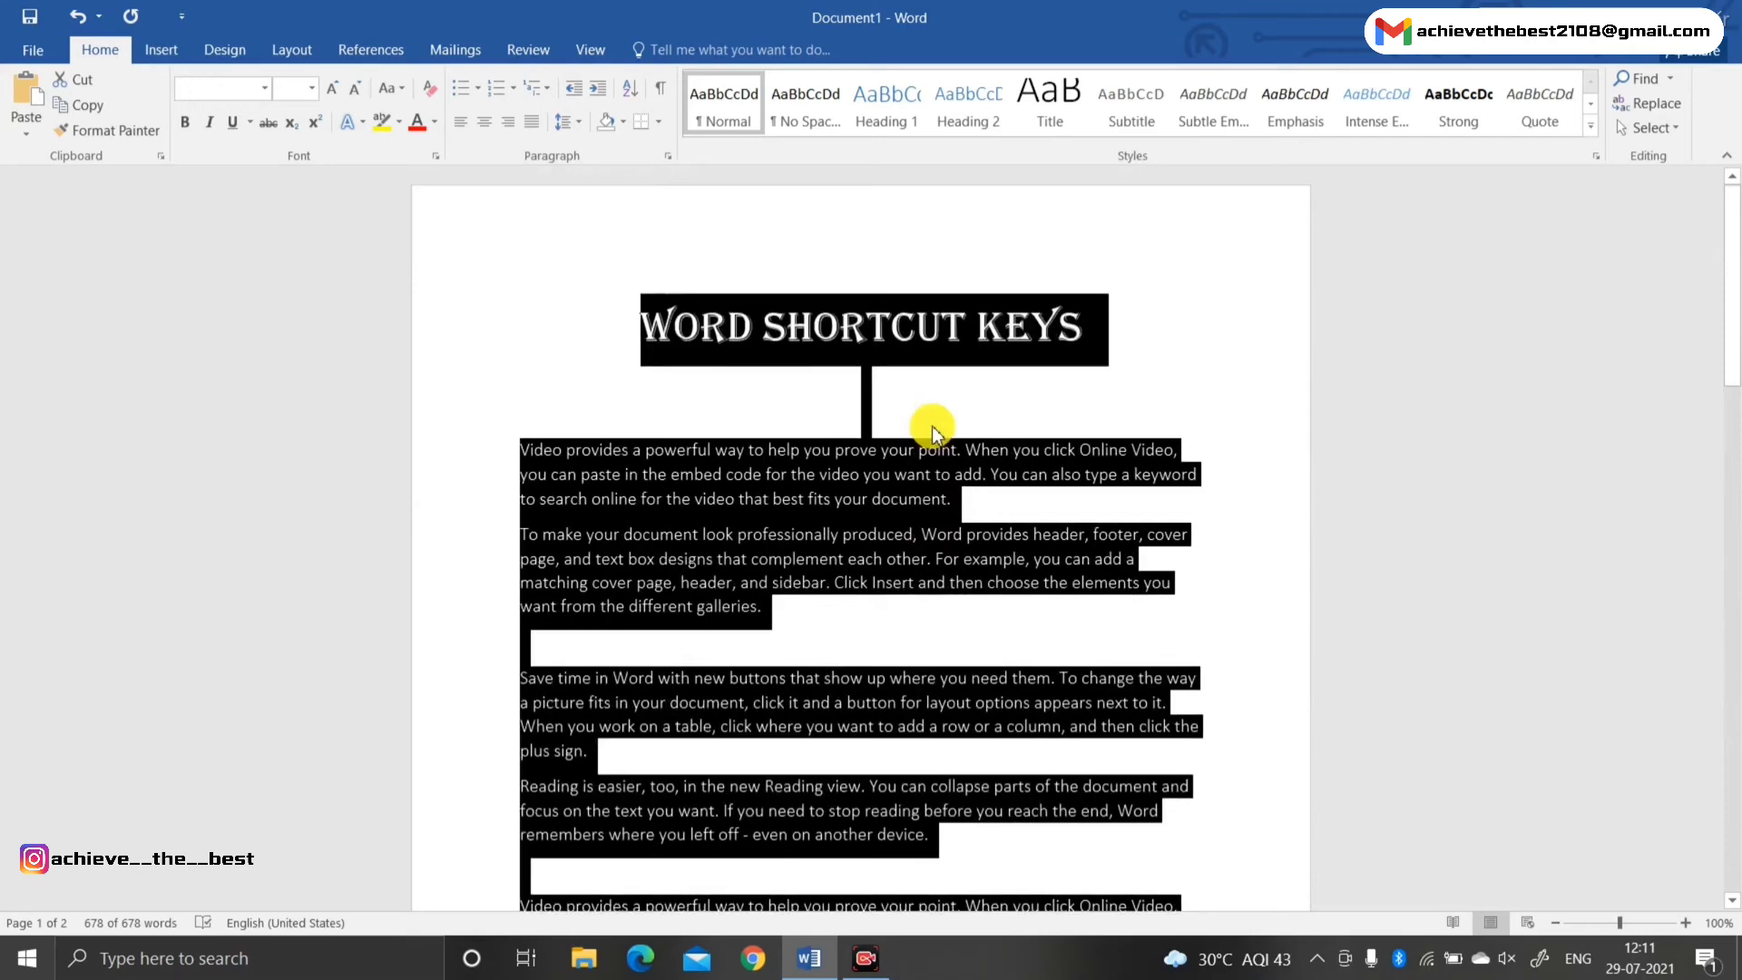
click(823, 413)
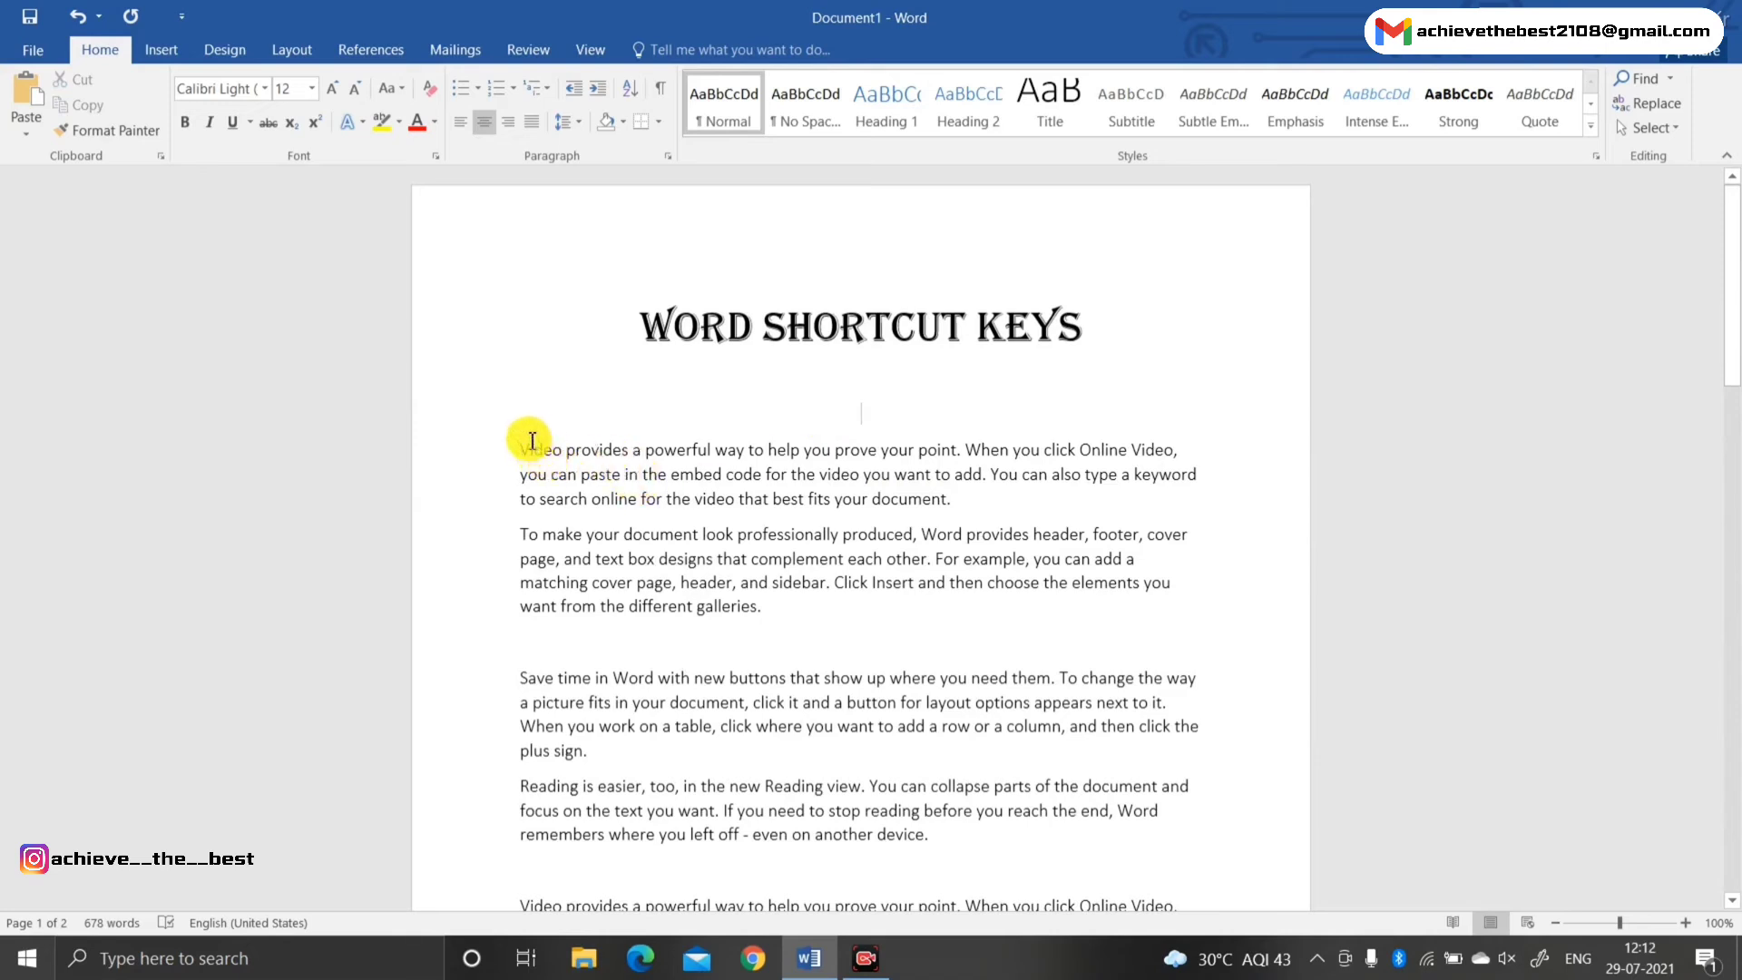
Switch small caps on and off repeatedly for the title "WORD SHORTCUT KEYS", ending with small caps off
drag(533, 441, 861, 474)
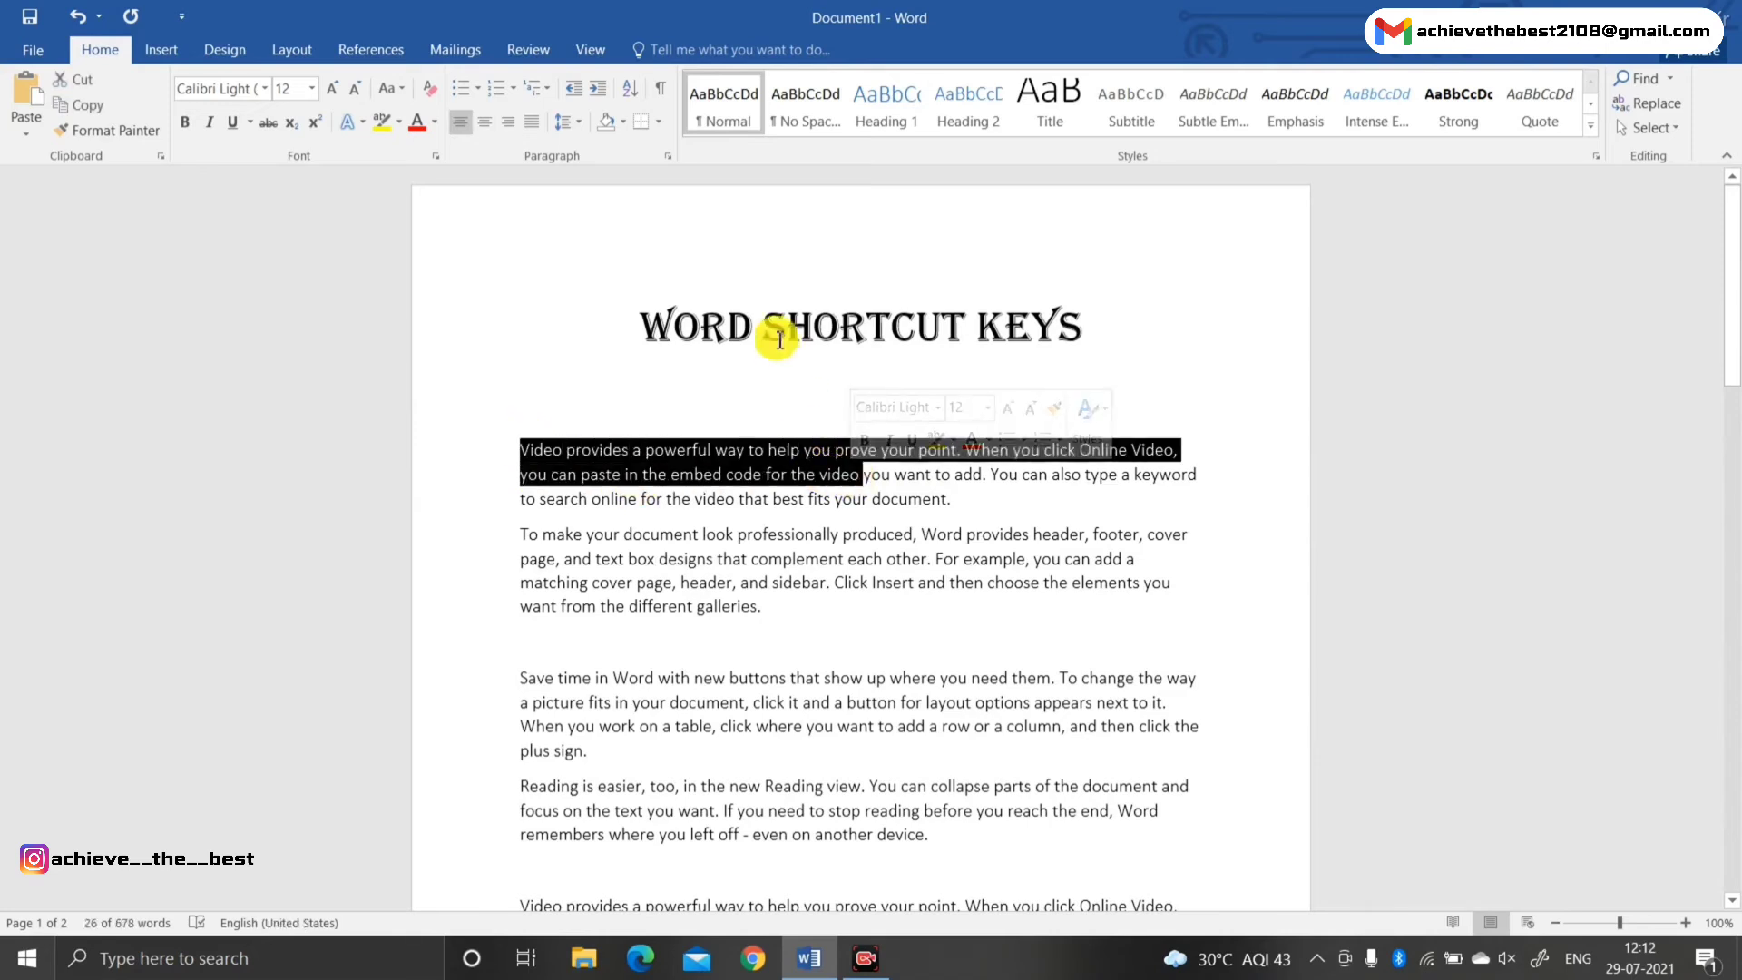
drag(653, 323, 1050, 306)
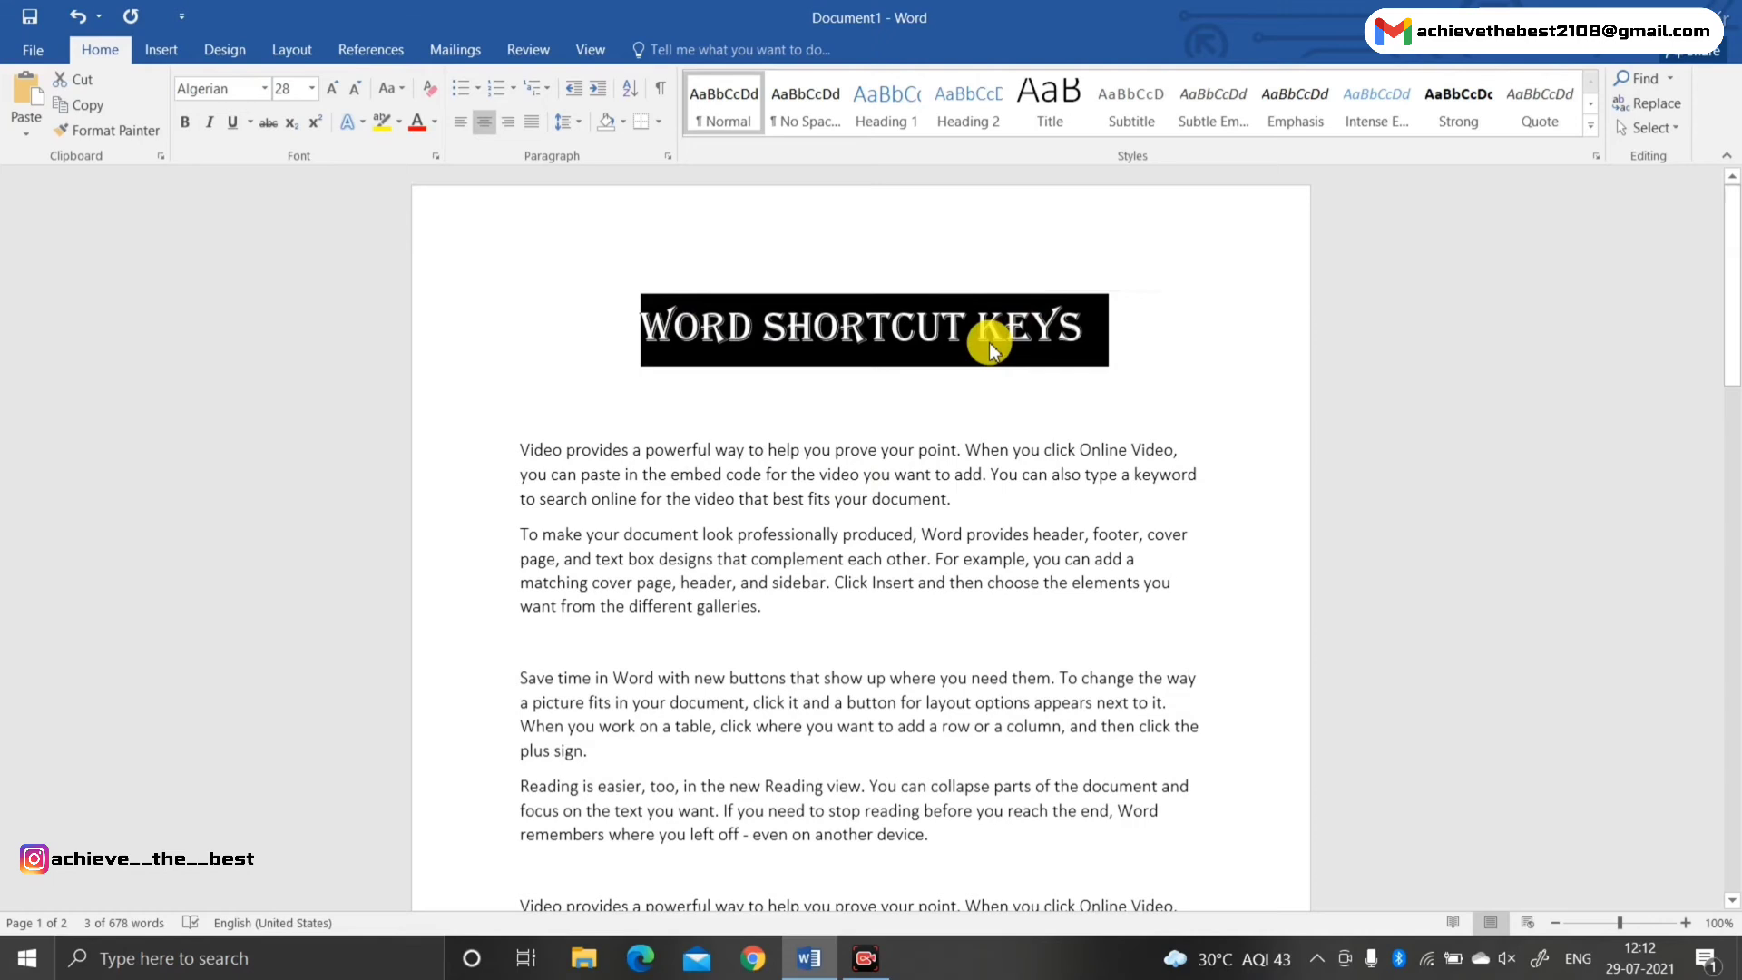
key(ctrl+shift+k)
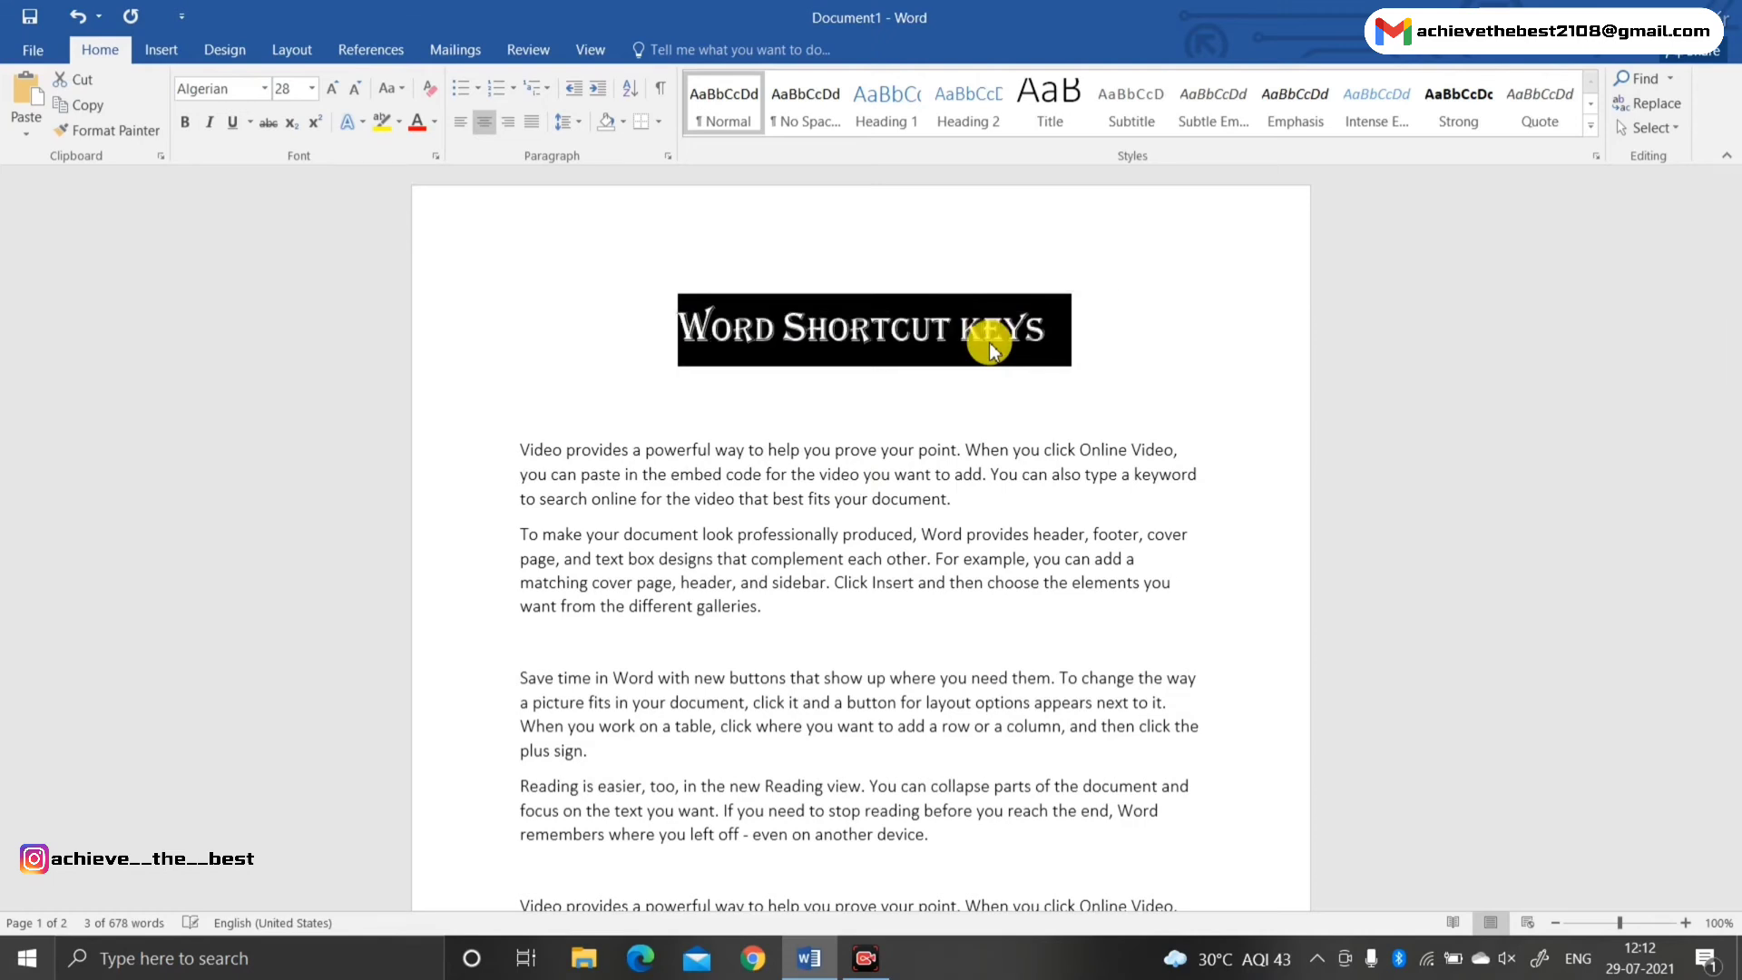
key(ctrl+shift+k)
key(ctrl+shift+k)
key(ctrl+shift+k)
key(ctrl+shift+k)
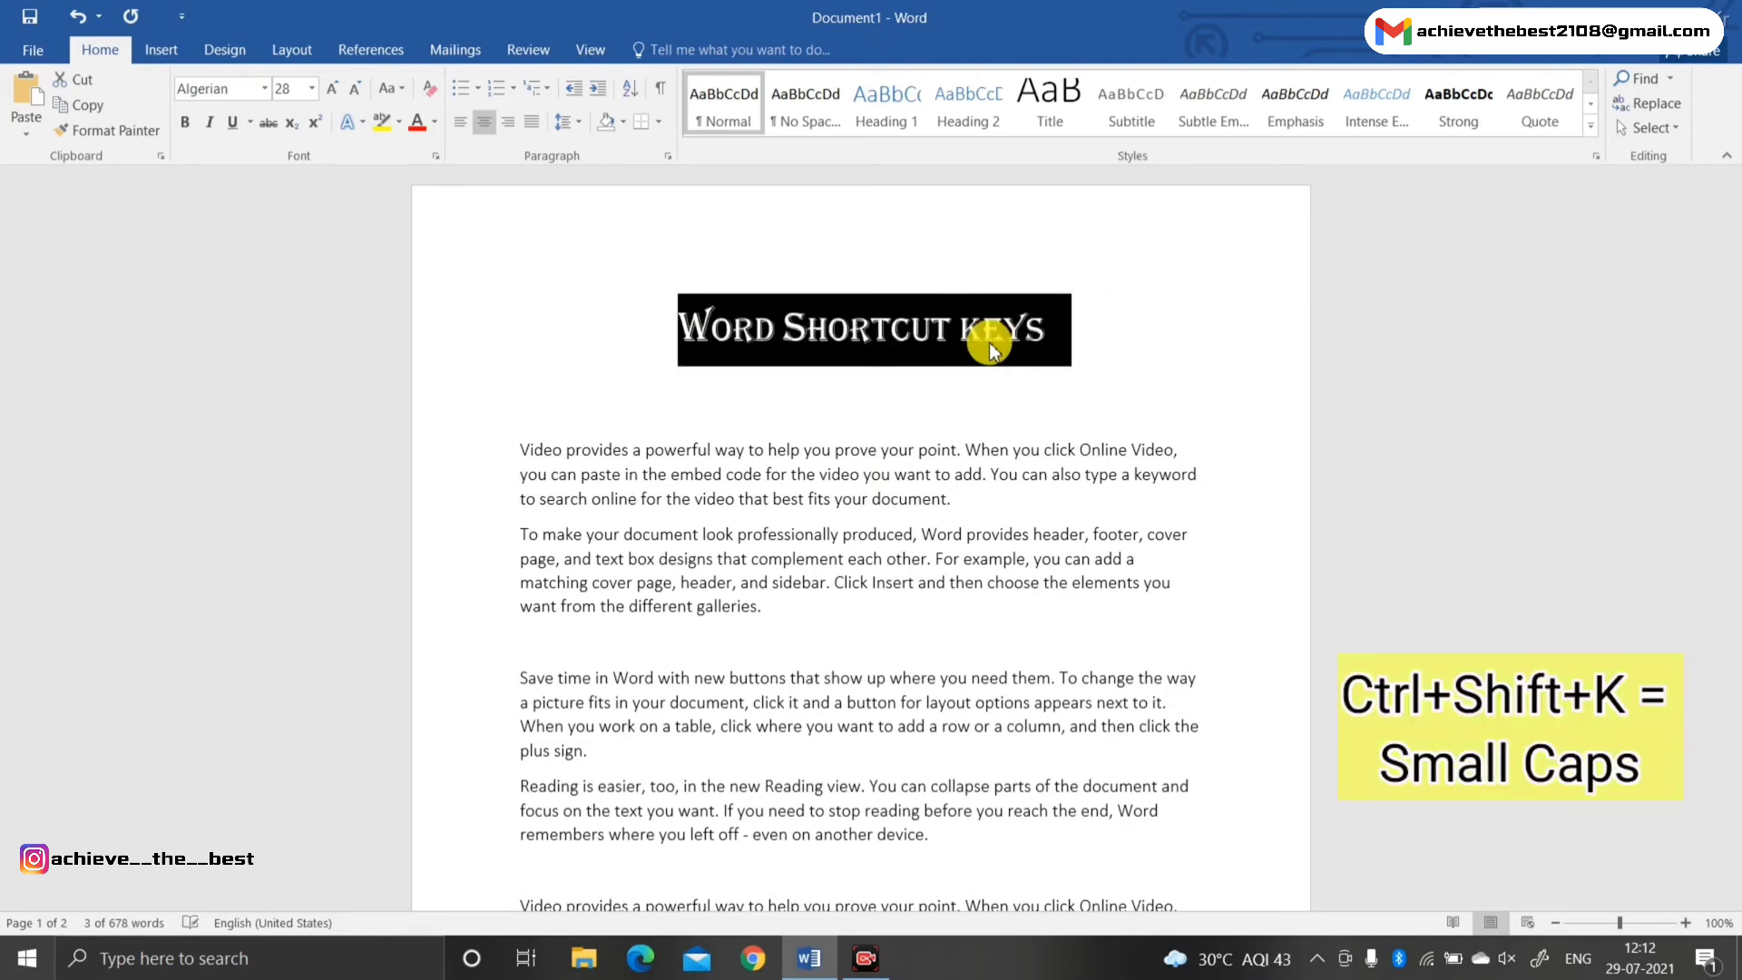
key(ctrl+shift+k)
key(ctrl+shift+k)
key(ctrl+shift+k)
key(ctrl+shift+k)
key(ctrl+shift+k)
key(ctrl+shift+k)
key(ctrl+shift+k)
key(ctrl+shift+k)
key(ctrl+shift+k)
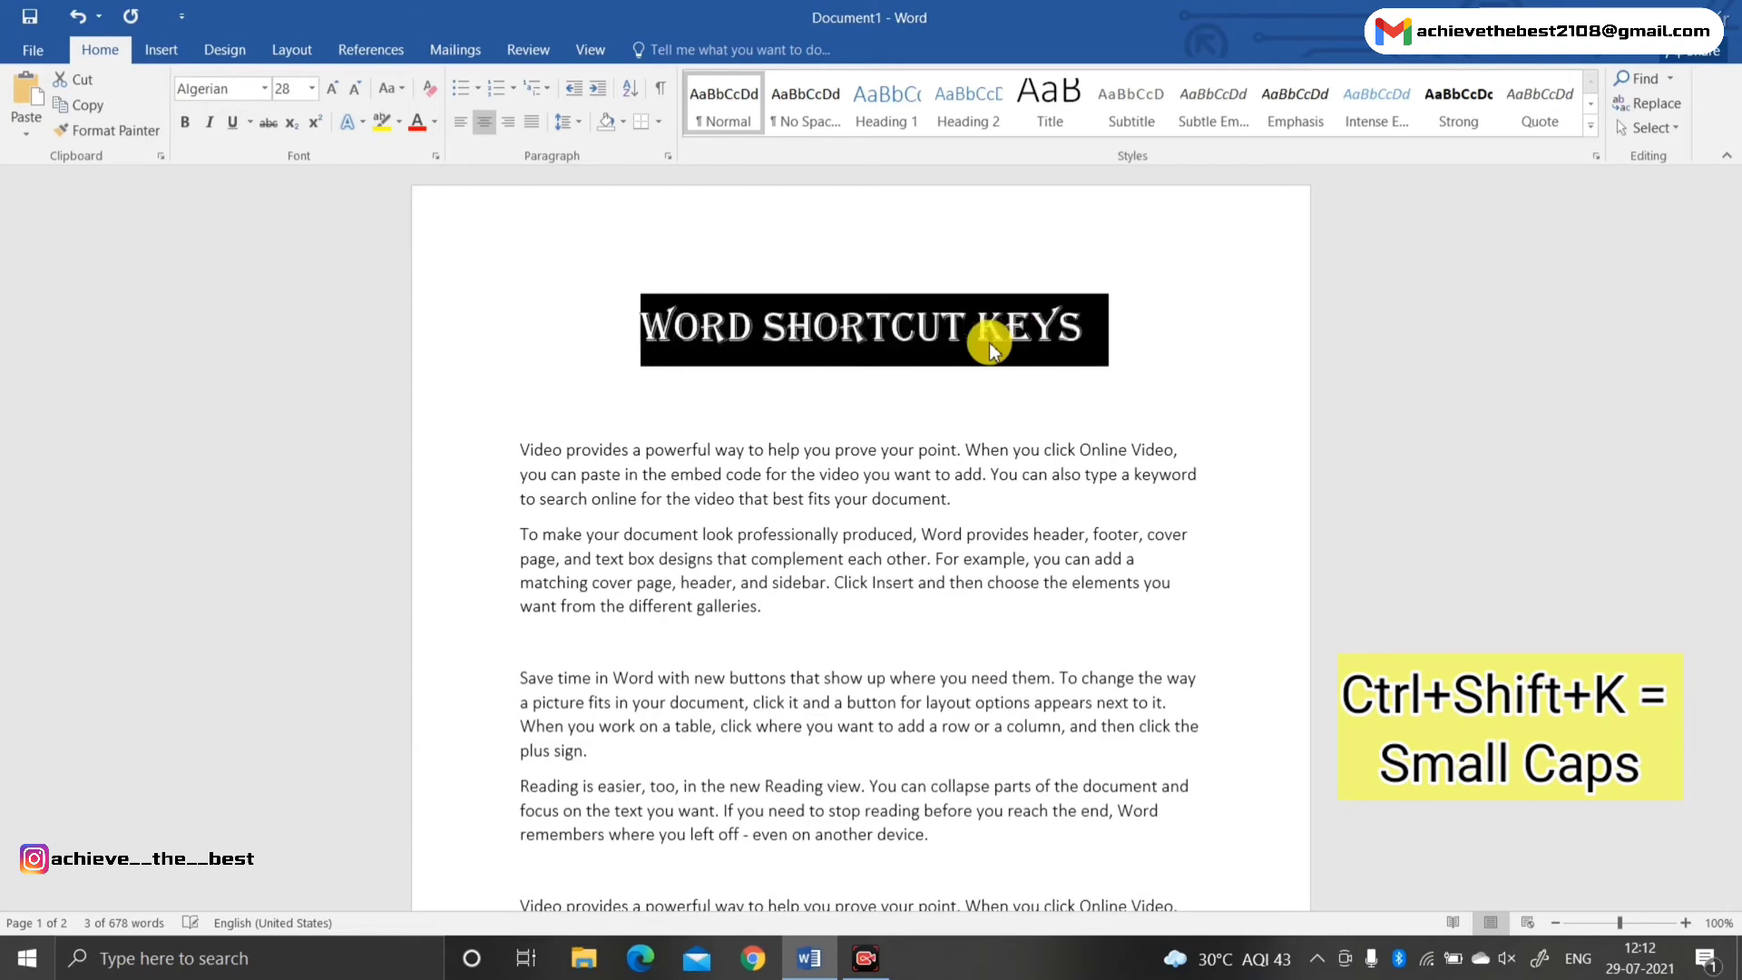
key(ctrl+shift+k)
key(ctrl+shift+k)
key(ctrl+shift+k)
key(ctrl+shift+k)
key(ctrl+shift+k)
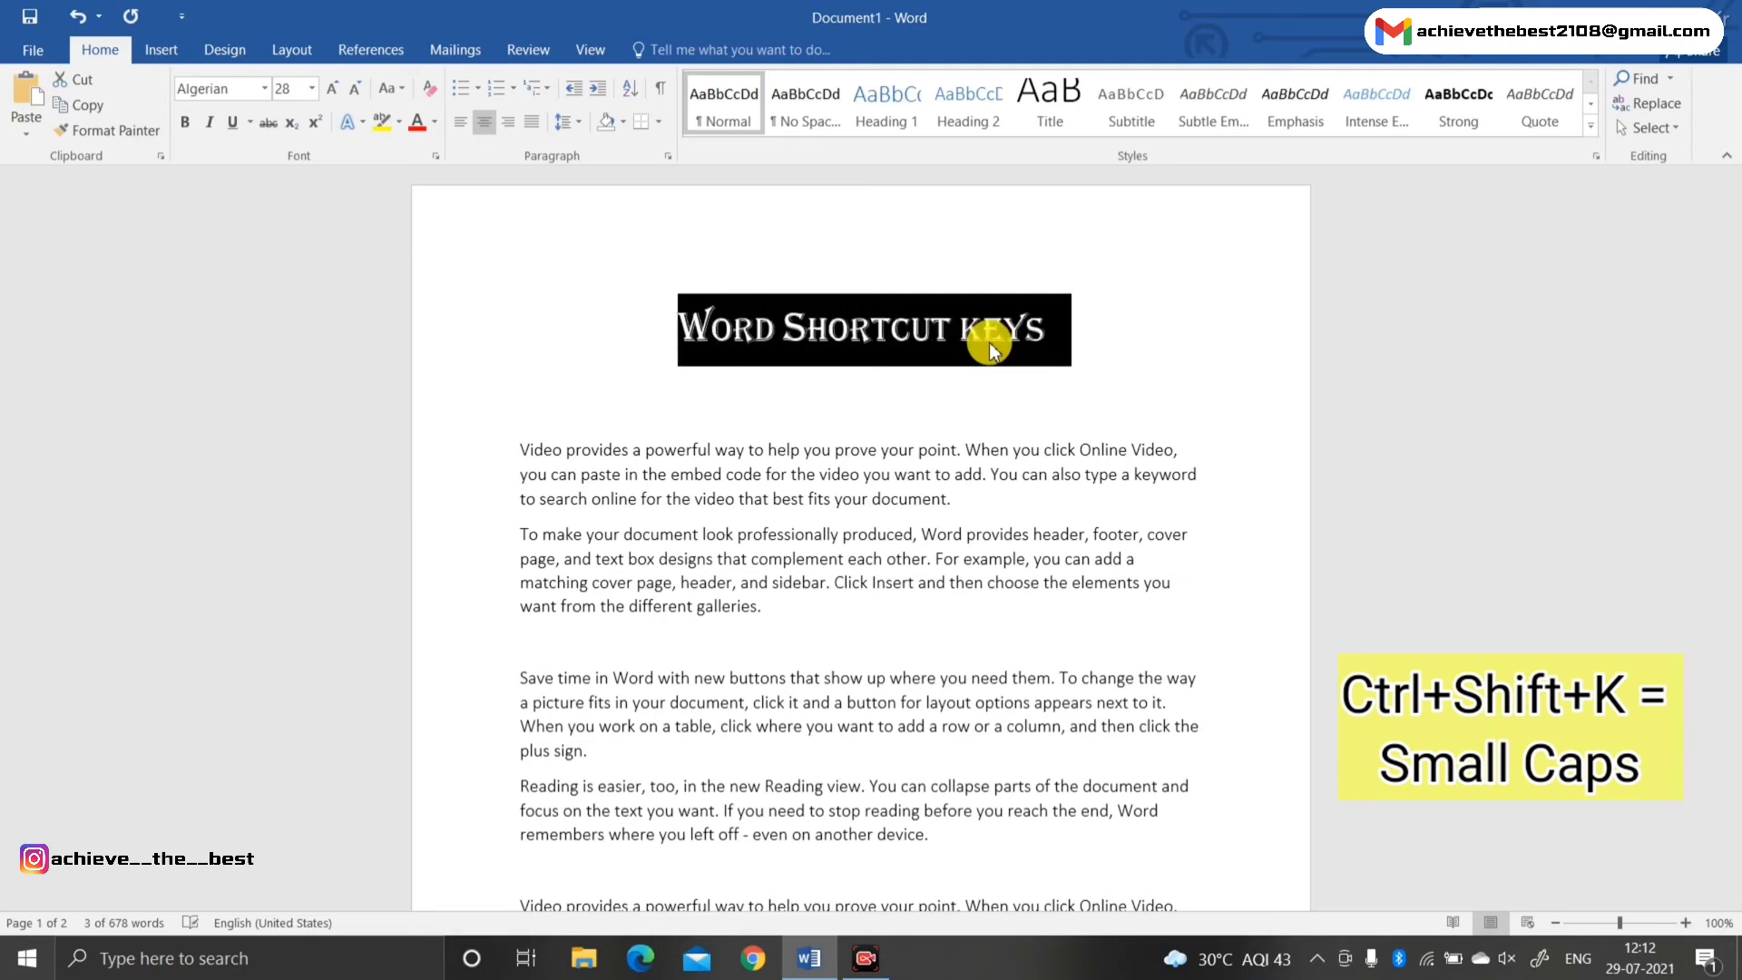
key(ctrl+shift+k)
key(ctrl+shift+k)
key(ctrl+shift+k)
Left-align the empty line directly below the title
key(Down)
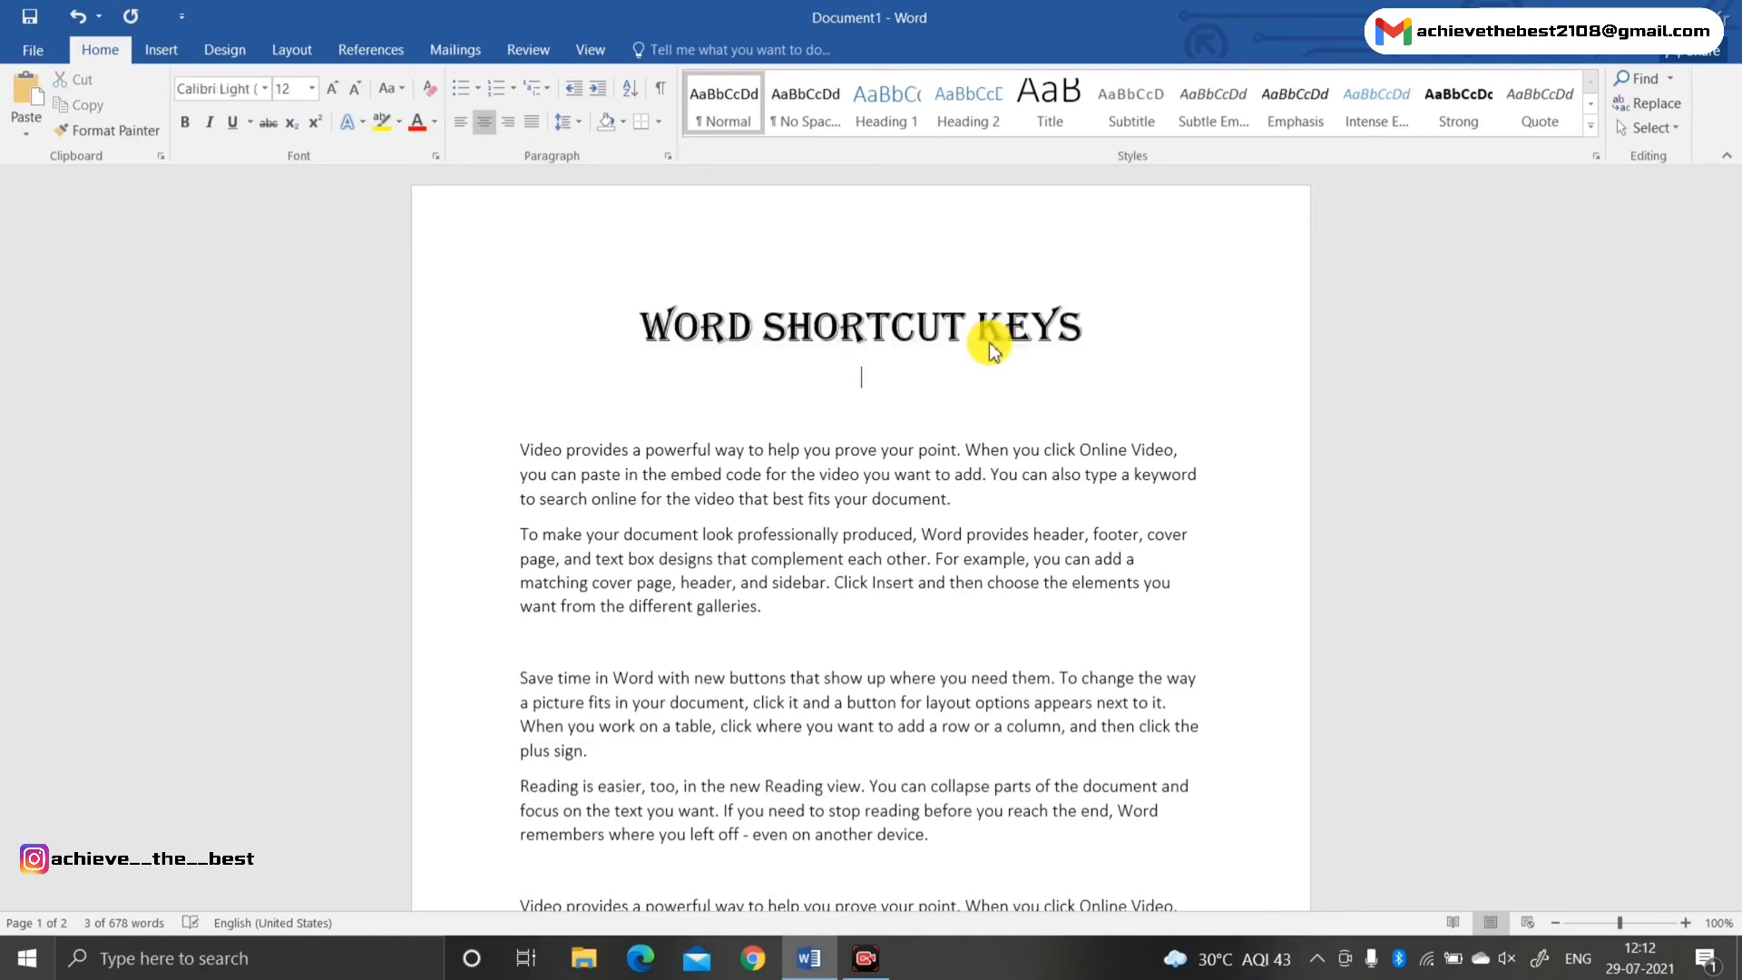
key(ctrl+l)
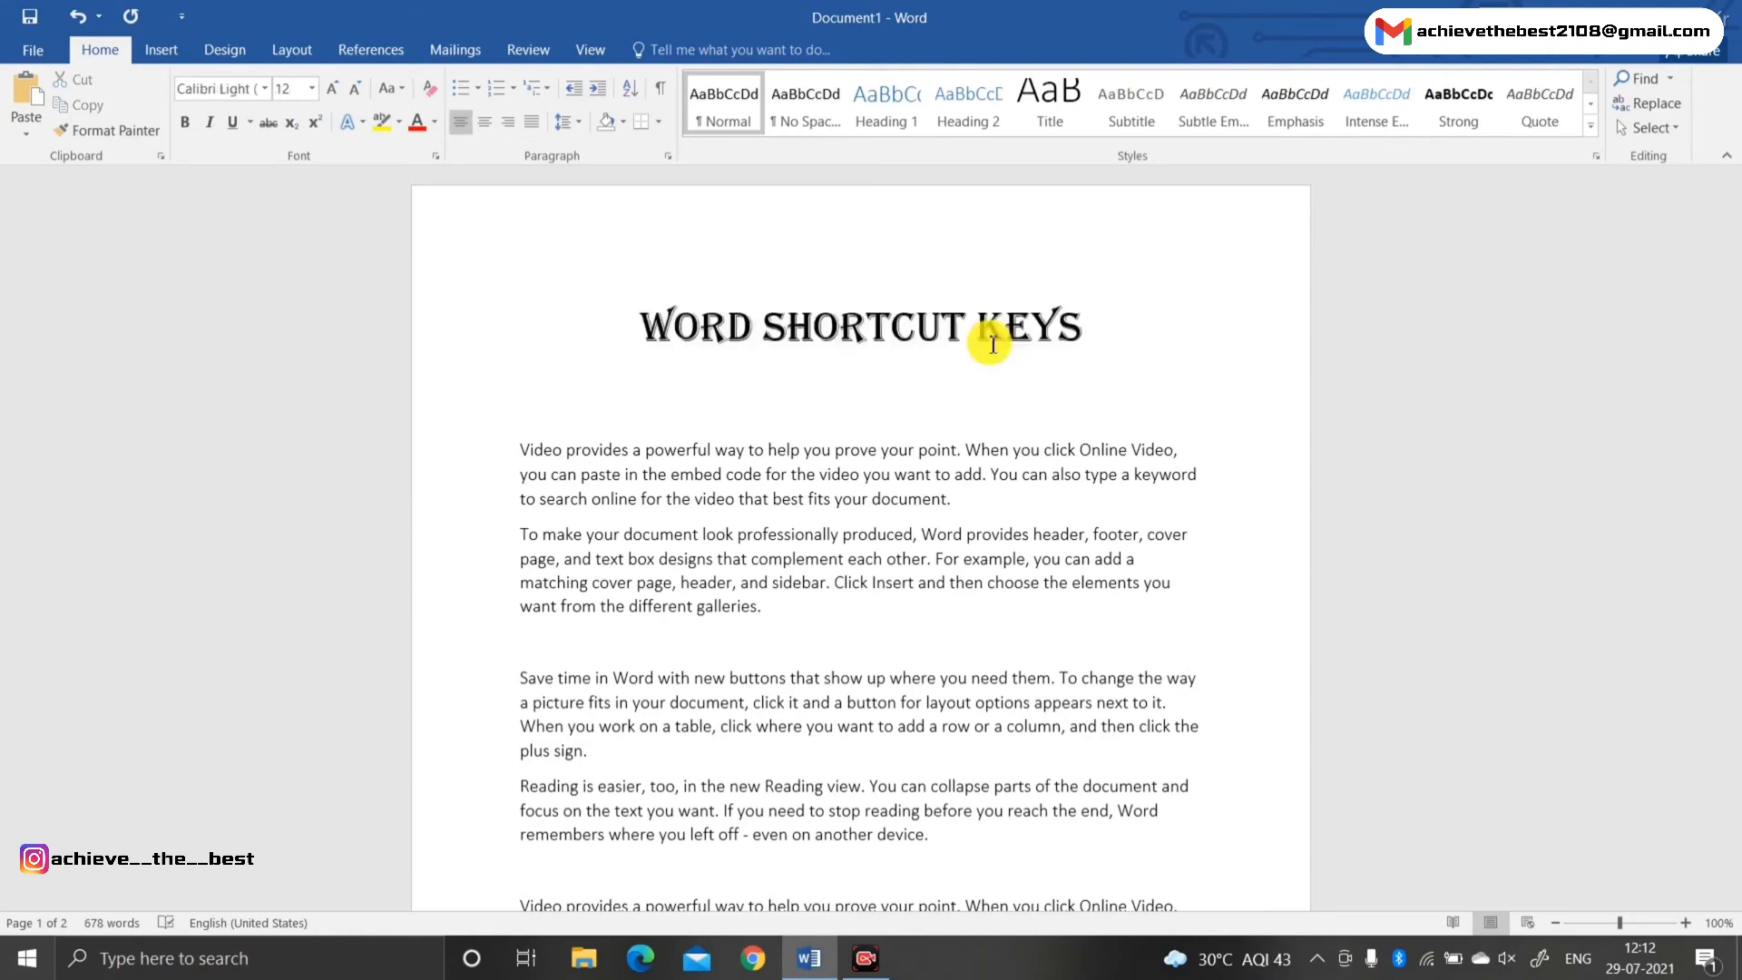
Switch small caps on and off for the first body paragraph's text from its start through "typ"
key(ctrl+shift+Left)
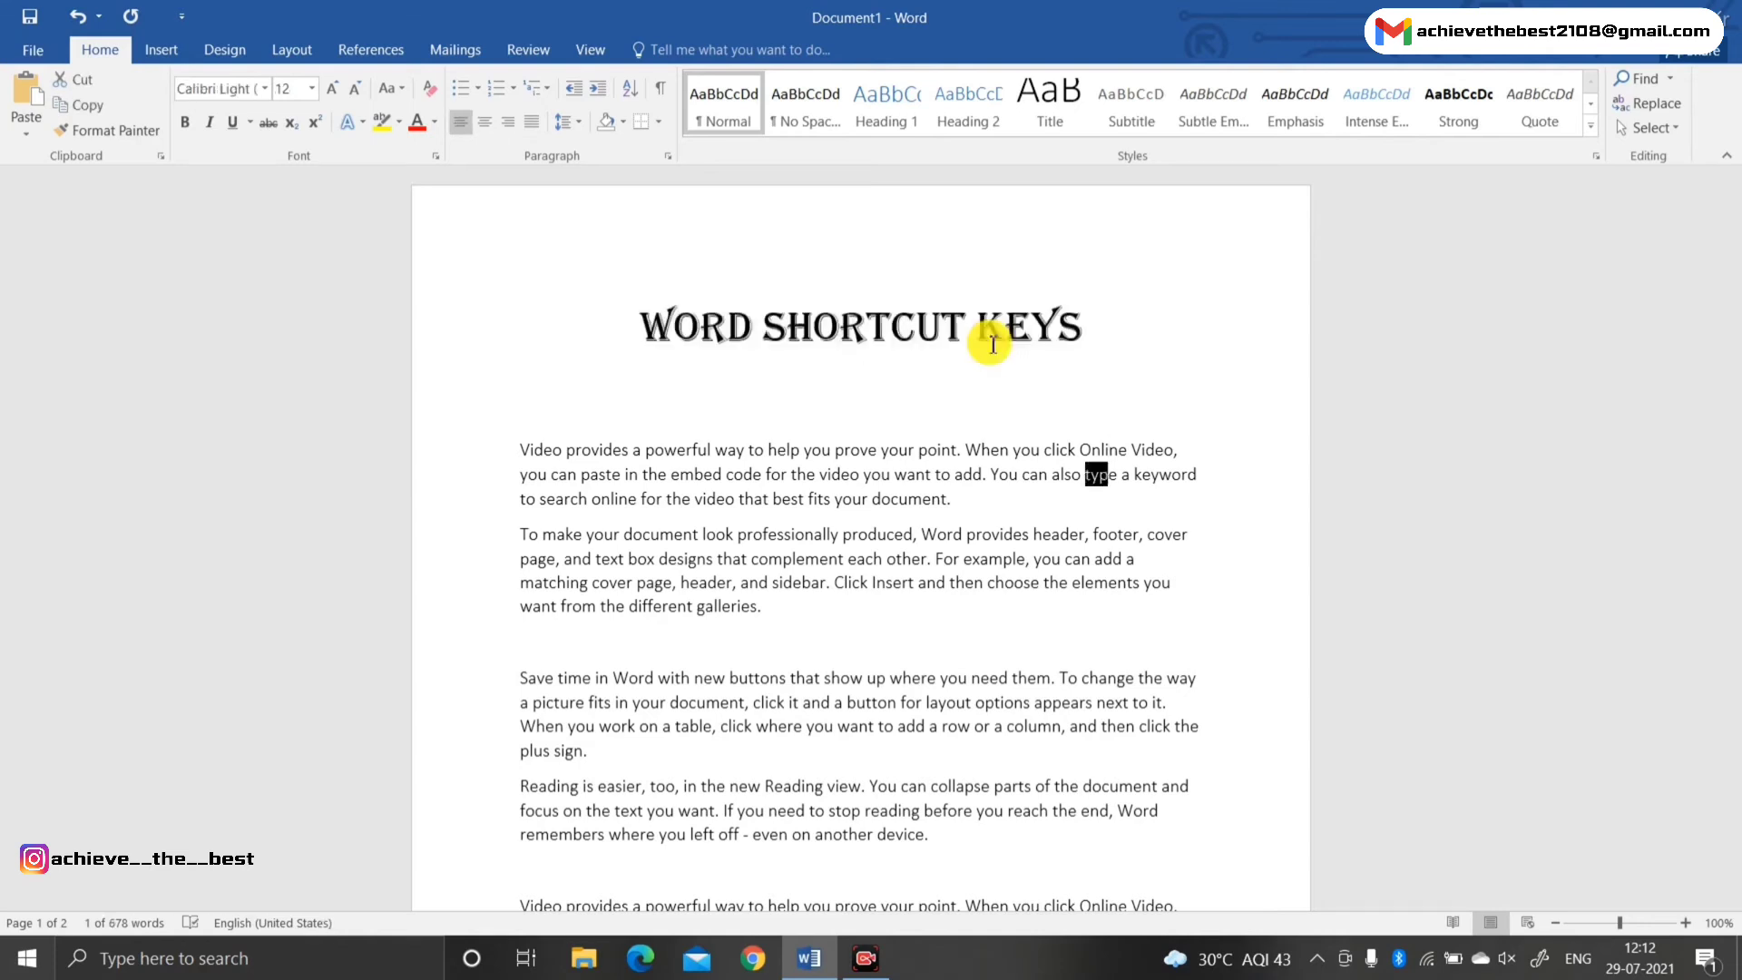
key(ctrl+shift+Up)
key(ctrl+shift+k)
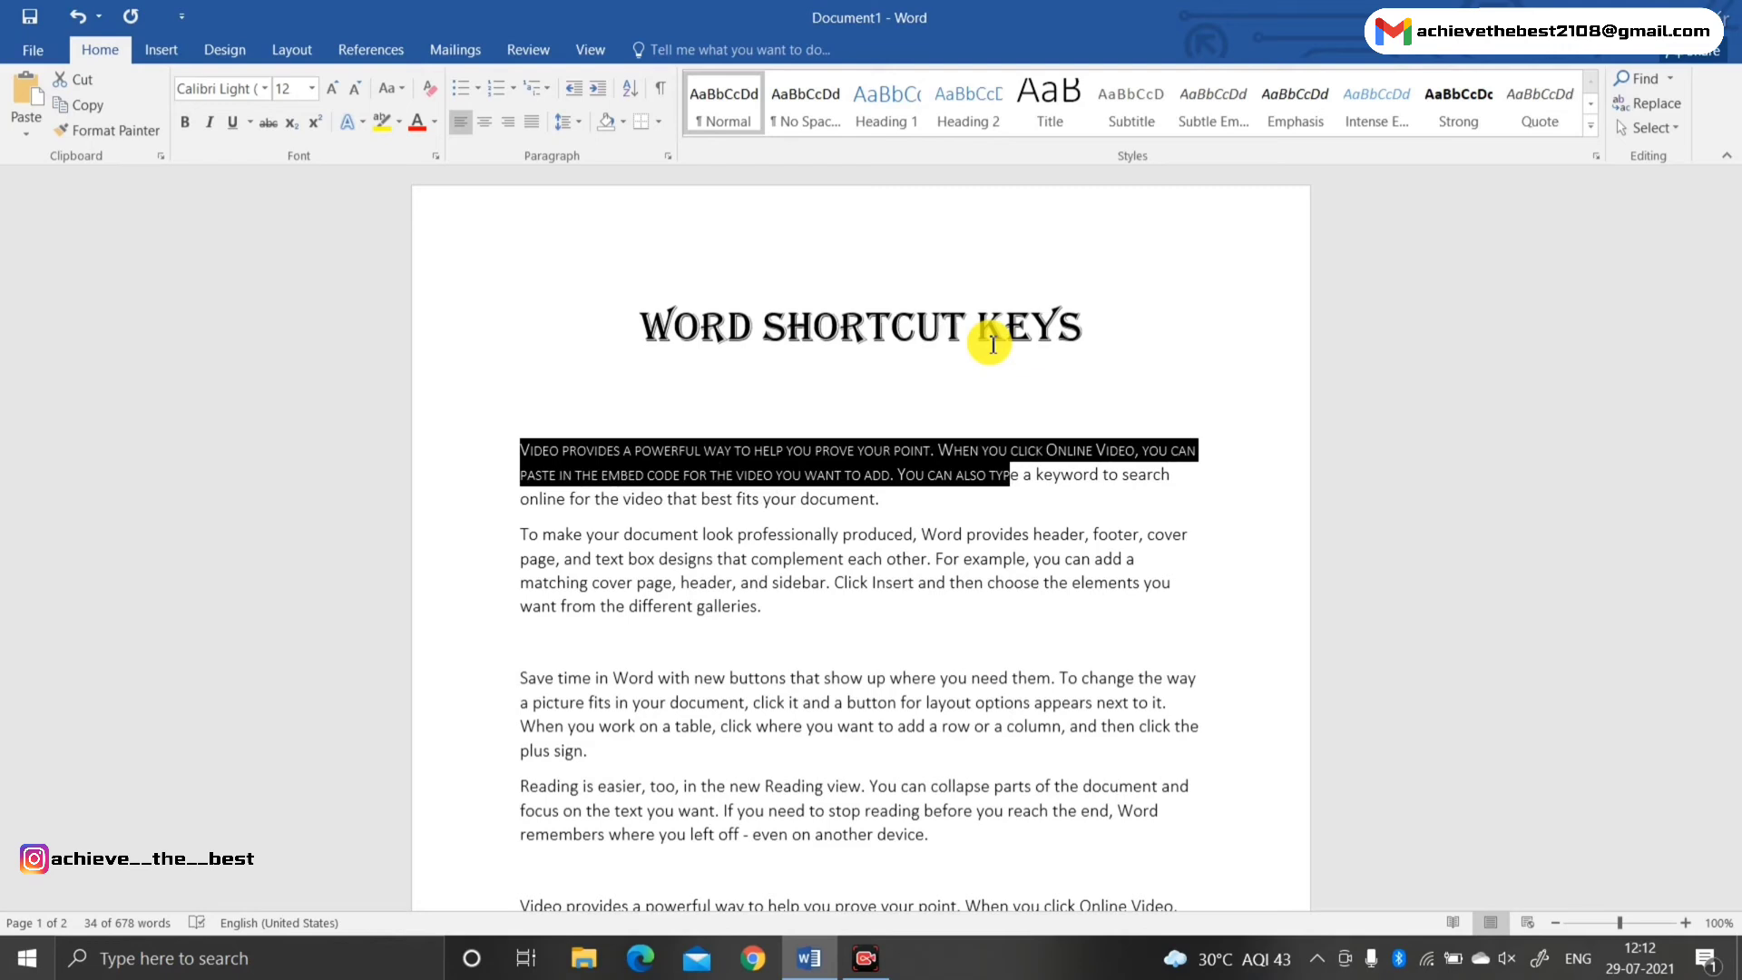
key(ctrl+shift+k)
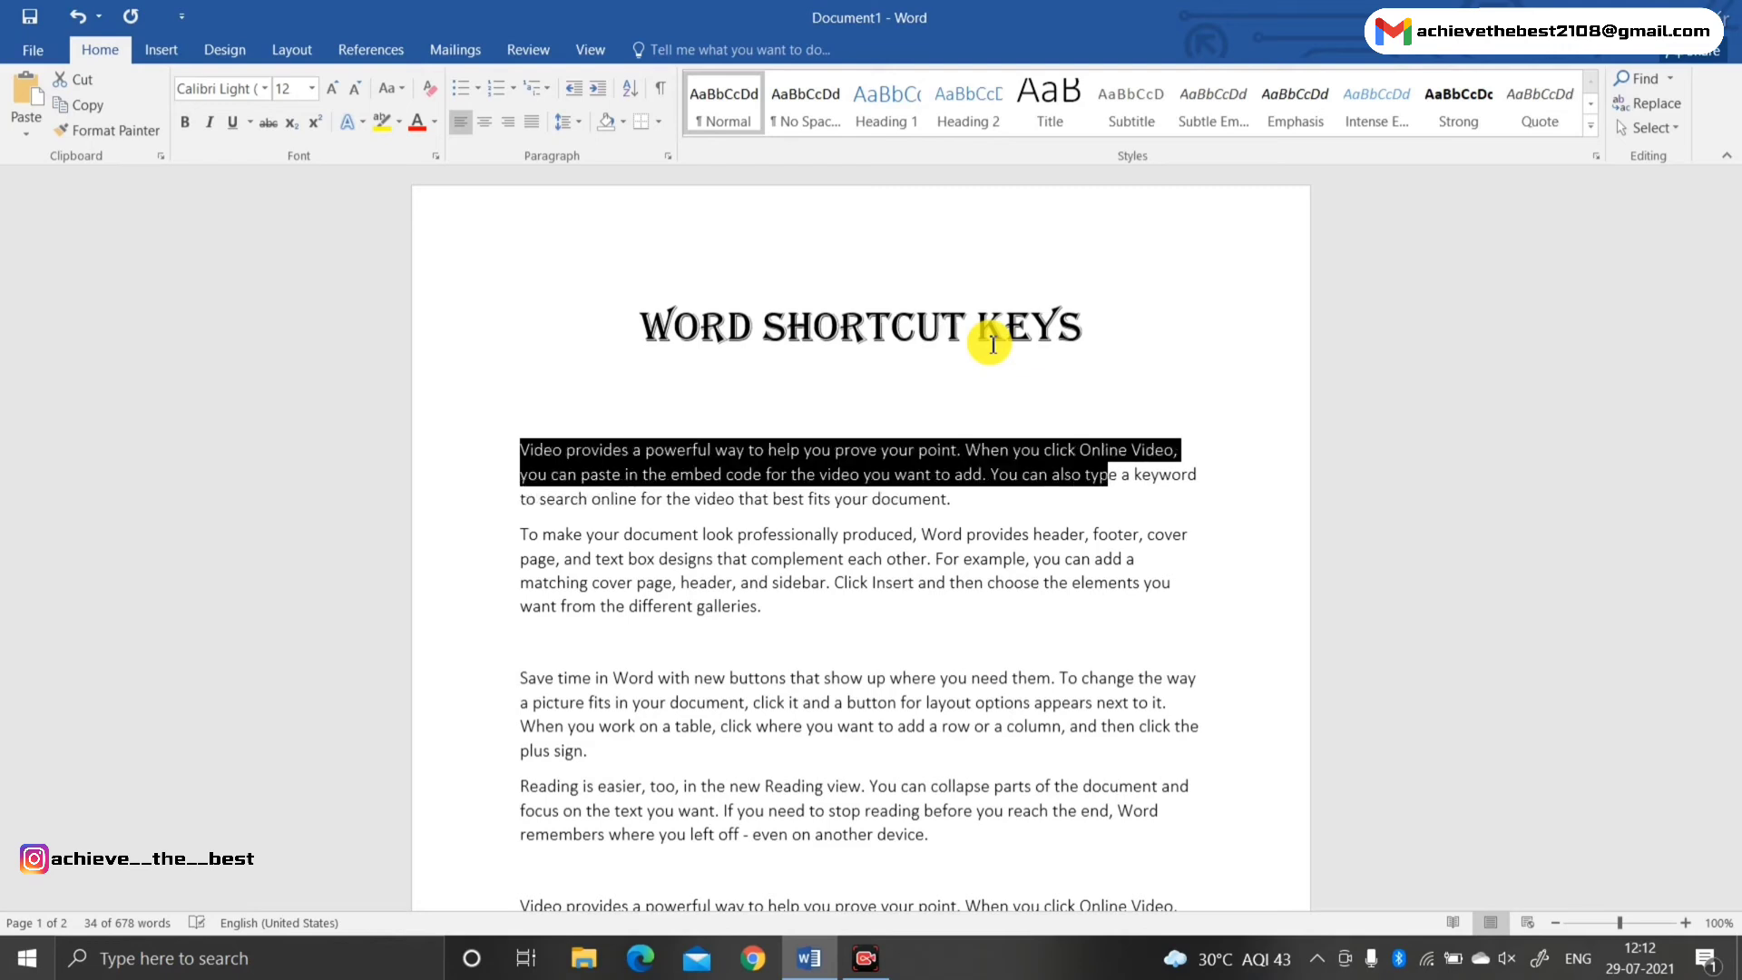
click(840, 350)
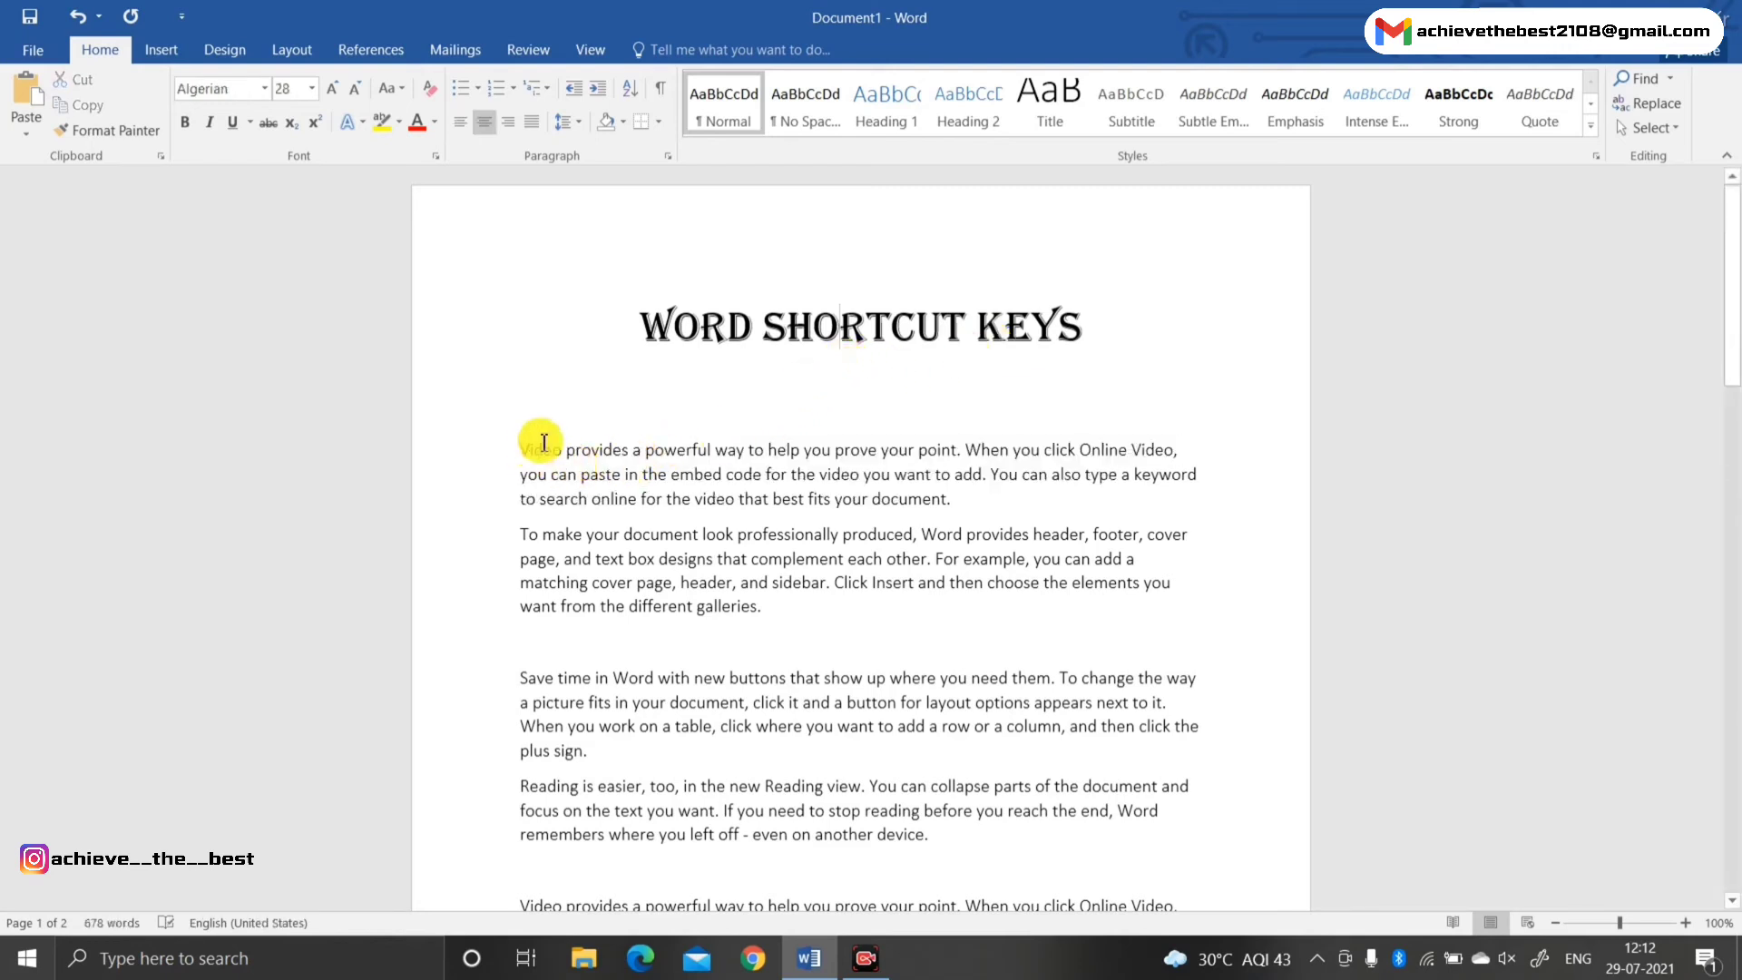
Apply the Title style to the empty line below the title and the first body paragraph using Apply Styles
drag(510, 451, 987, 504)
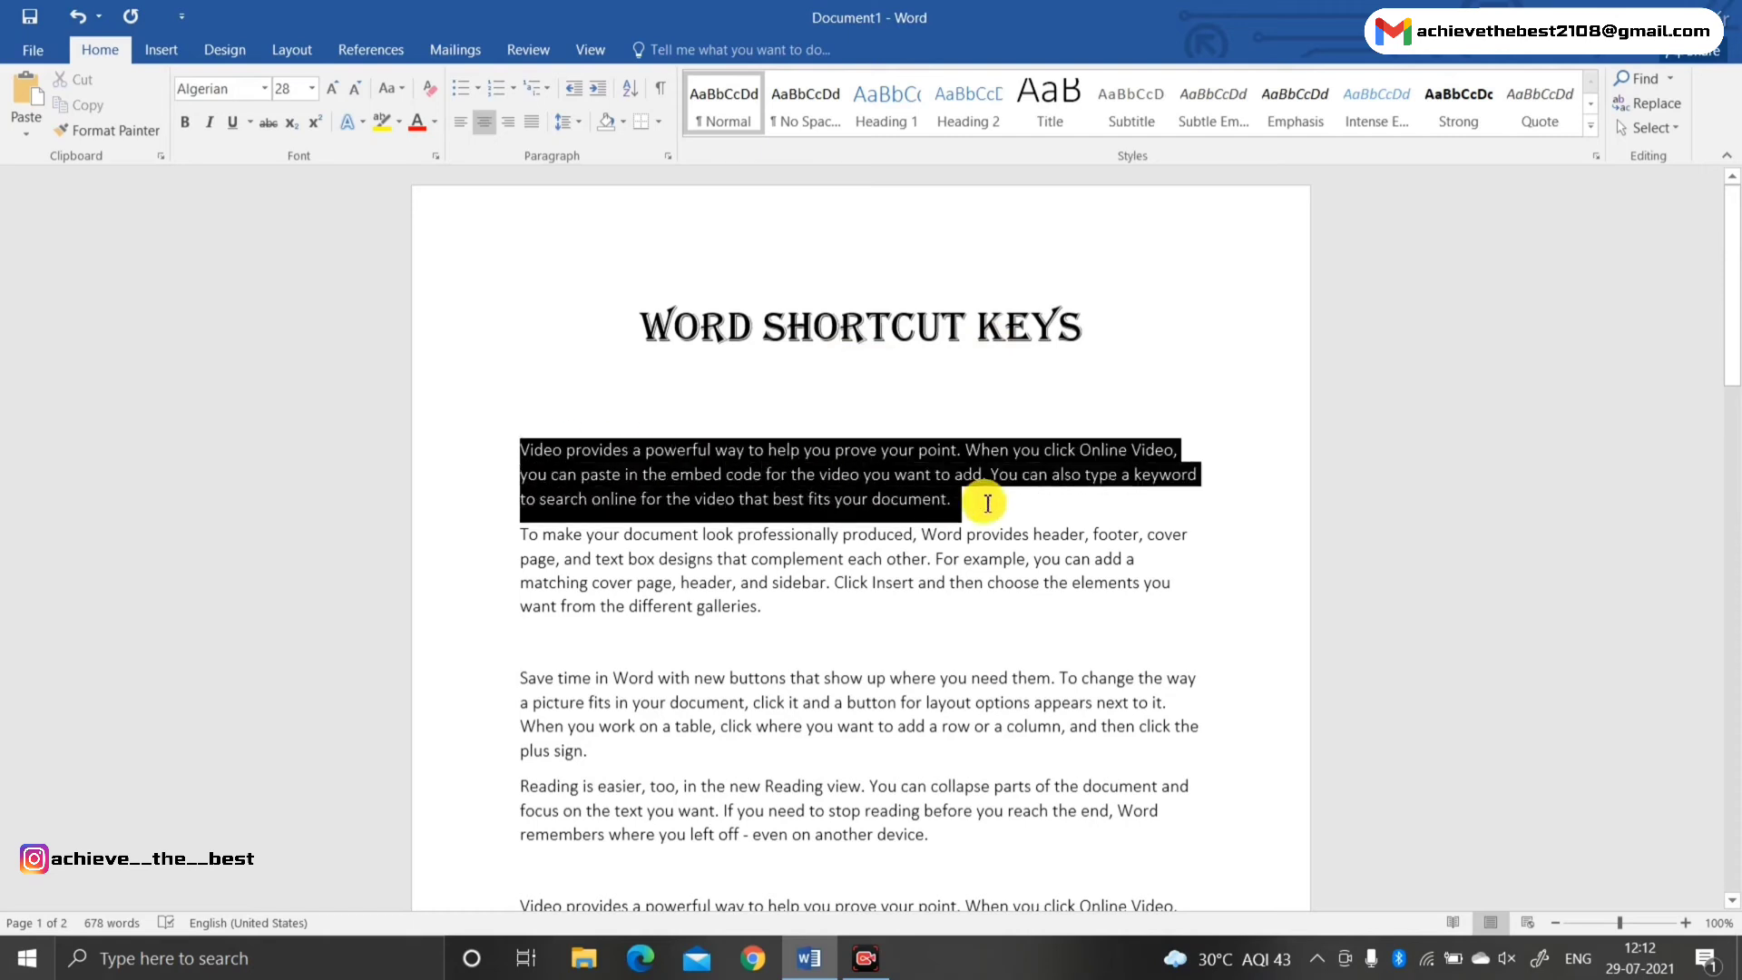
click(894, 396)
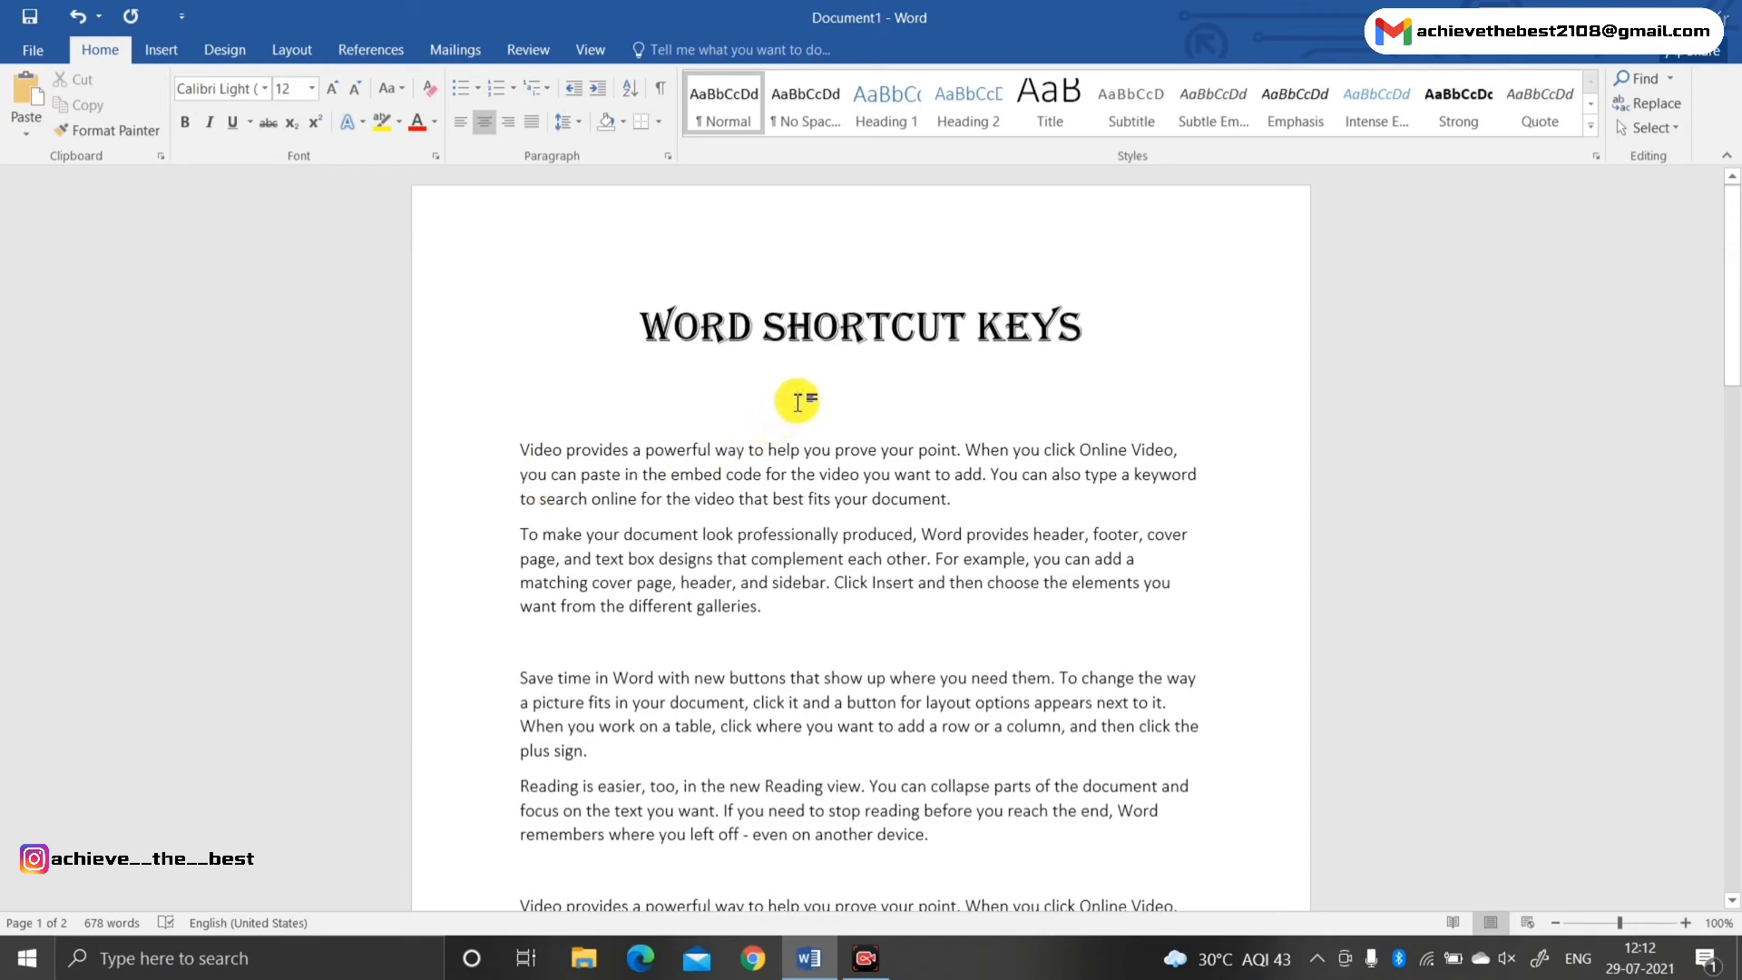
key(Left)
key(Left)
key(Left)
key(Down)
key(Left)
key(Right)
key(Right)
key(shift+Right)
key(ctrl+shift+Down)
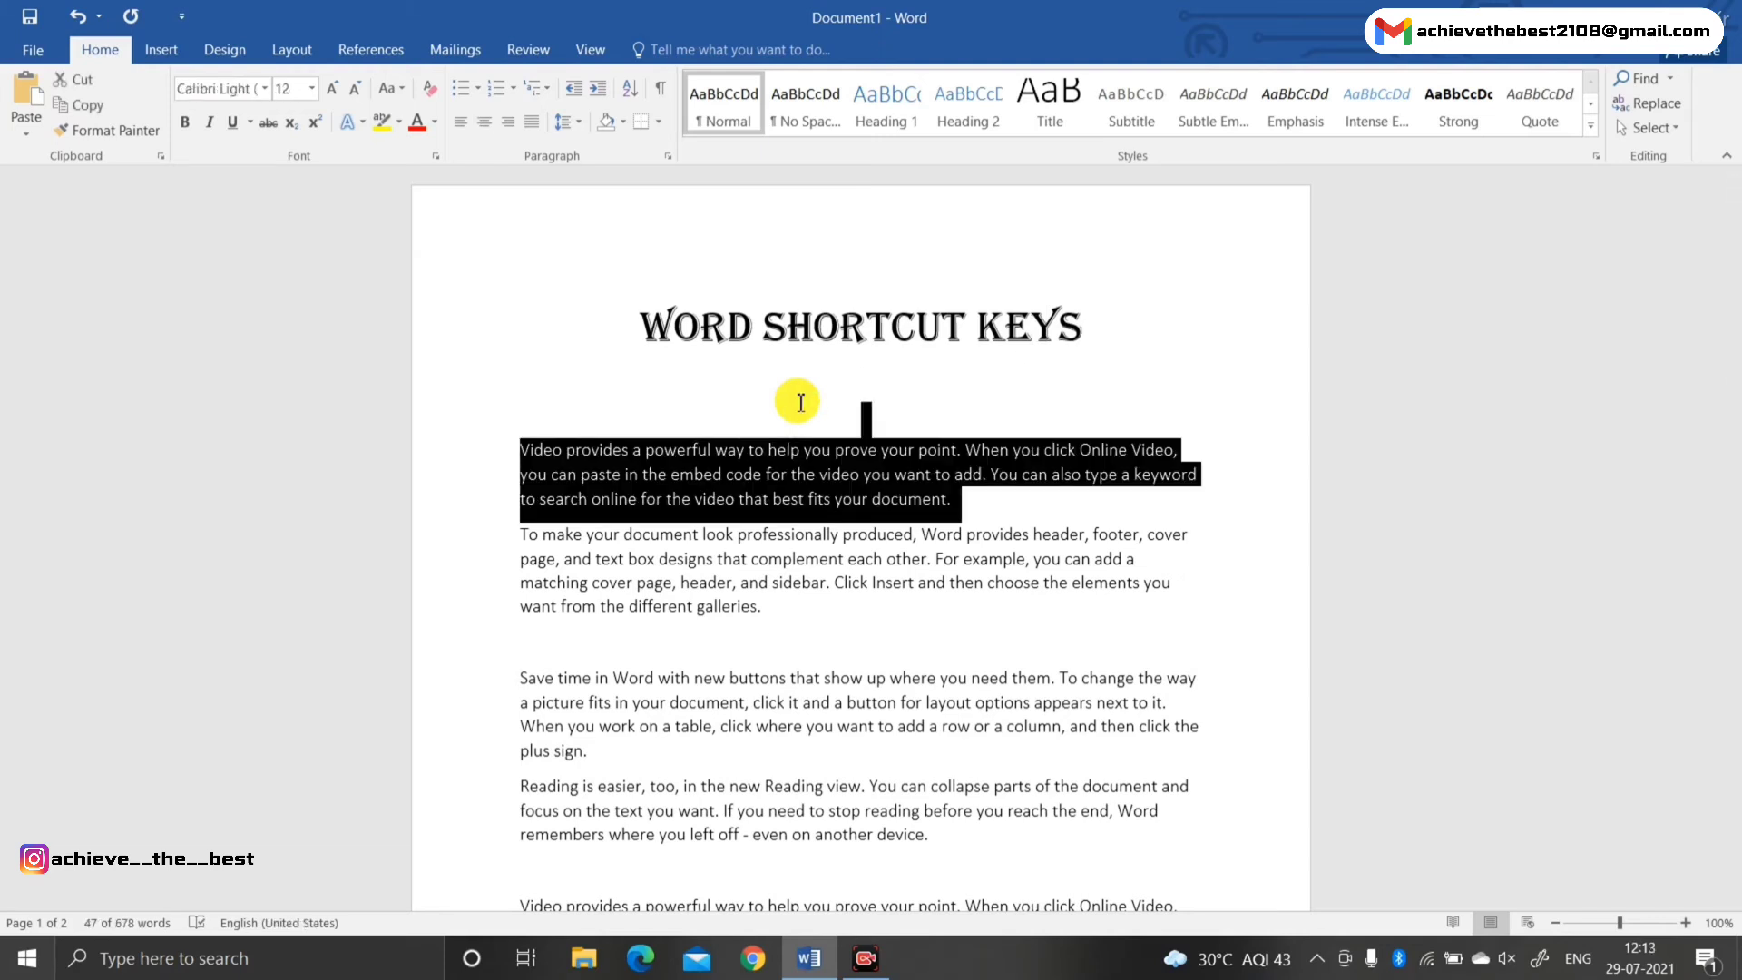
key(ctrl+shift+s)
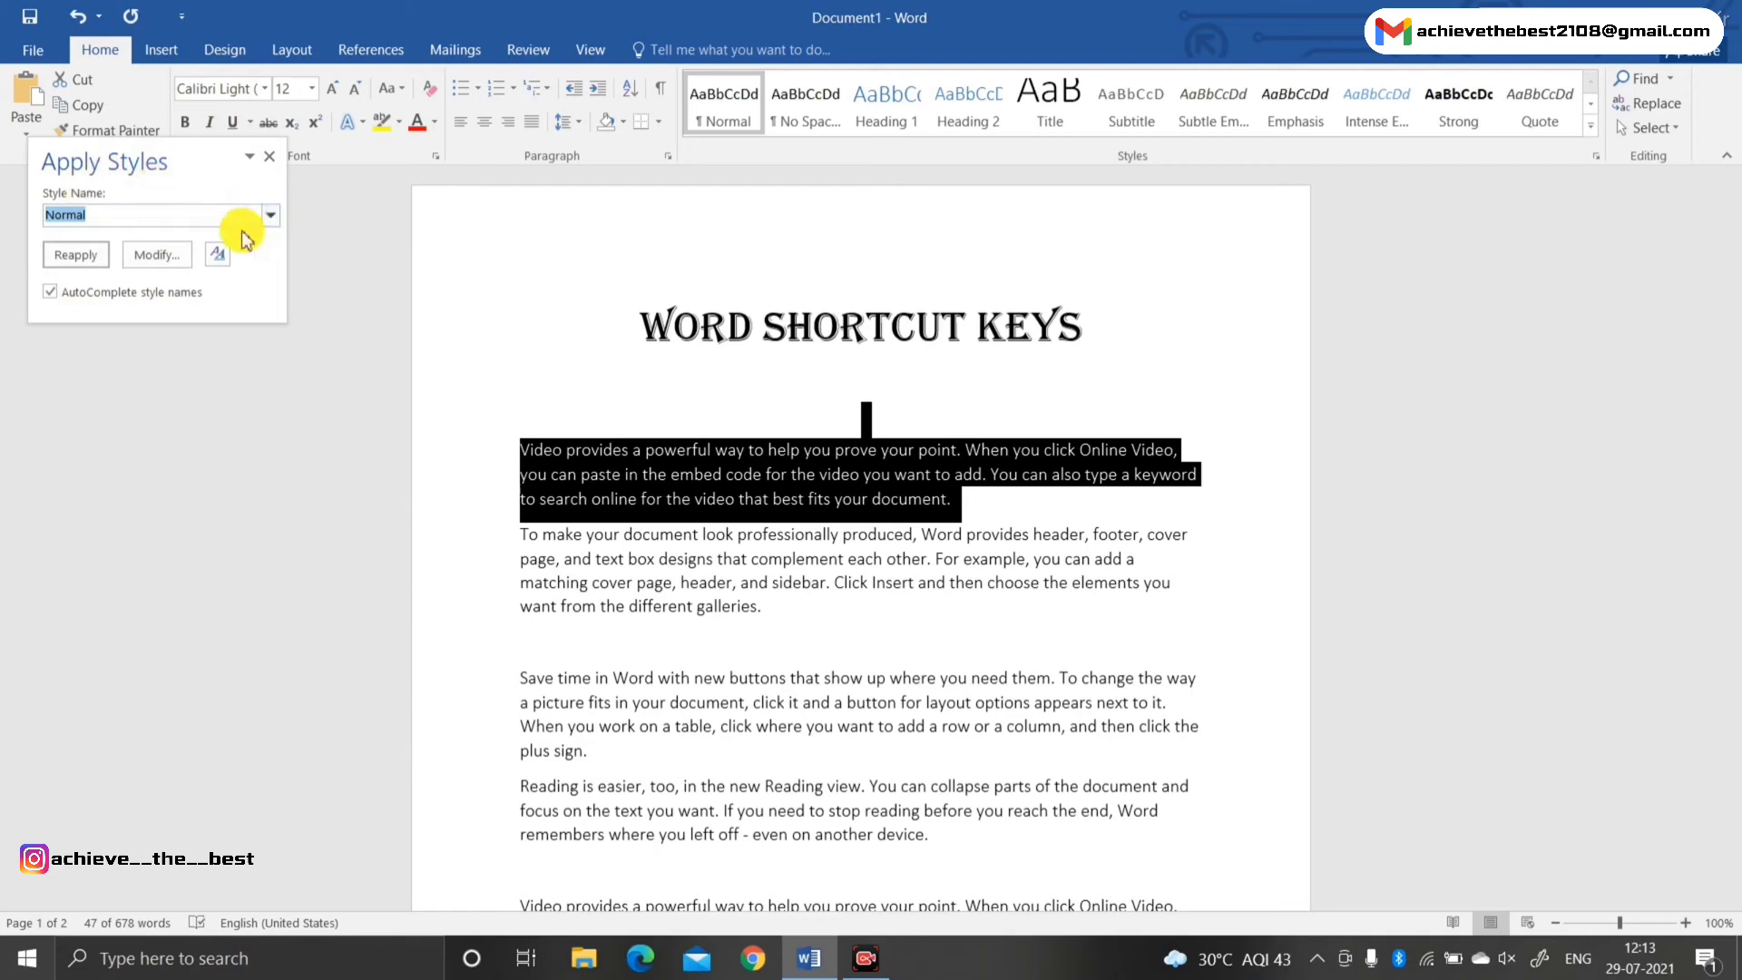
click(269, 218)
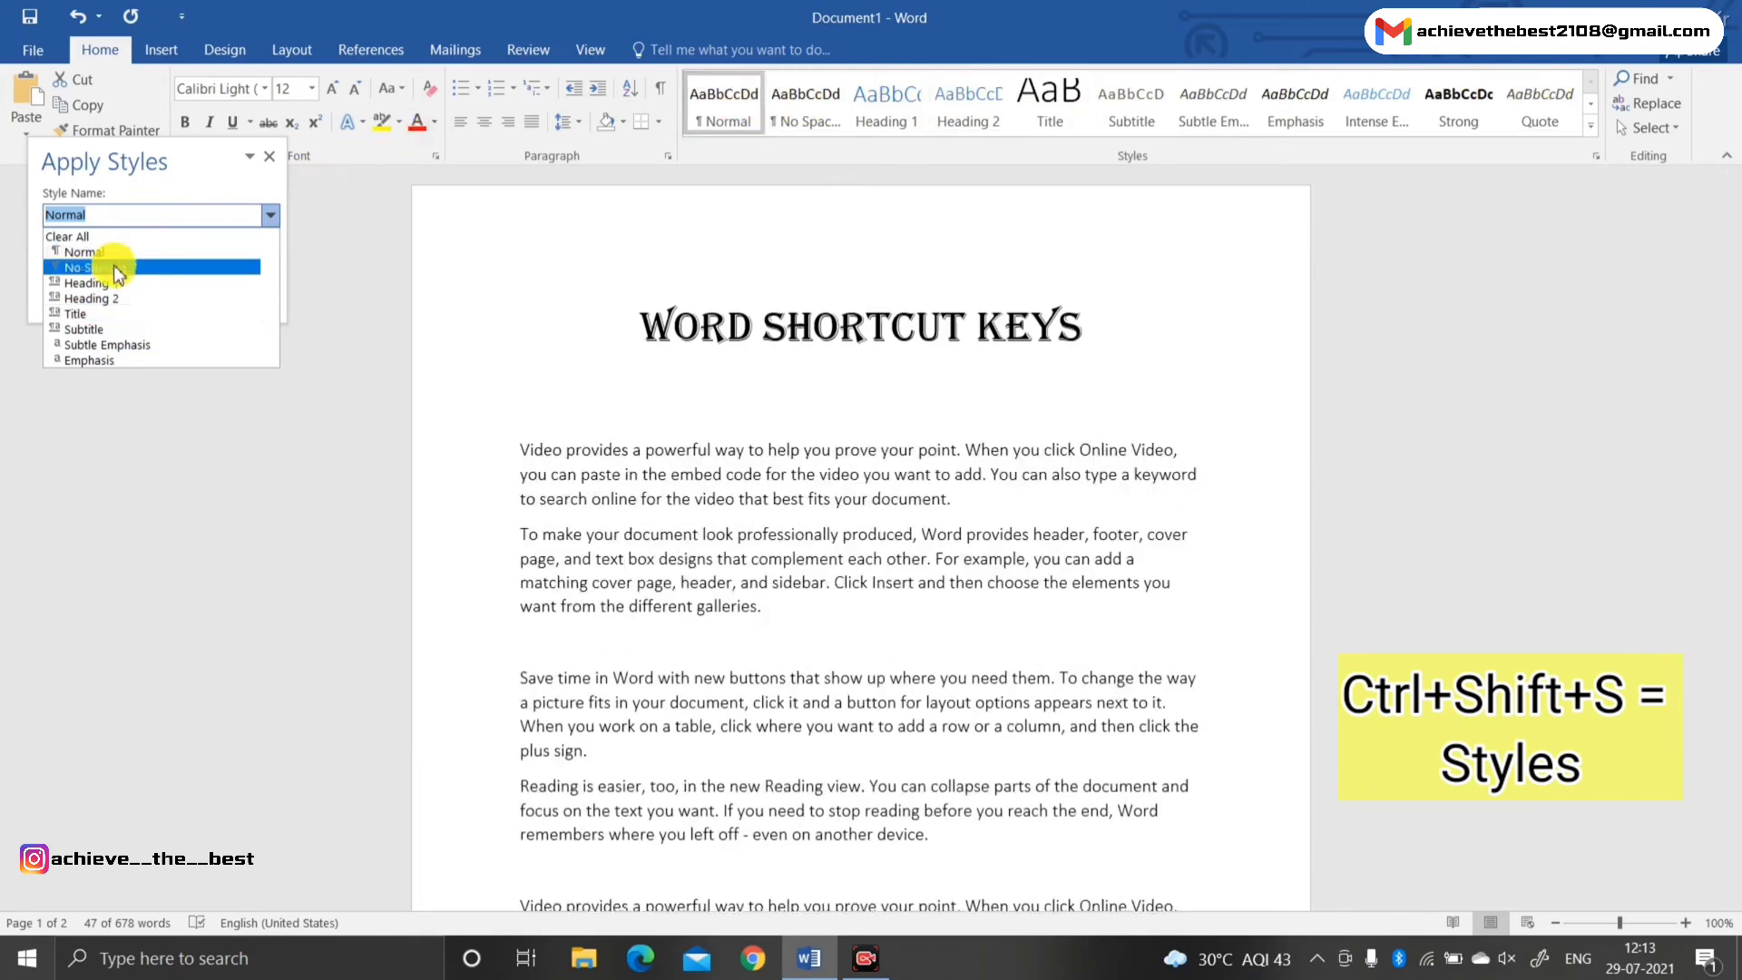
click(117, 311)
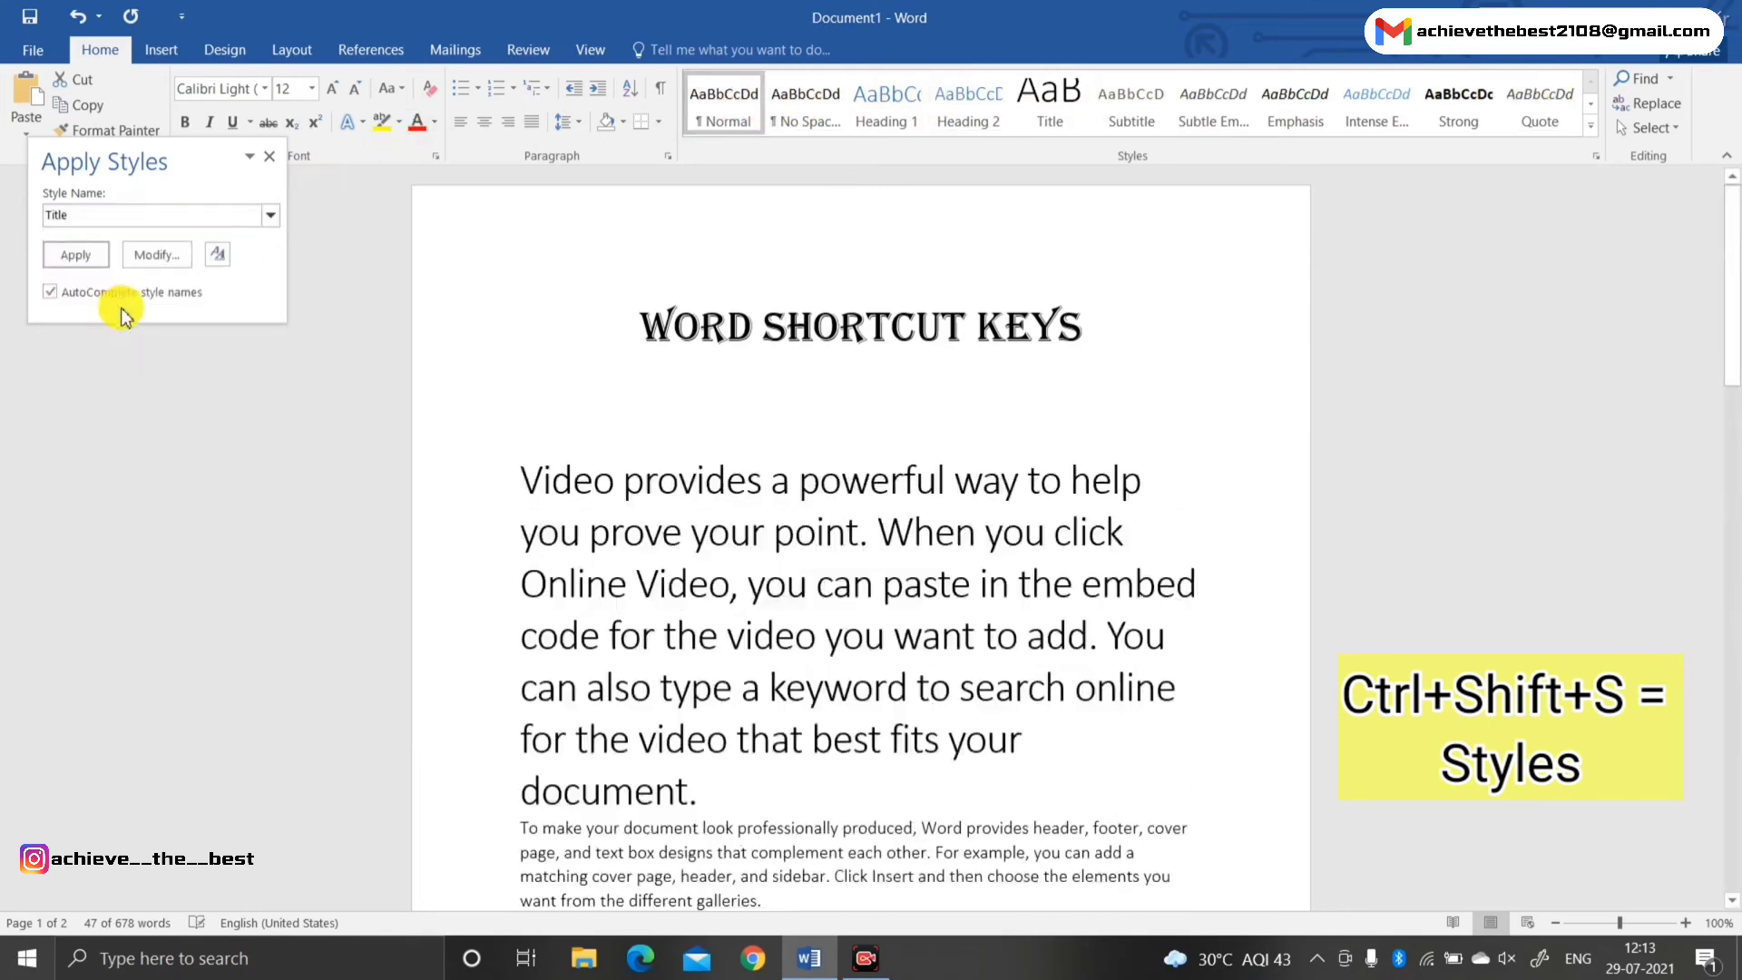
Close Apply Styles and undo the Title style on the first body paragraph
click(572, 281)
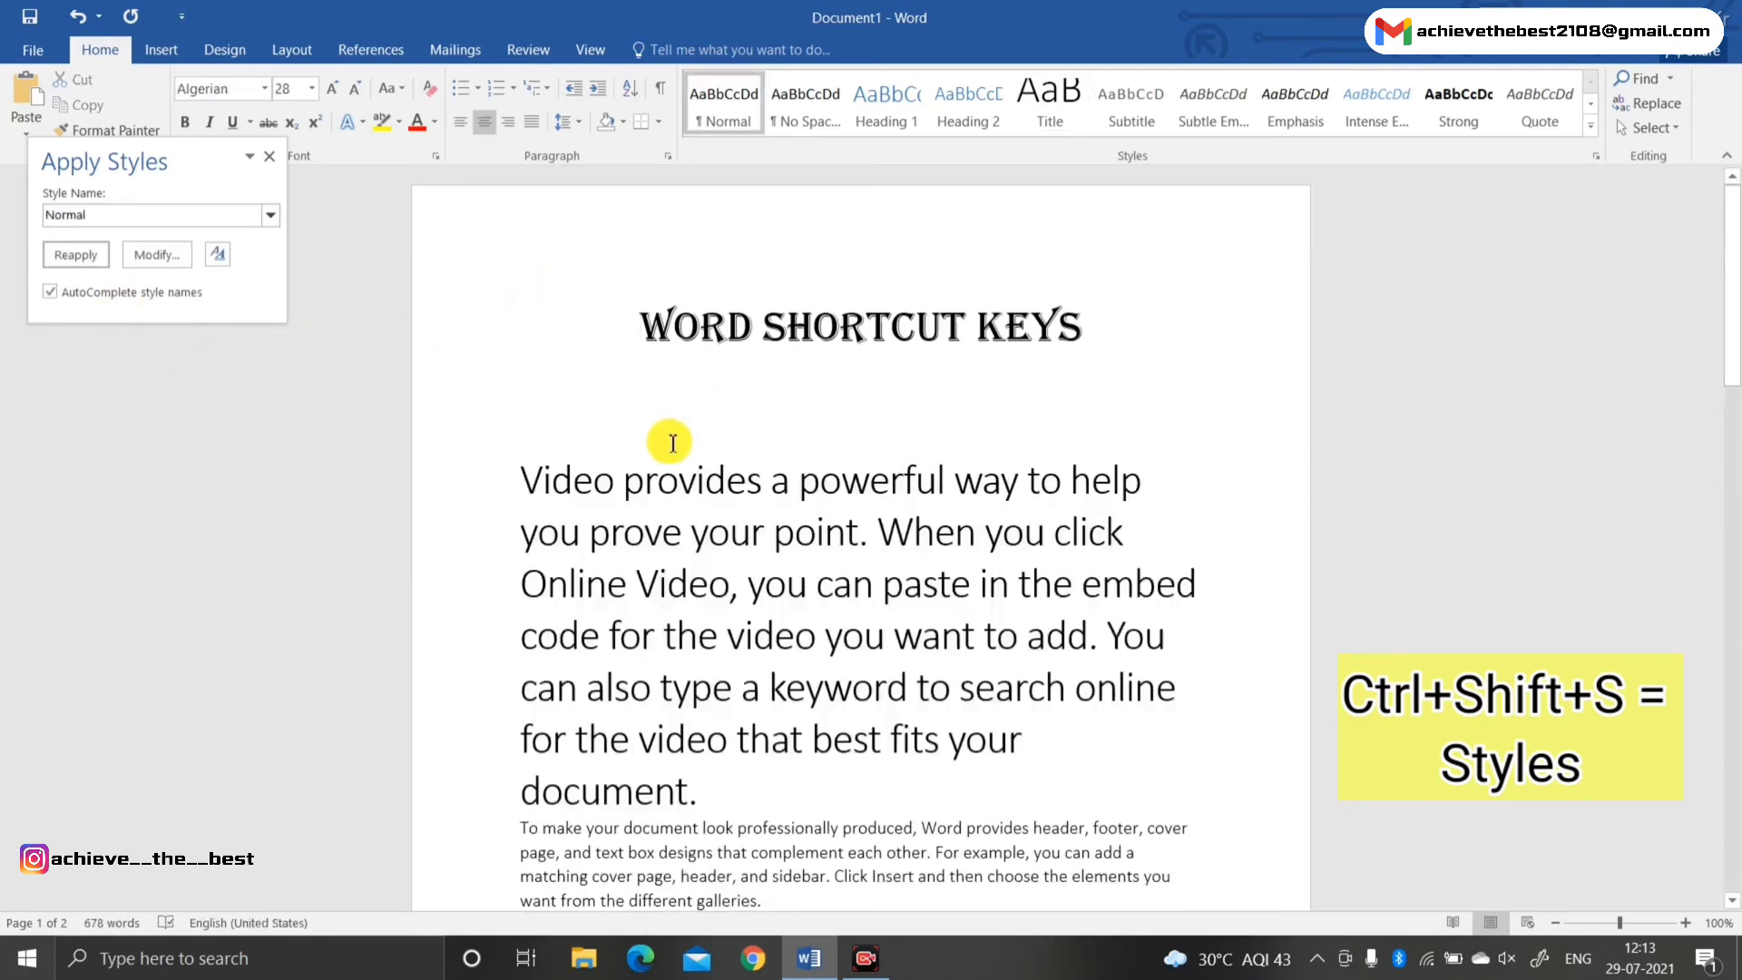
scroll(670, 441, down, 2)
click(500, 410)
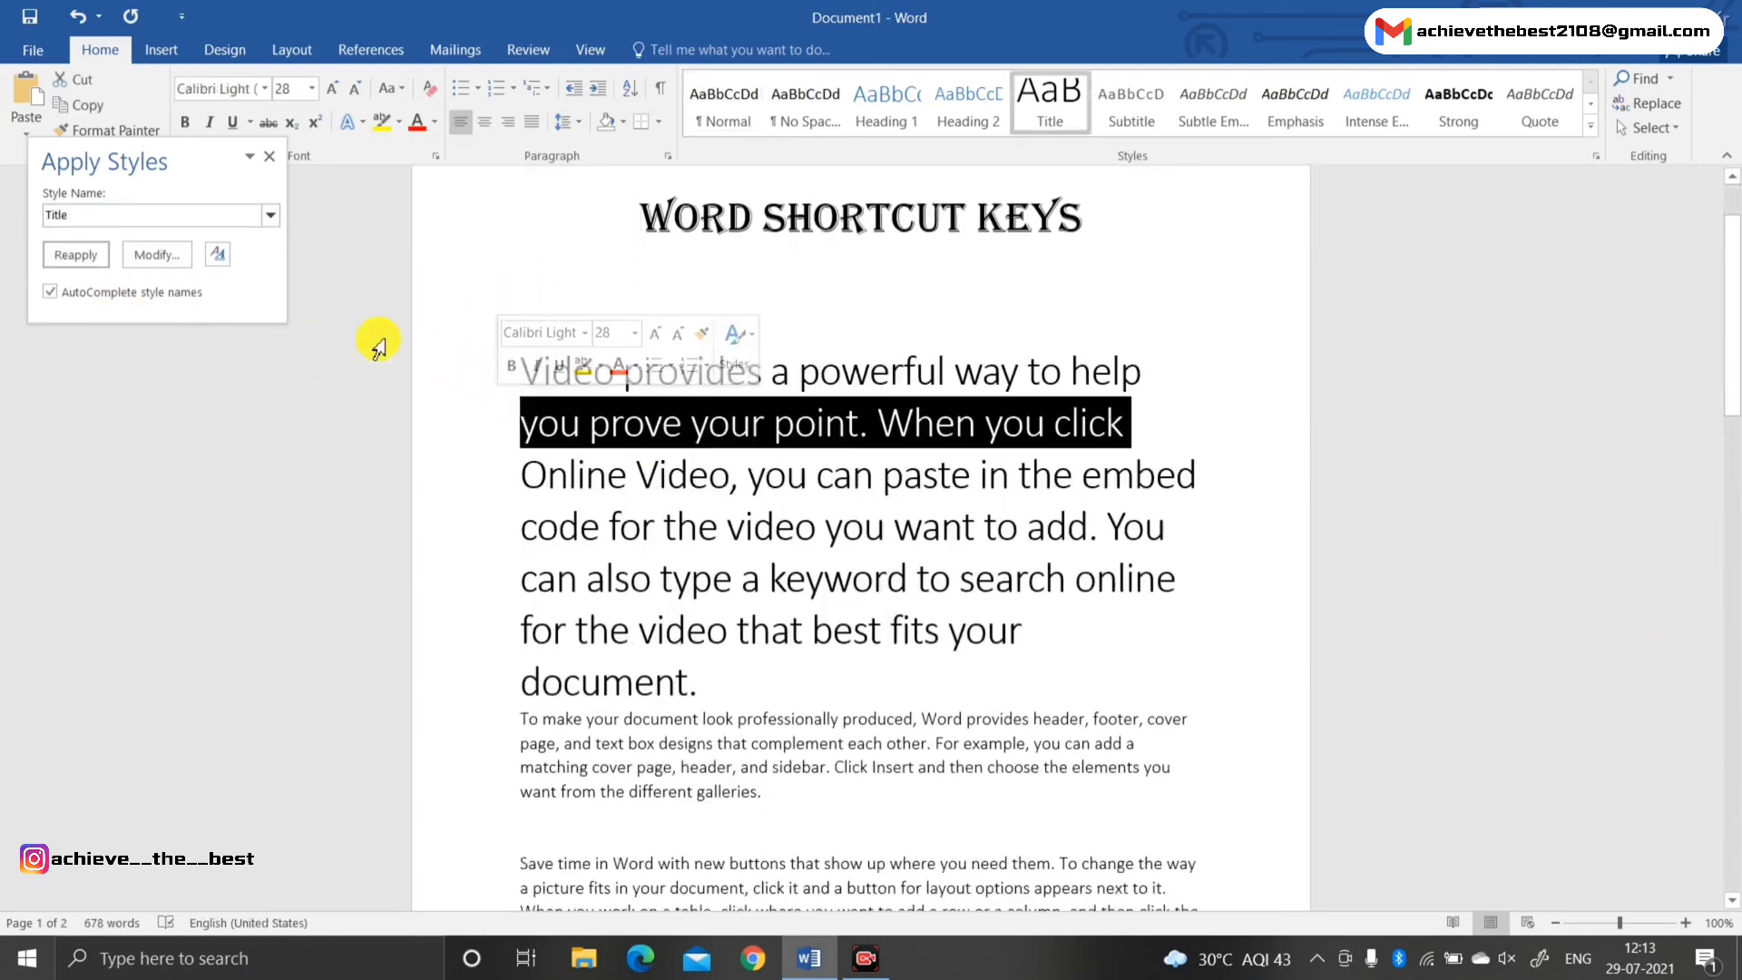
click(523, 353)
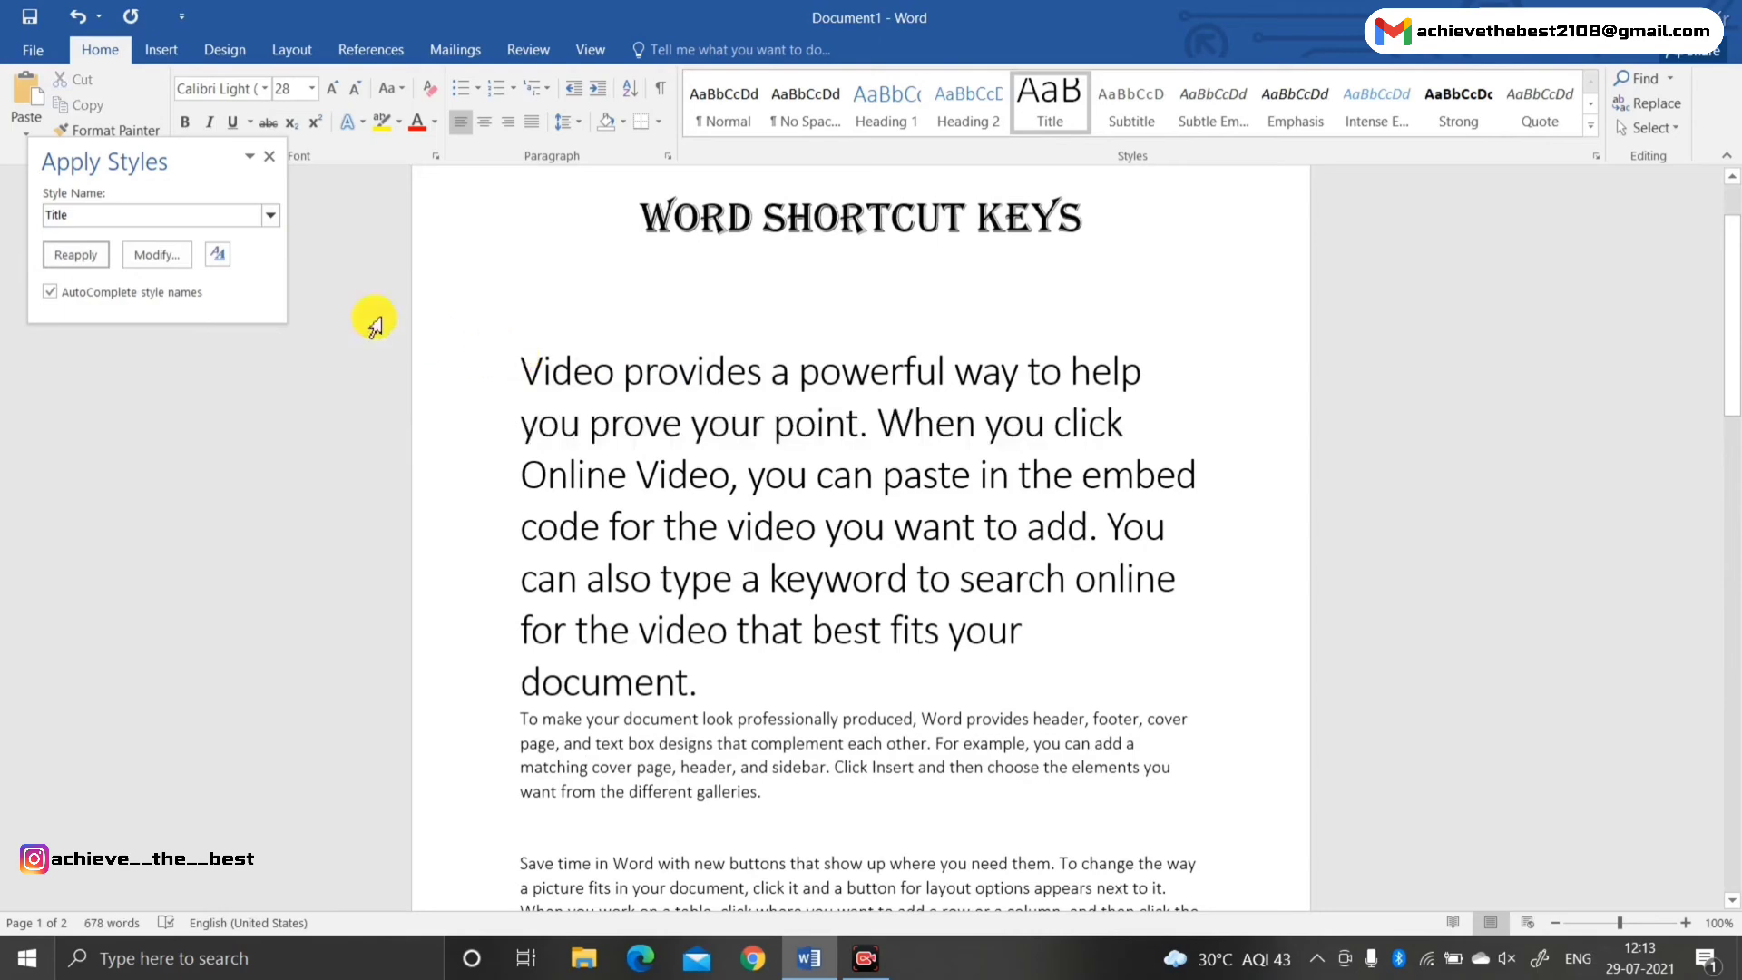
click(275, 162)
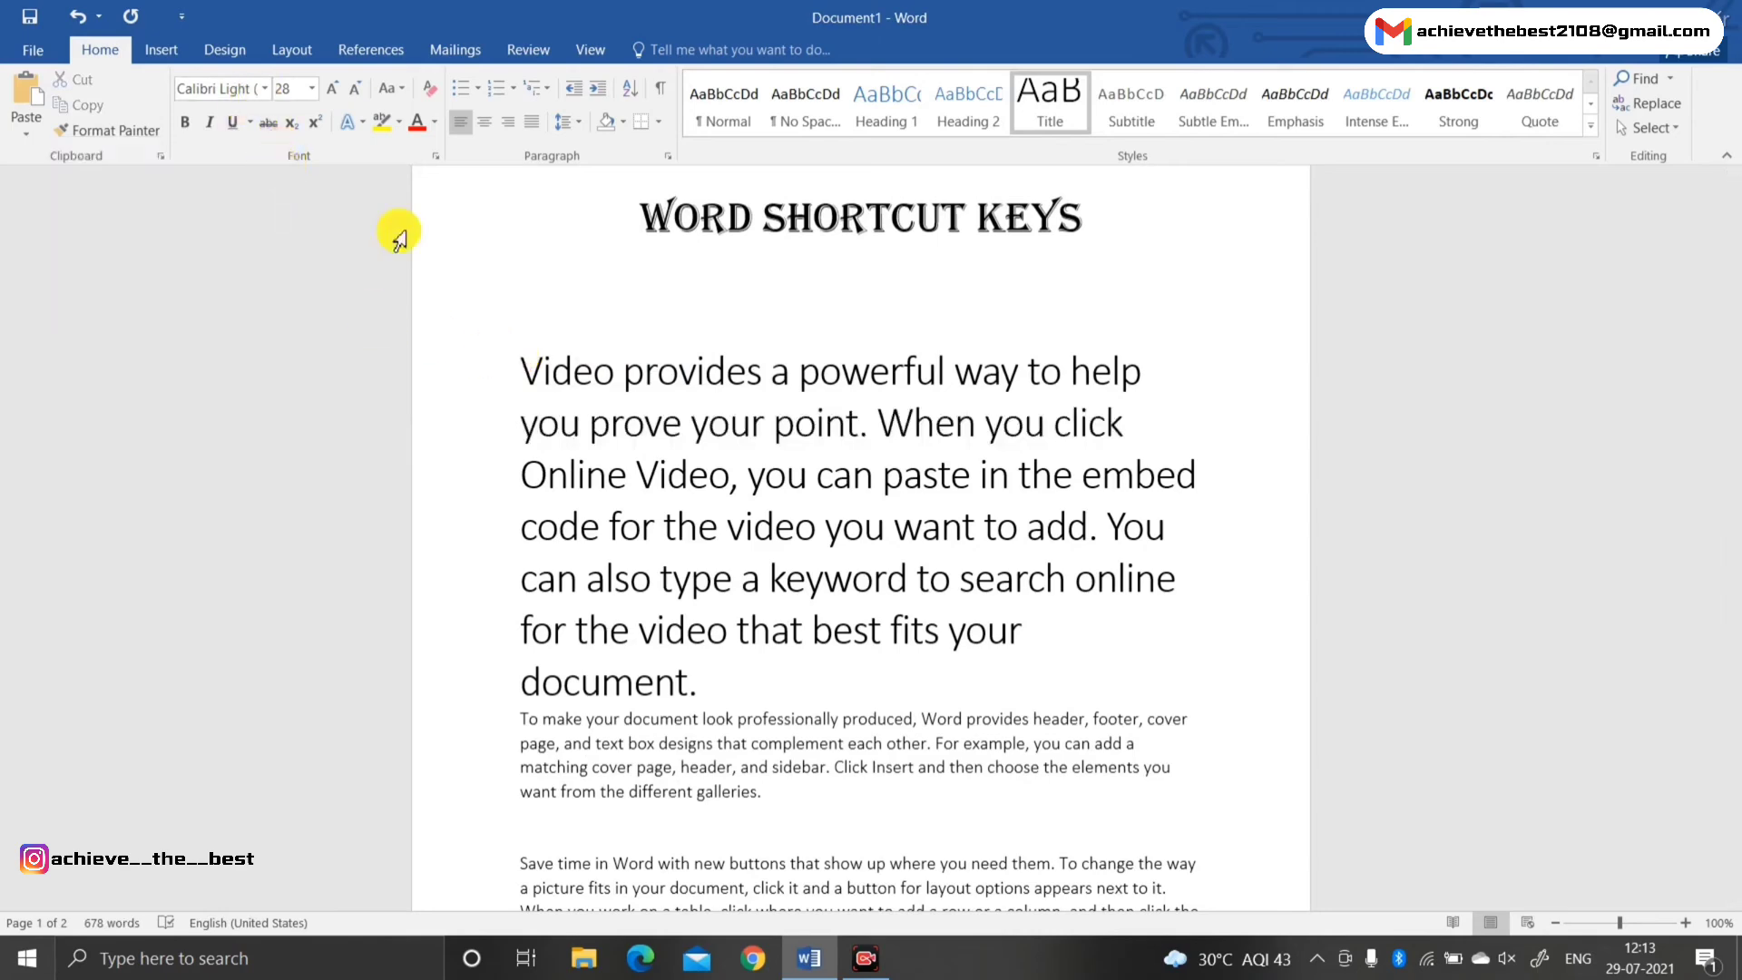
key(ctrl+z)
key(ctrl+z)
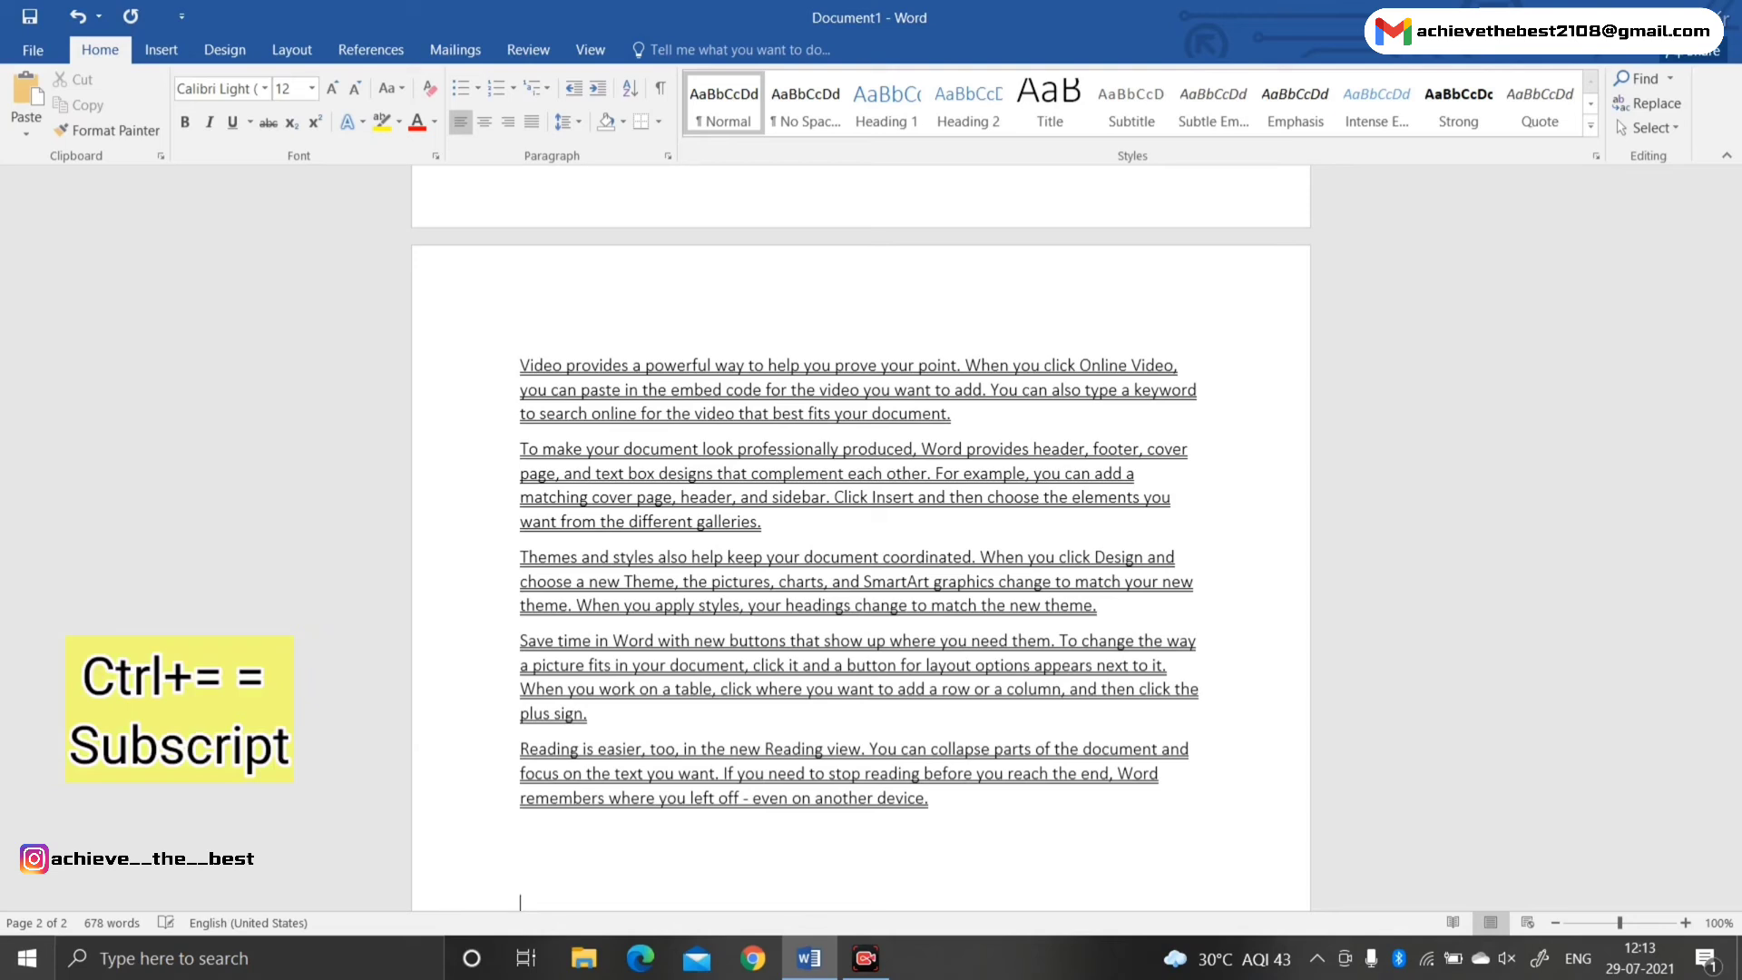
Enter "H20" on the empty line at the end of page 2
text(H)
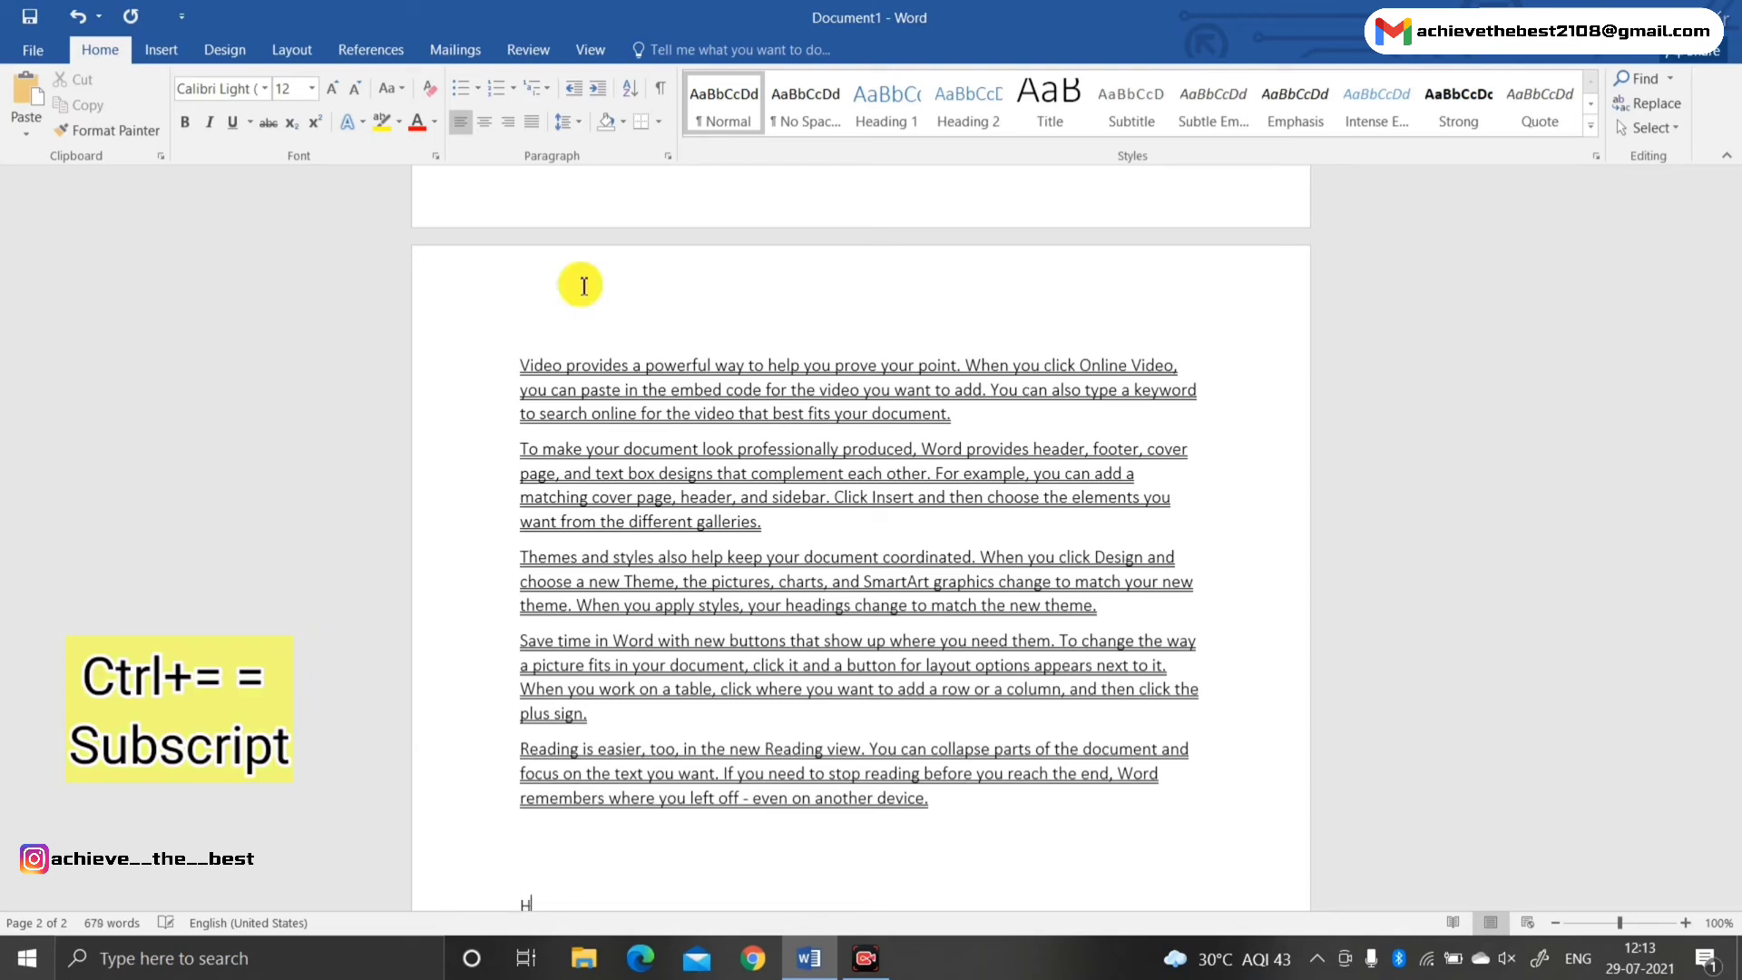
scroll(544, 356, down, 3)
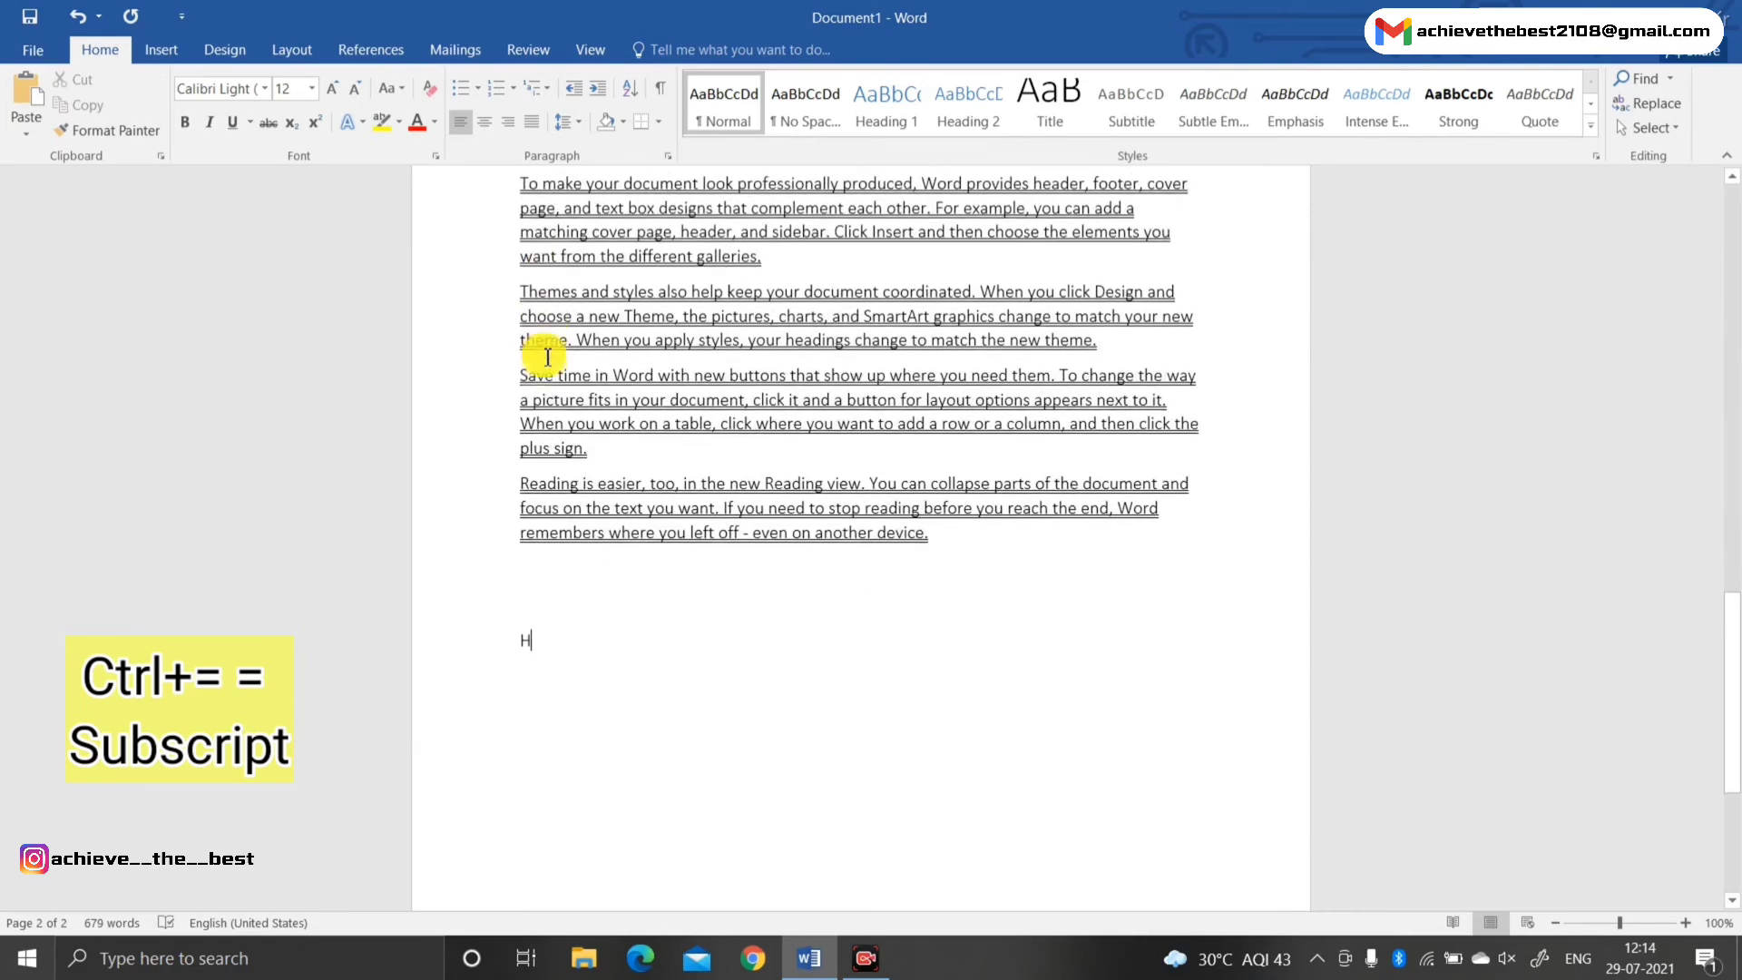
text(20)
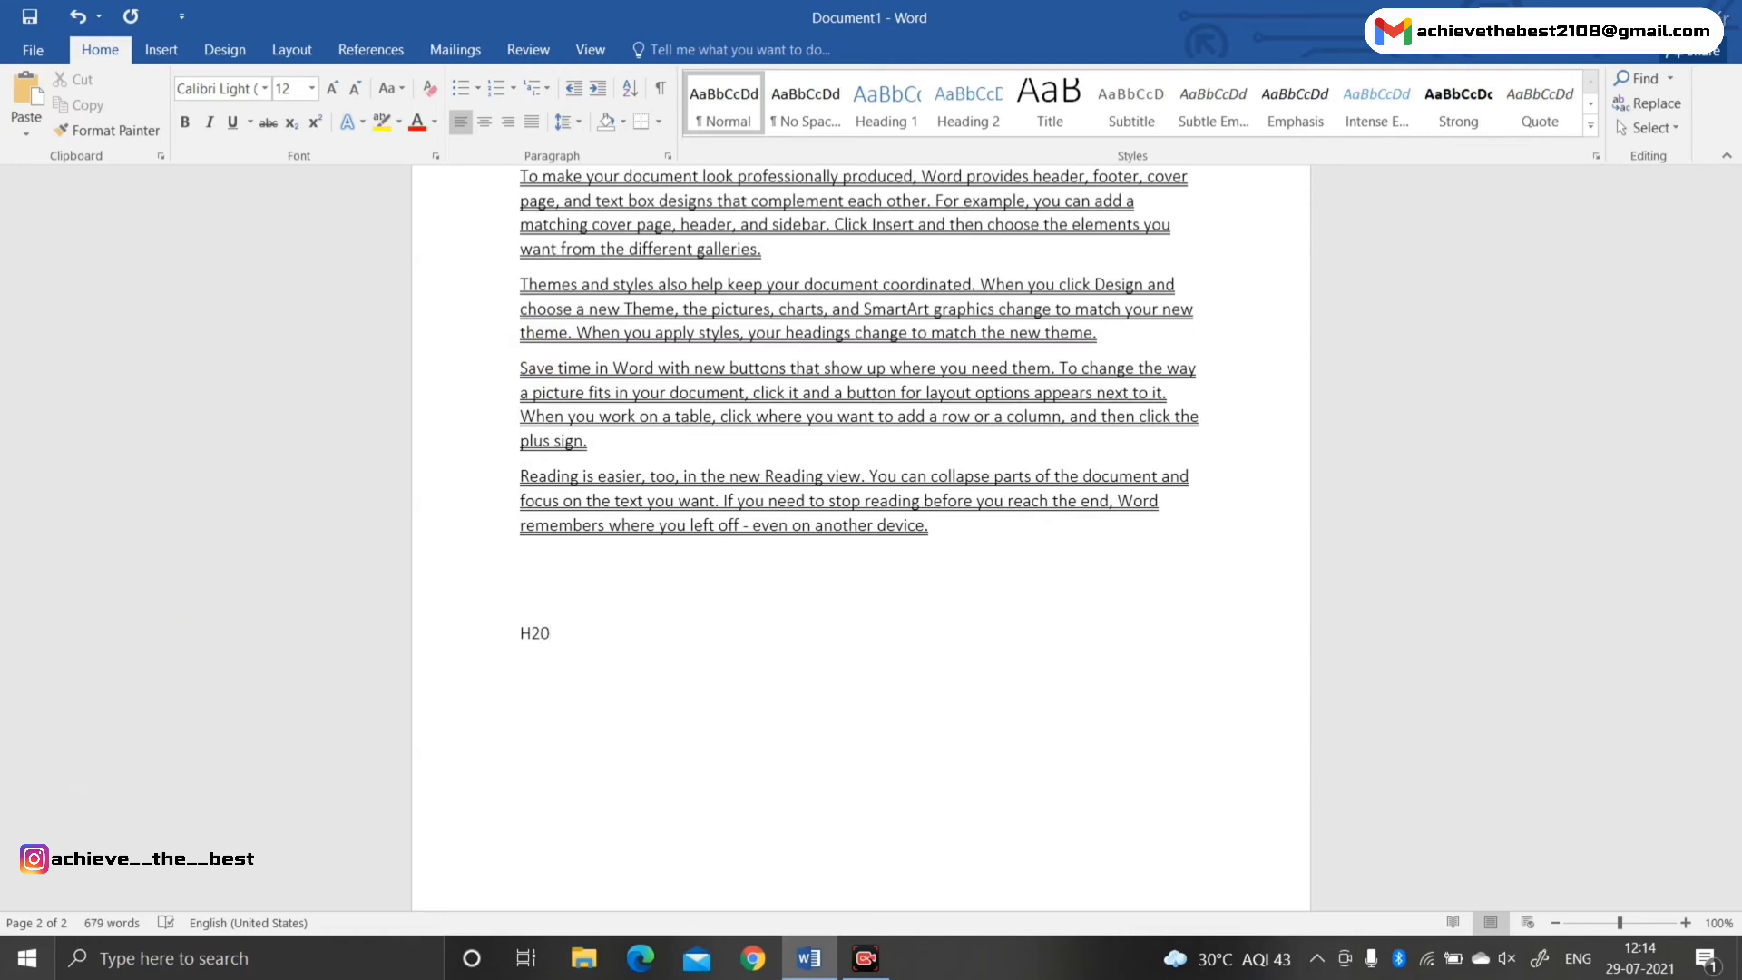
Make the "2" in "H20" subscript and continue after the "0"
key(ctrl+shift+Left)
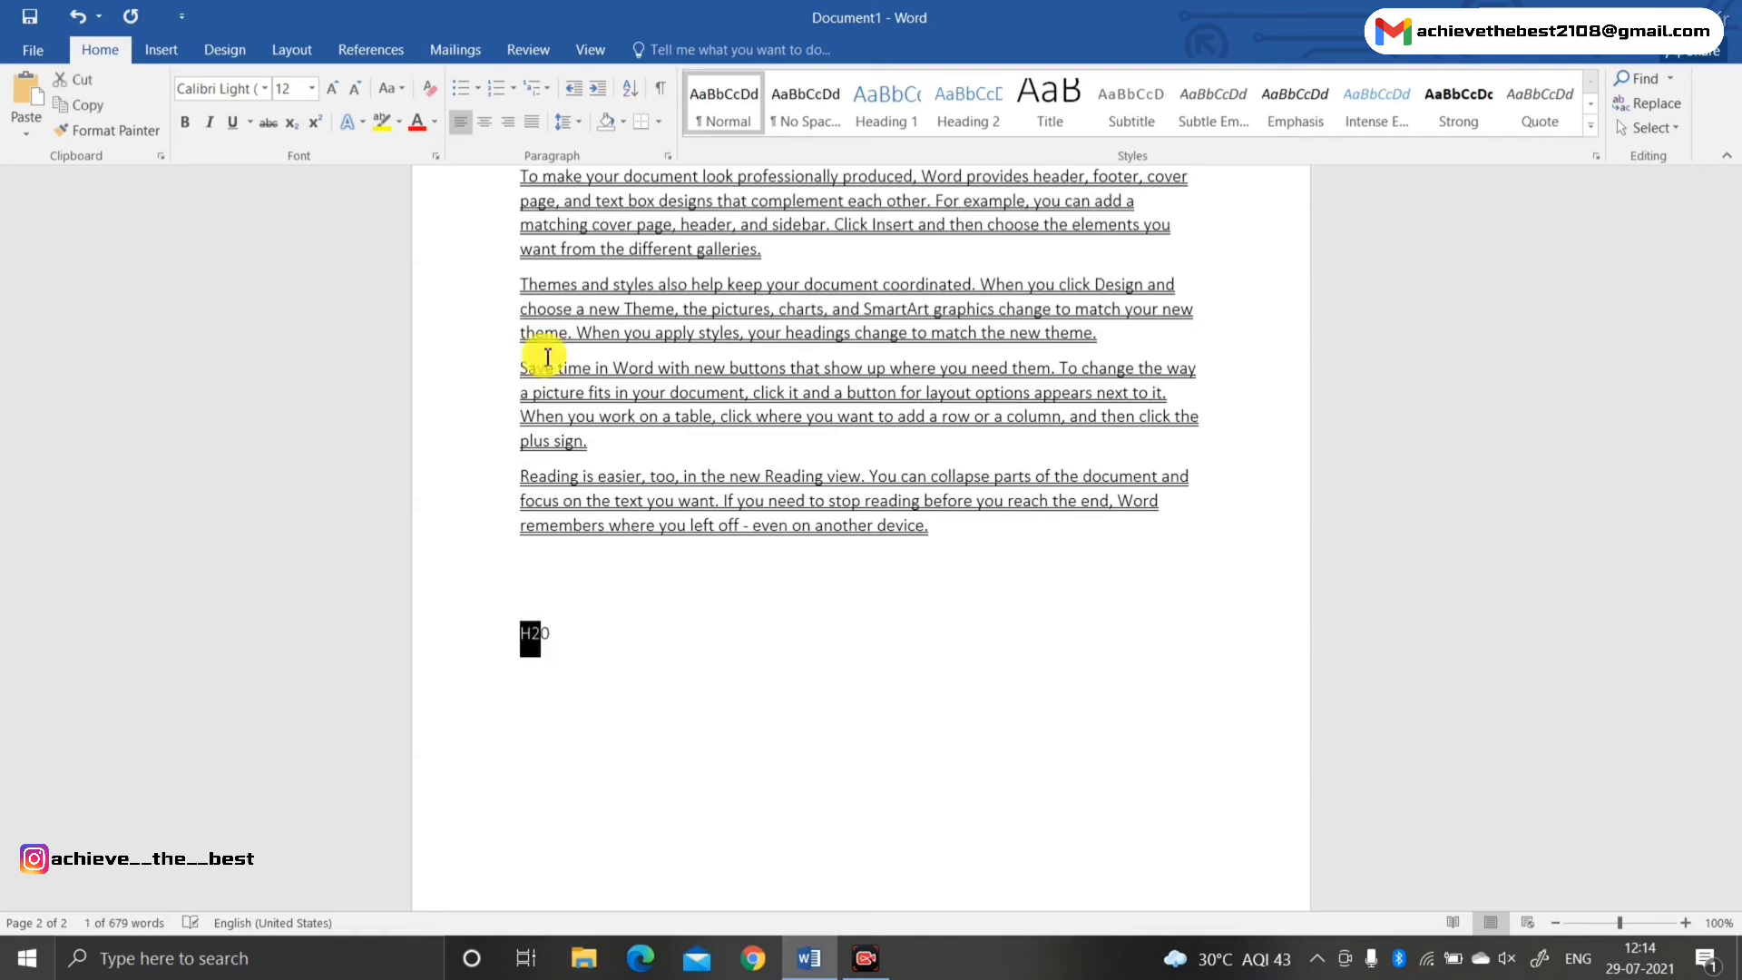
key(Right)
key(shift+Left)
key(Right)
key(shift+Right)
key(shift+Right)
key(Left)
key(shift+Left)
key(ctrl+equal)
key(Right)
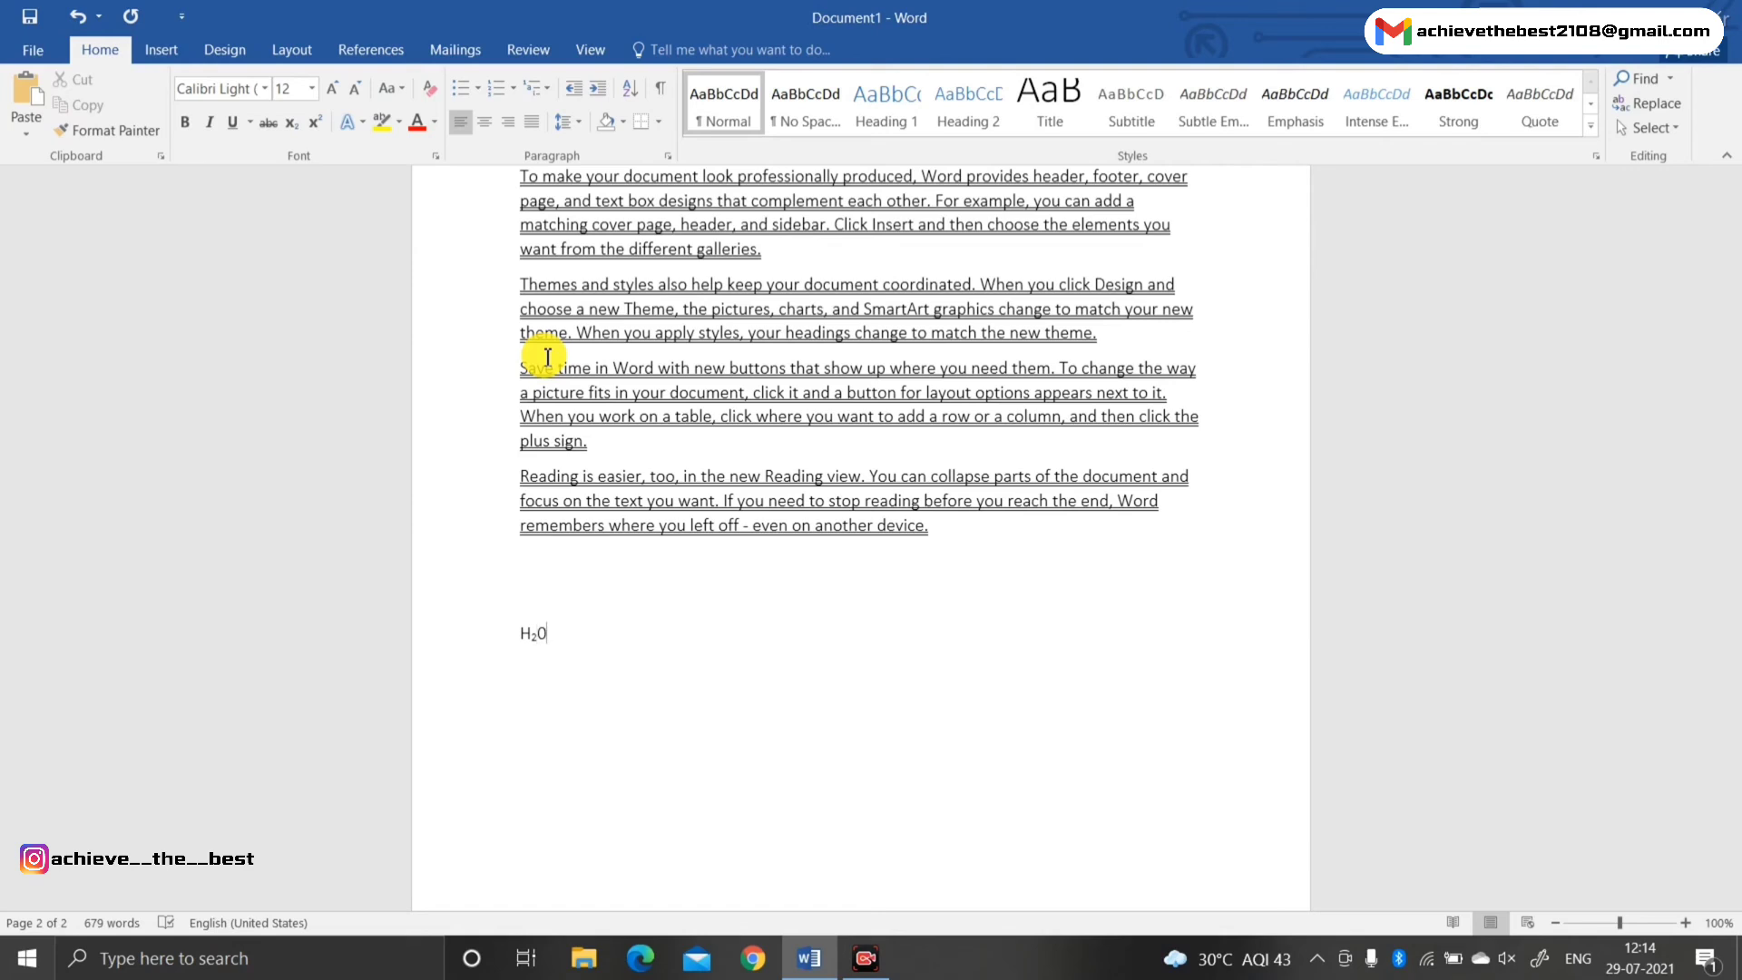
Add "CO2" after the first formula on the same line and make its "2" subscript
text(C)
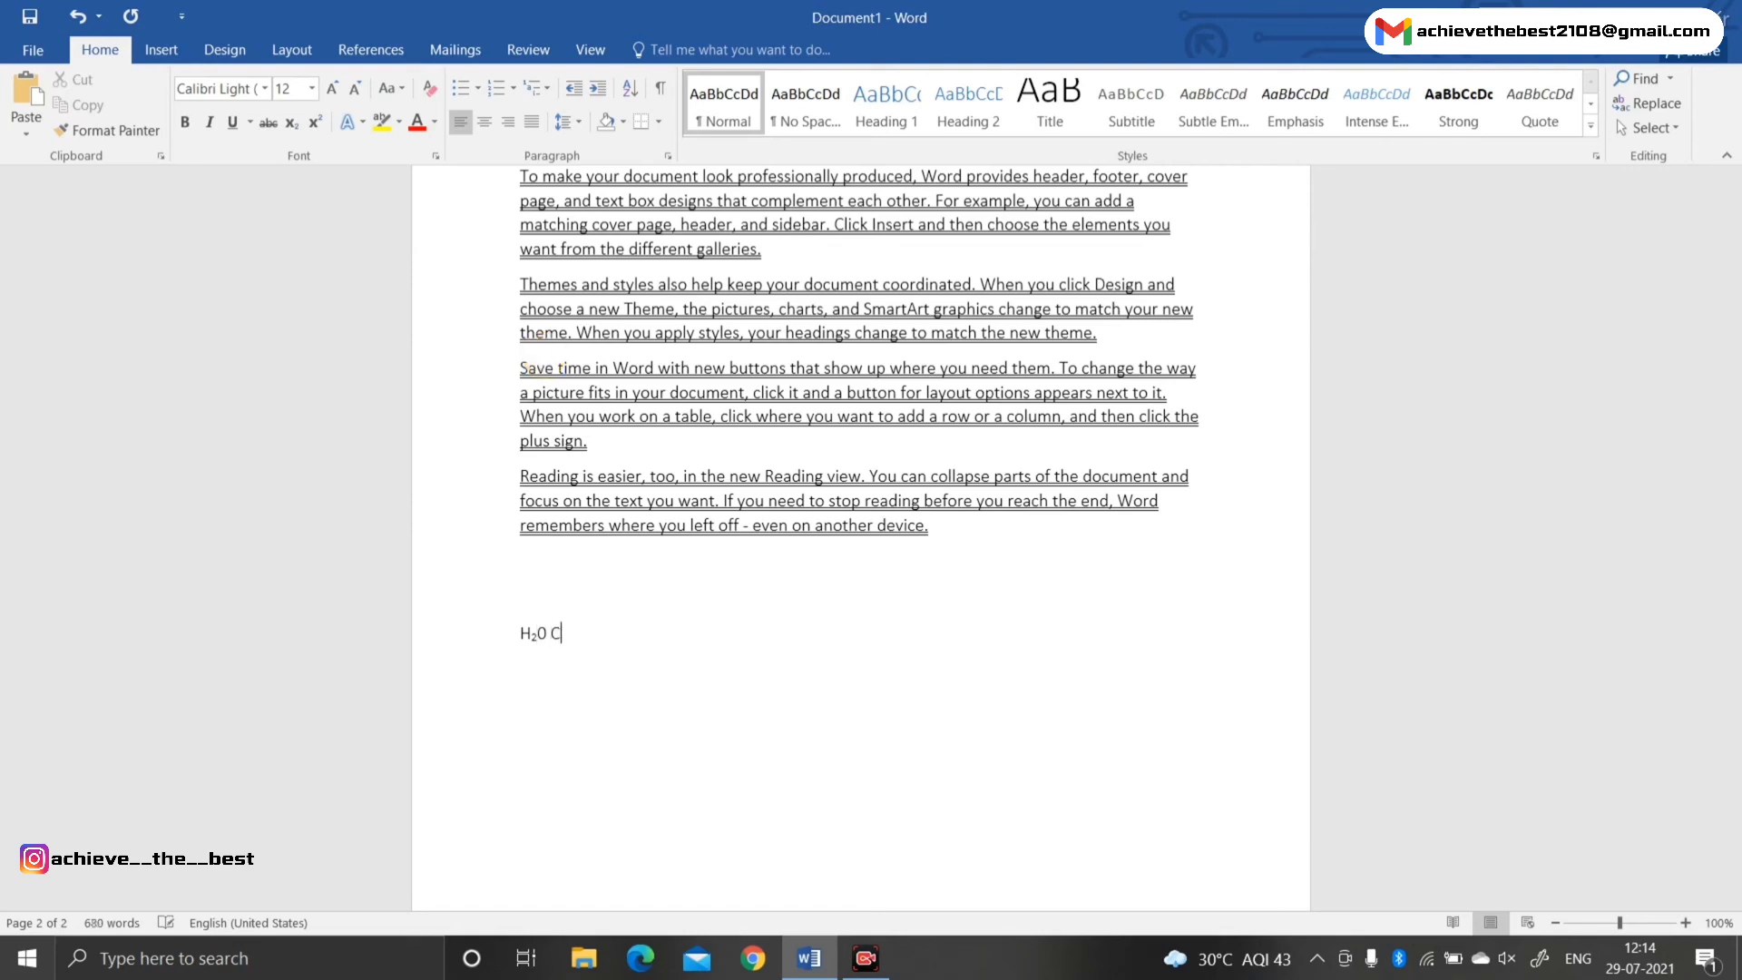
text(O2)
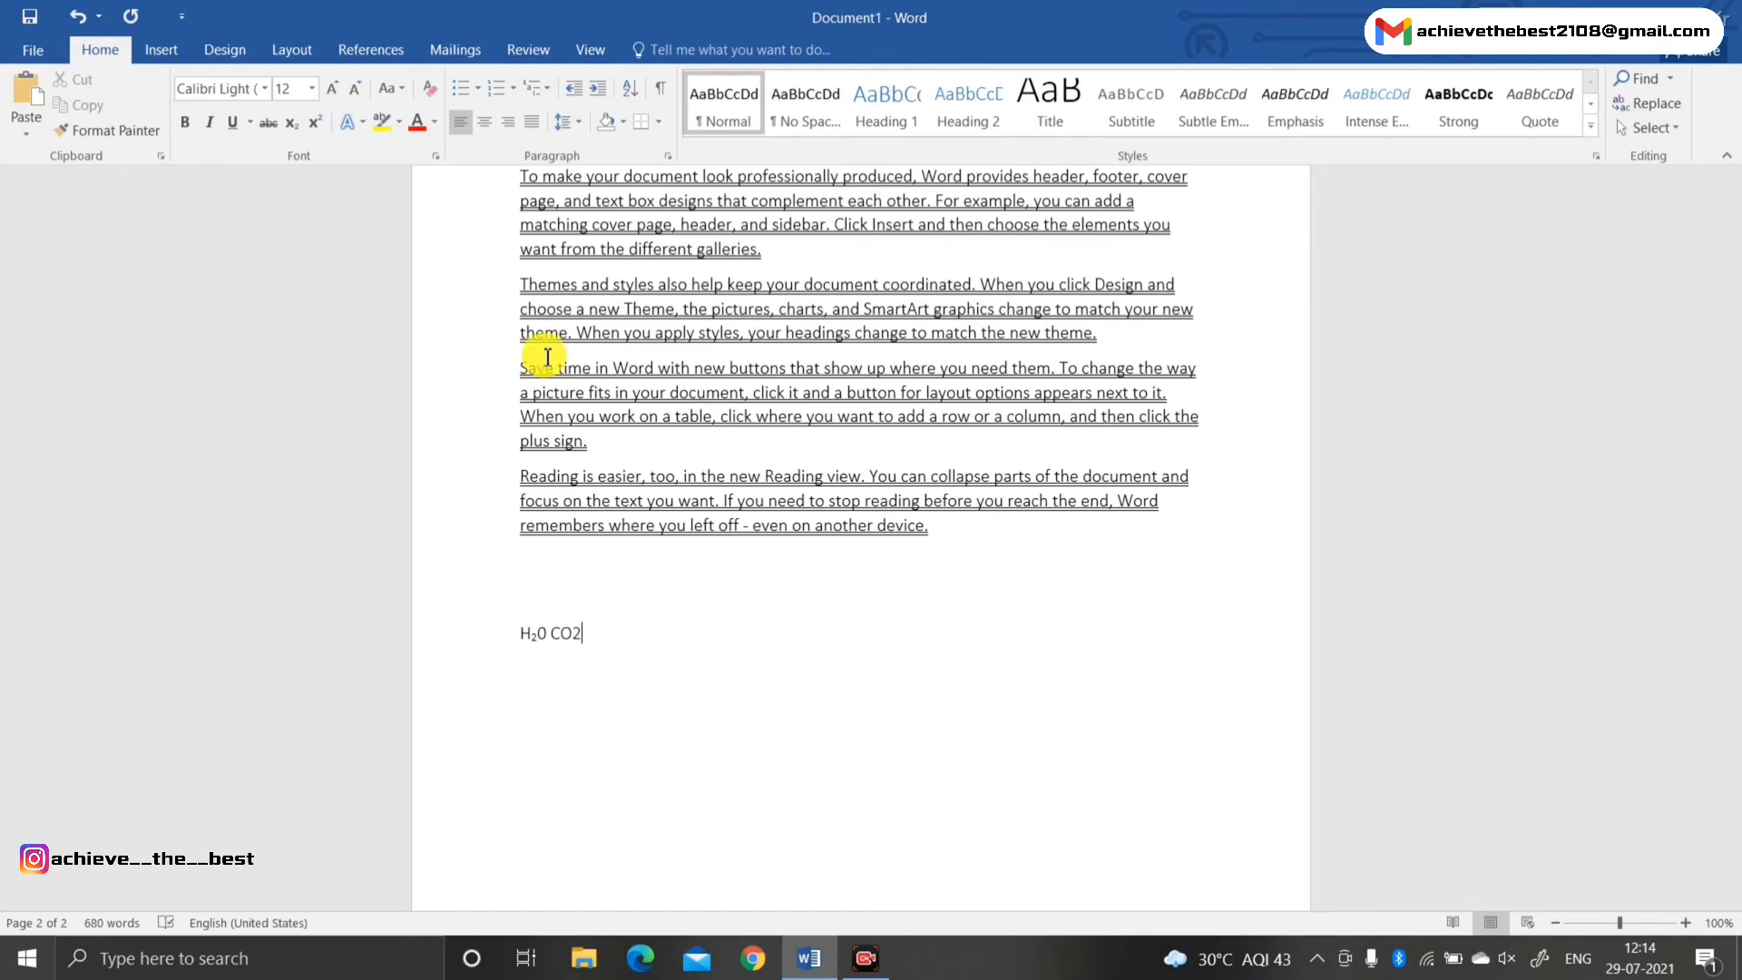
key(shift+Left)
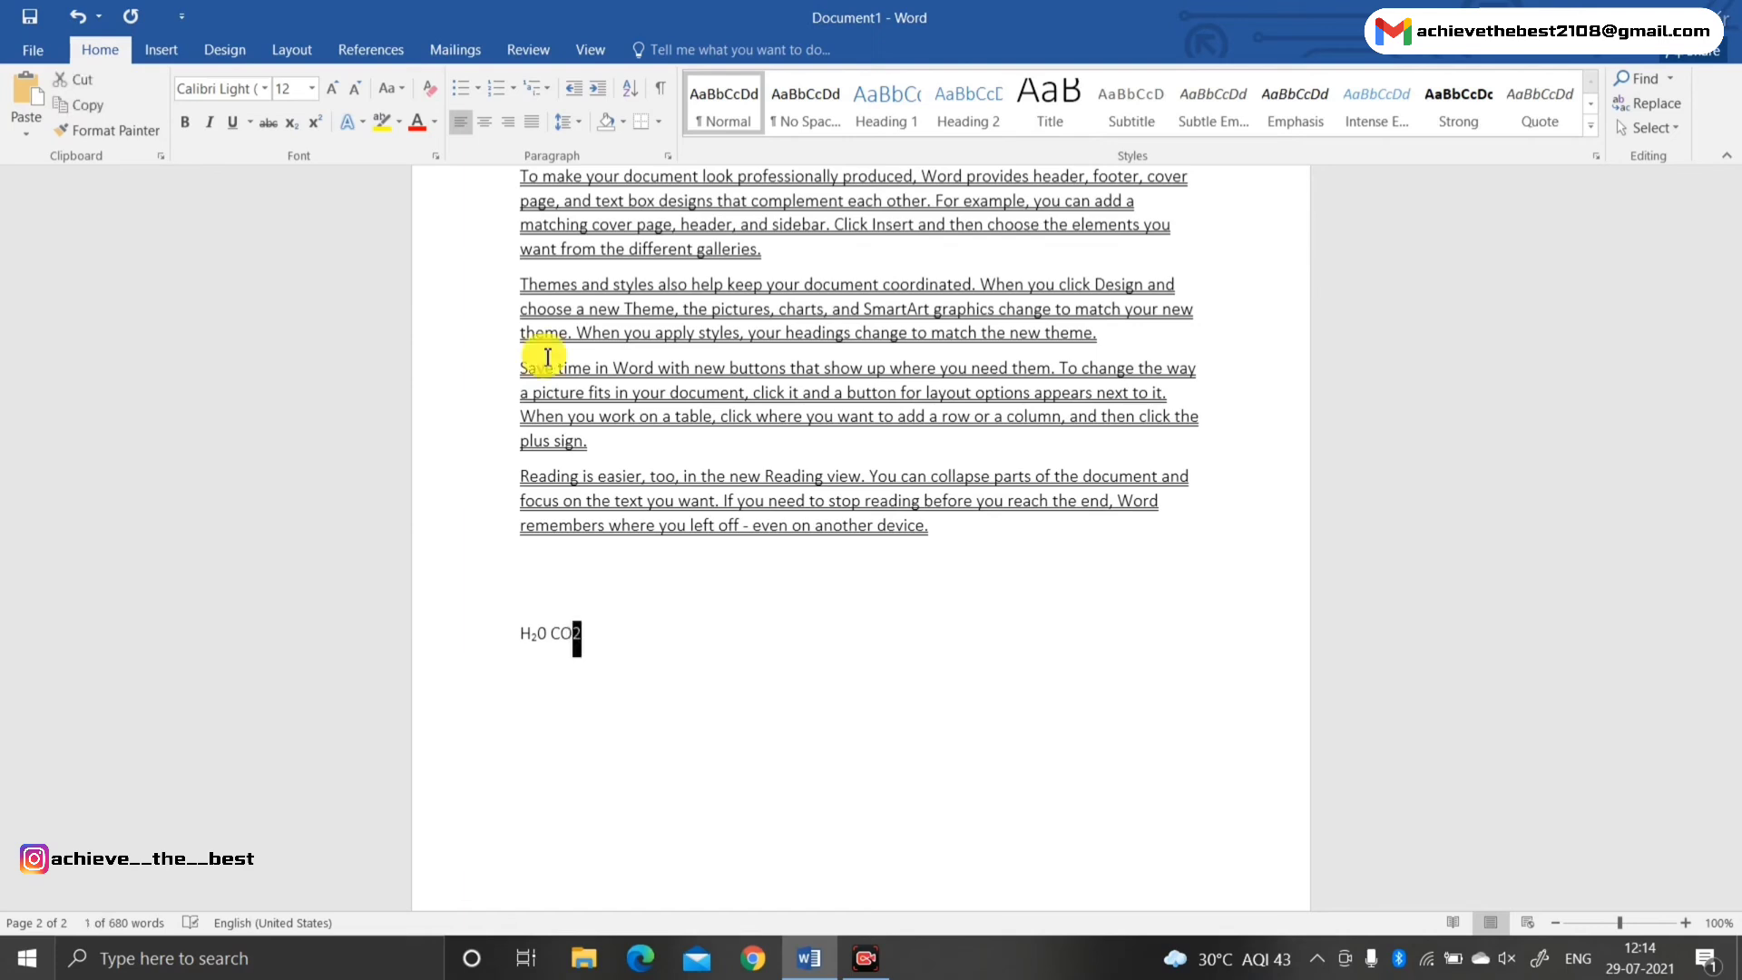
key(ctrl+equal)
key(Right)
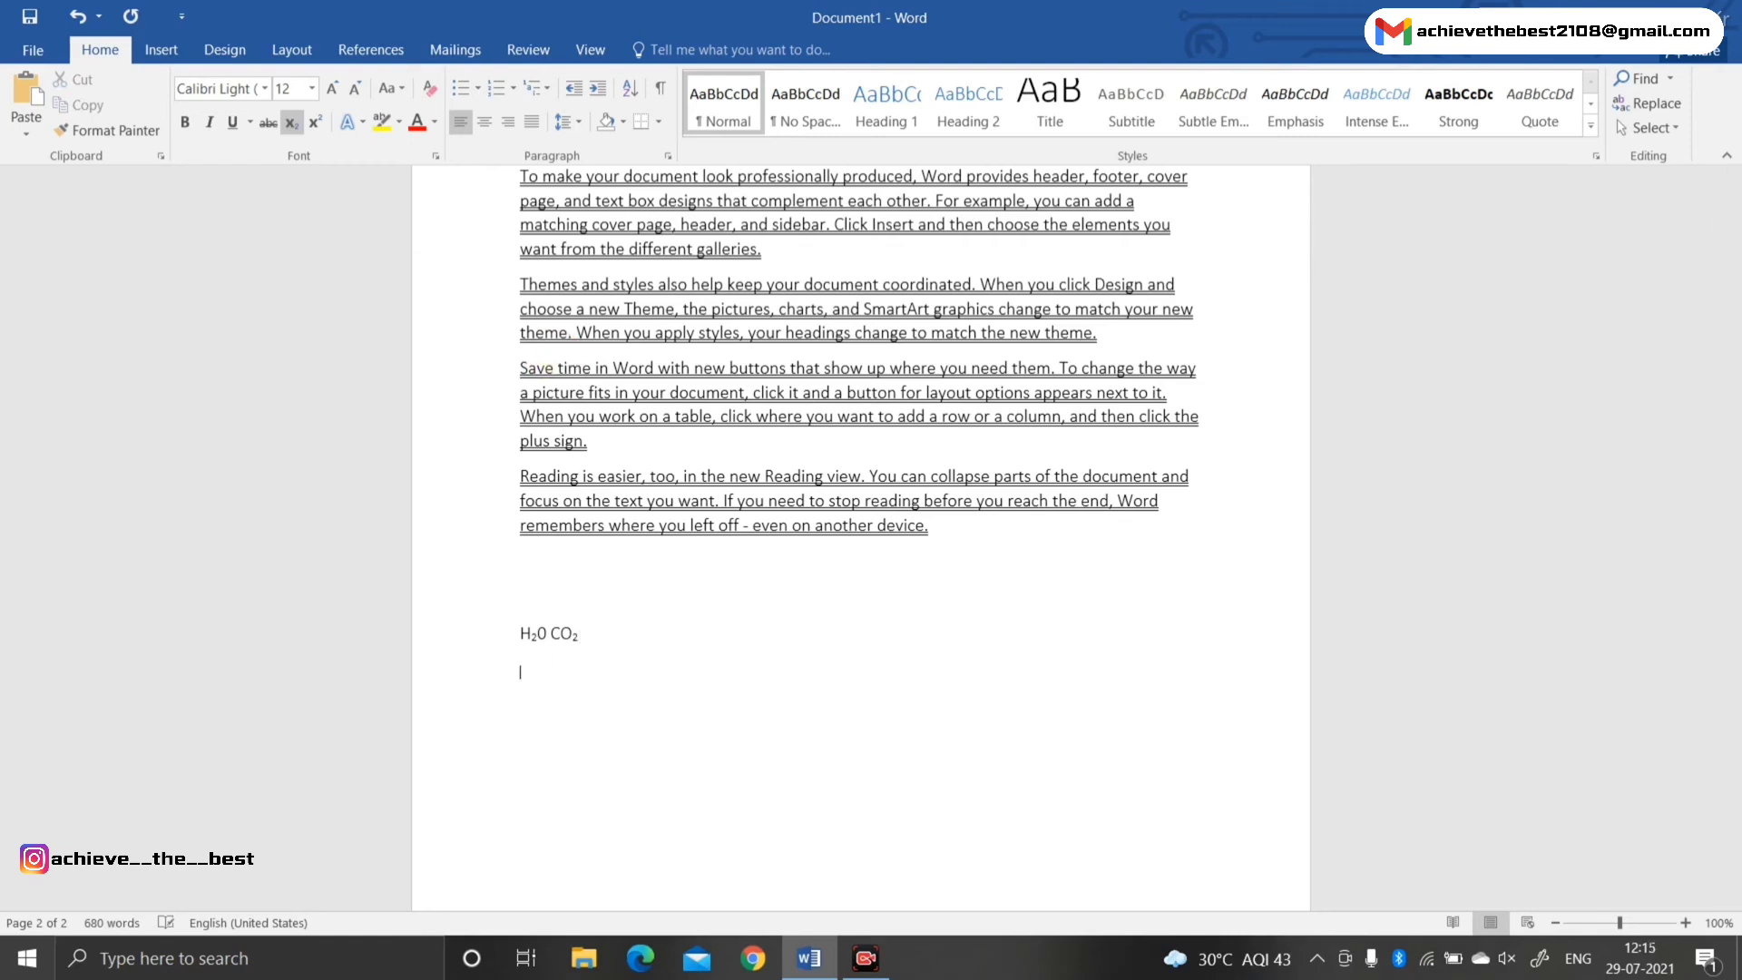
Start a new line below the formulas with subscript off and enter "5TH"
key(Return)
text(s)
click(291, 121)
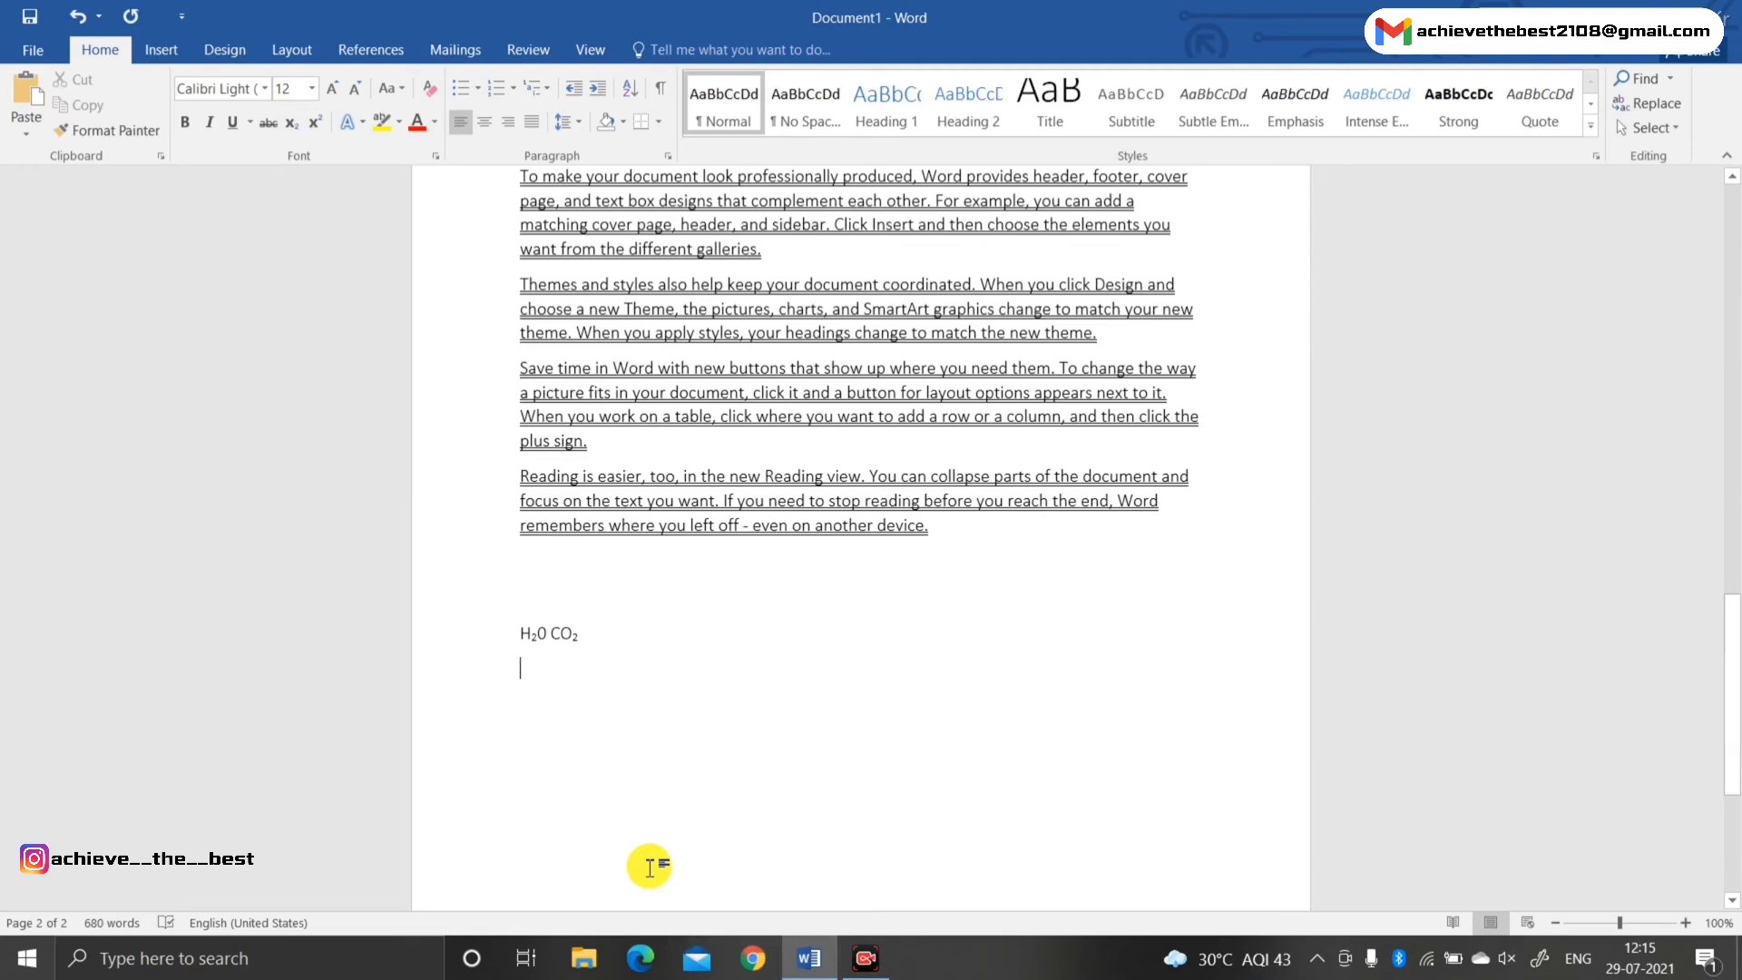
text(5)
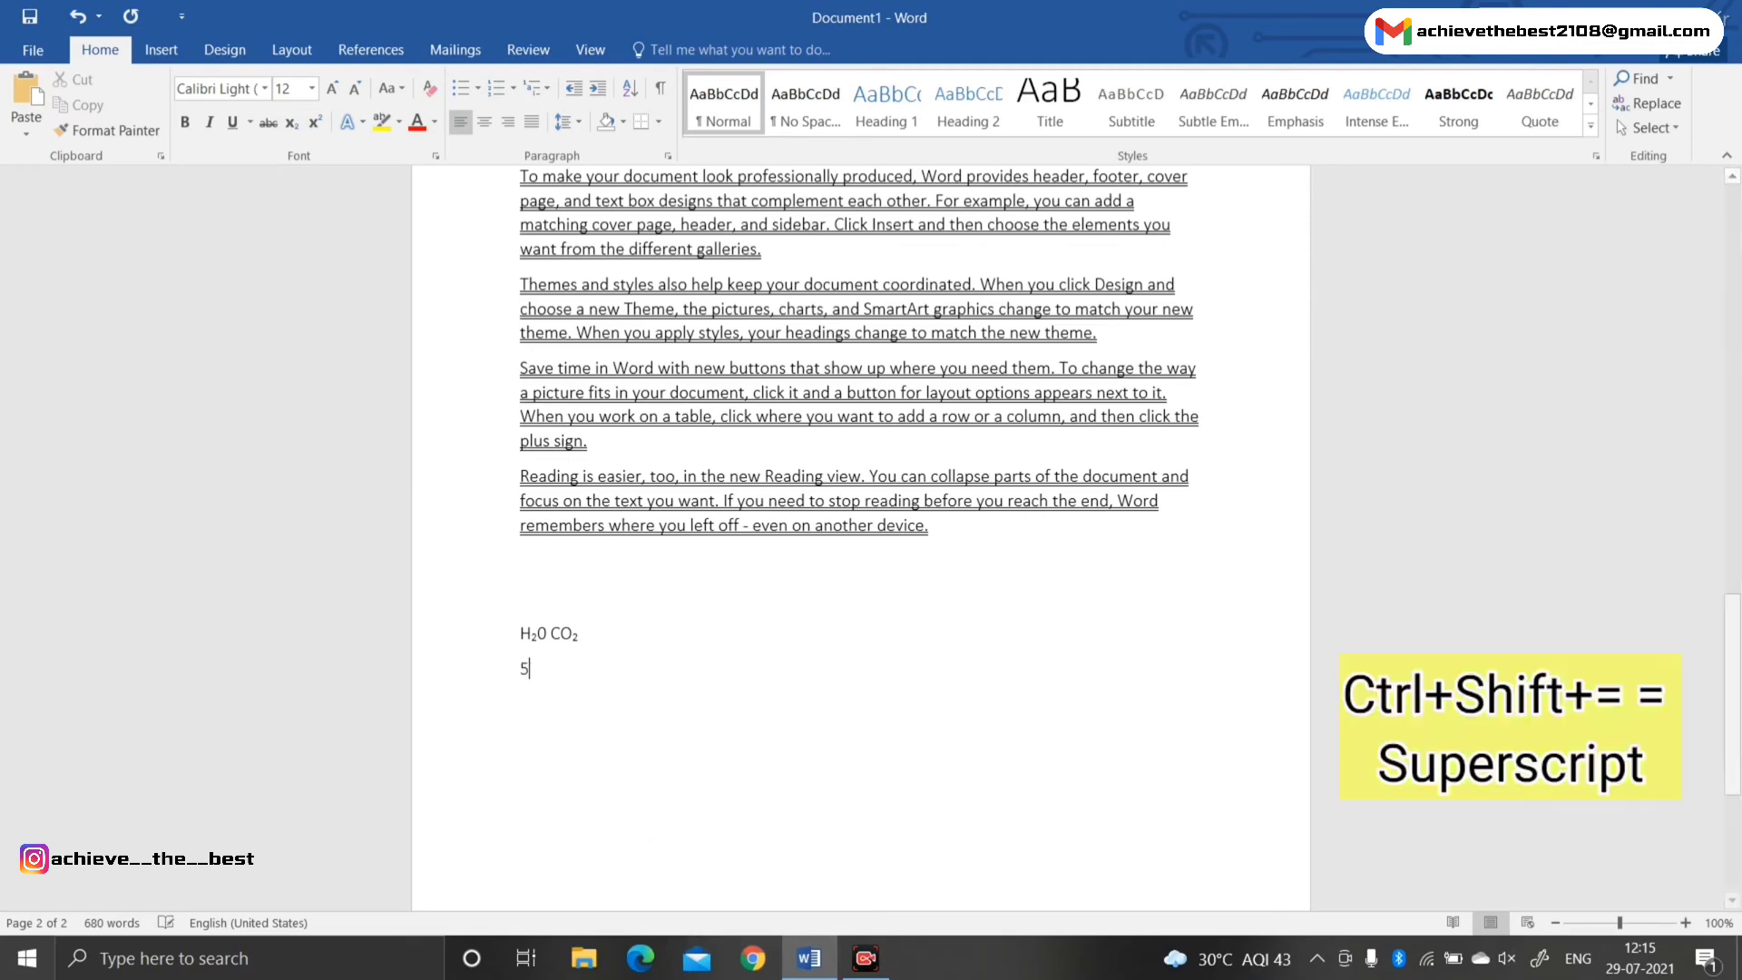
key(ctrl+shift+equal)
text(TH)
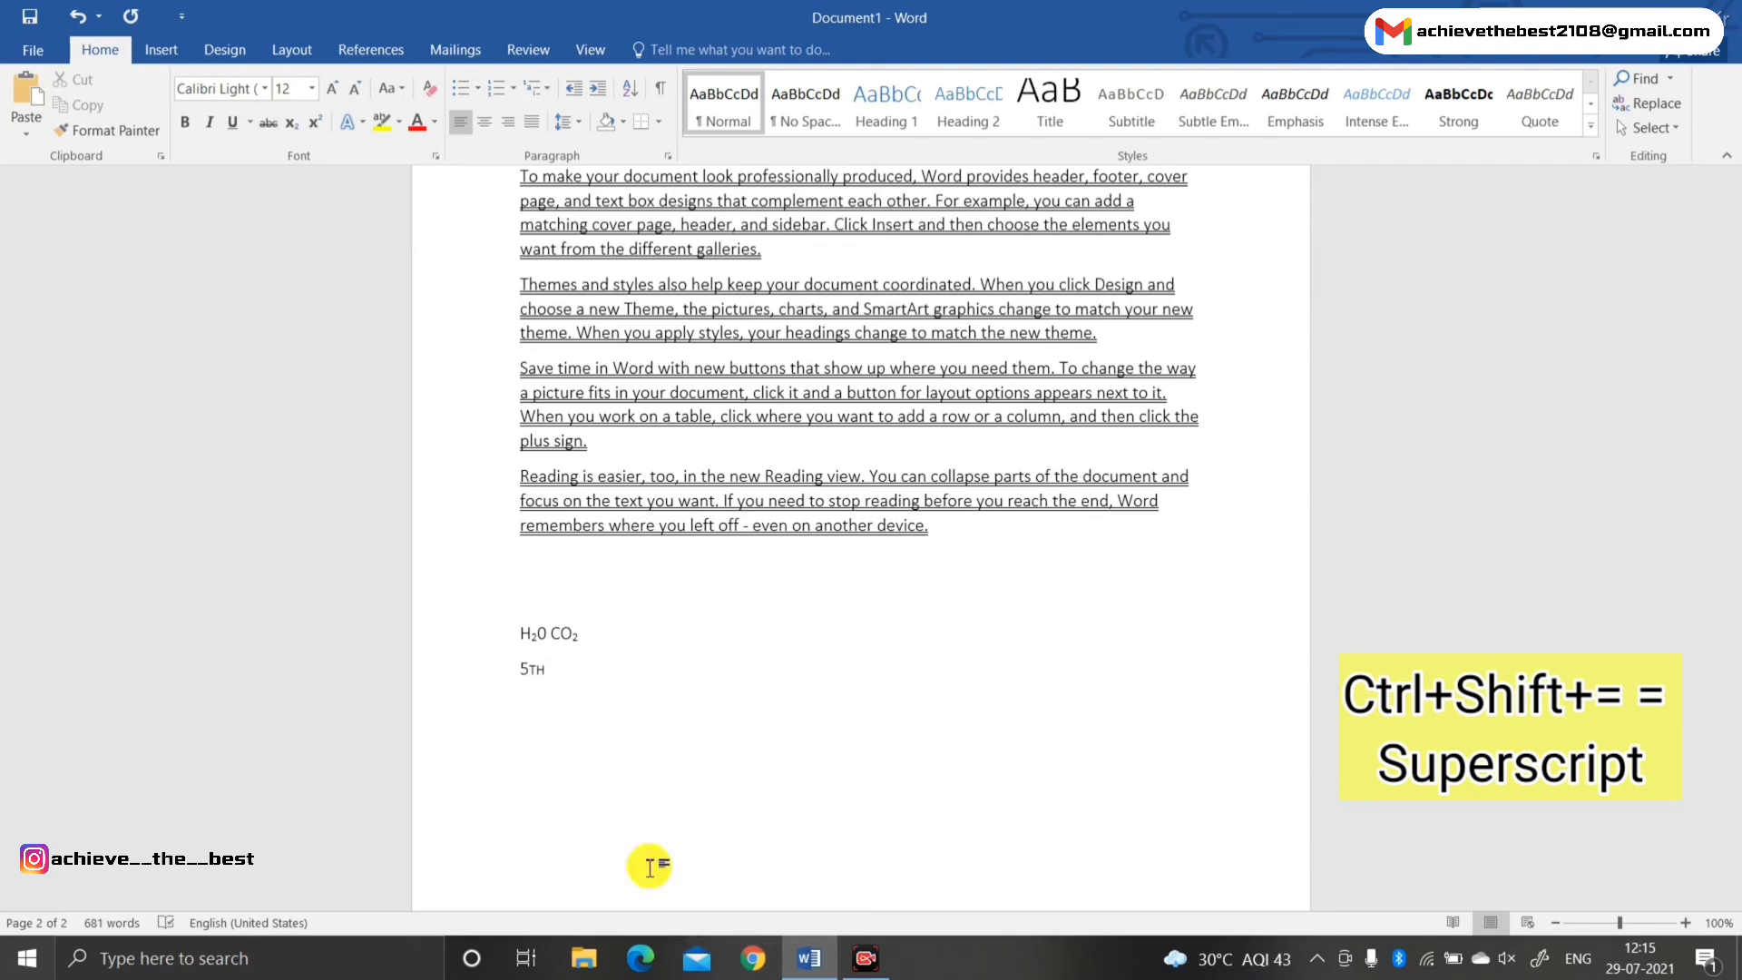
Make the "TH" in "5TH" superscript
key(shift+Home)
key(Right)
key(shift+Left)
key(shift+Left)
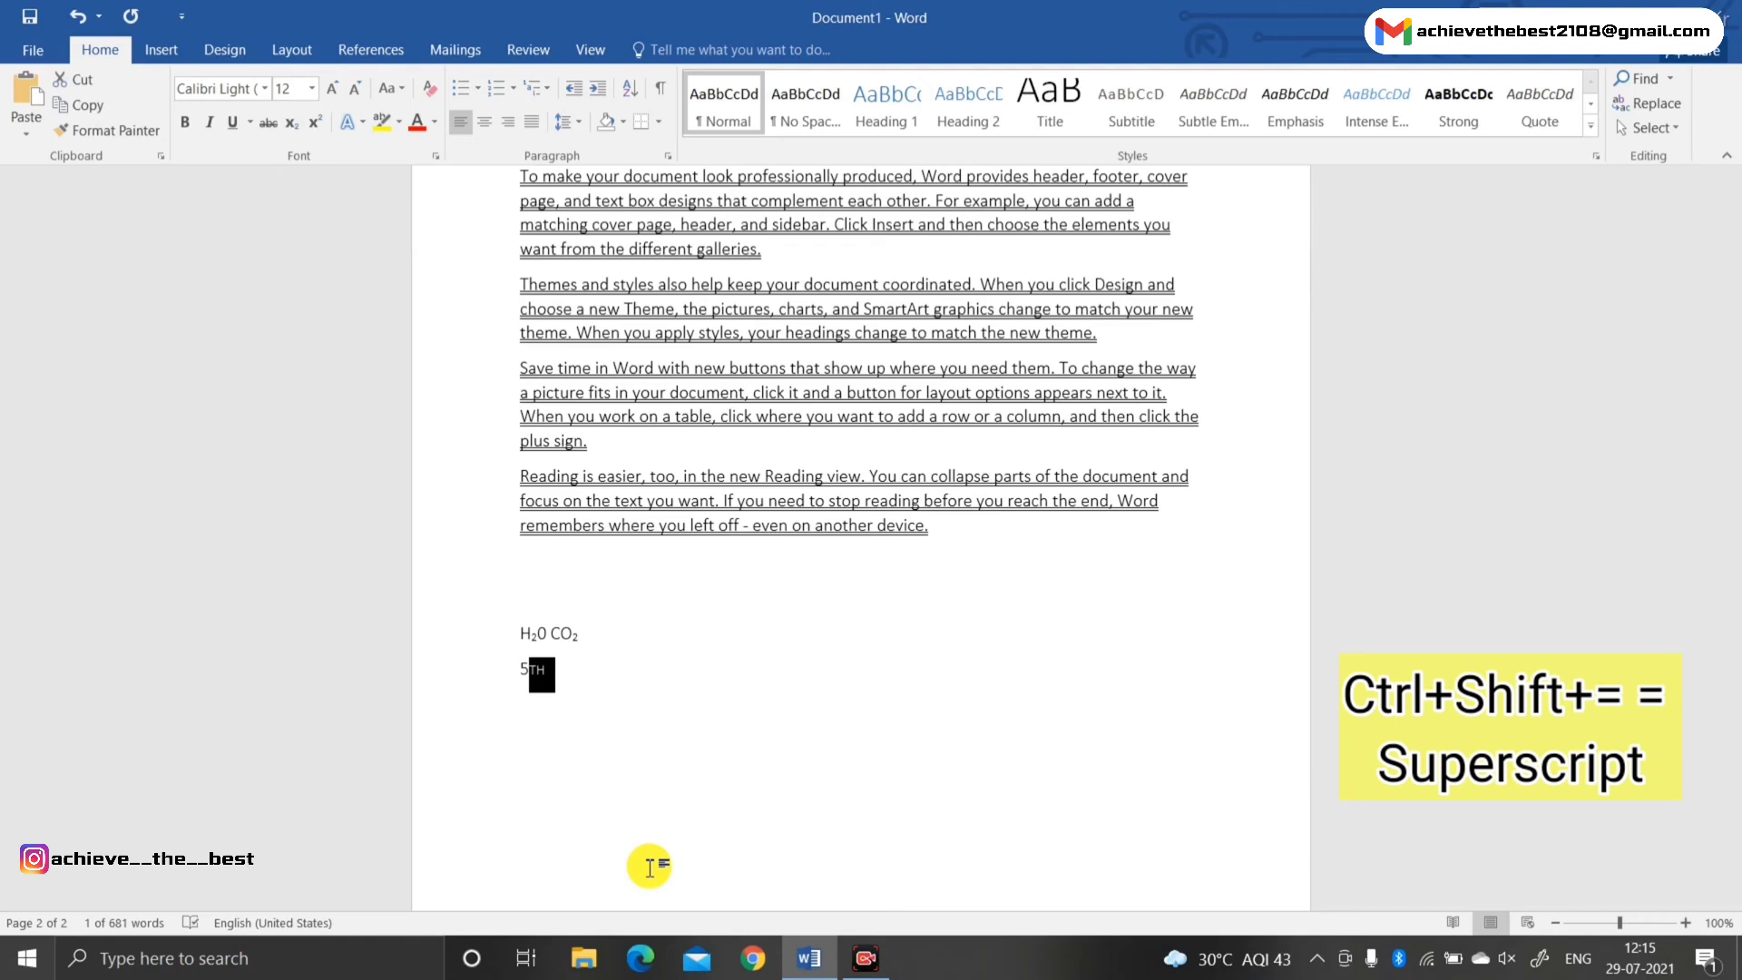
key(ctrl+shift+equal)
key(Right)
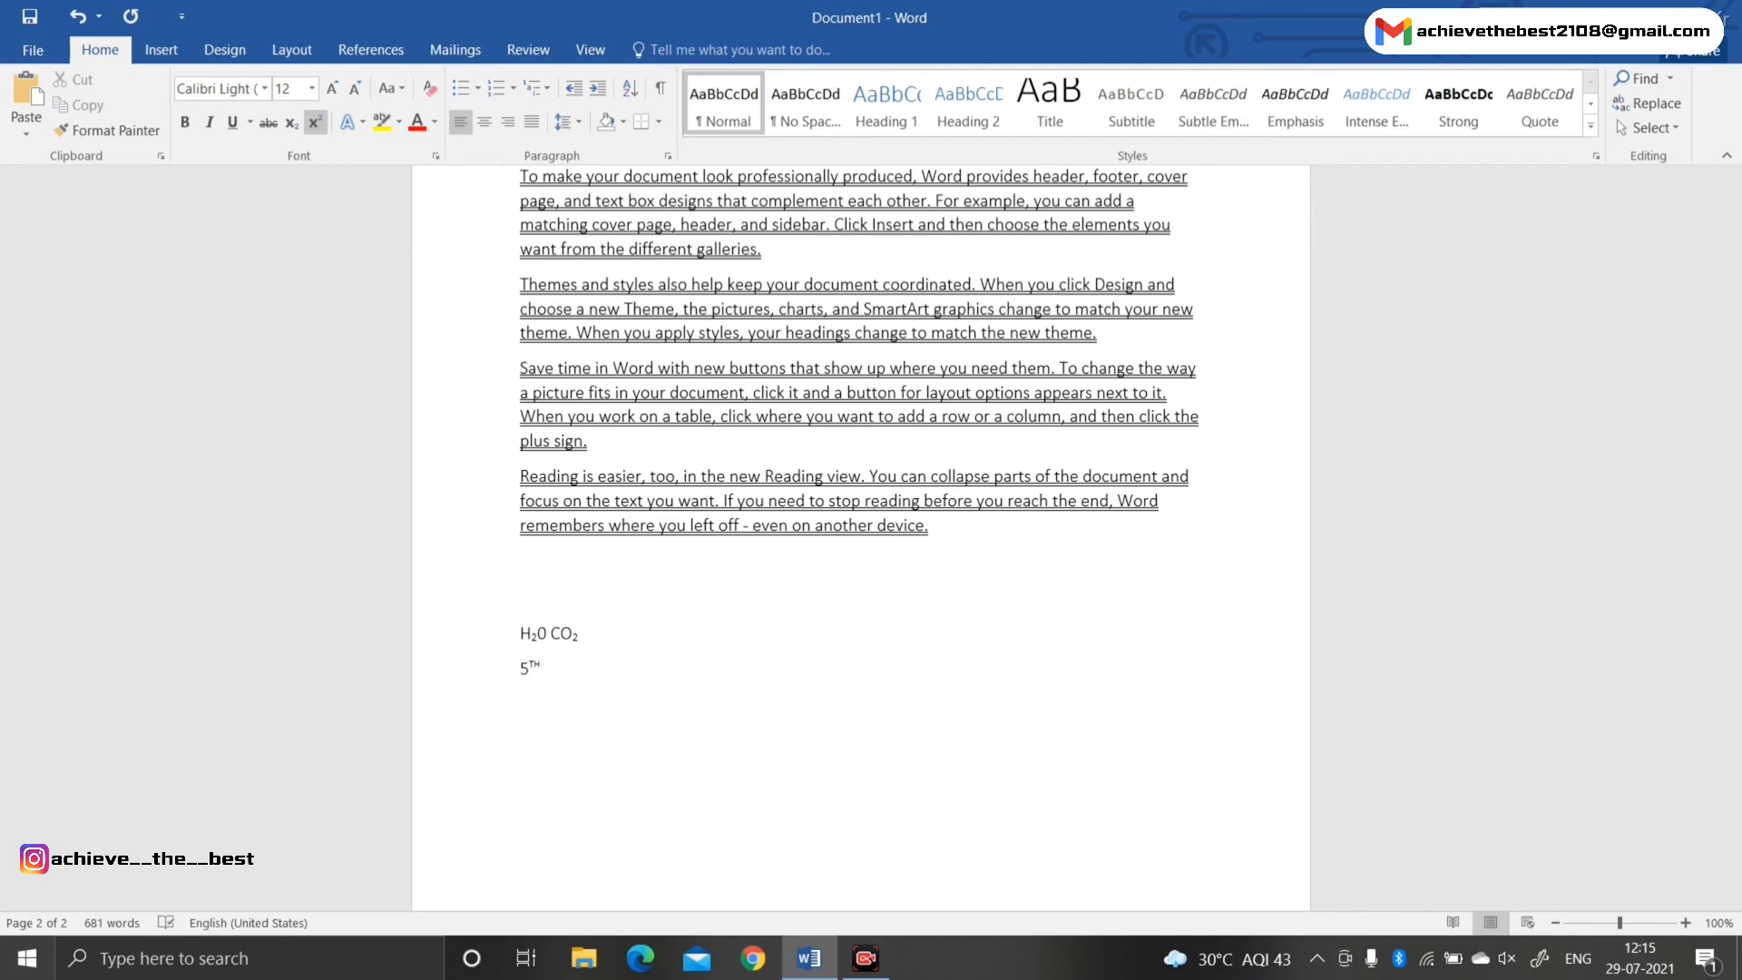
Add a line below "5TH" reading "RAM" with a trademark symbol, and toggle superscript for the text that follows
key(Return)
text(RAM)
key(ctrl+alt+t)
key(Return)
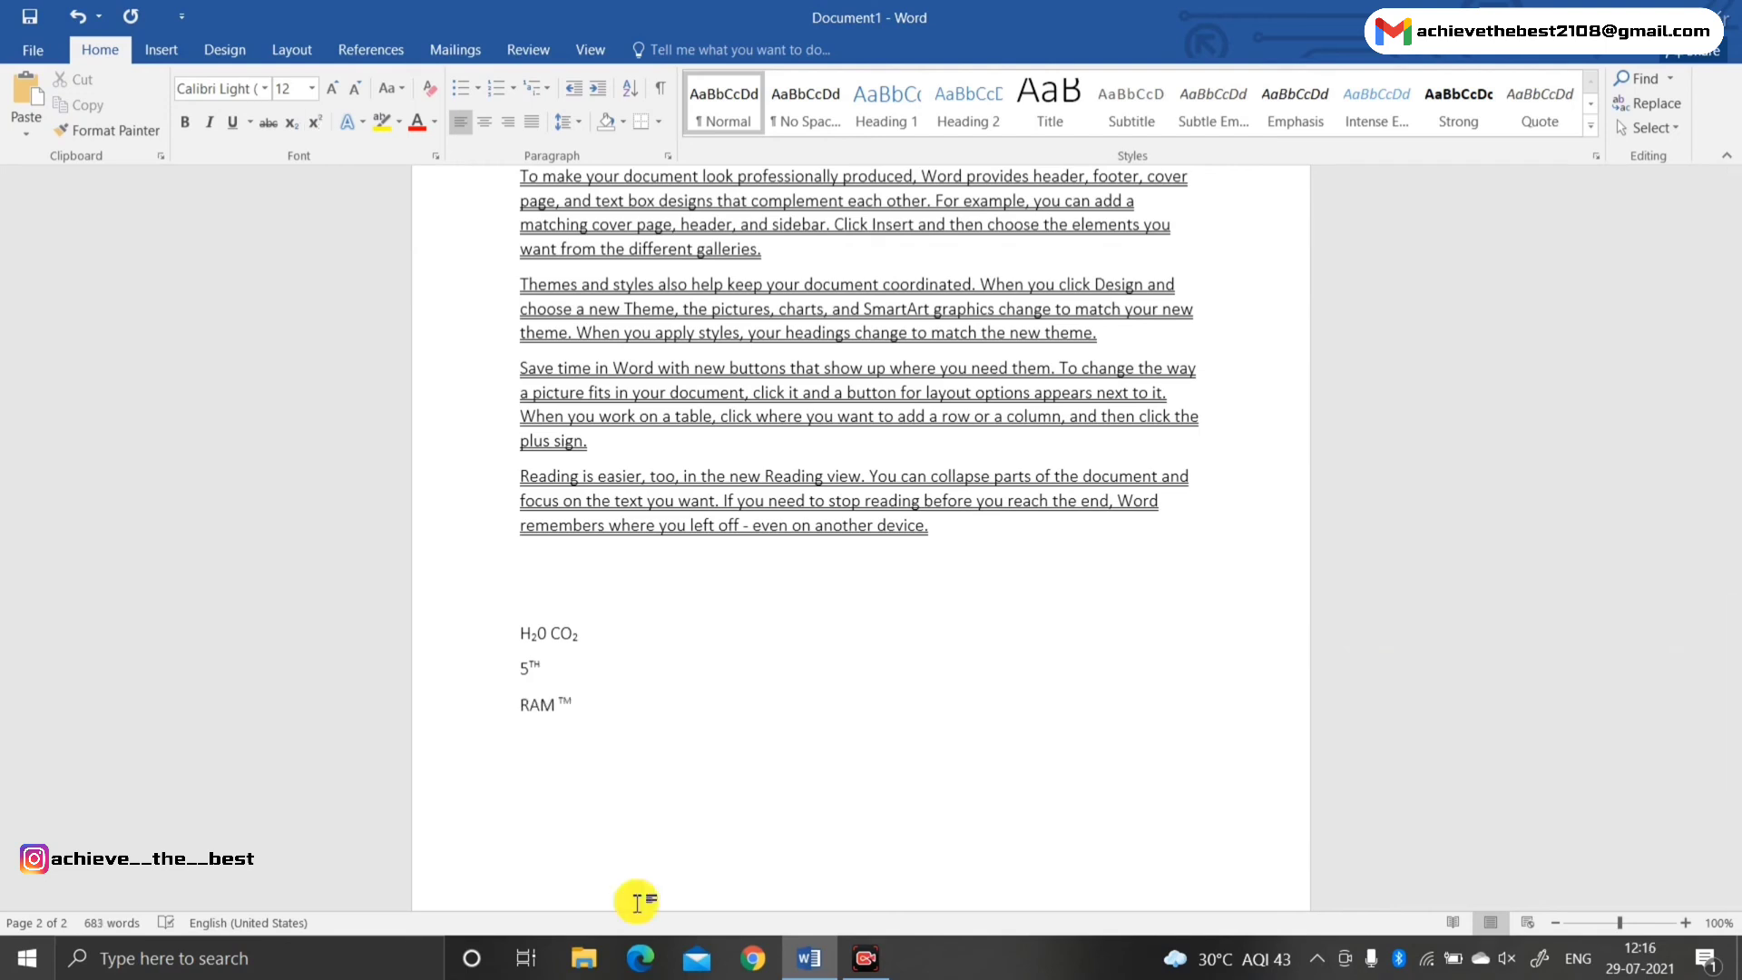
key(ctrl+shift+equal)
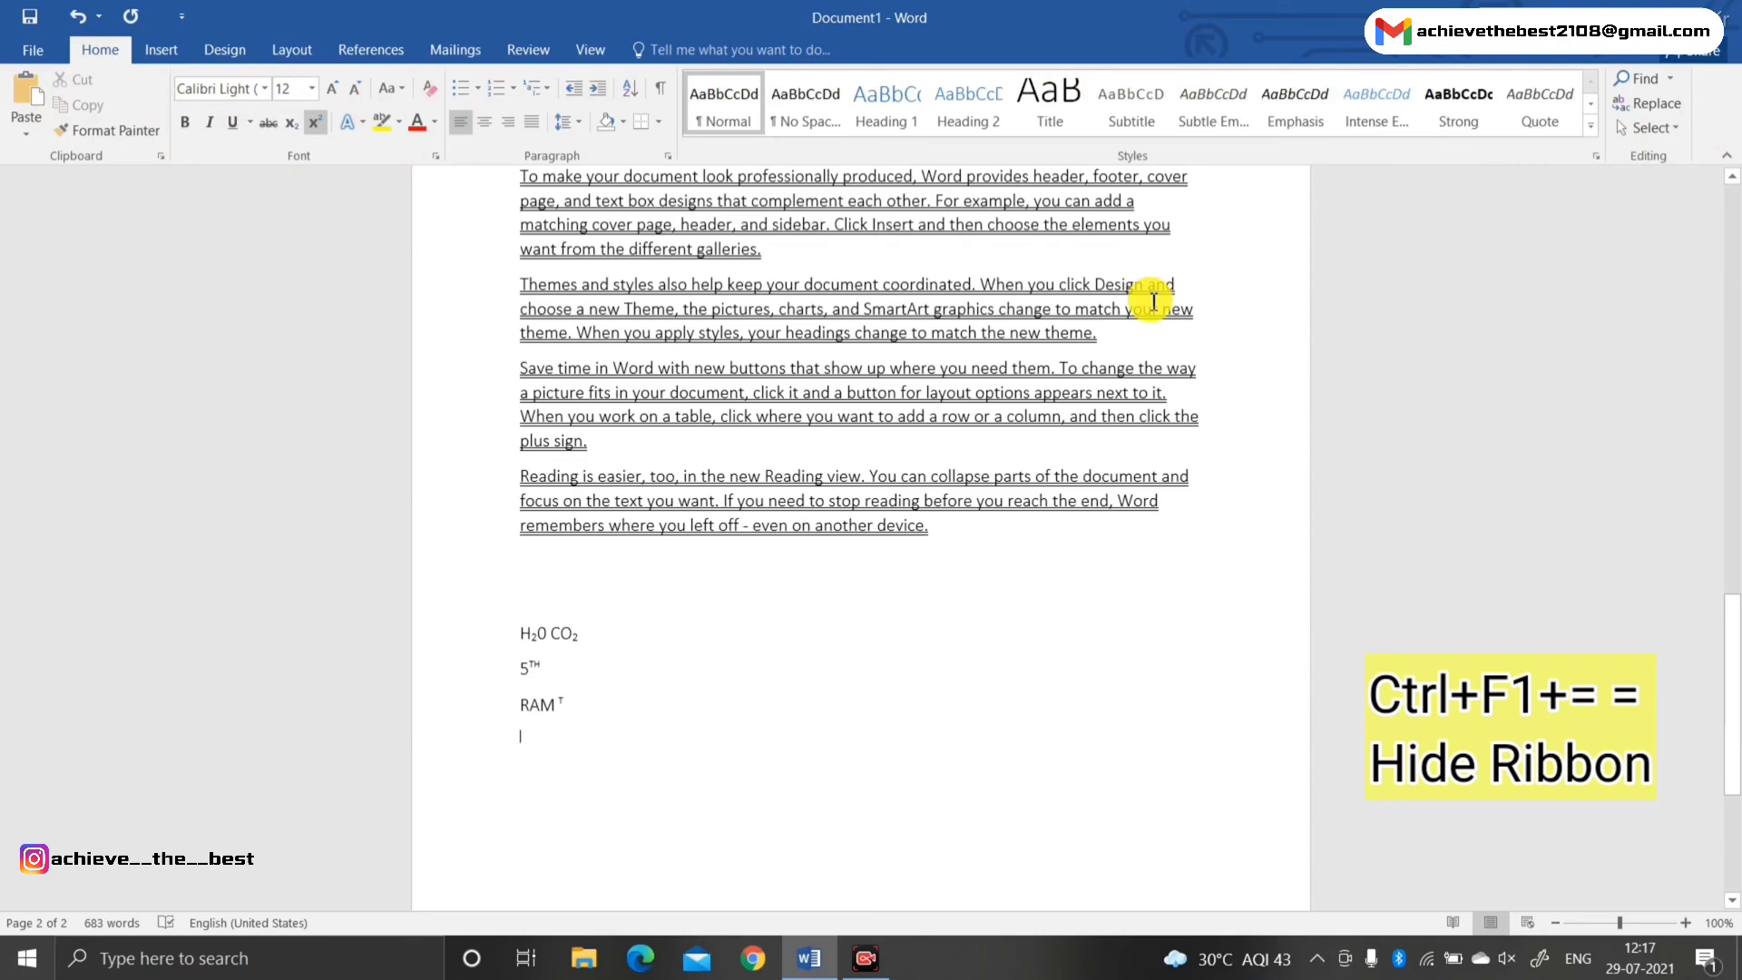
Hide the ribbon, look over the end of page 1 and page 2, and restore the ribbon
key(ctrl+F1)
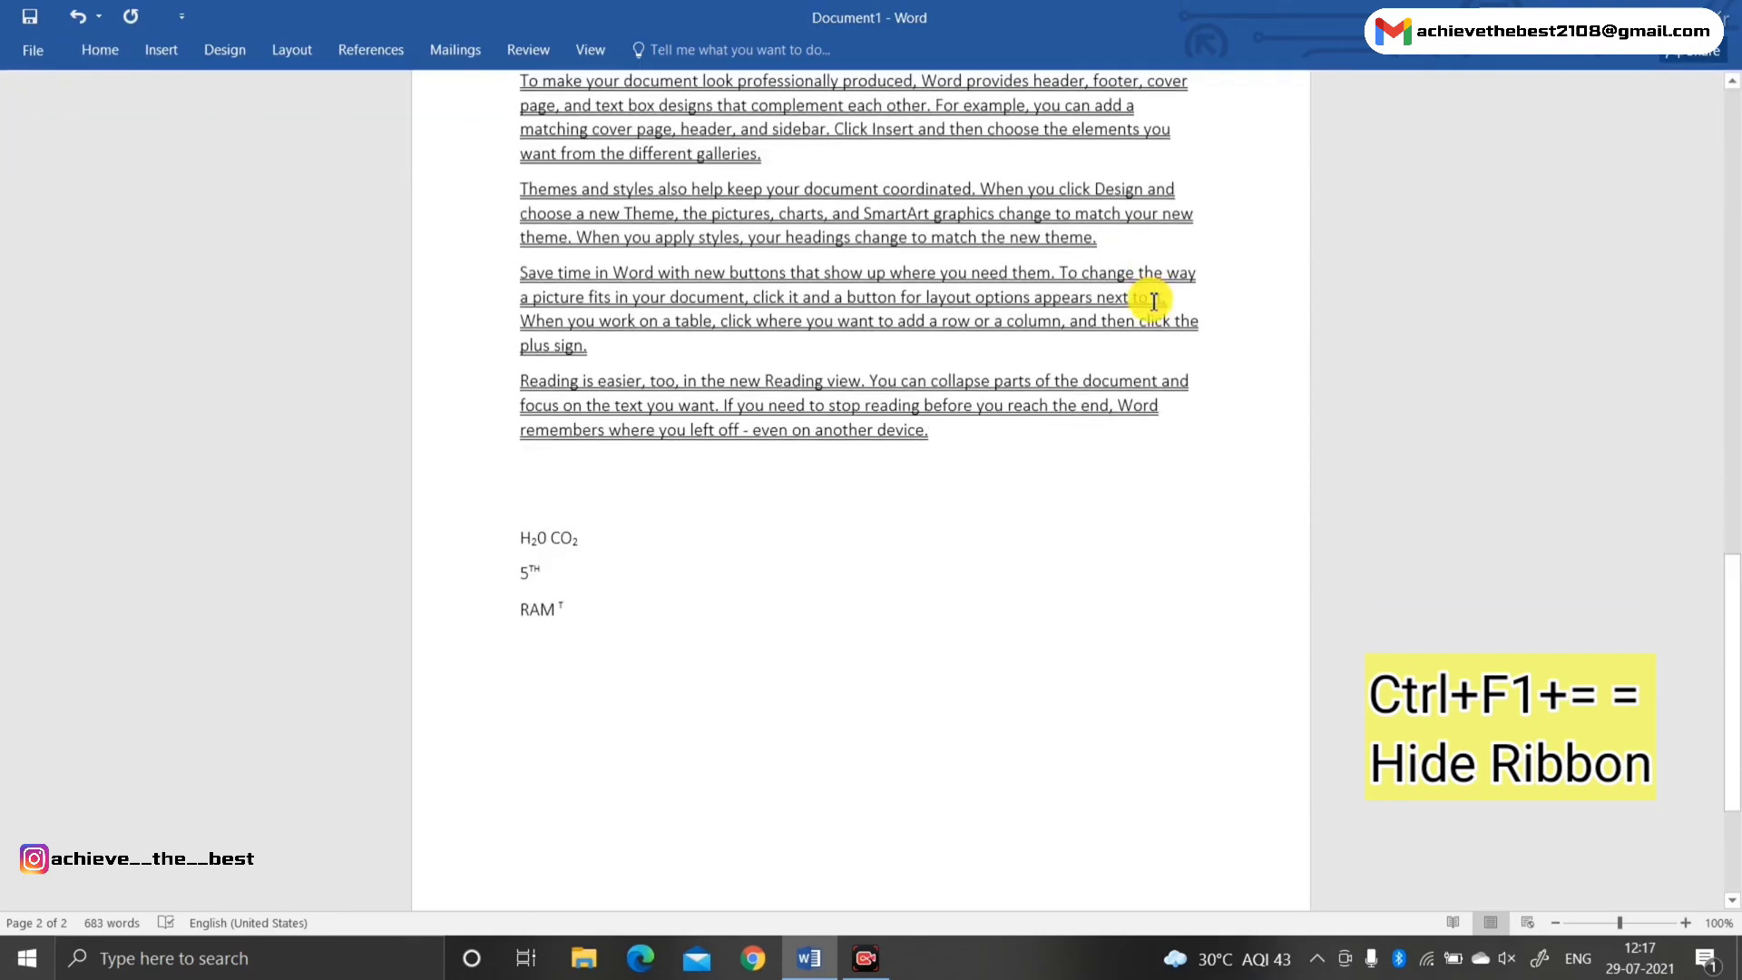
scroll(1237, 412, up, 6)
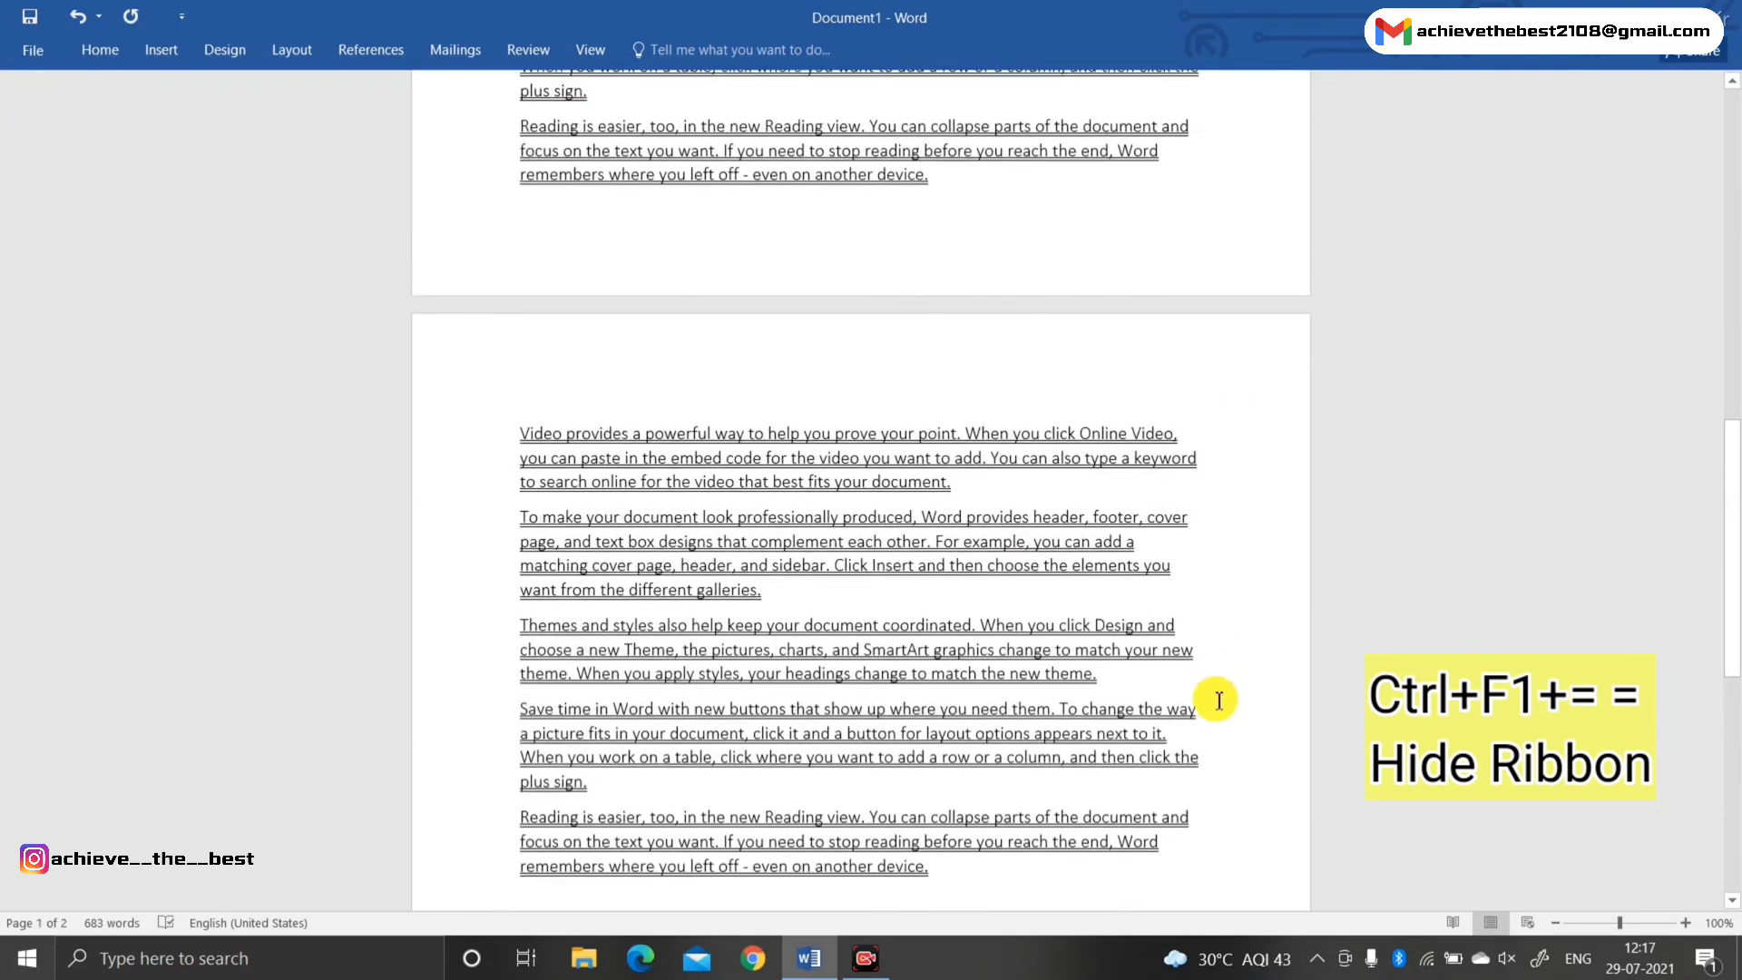
scroll(1207, 636, down, 3)
scroll(941, 497, up, 2)
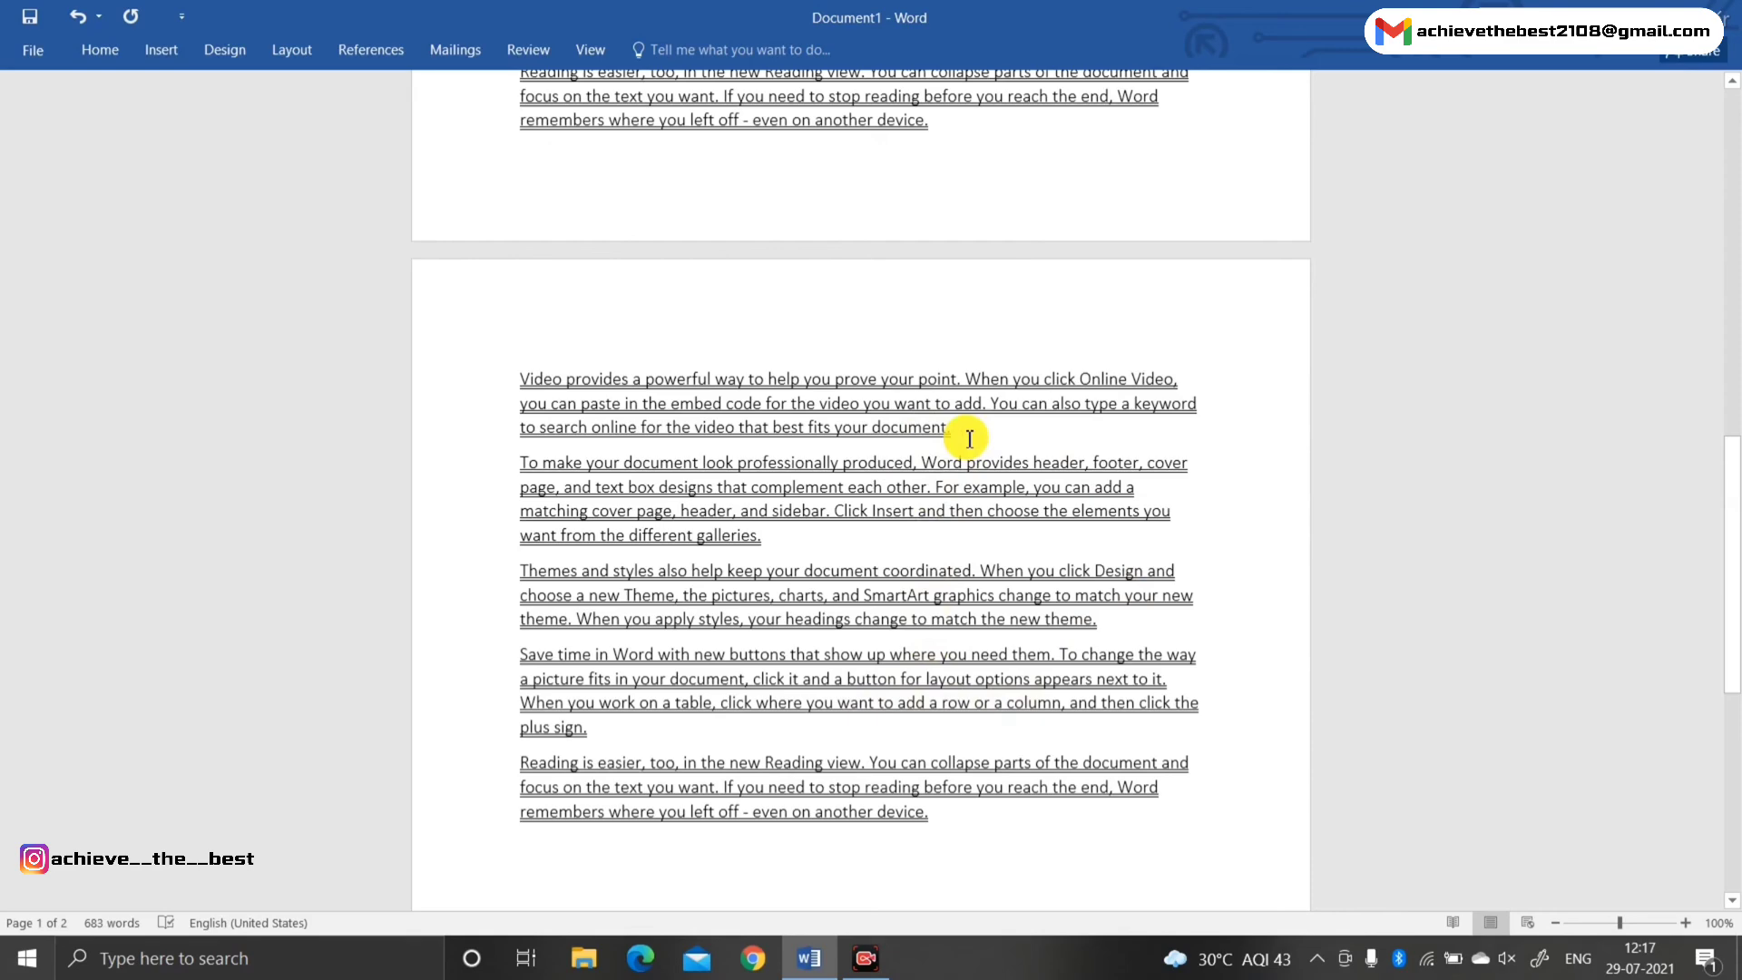
key(ctrl+F1)
scroll(934, 474, up, 1)
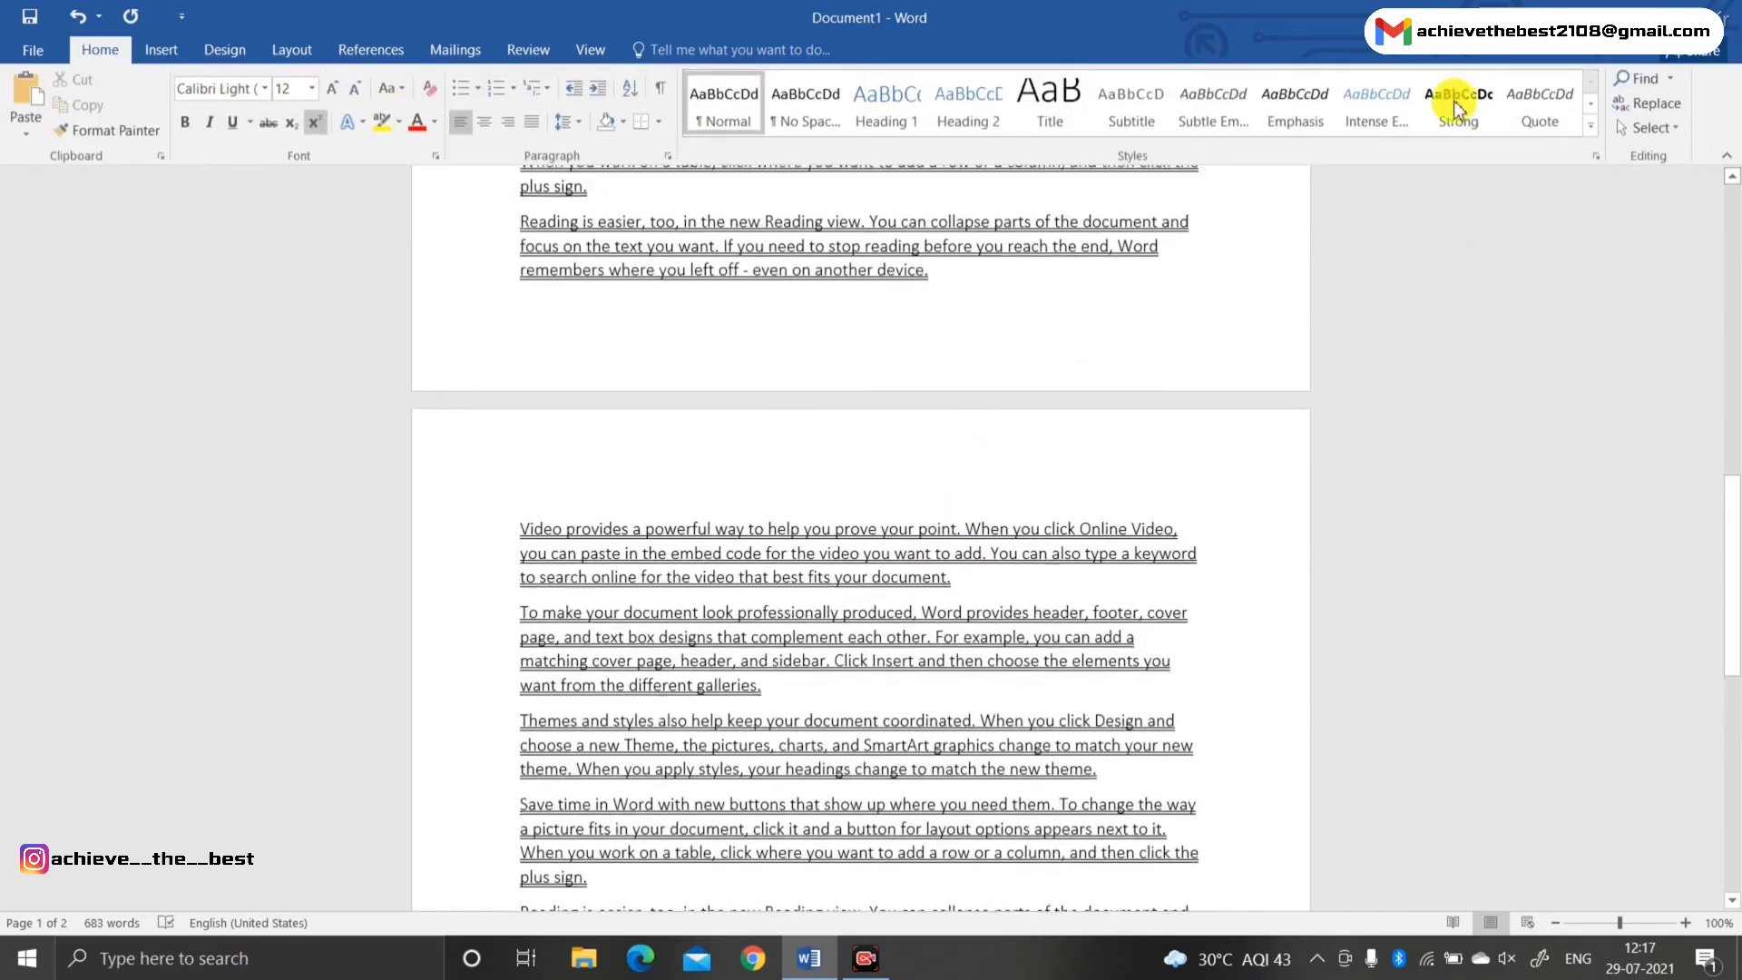
Leave a blank line below "RAM", turn superscript off, and insert the current time on its own line
scroll(513, 629, down, 4)
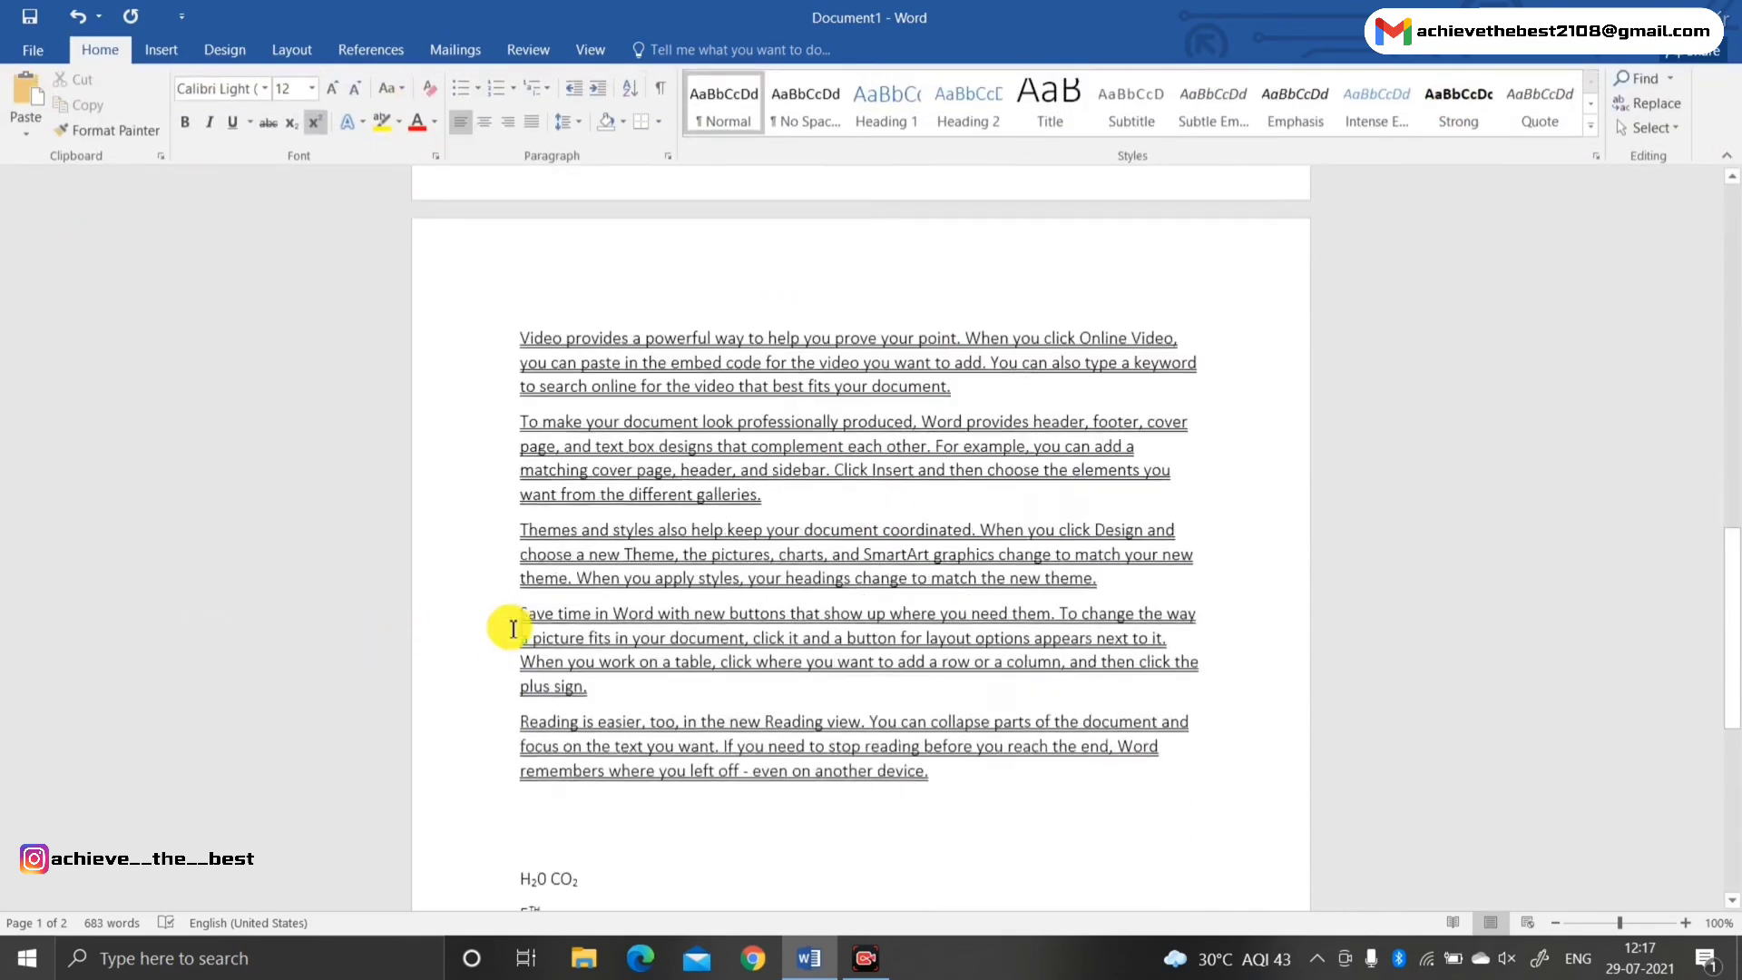
scroll(514, 629, down, 6)
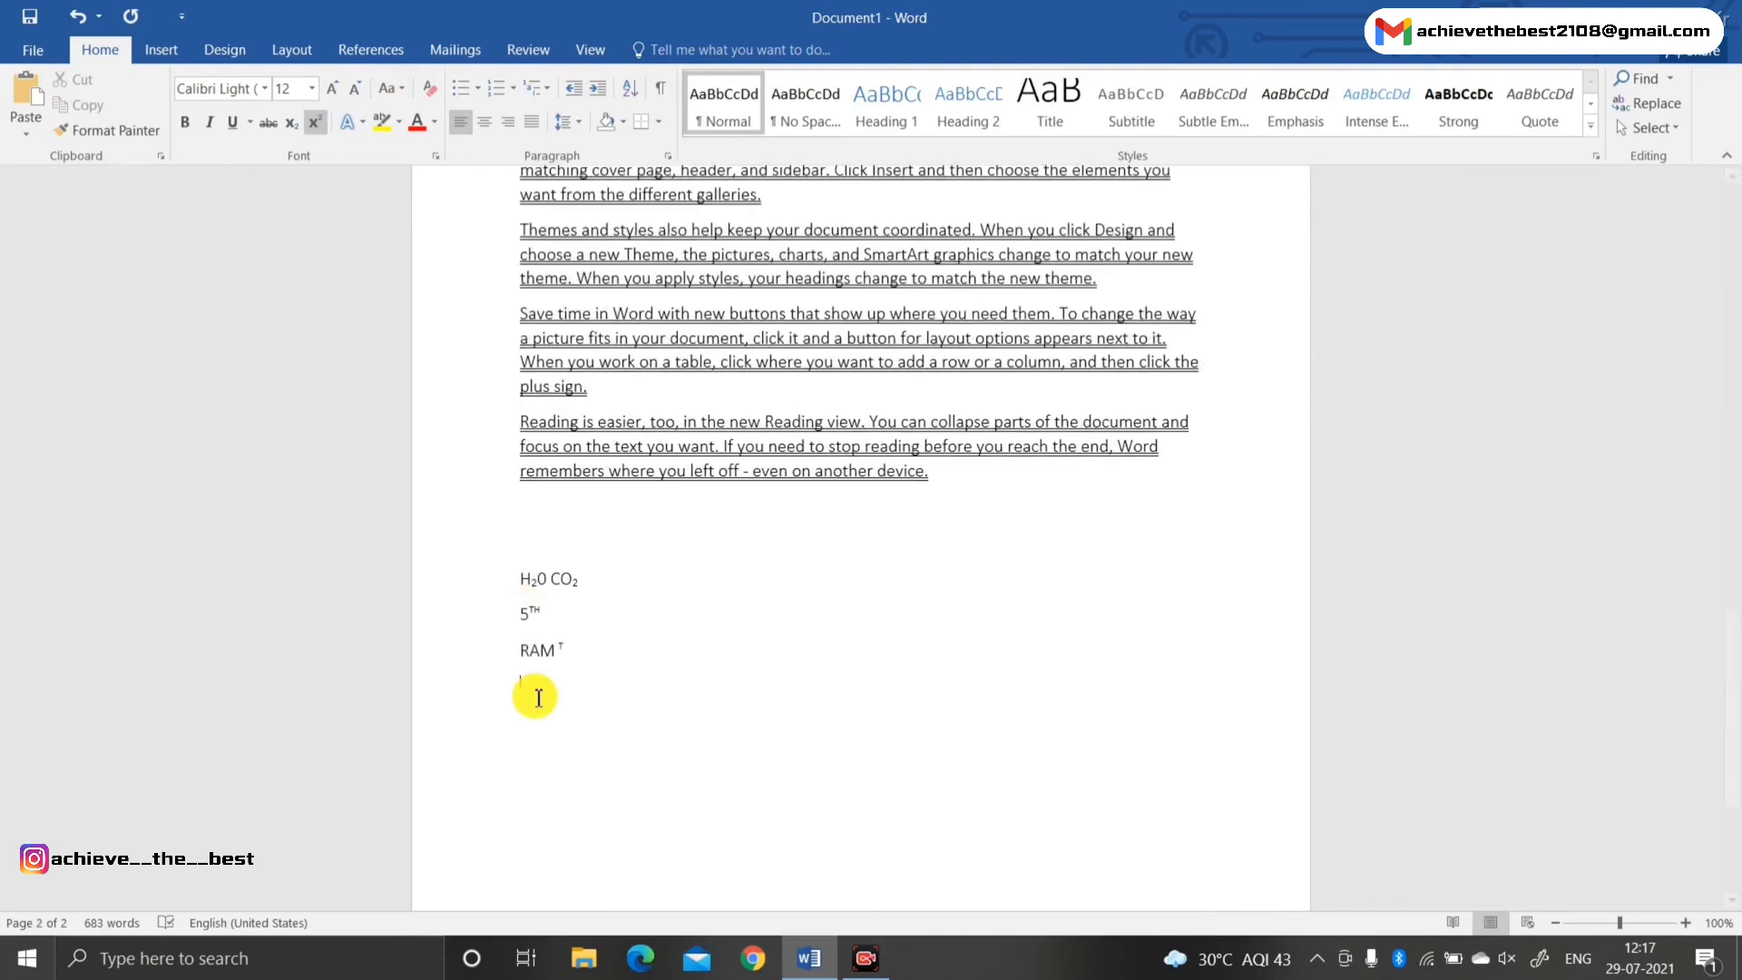
key(Return)
key(ctrl+shift+plus)
key(alt+shift+t)
key(Return)
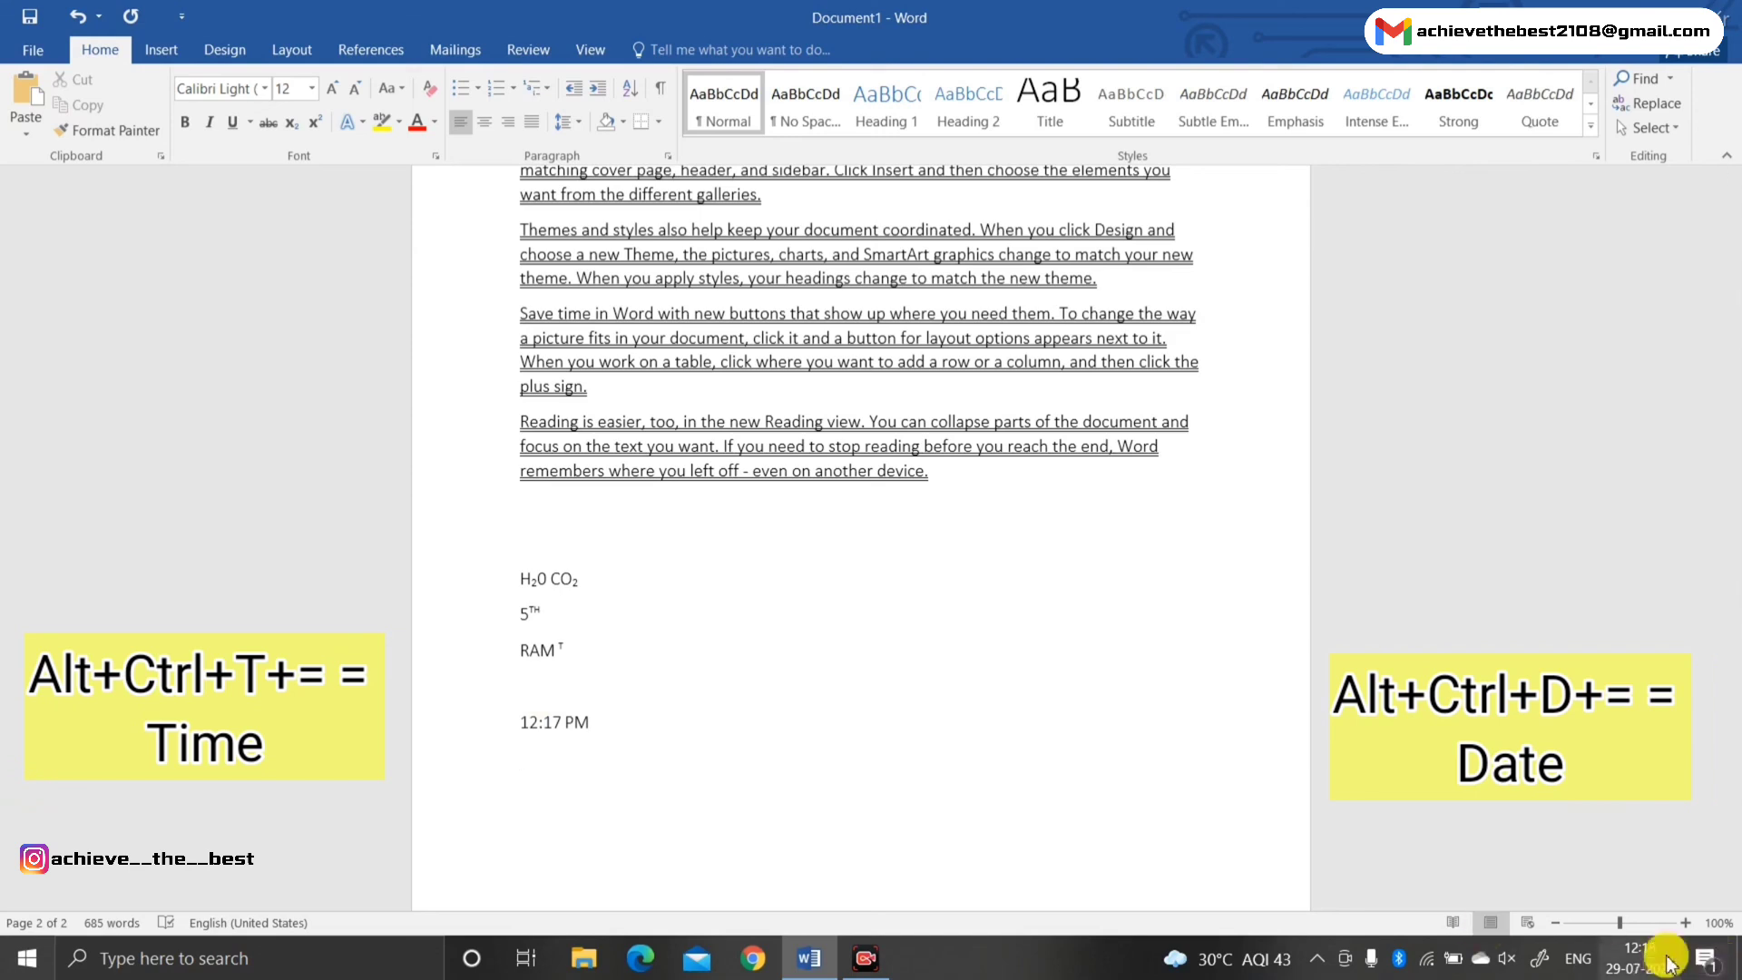
Below the time, insert the current date, the current time and the date again on one line, and end the line
mouse_move(1641, 957)
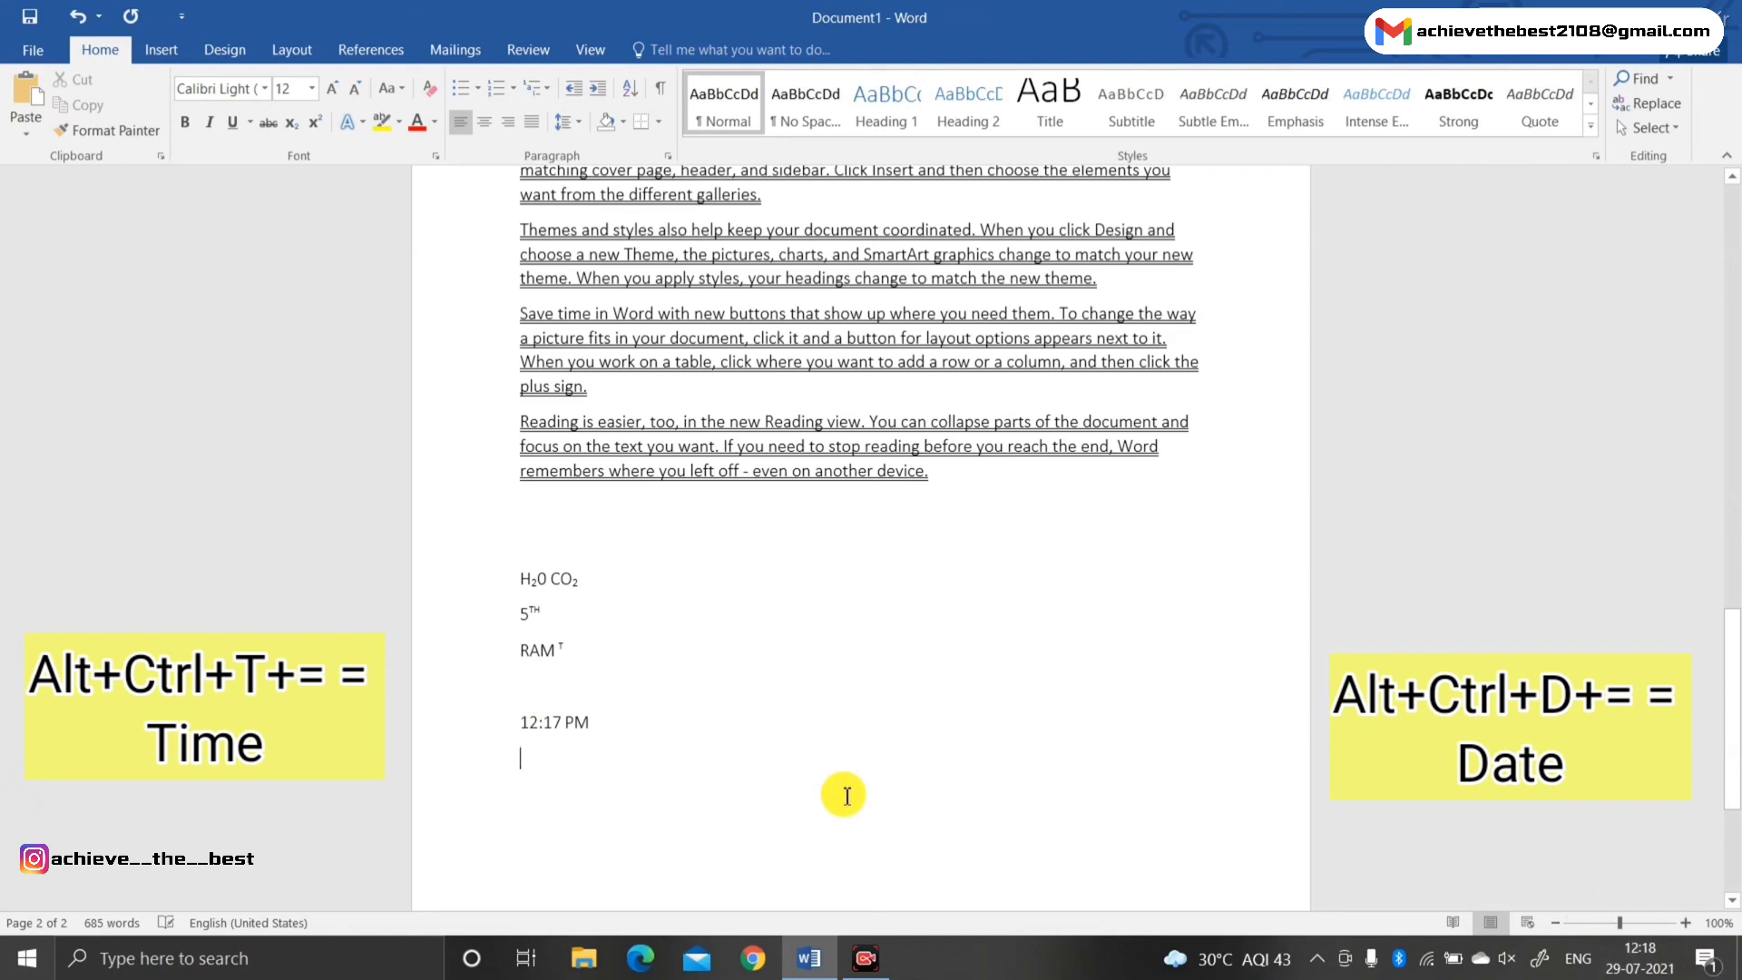
key(alt+shift+d)
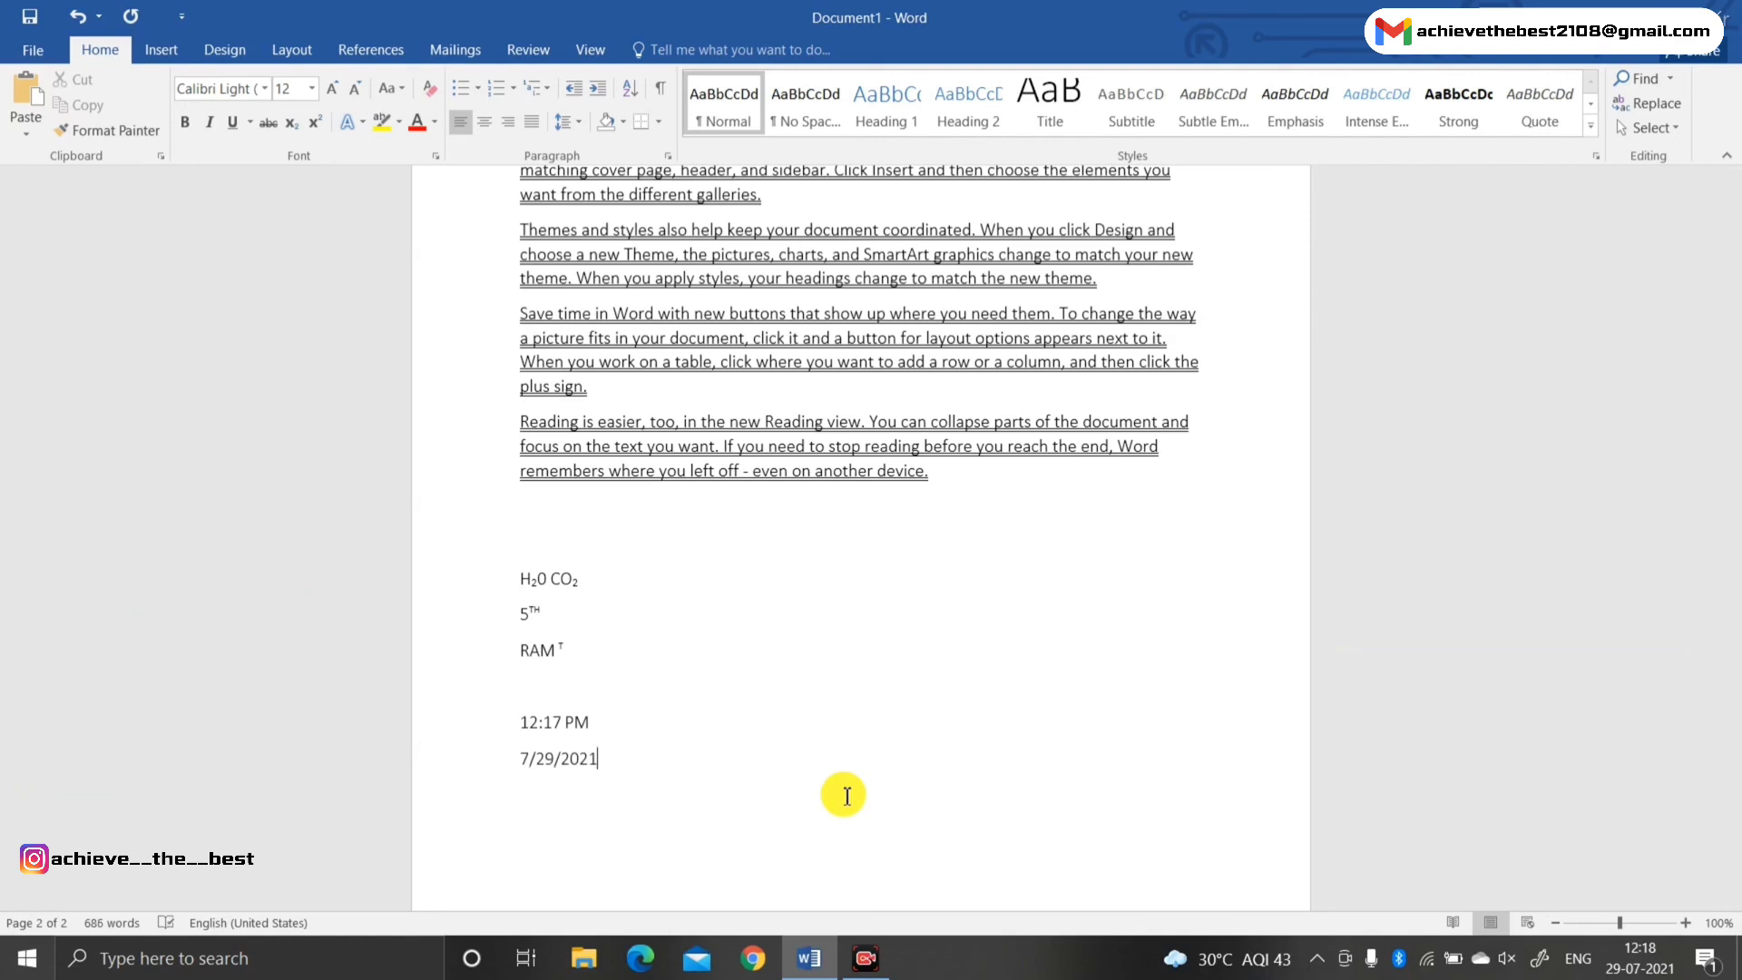
key(alt+shift+t)
key(alt+shift+d)
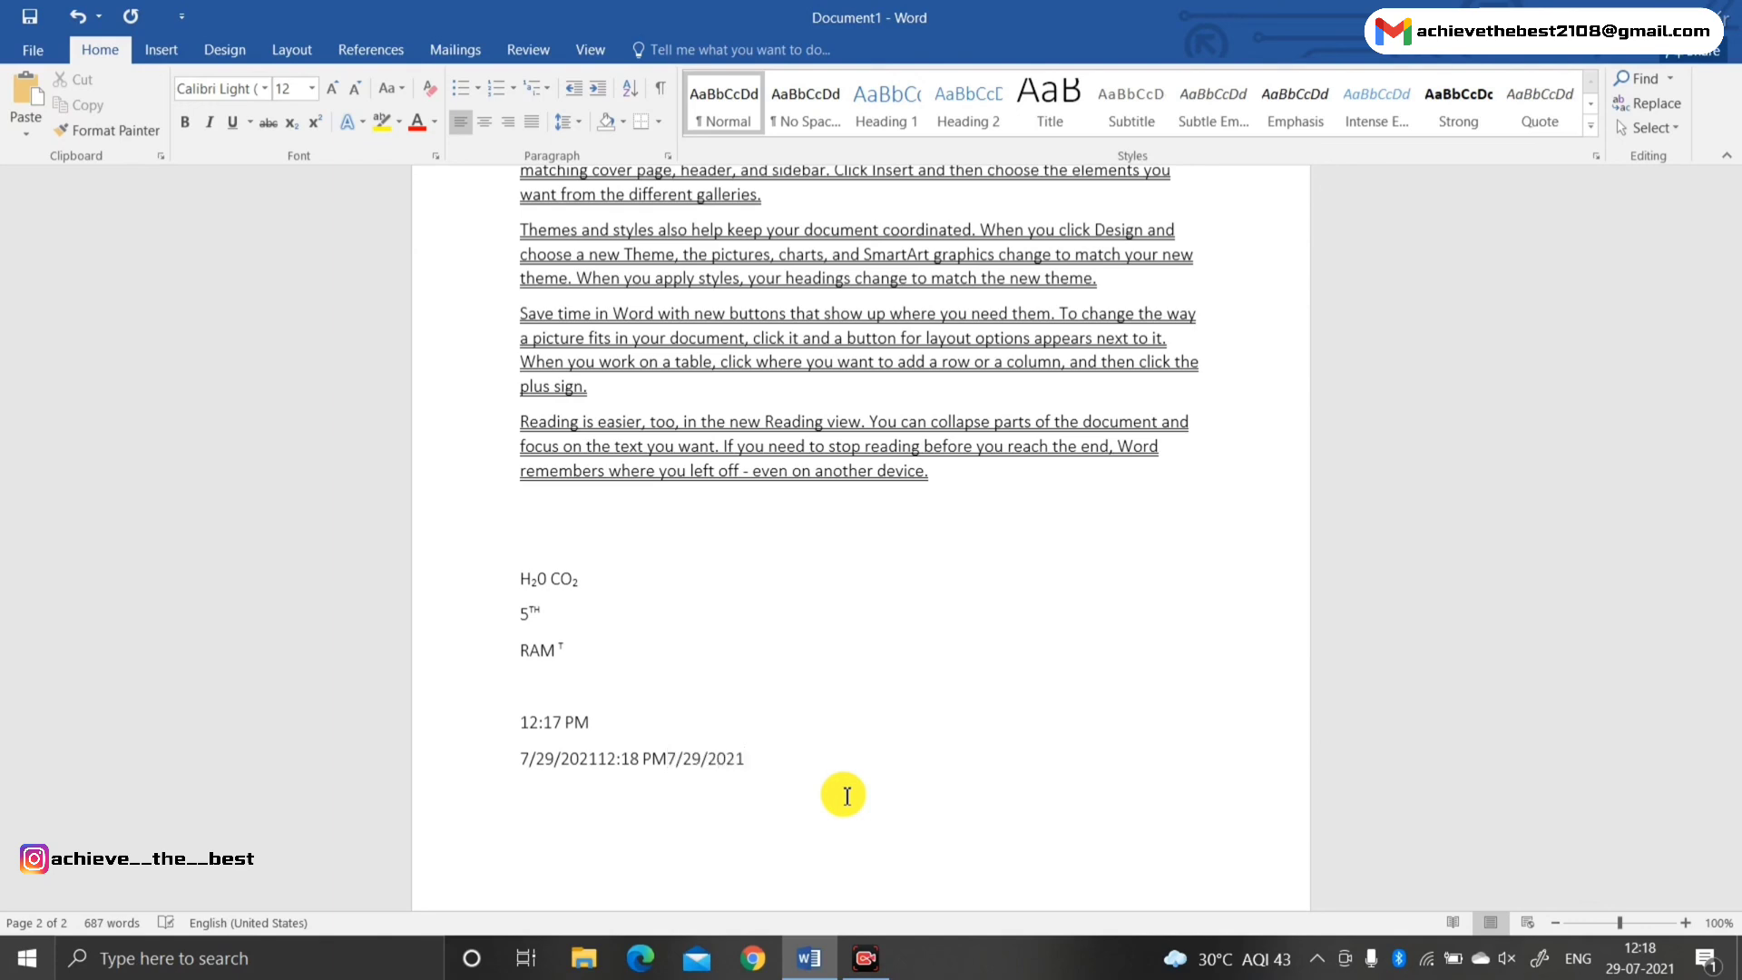
key(Return)
Dismiss the input language switching notification and put the cursor back at the end of the date line
key(alt)
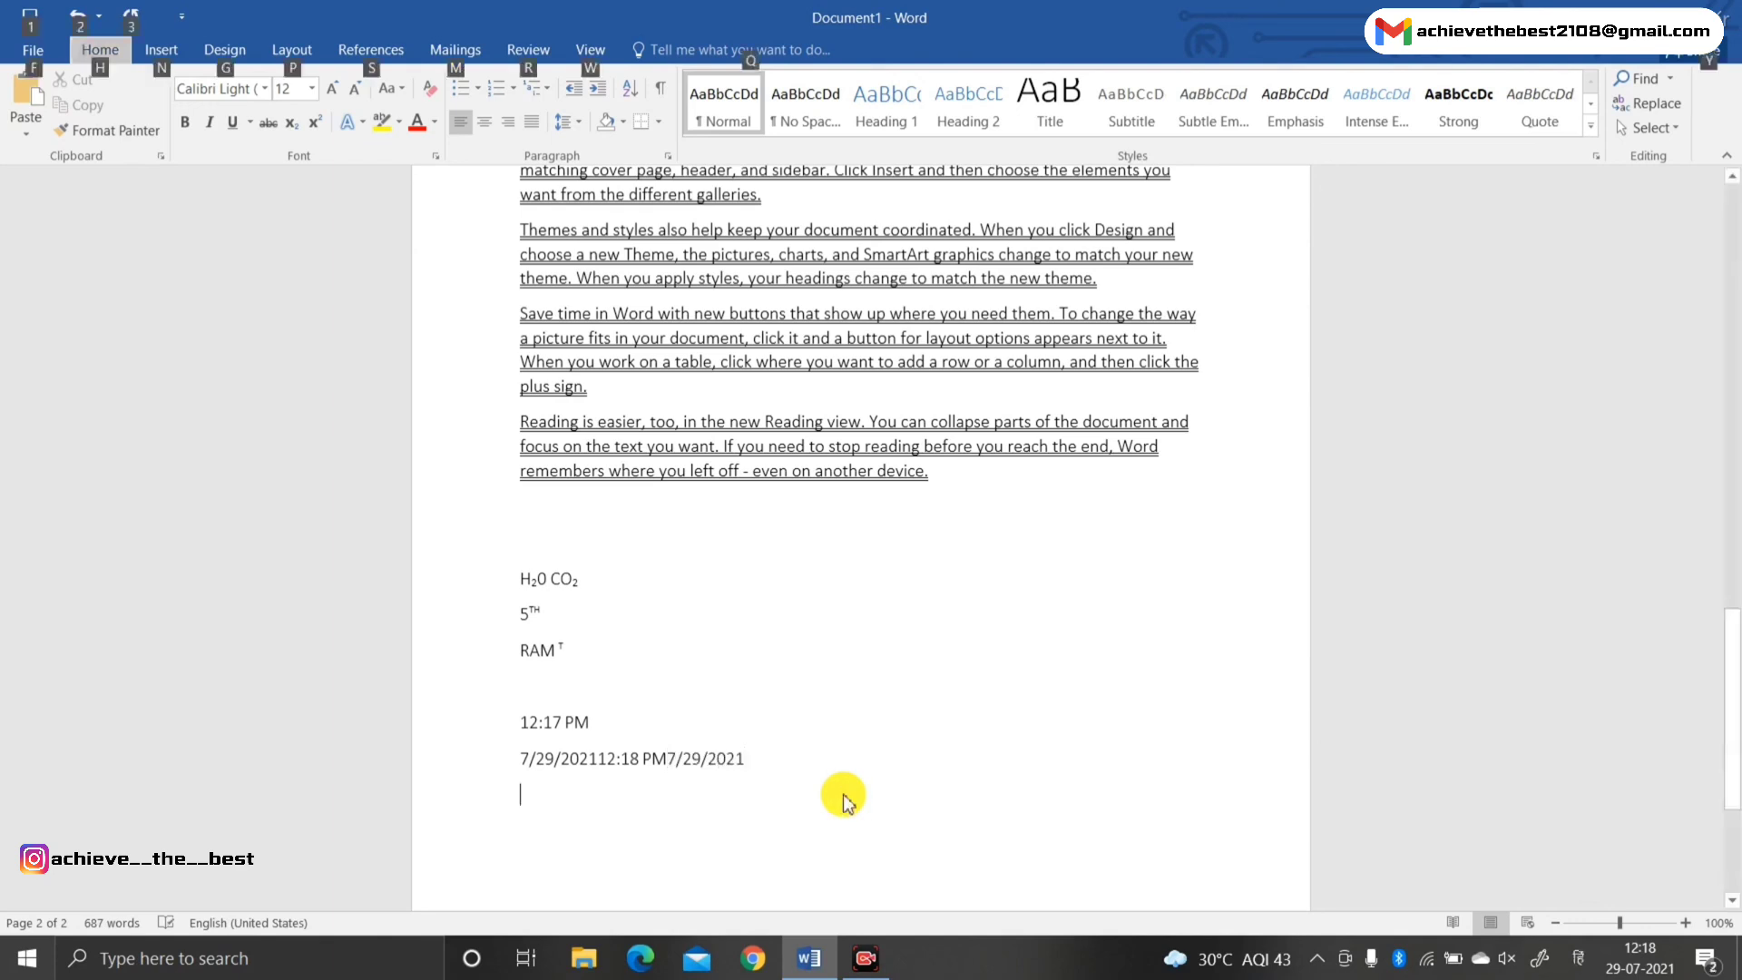
click(875, 781)
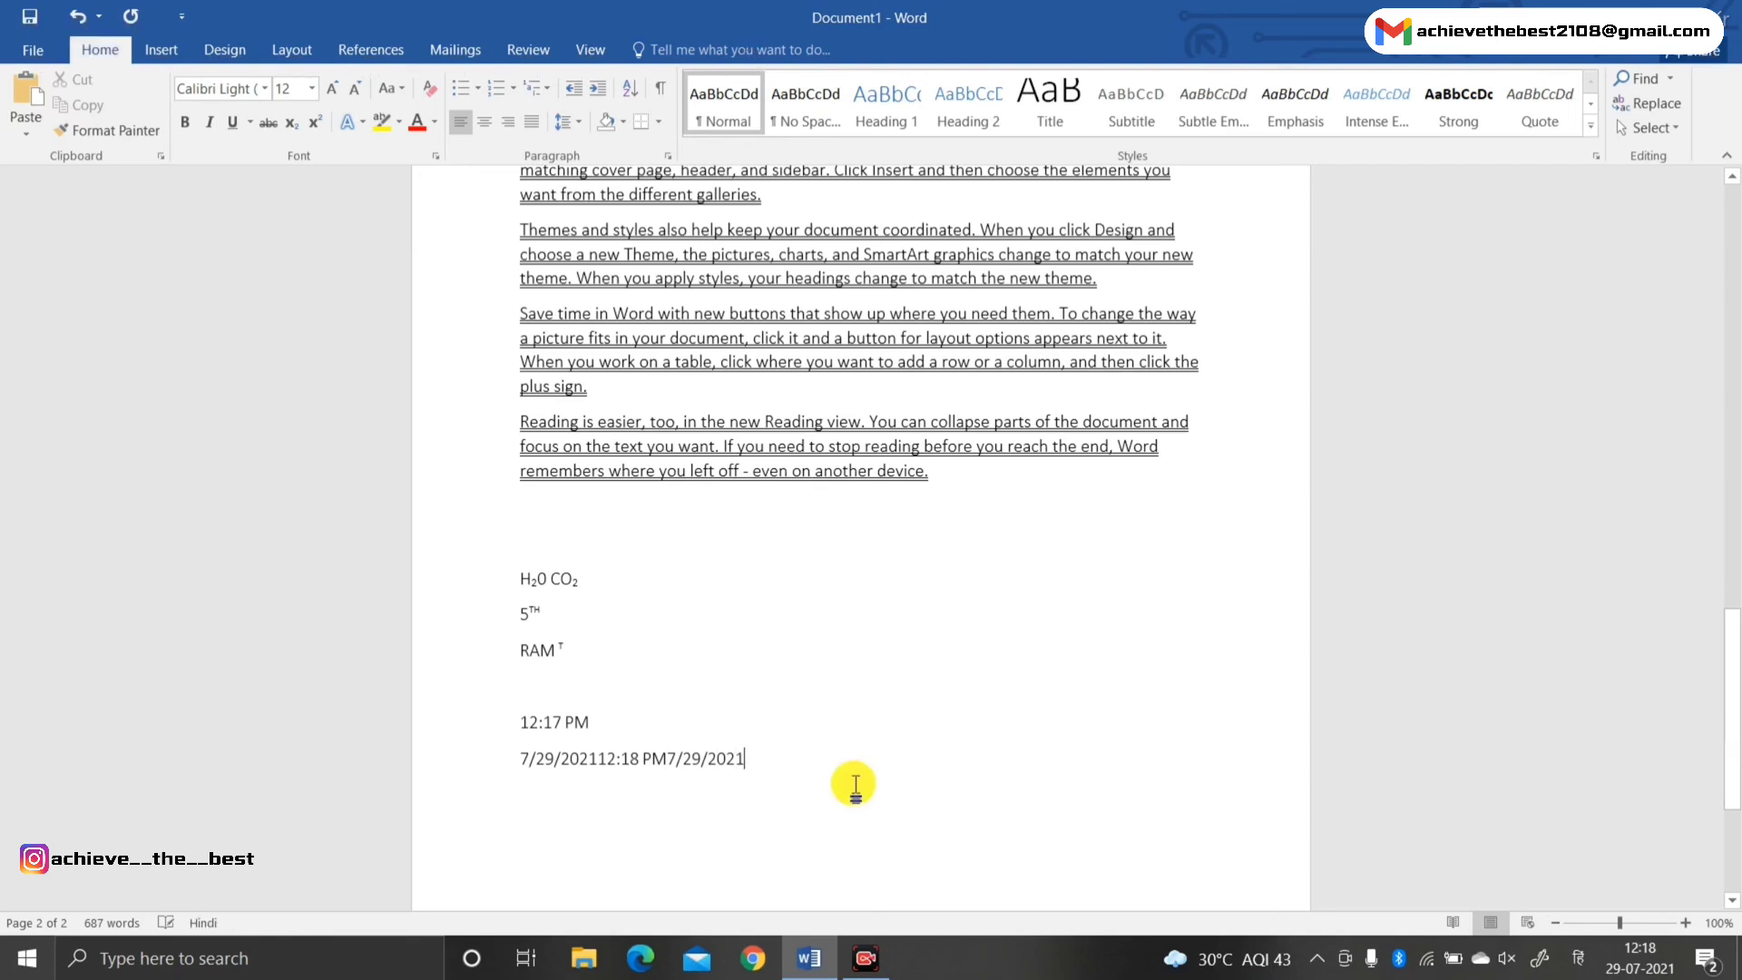
scroll(805, 806, down, 1)
scroll(805, 806, down, 1)
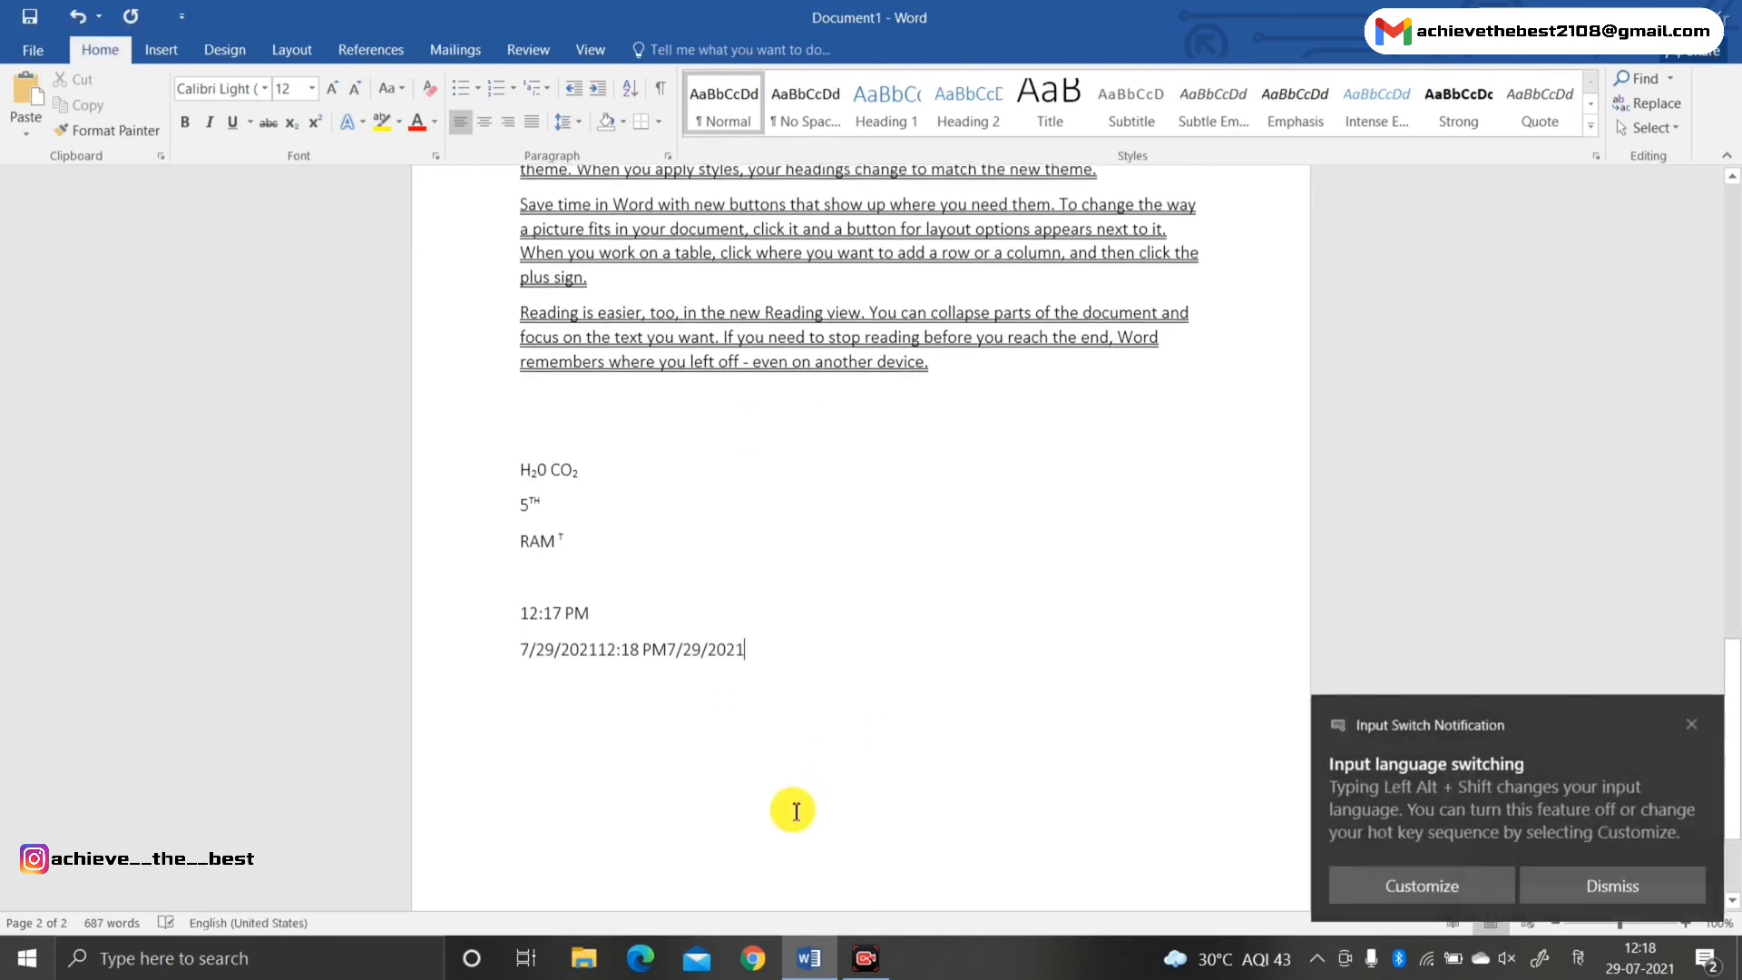
click(1691, 723)
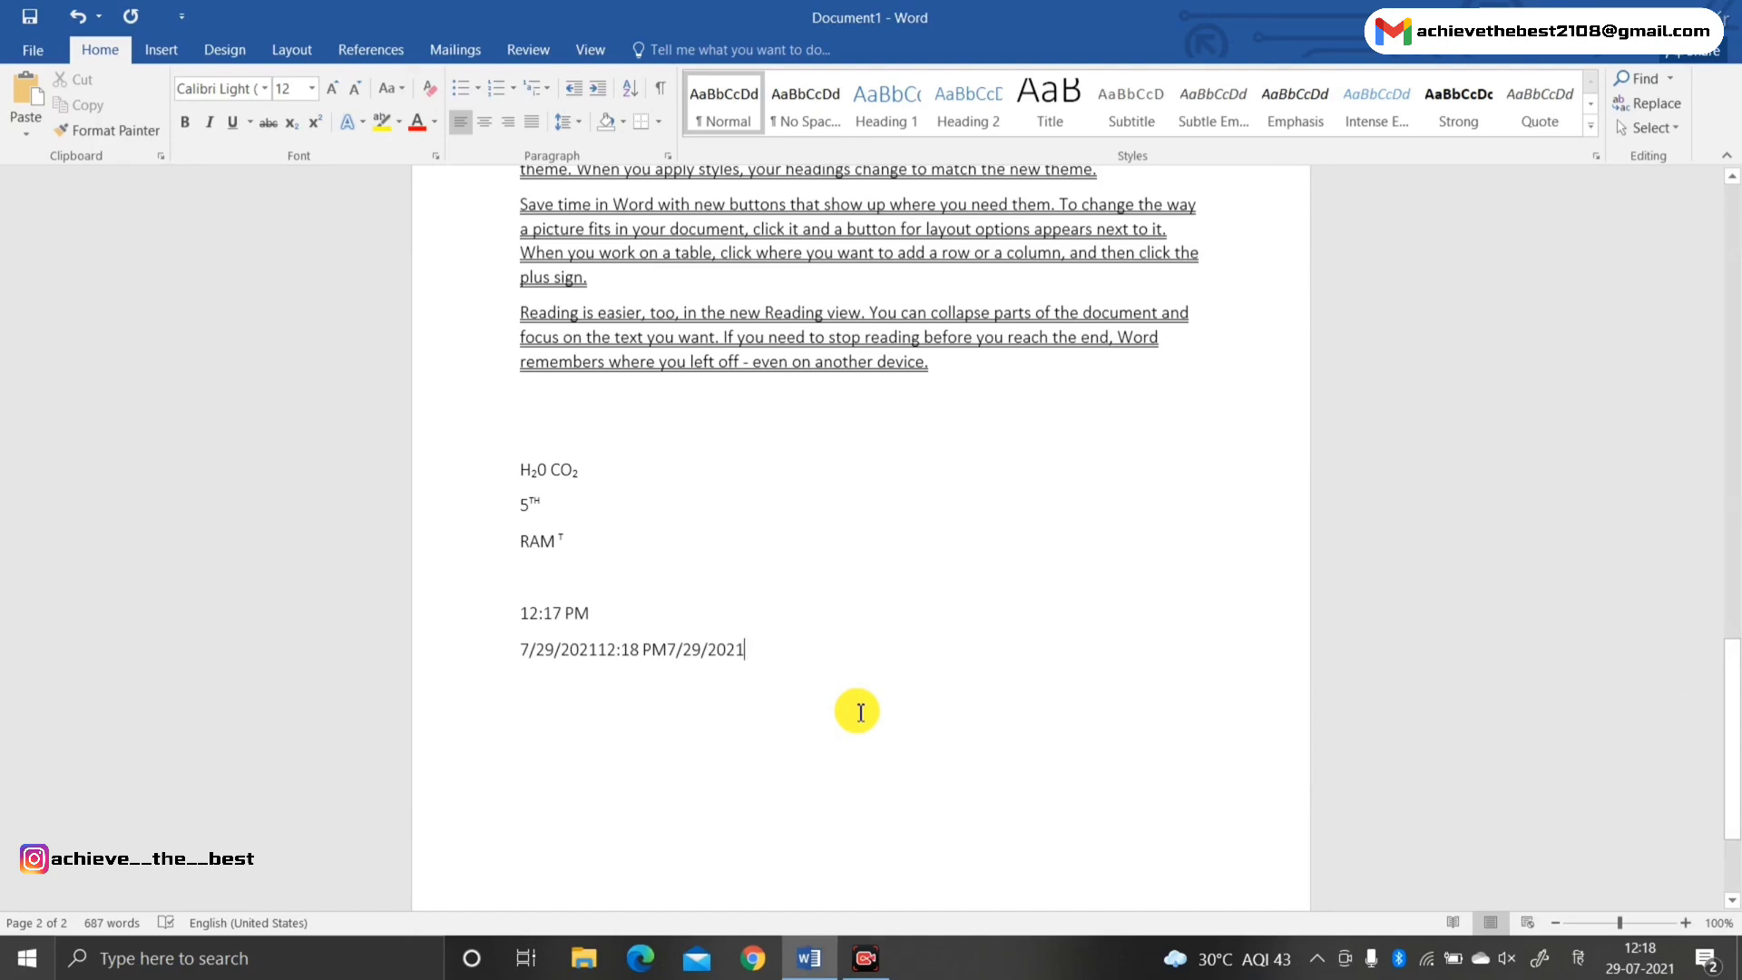
click(872, 662)
Review the document's word count statistics and close them
scroll(847, 653, up, 6)
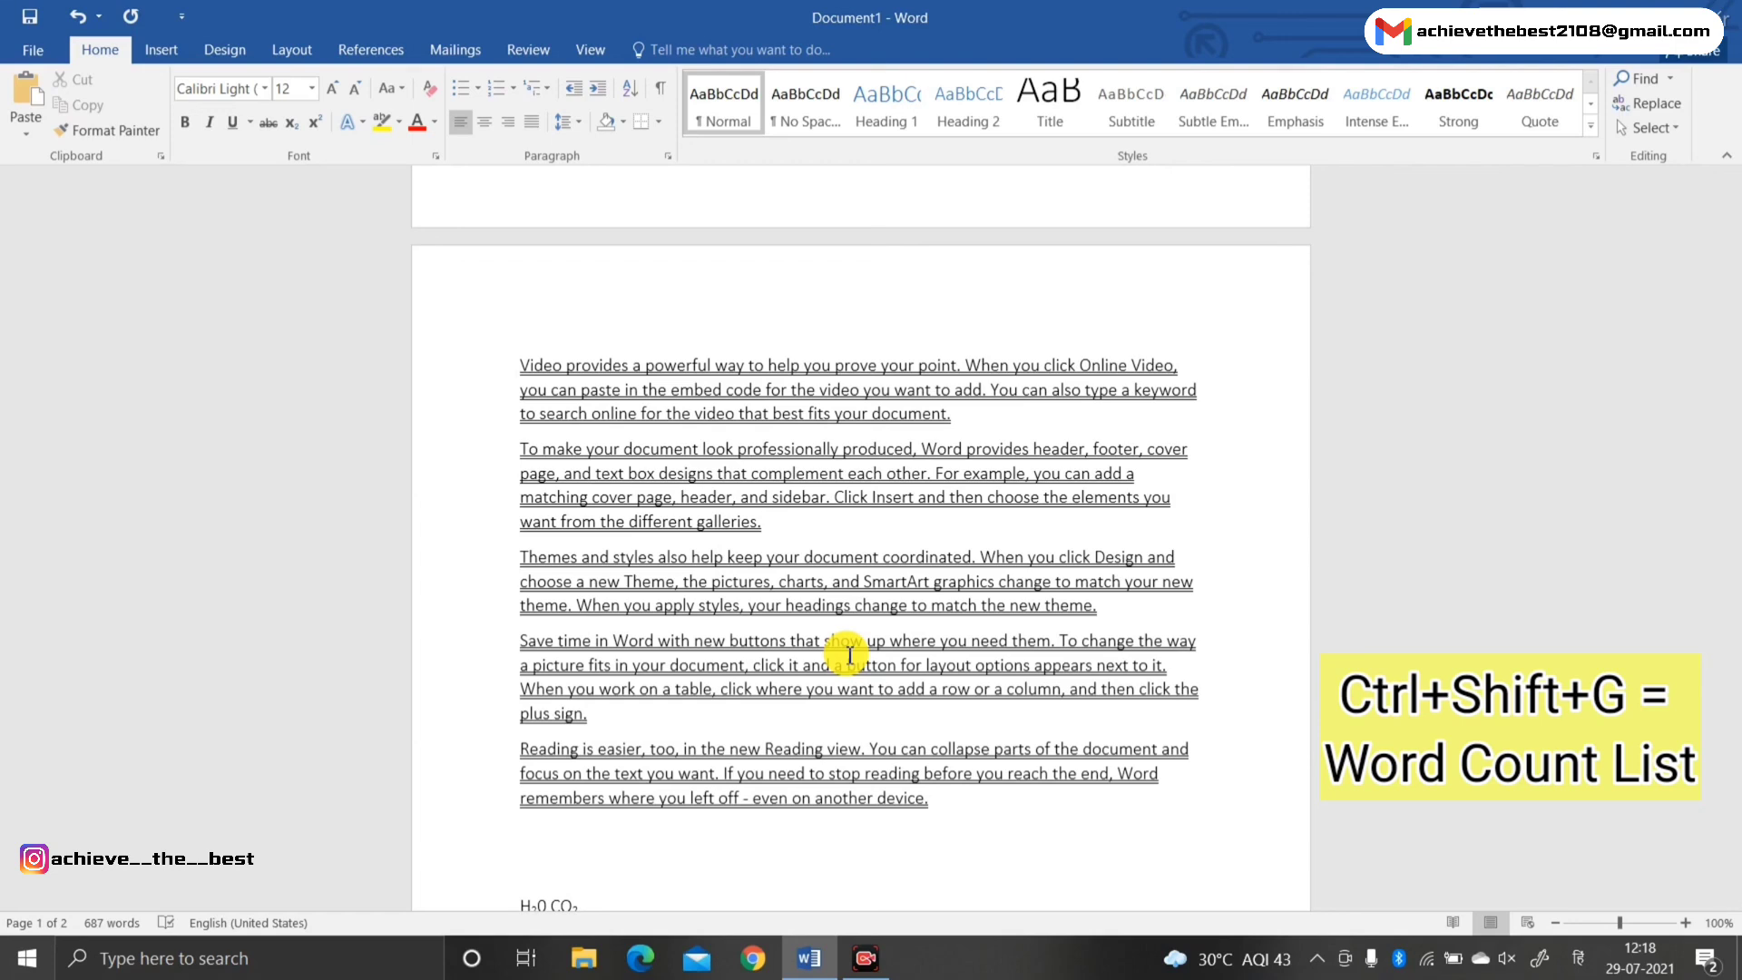
key(ctrl+shift+g)
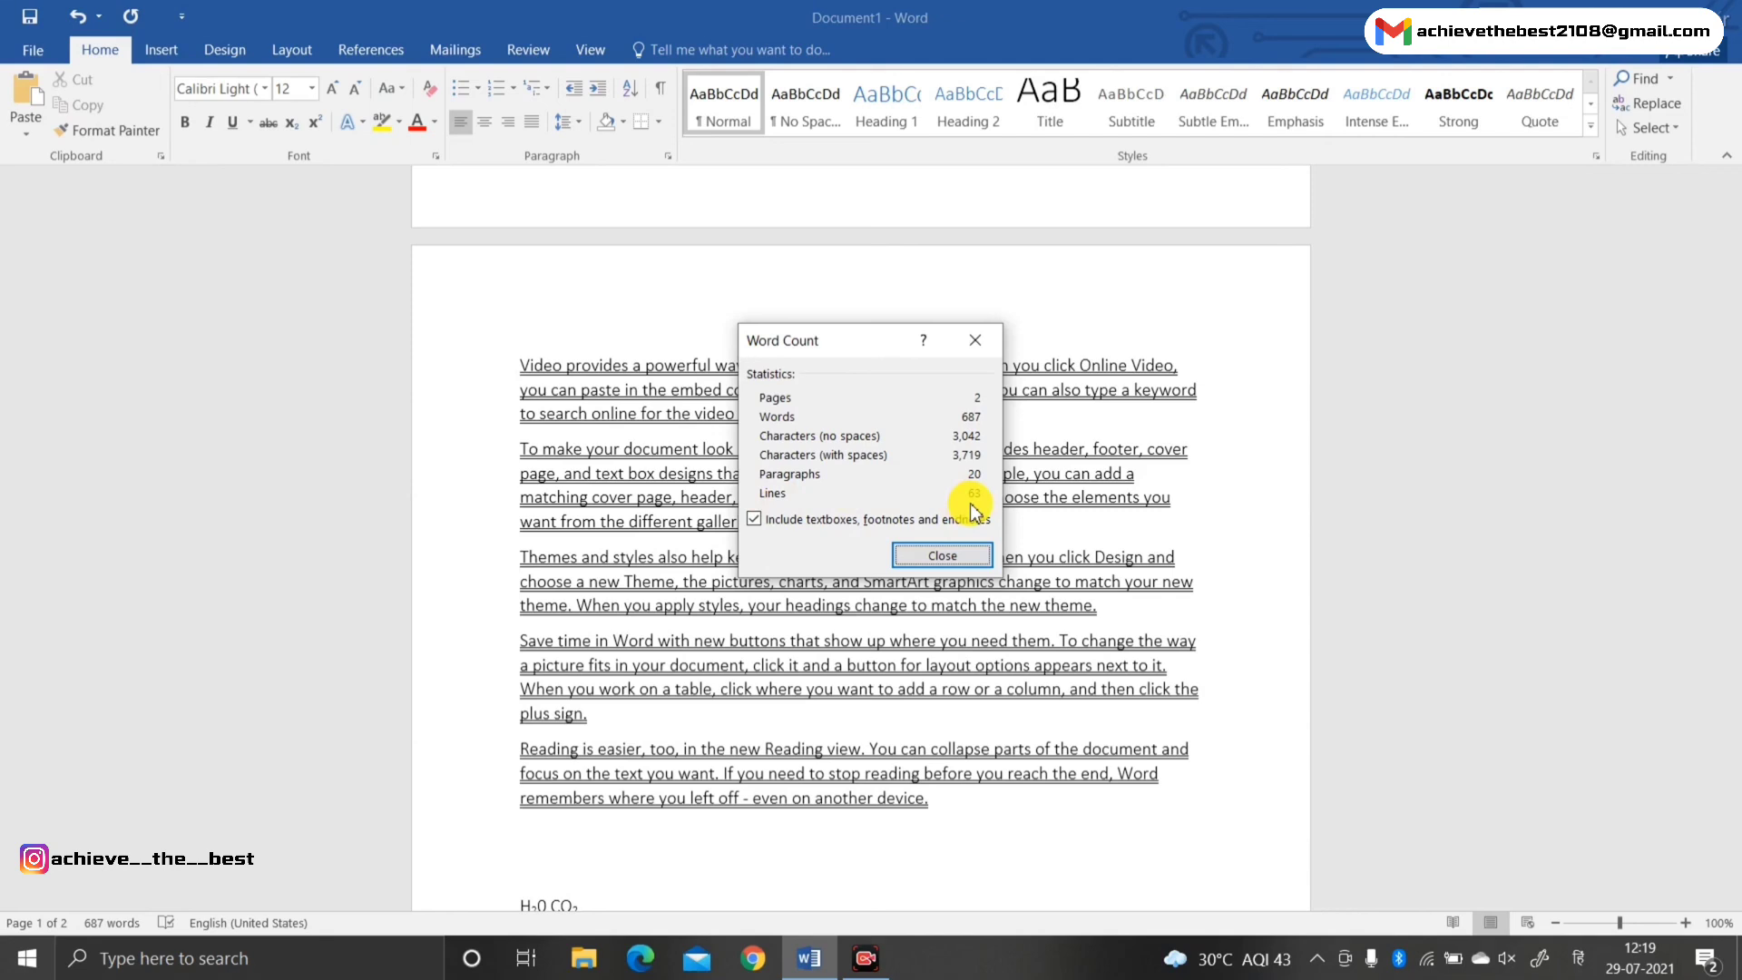
click(940, 556)
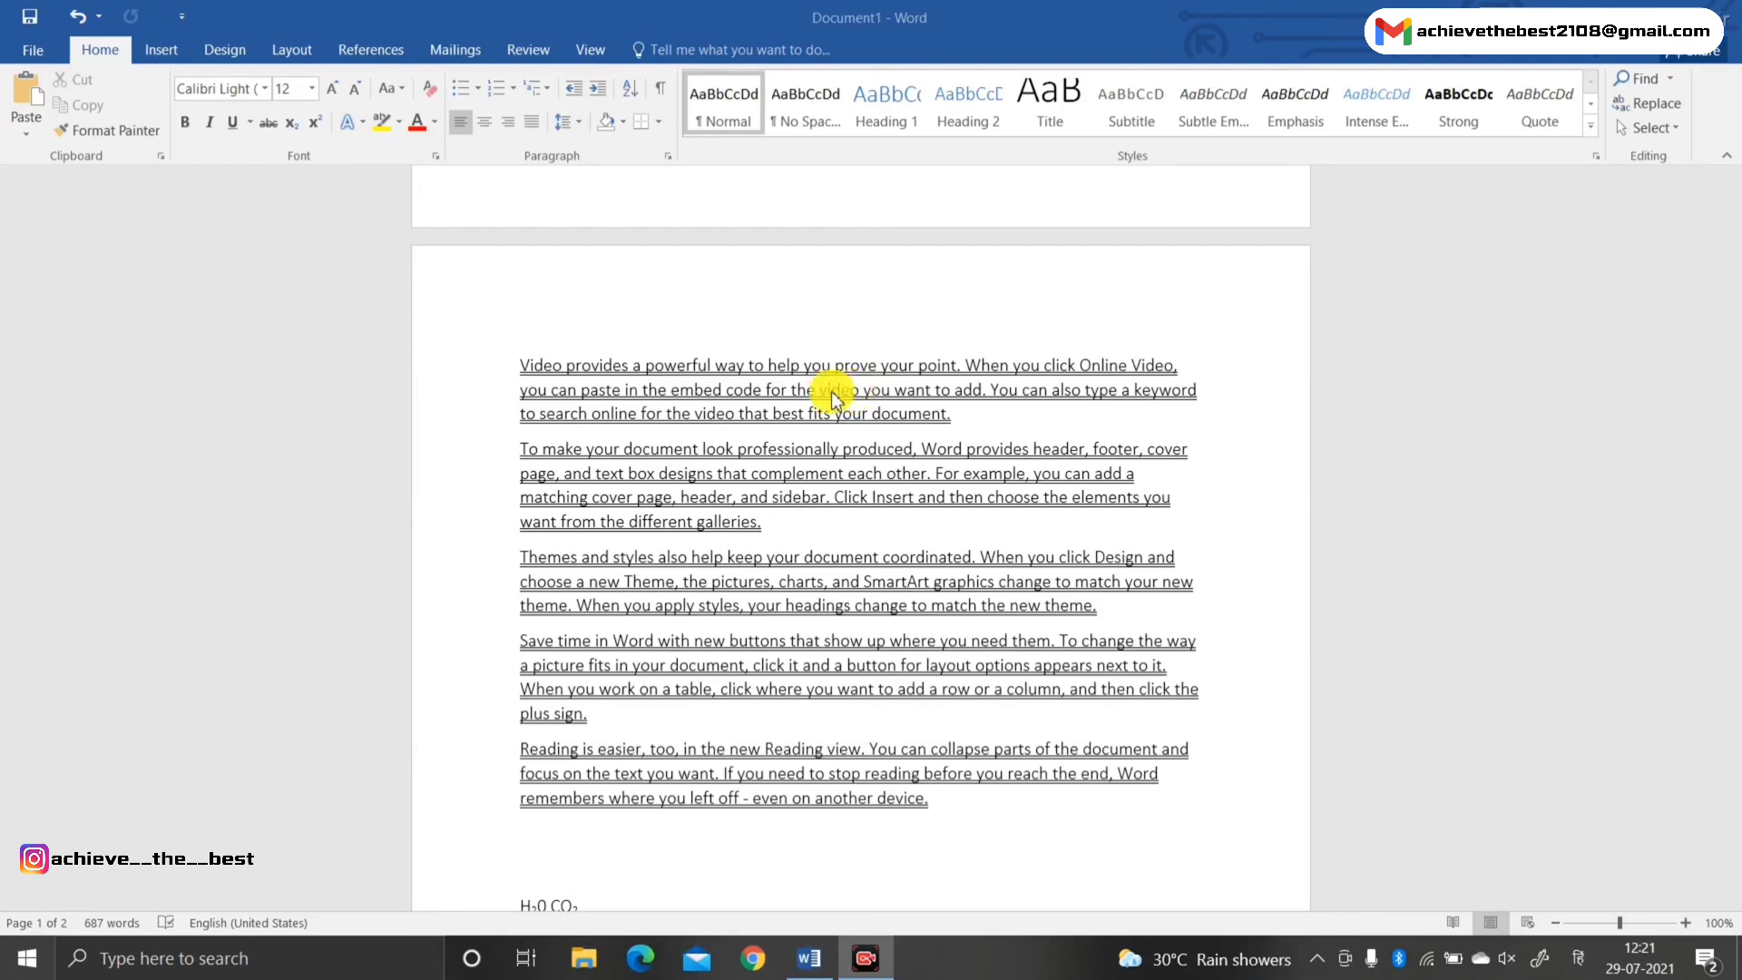
Save the document as "Word Shortcut keys" in Word Document format in the Documents folder on this PC
click(814, 381)
key(ctrl+s)
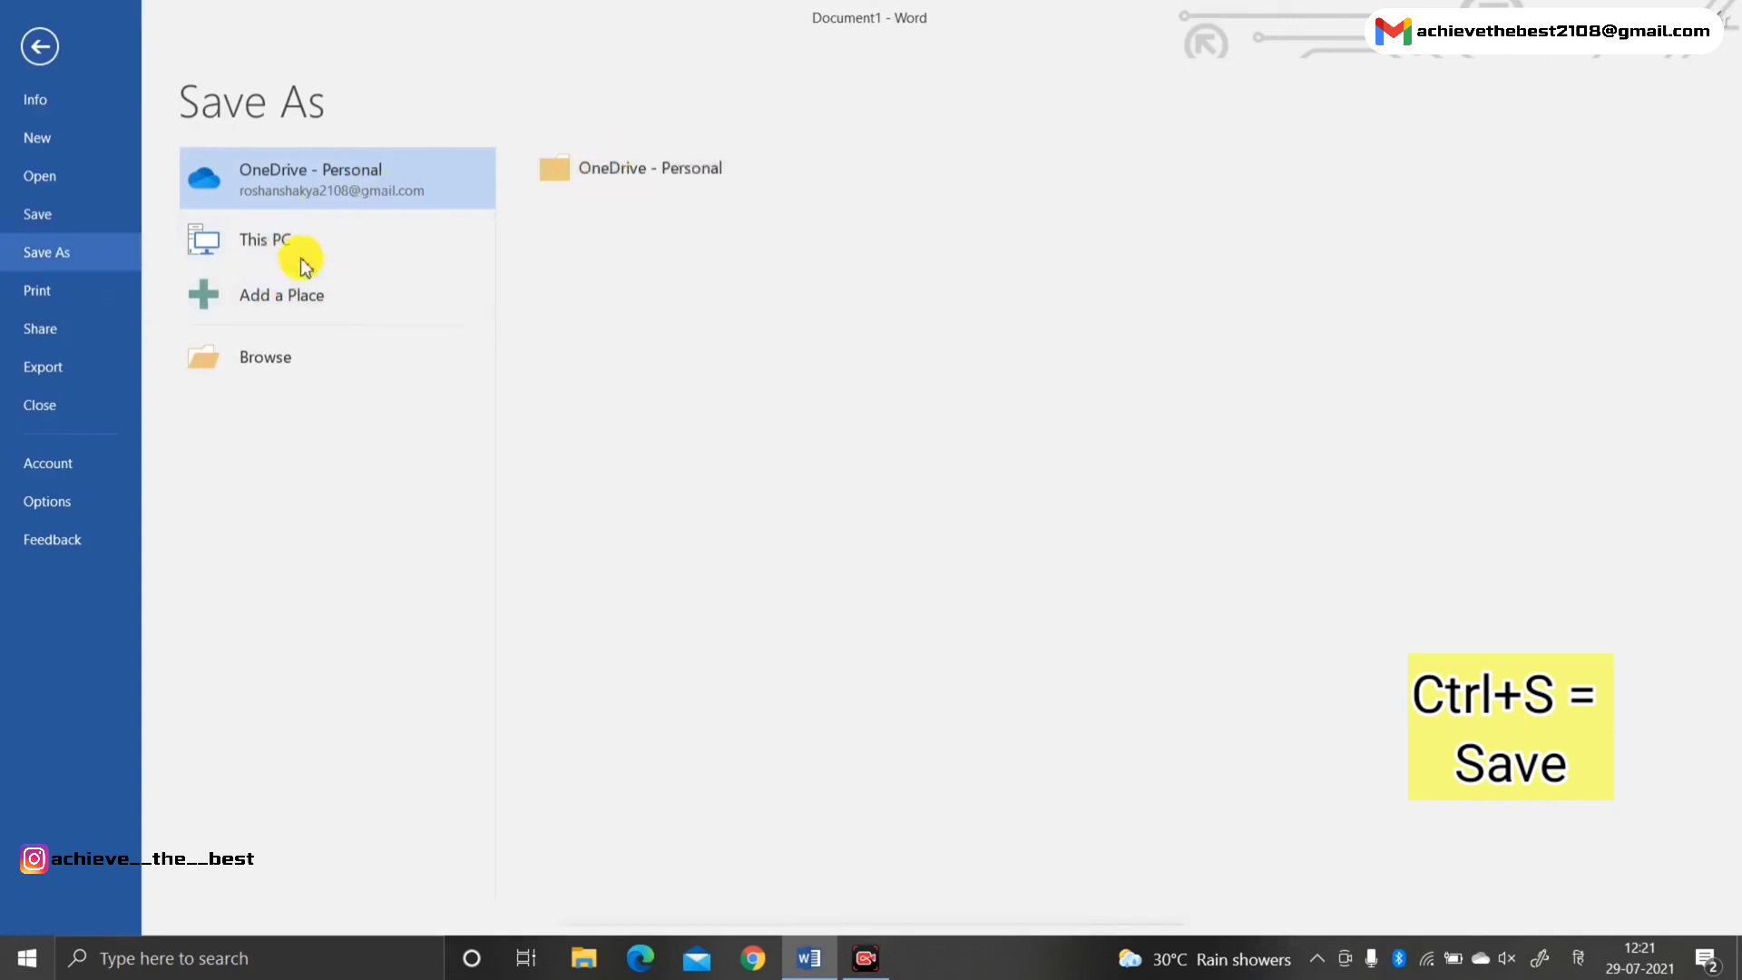
click(328, 243)
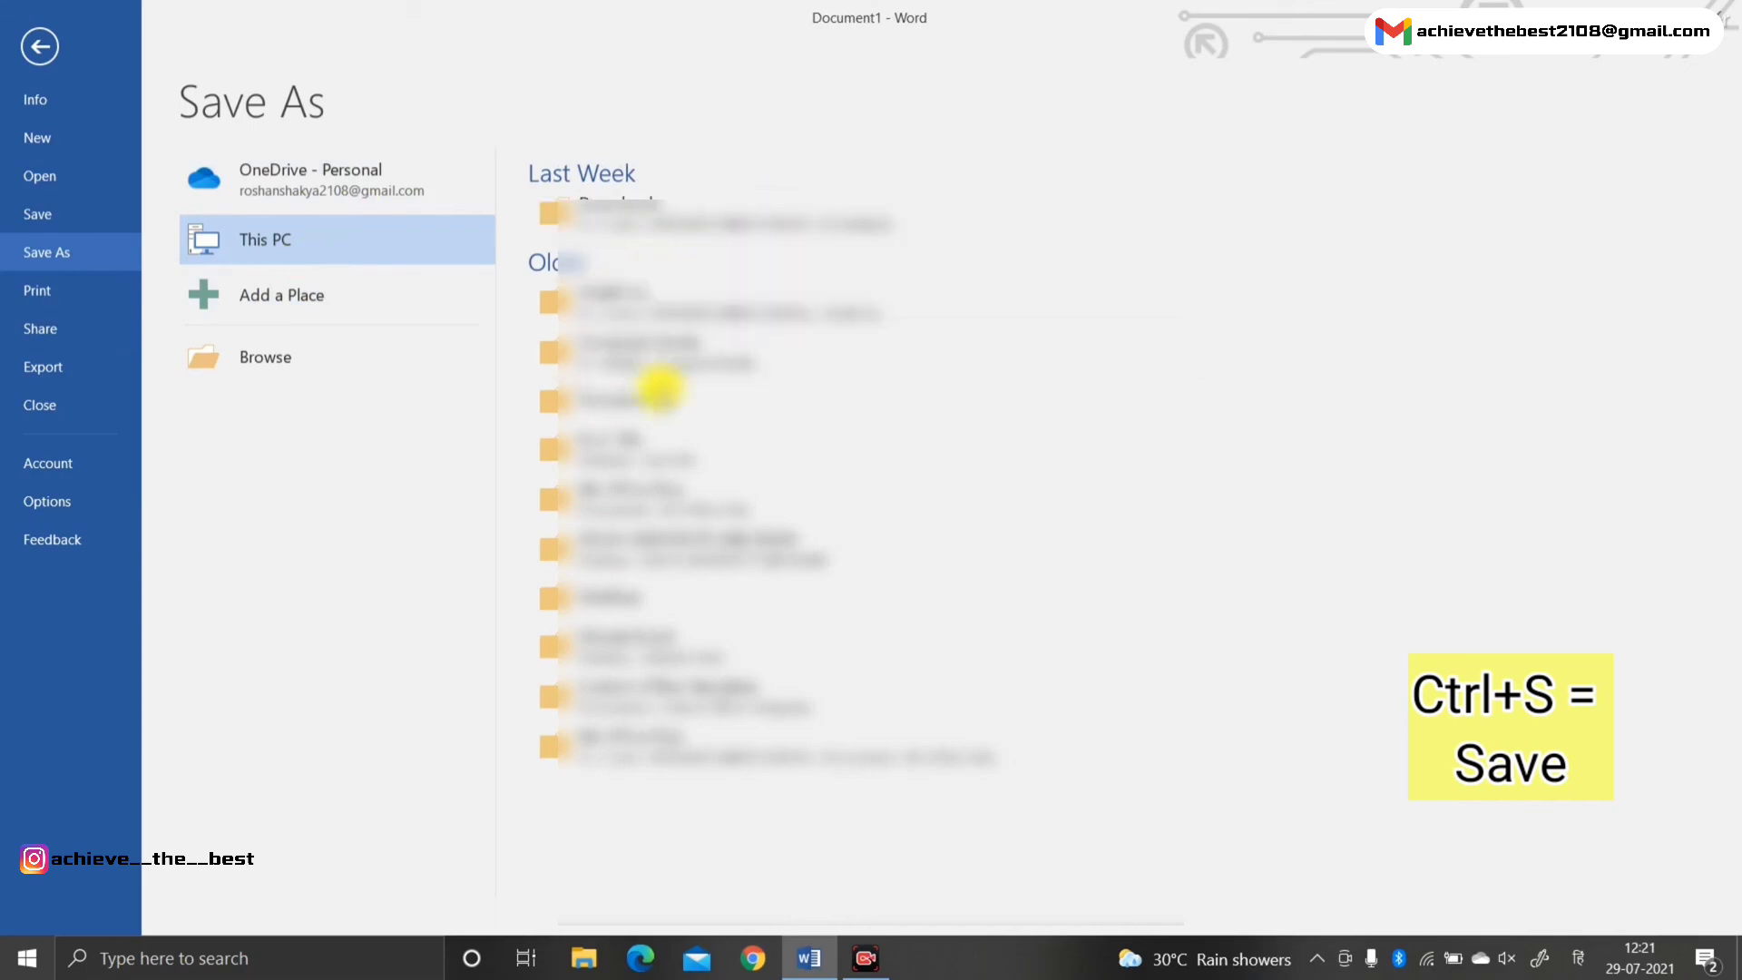
click(662, 397)
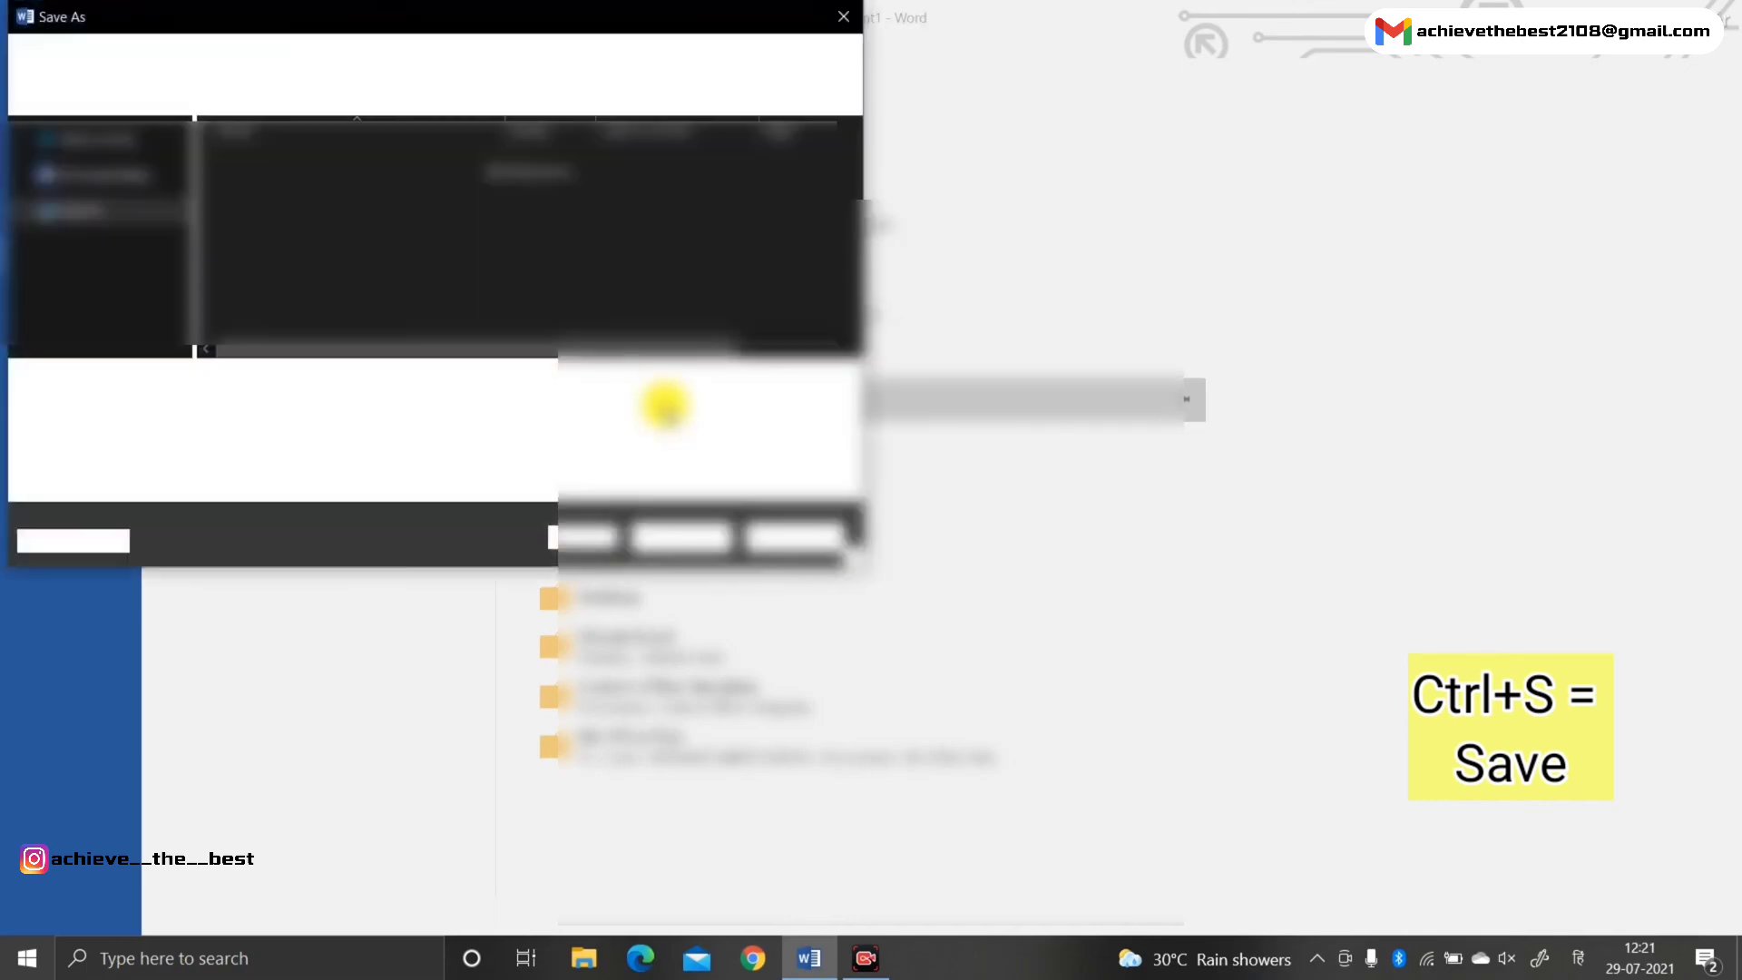
key(Escape)
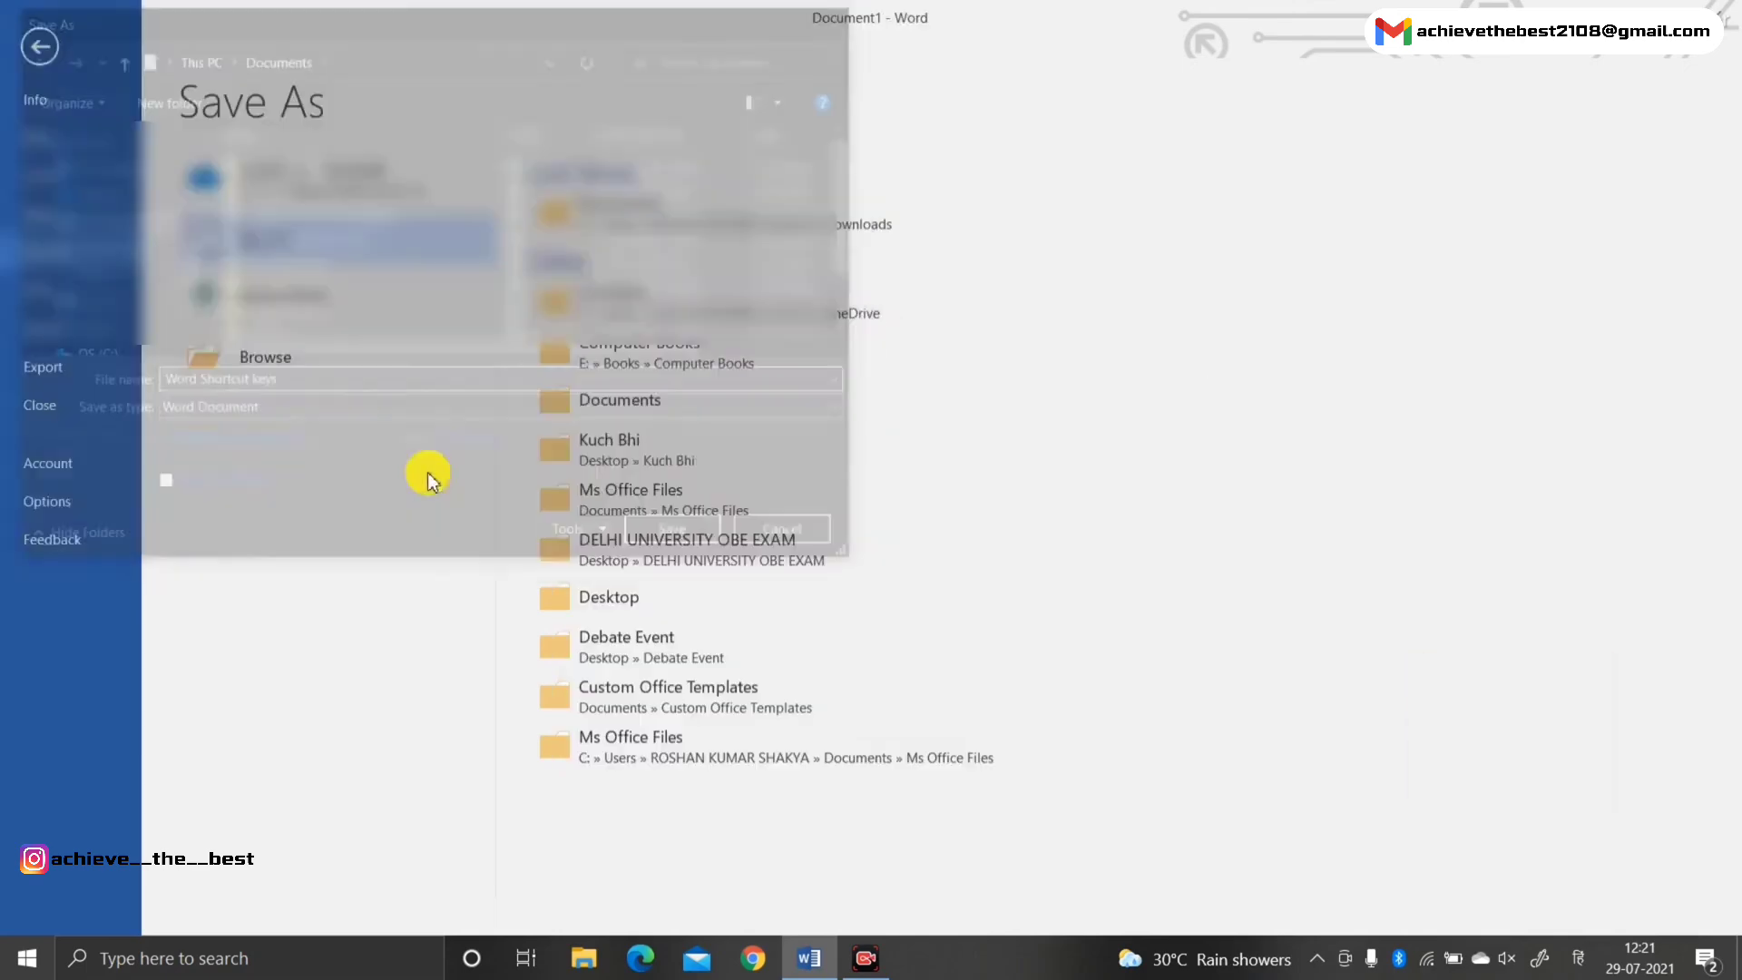
key(Escape)
click(541, 278)
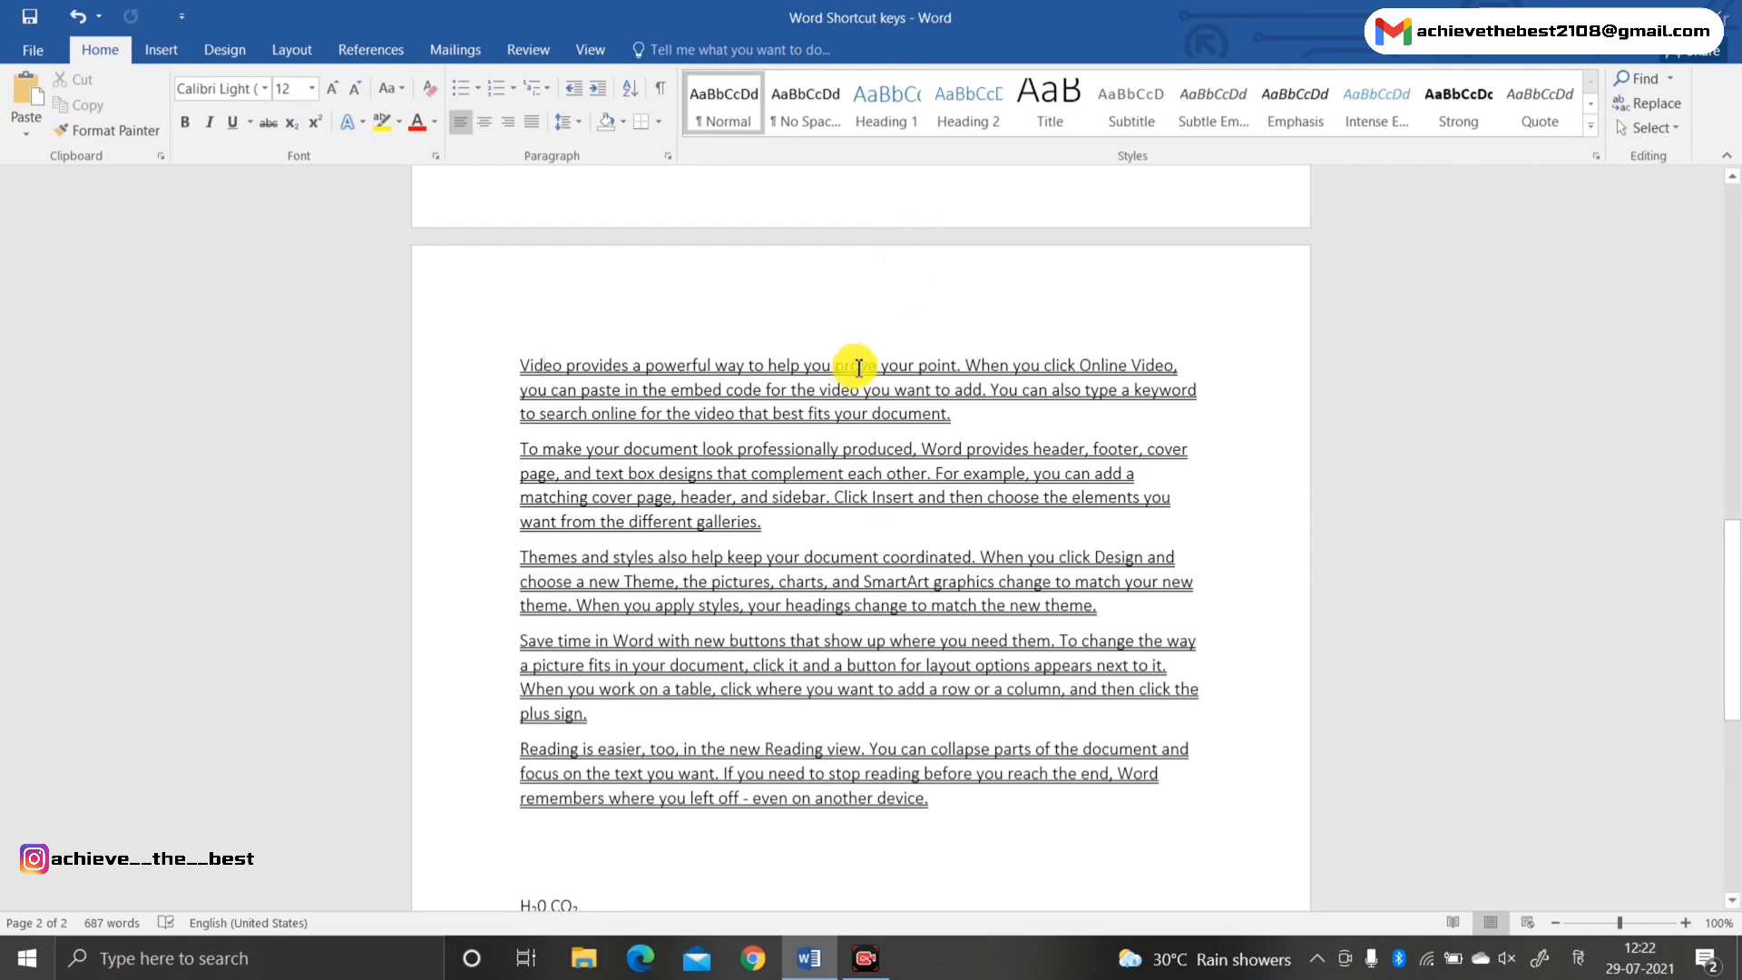
scroll(726, 499, down, 1)
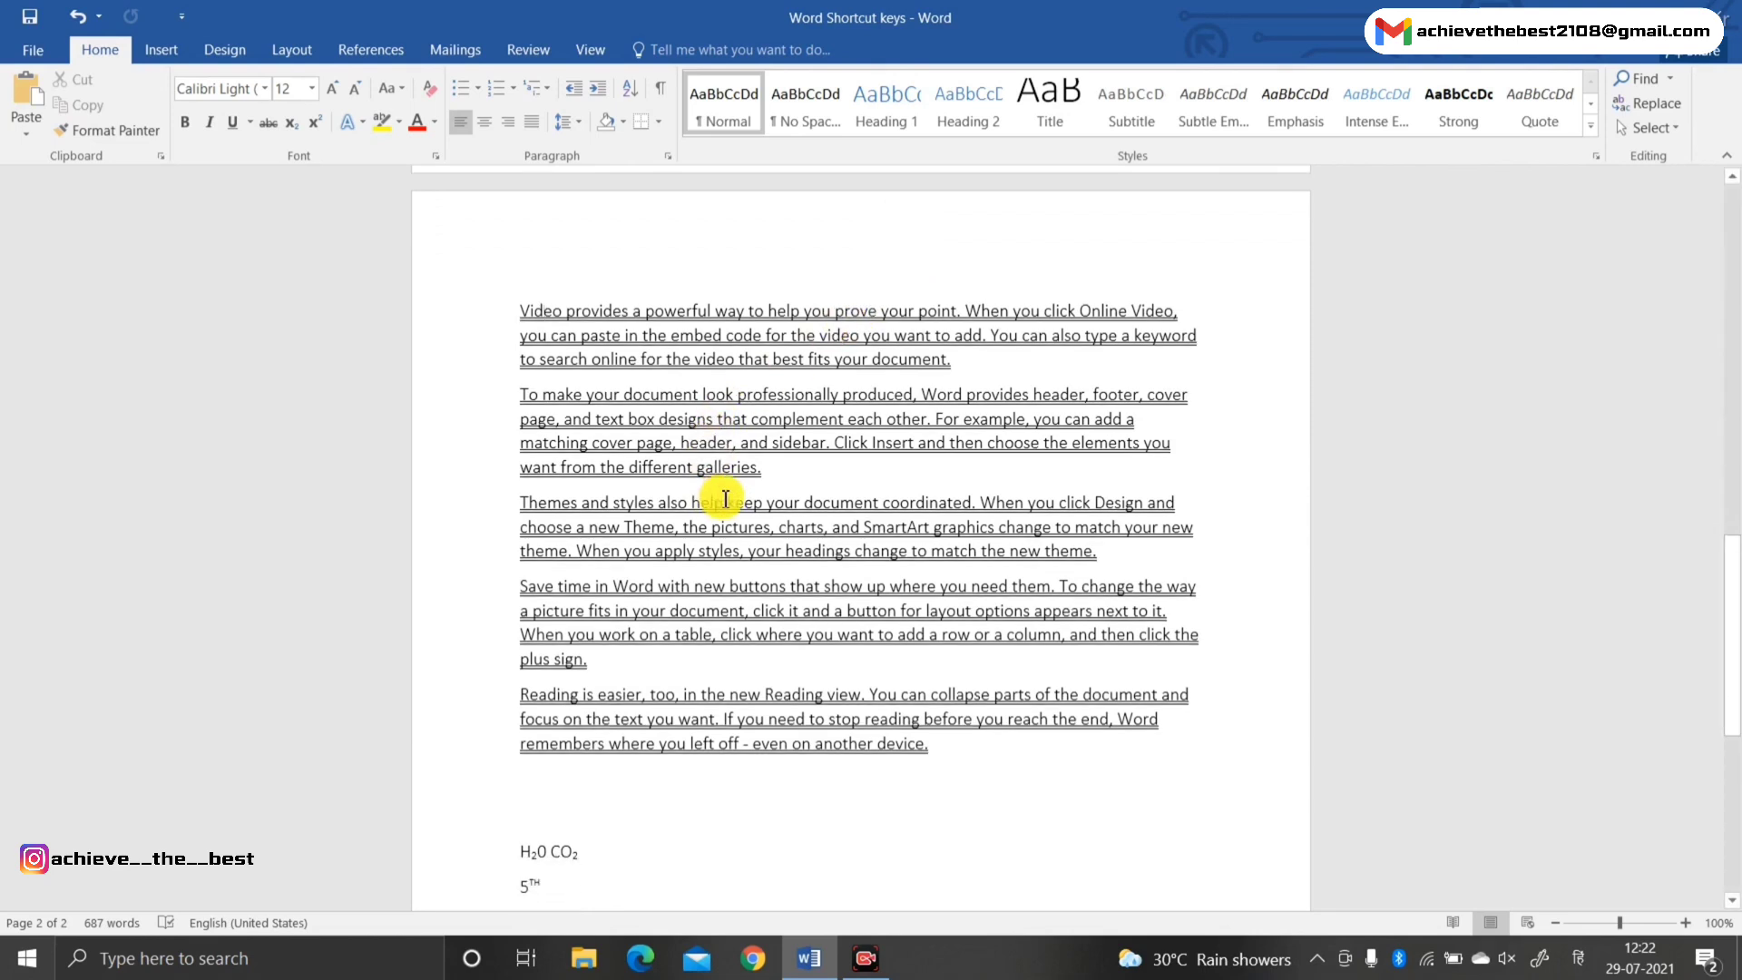